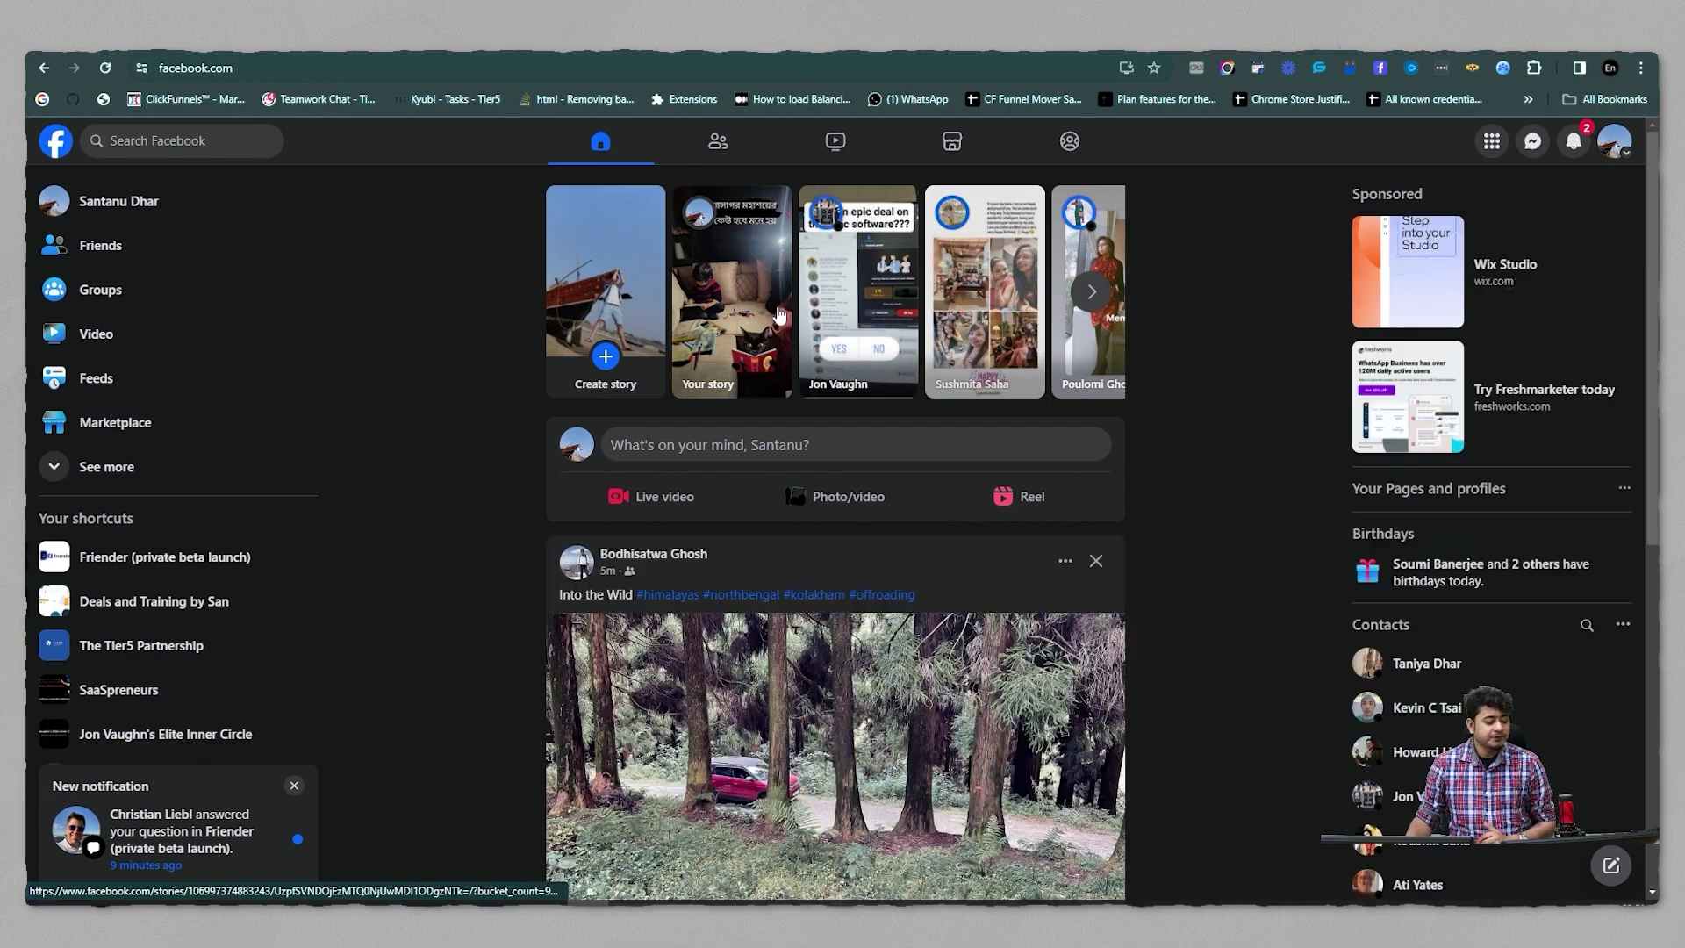
Reload the Facebook feed so Post Scheduler activates, then browse the news feed
click(105, 73)
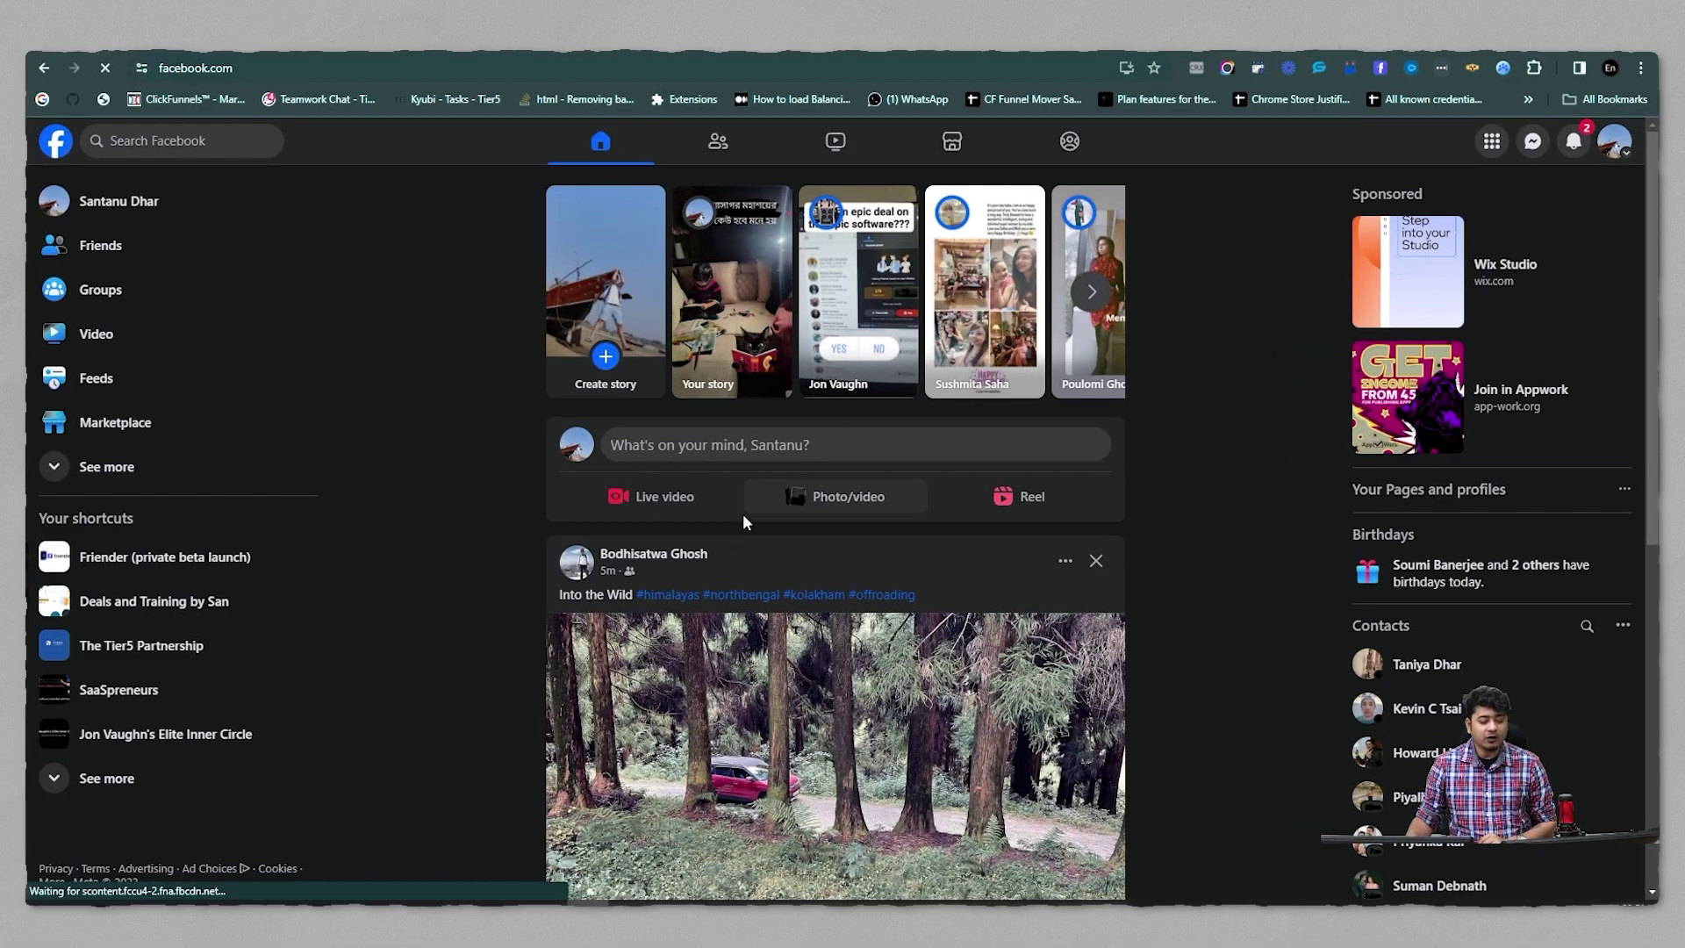
scroll(898, 575, down, 12)
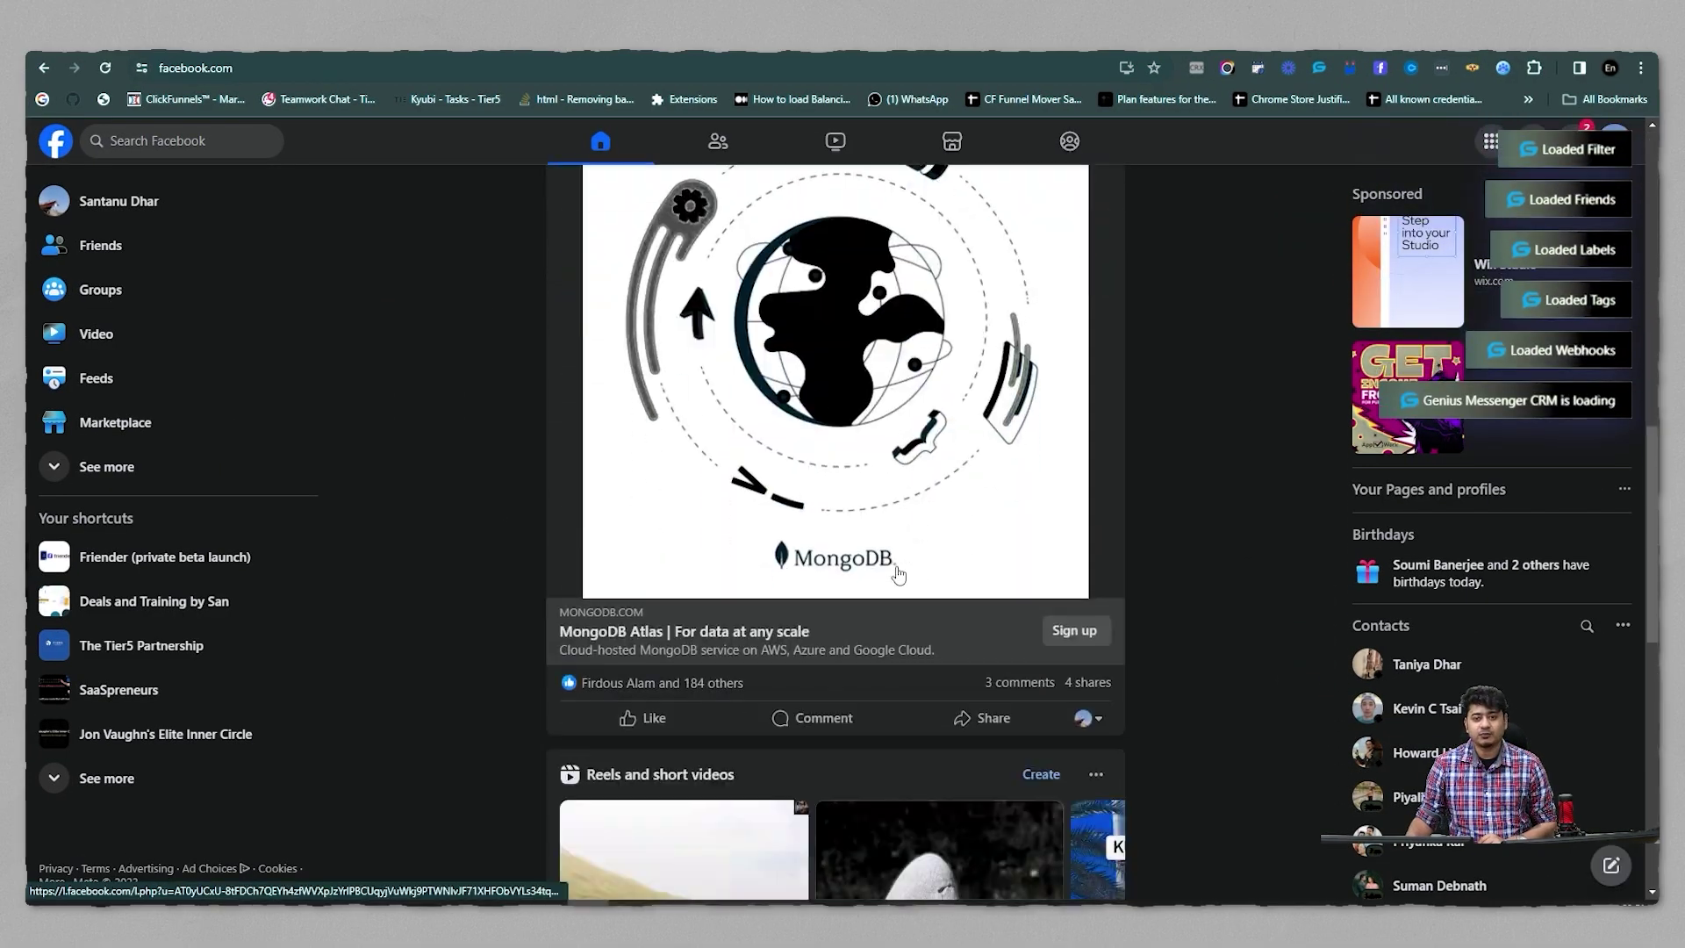
scroll(897, 575, down, 10)
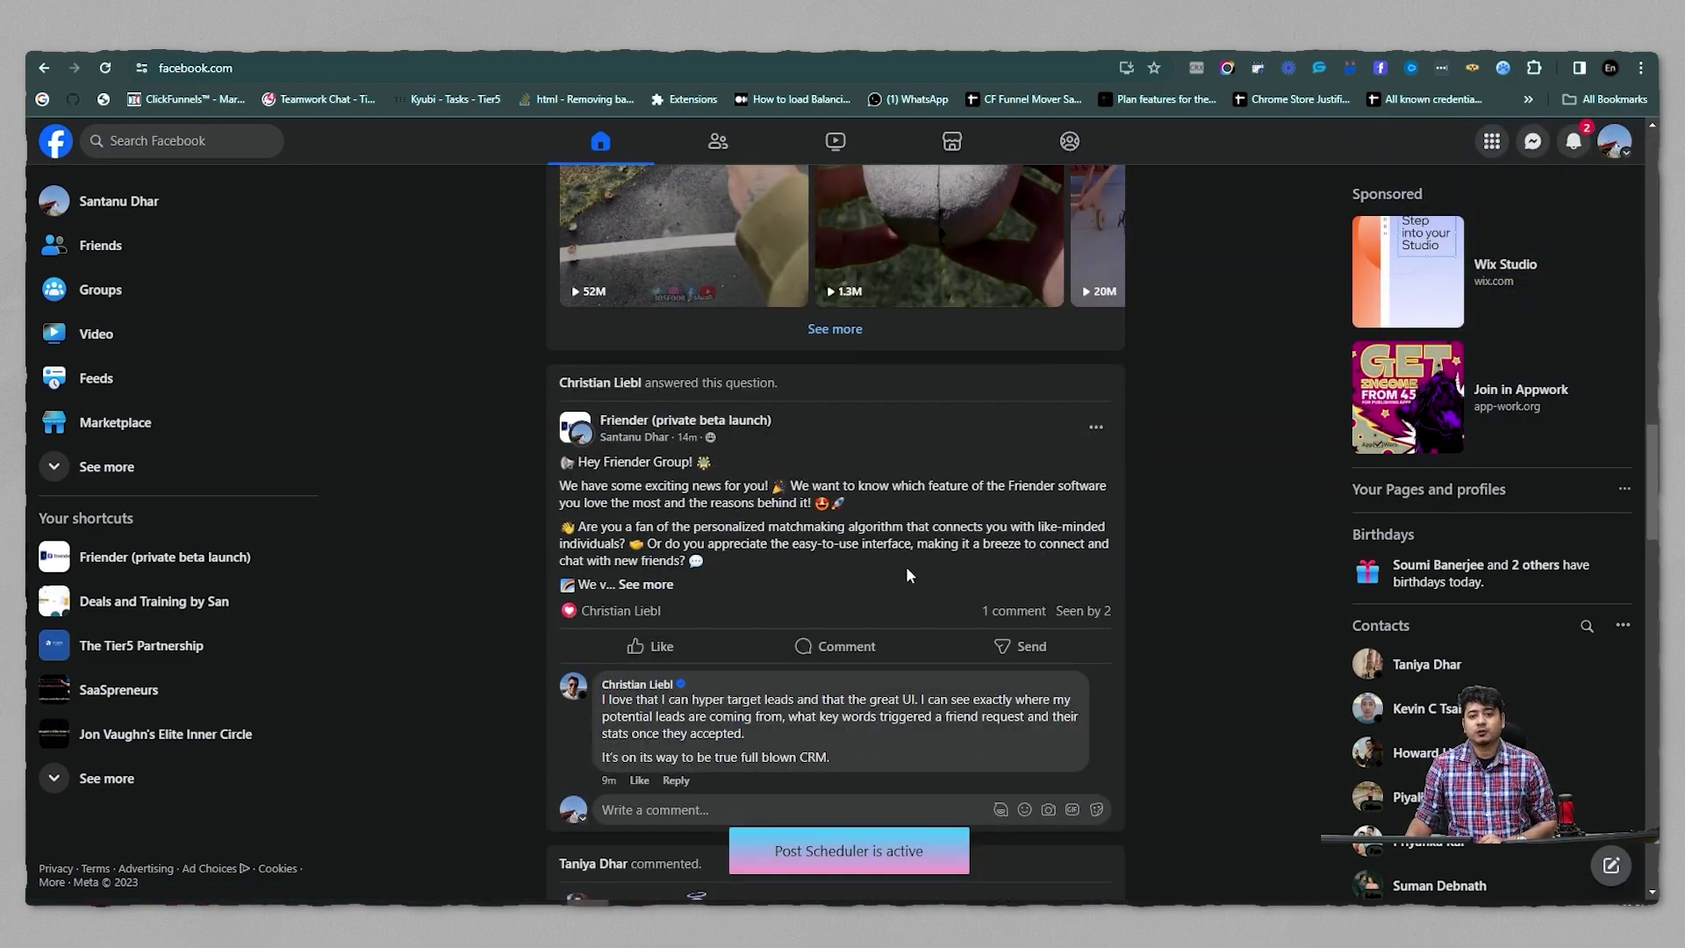
scroll(909, 575, down, 5)
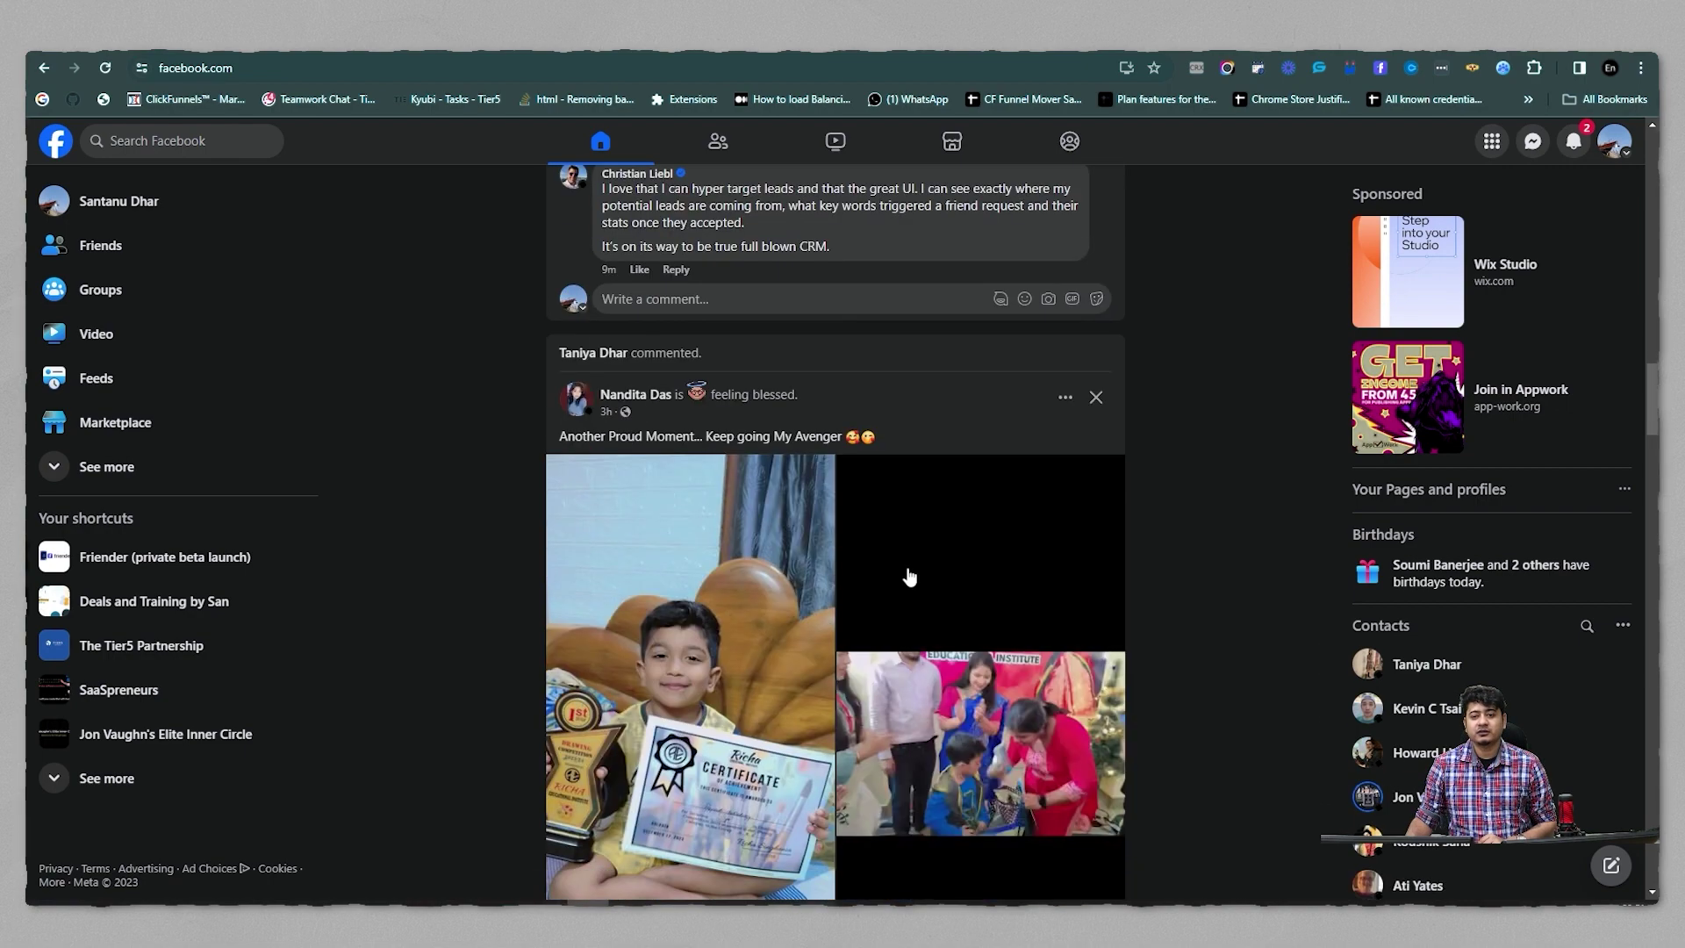
scroll(908, 570, down, 9)
scroll(913, 579, up, 4)
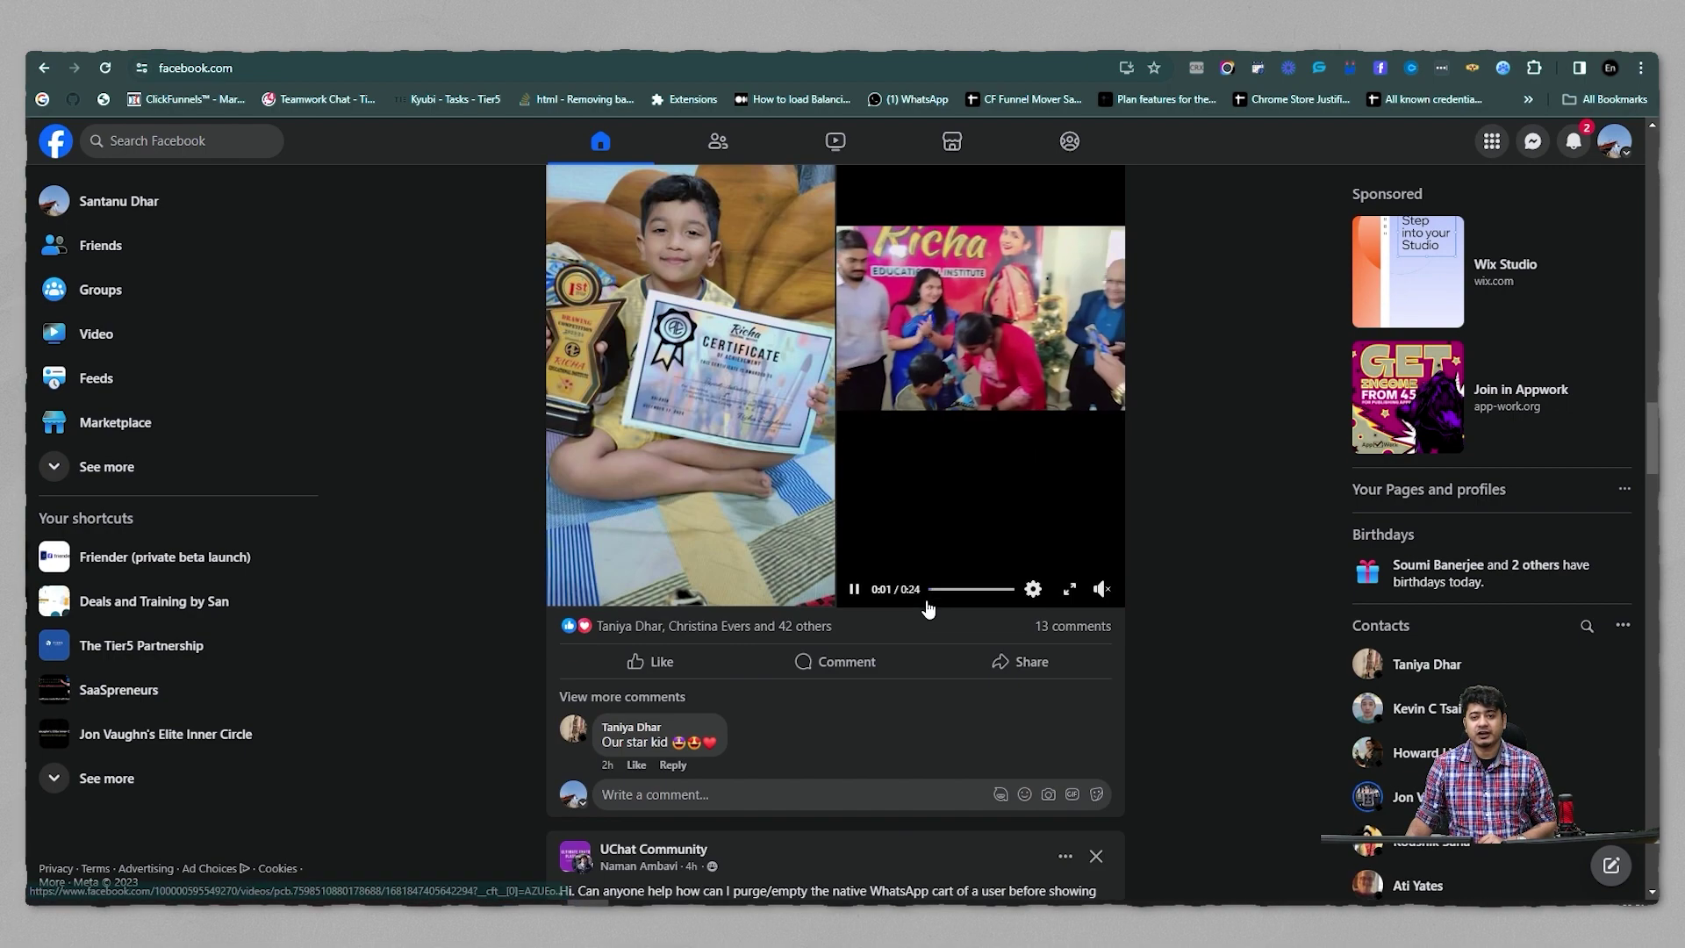
scroll(927, 608, down, 12)
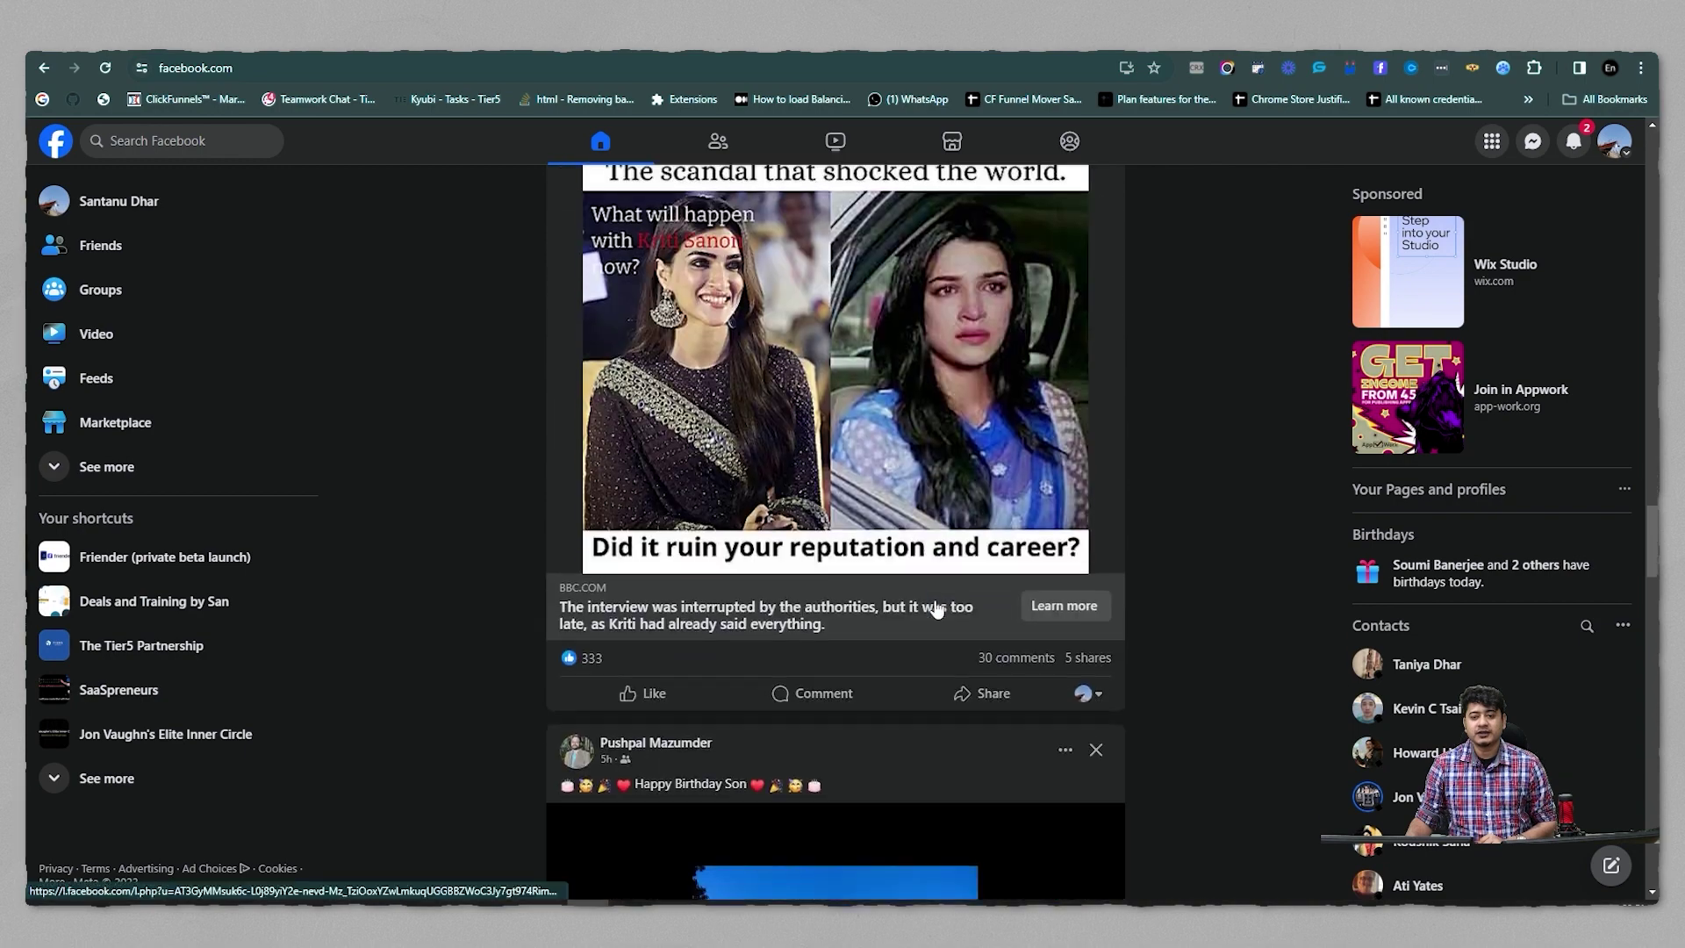
scroll(937, 610, down, 15)
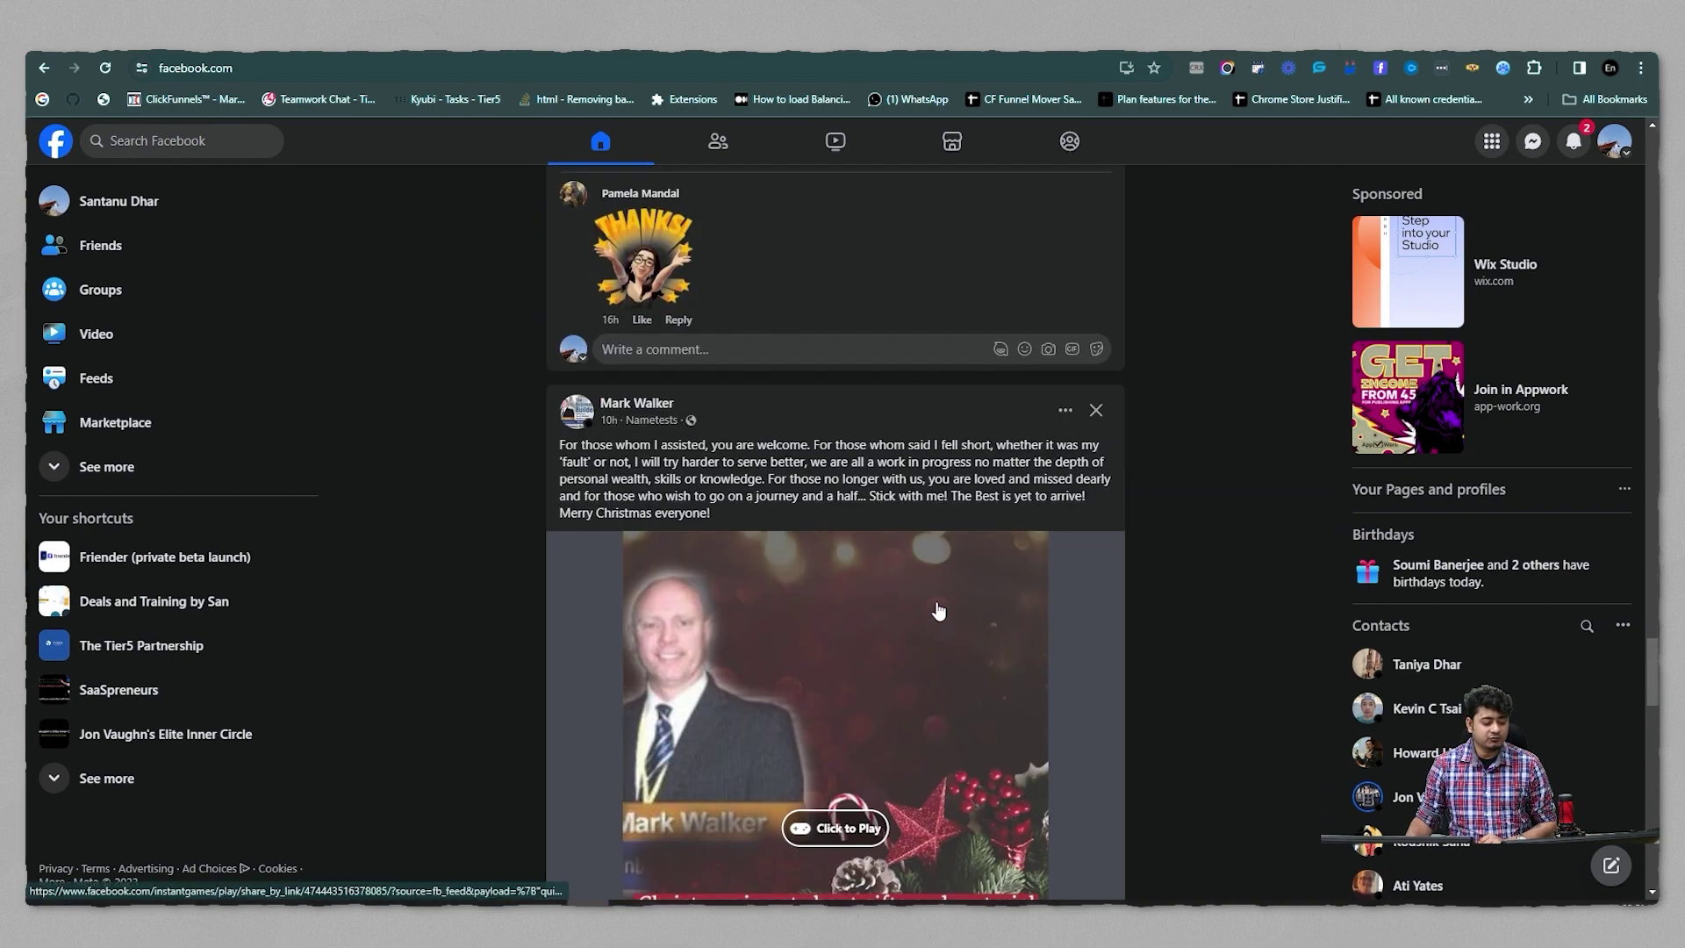
scroll(938, 610, down, 6)
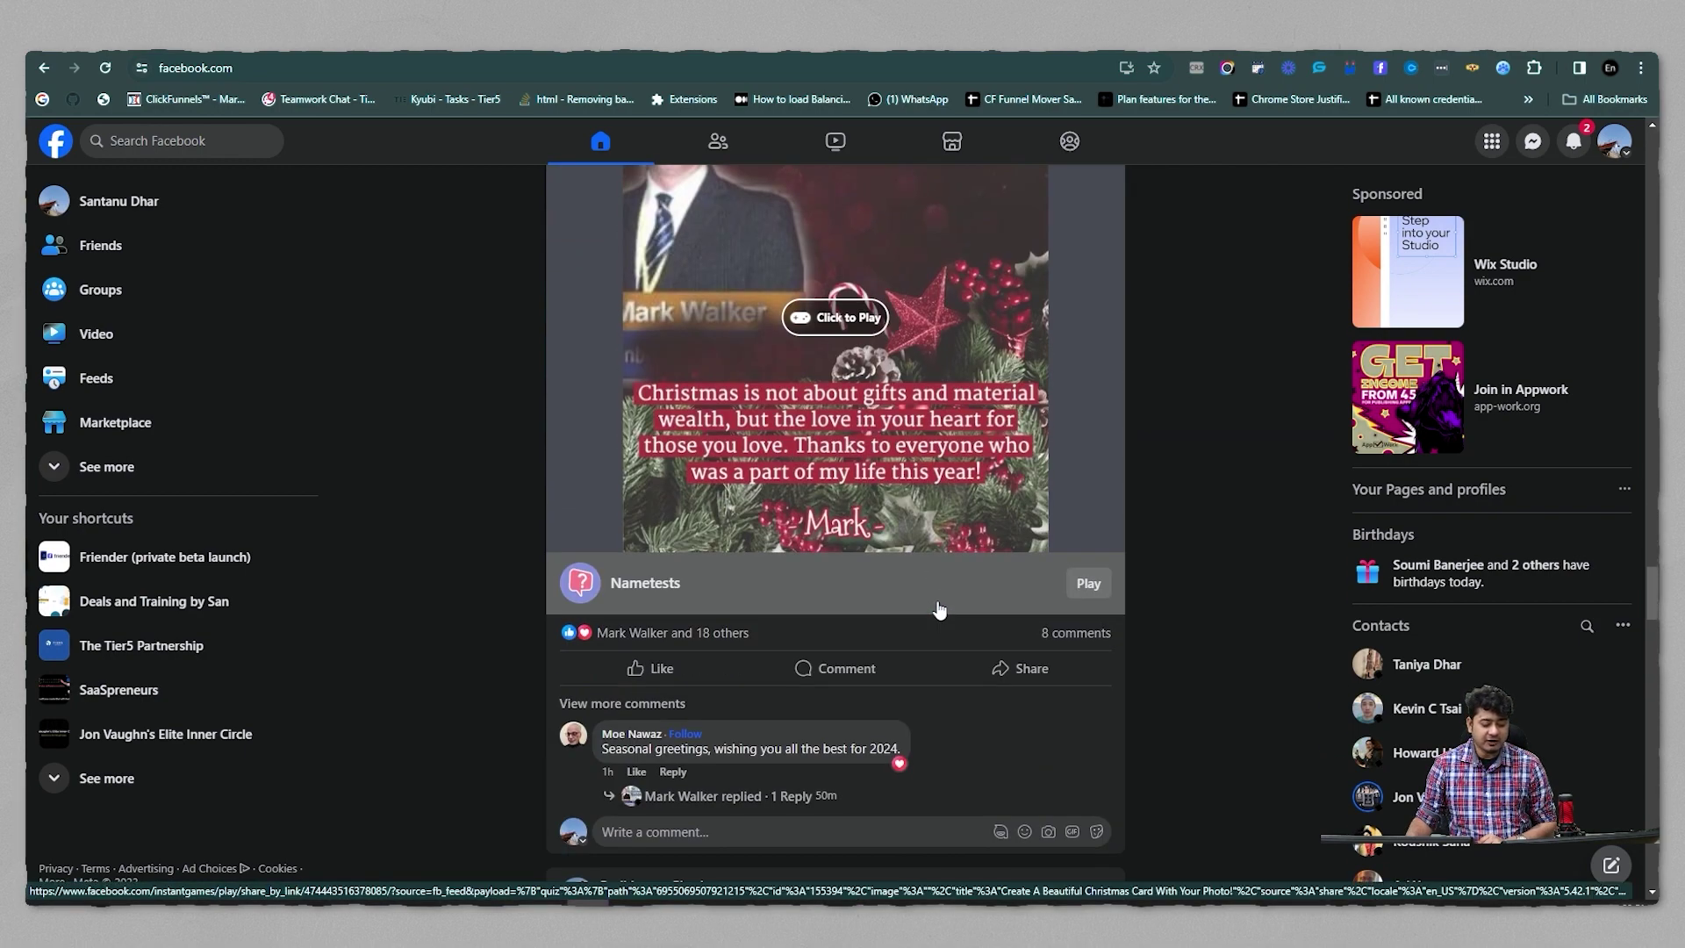
scroll(800, 505, up, 5)
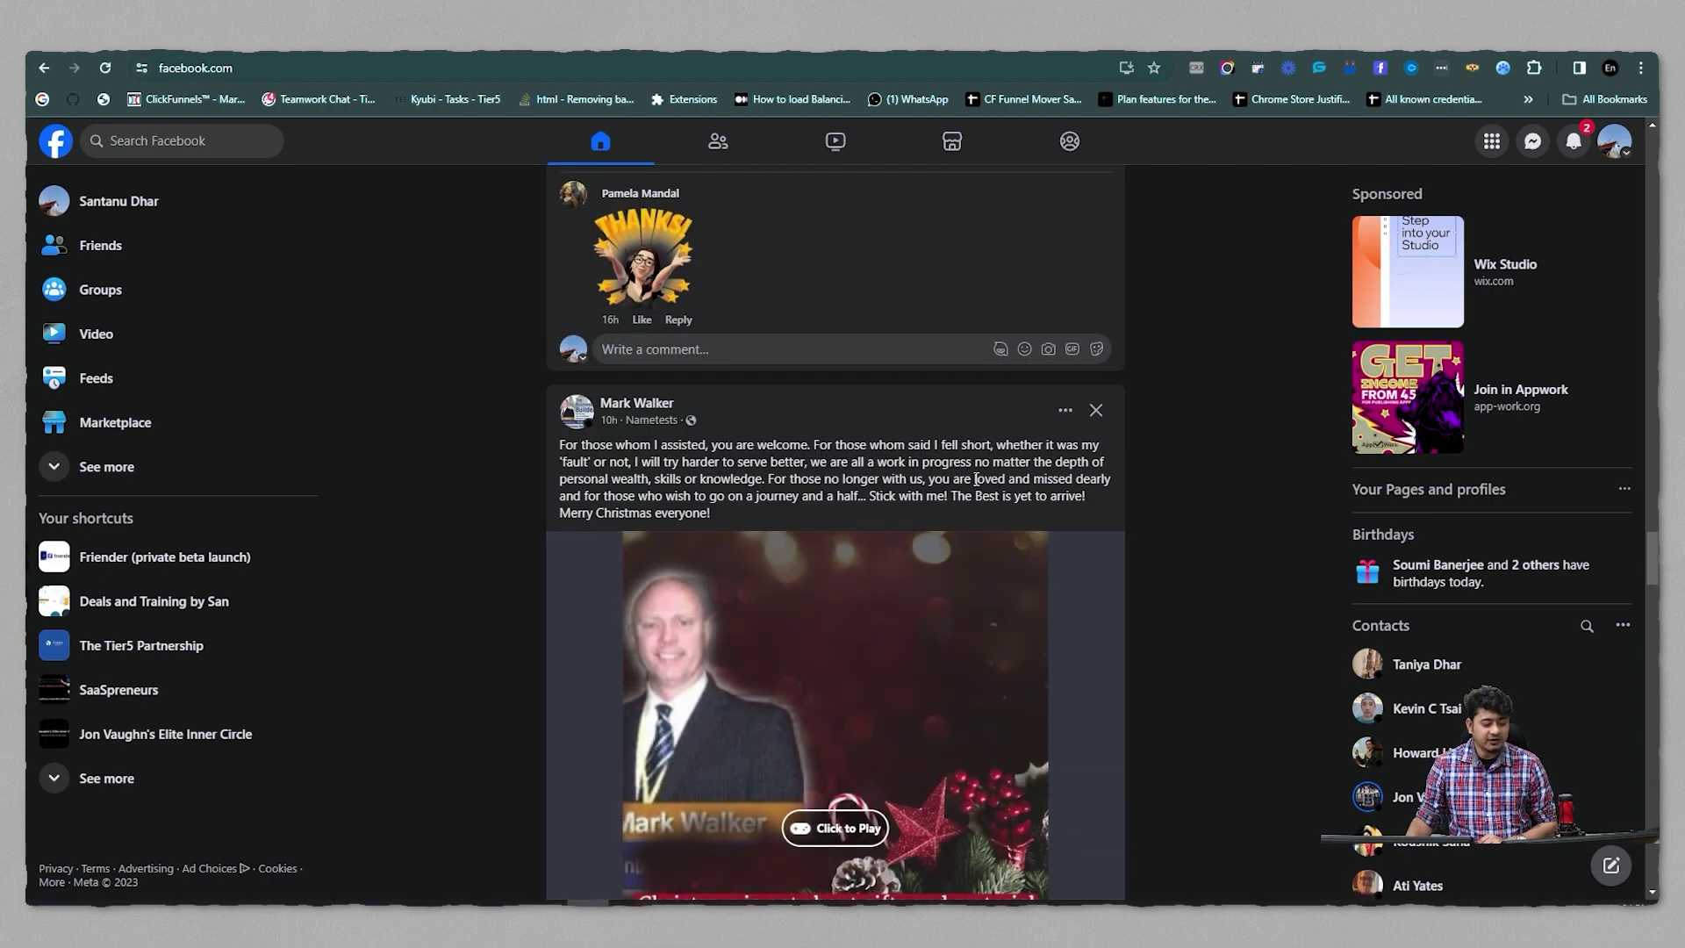
scroll(932, 487, down, 6)
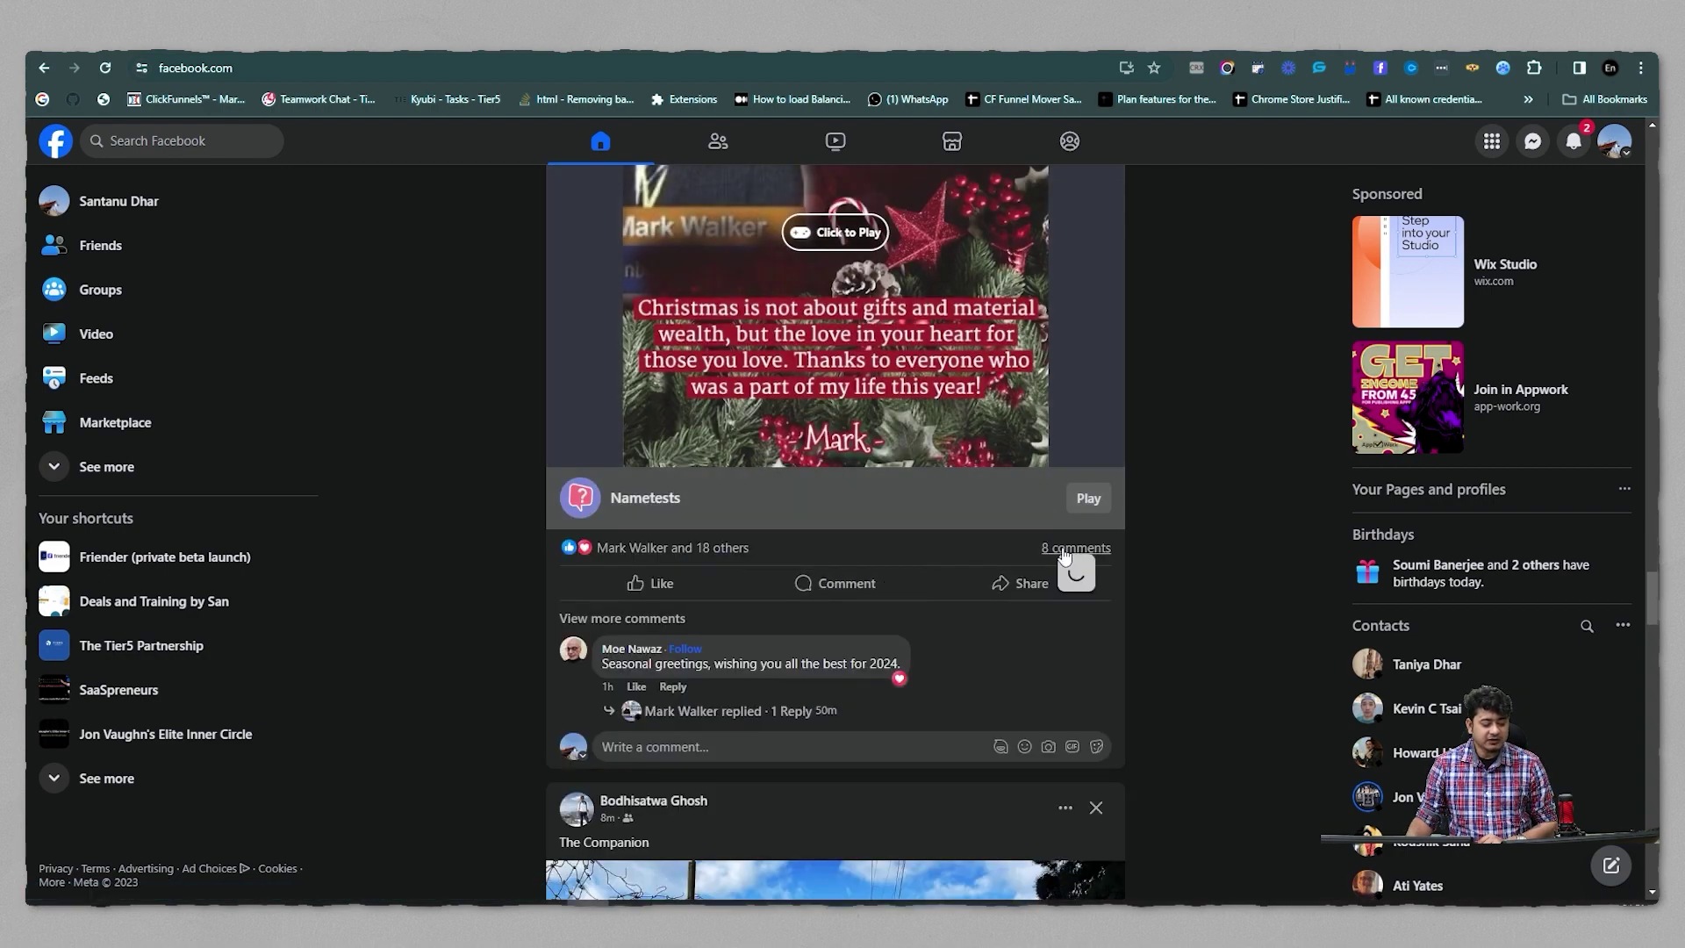
mouse_move(604, 554)
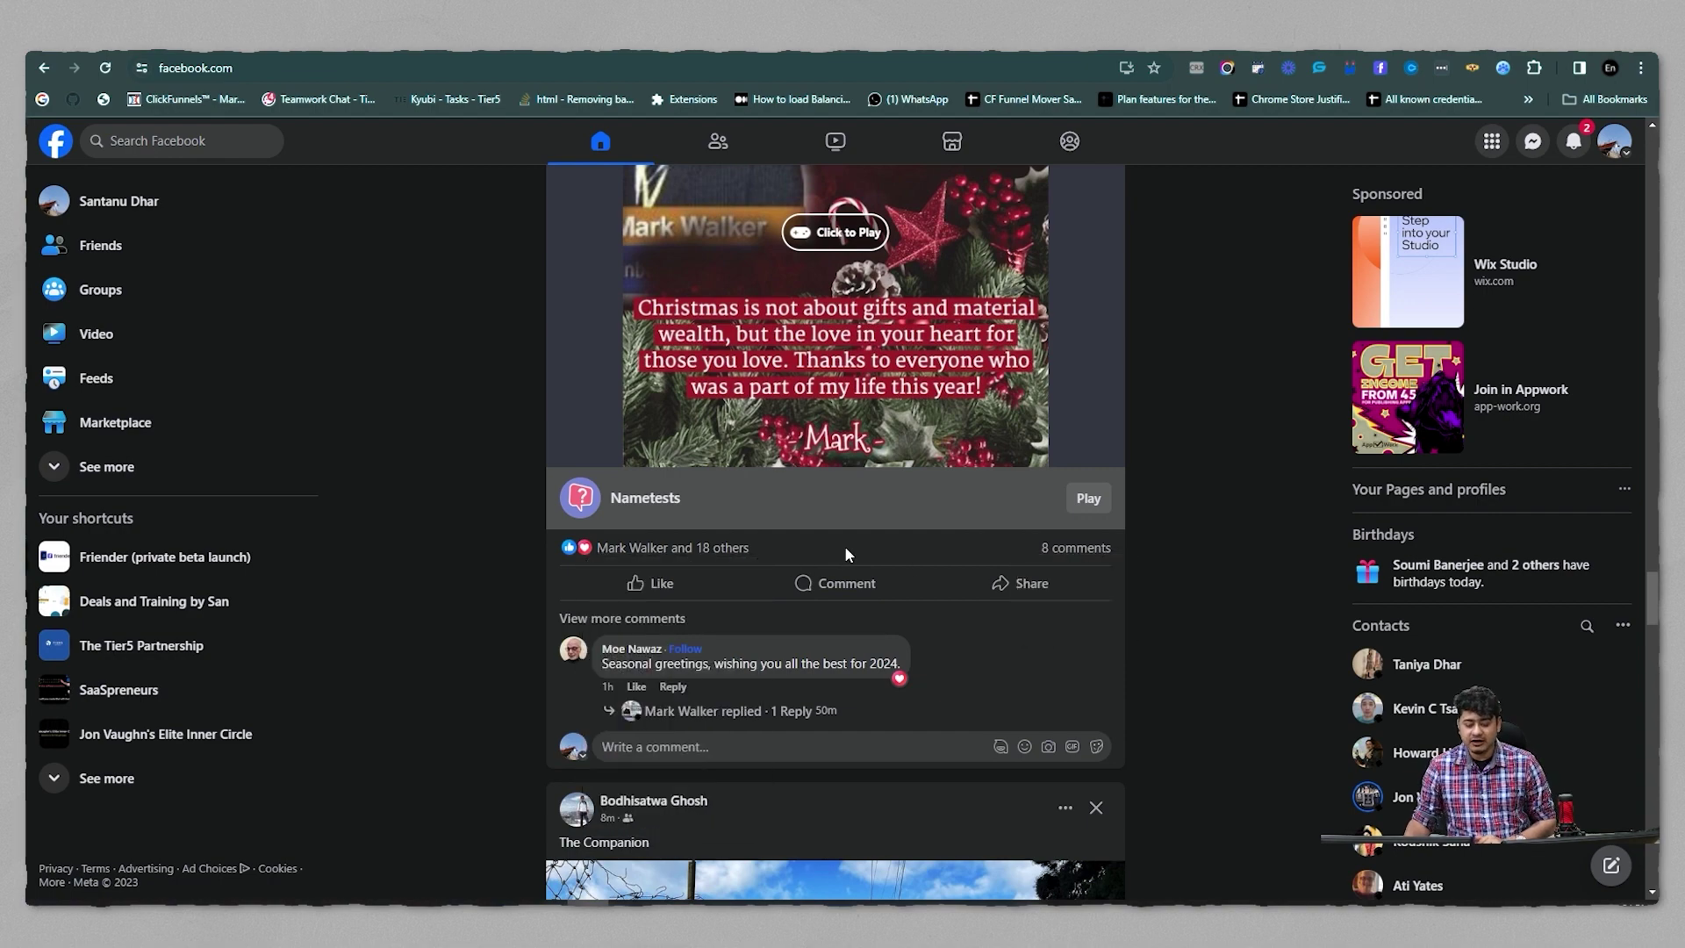
scroll(918, 552, up, 6)
Open and dismiss the Christmas card post's options, then open the IPL salary post's options menu
click(1065, 414)
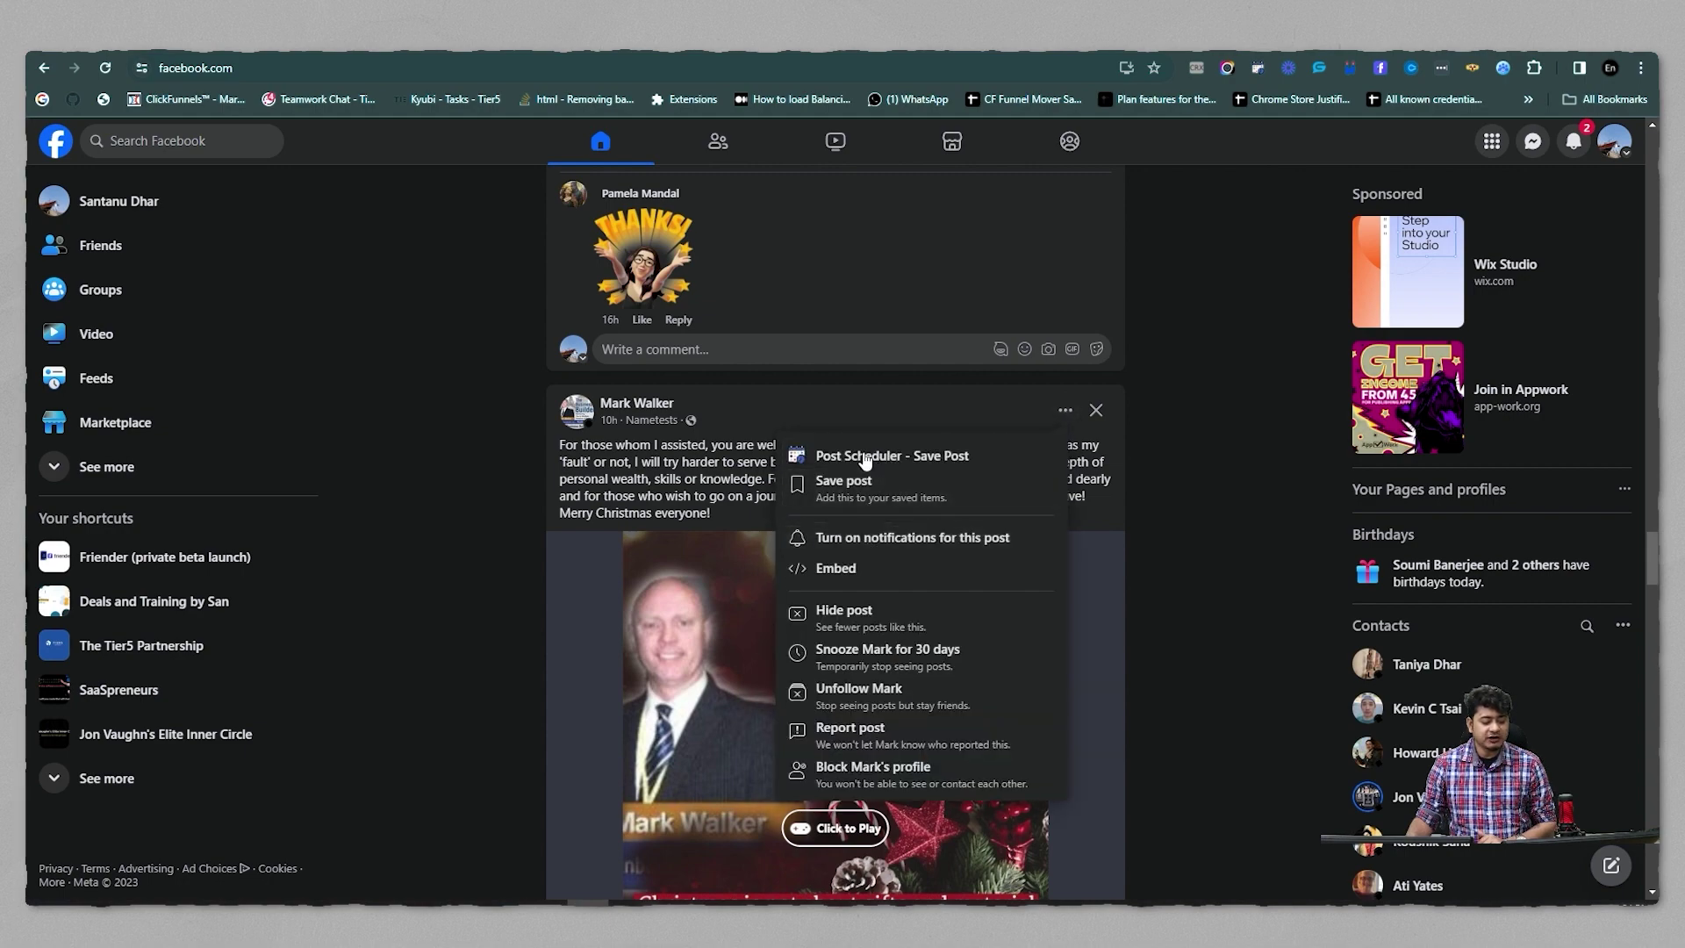
click(1151, 565)
scroll(1151, 565, down, 13)
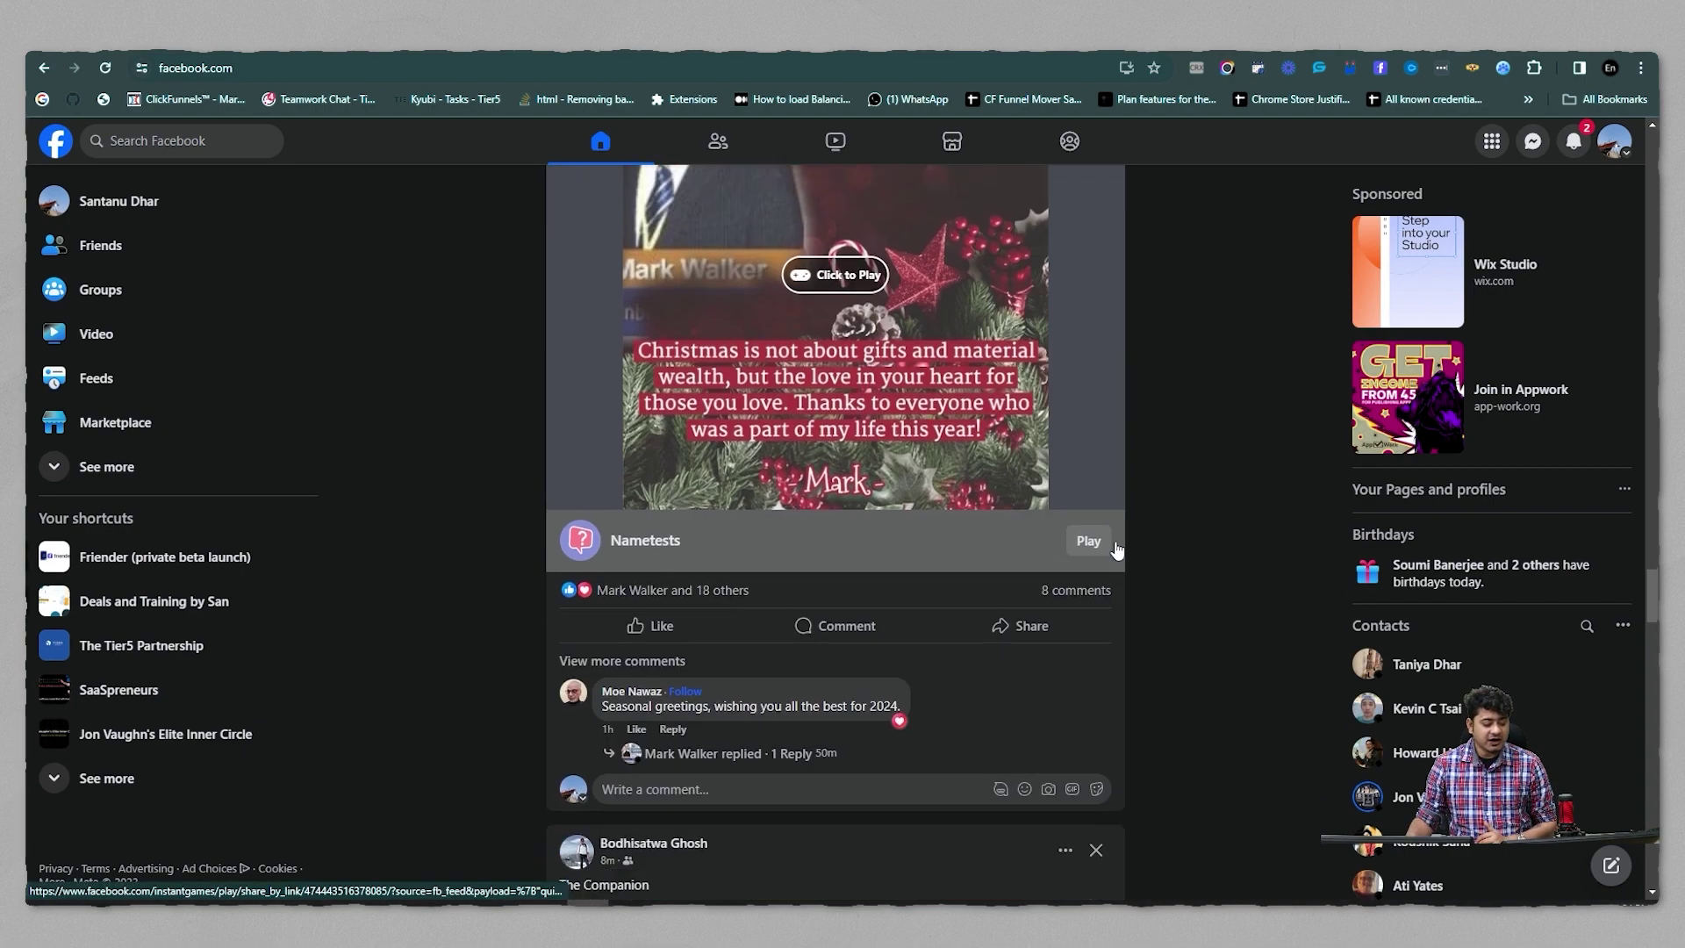
scroll(872, 509, down, 10)
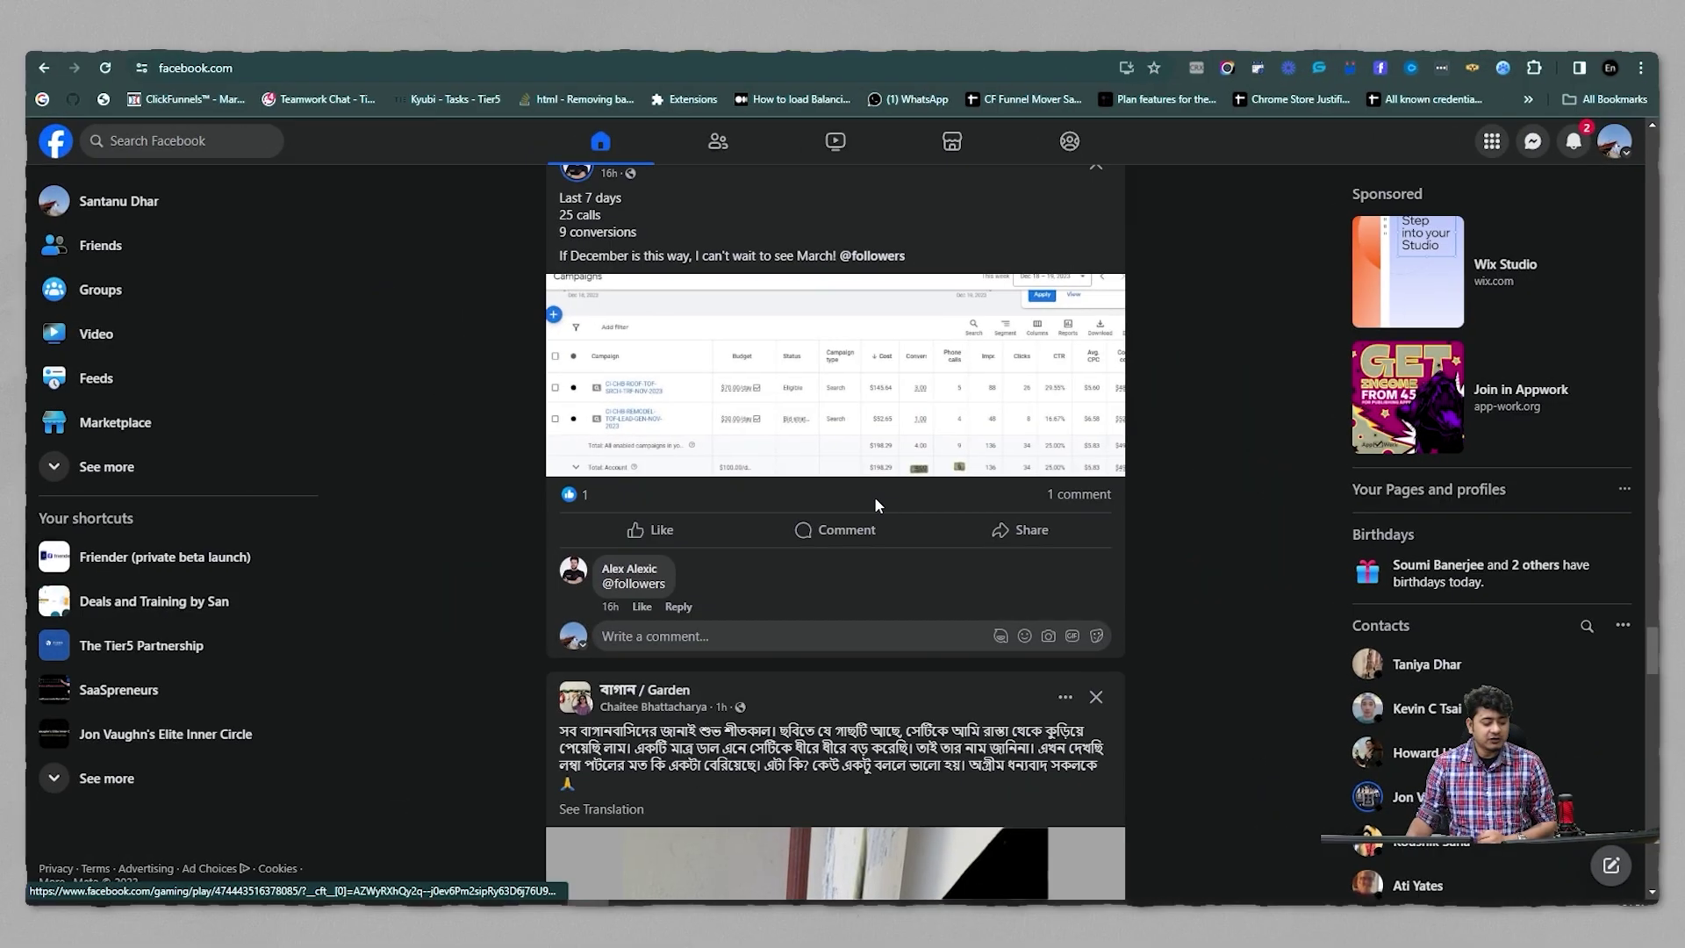
scroll(877, 503, down, 15)
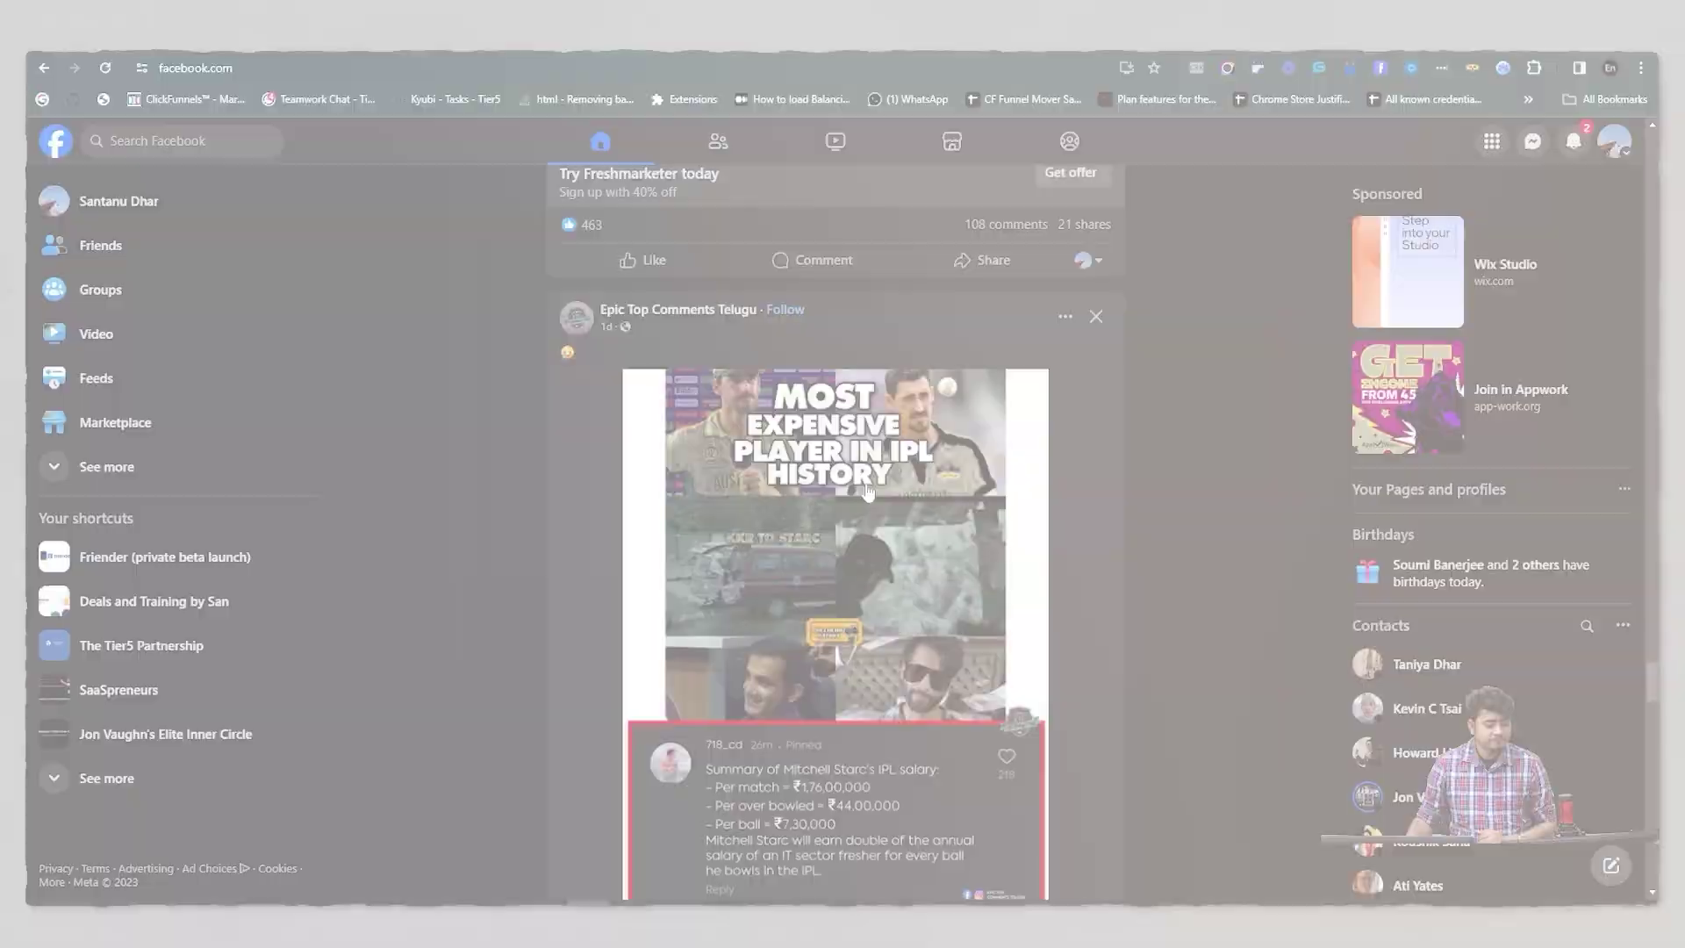
scroll(774, 405, up, 2)
scroll(774, 405, down, 4)
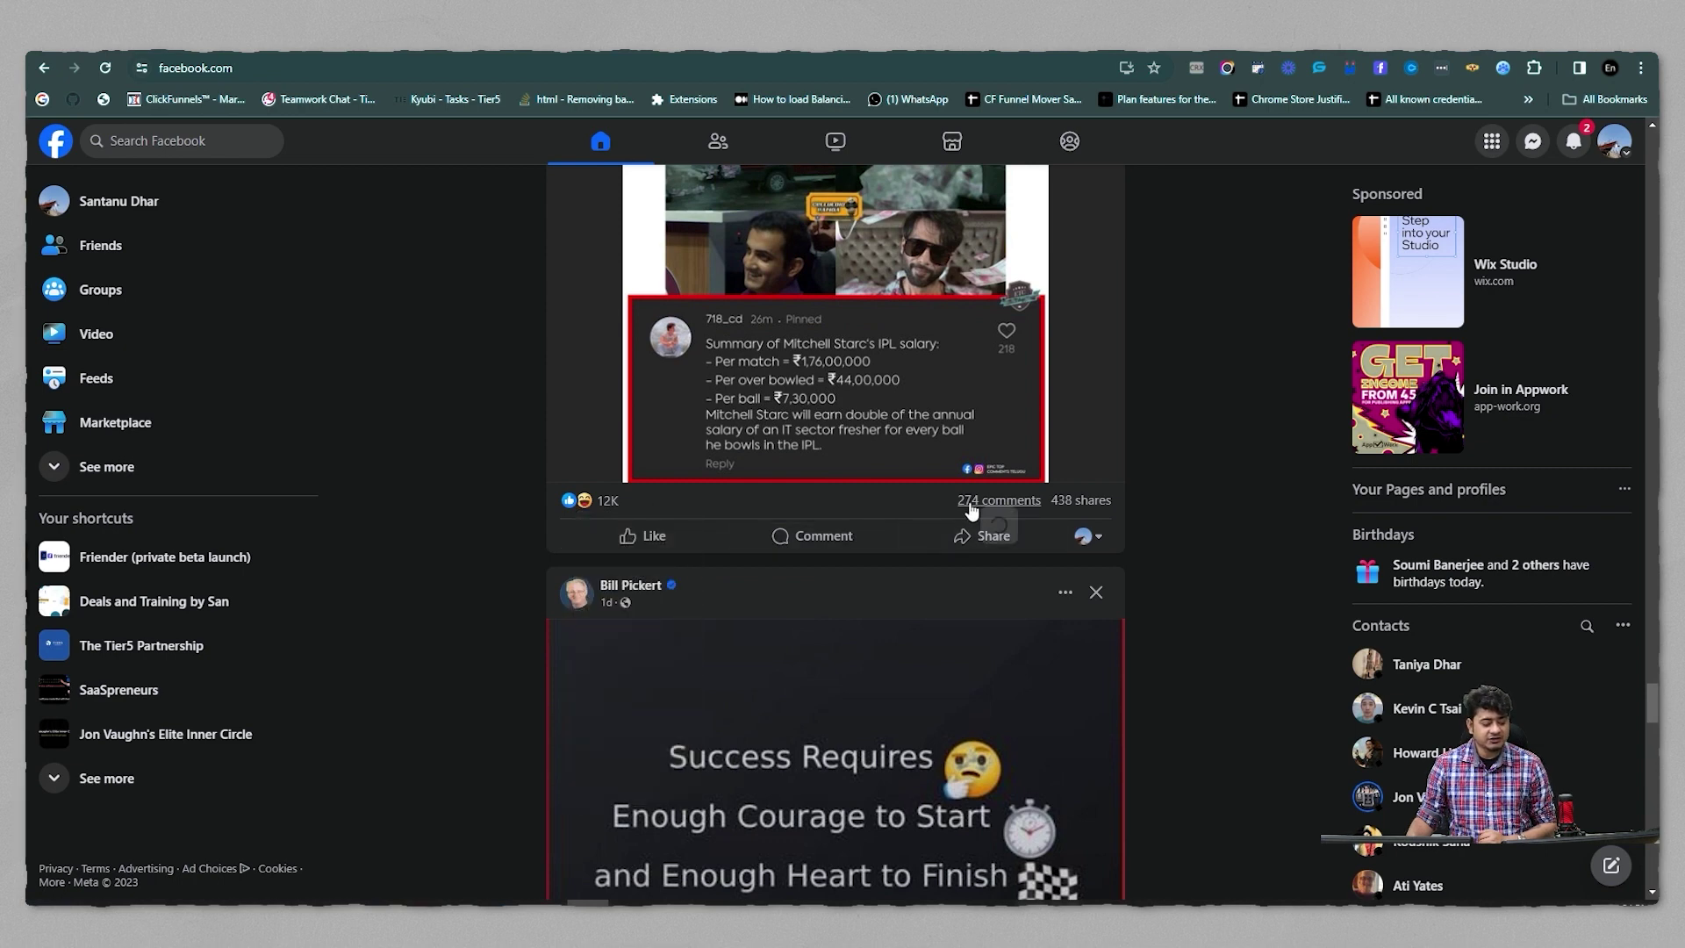
mouse_move(1022, 507)
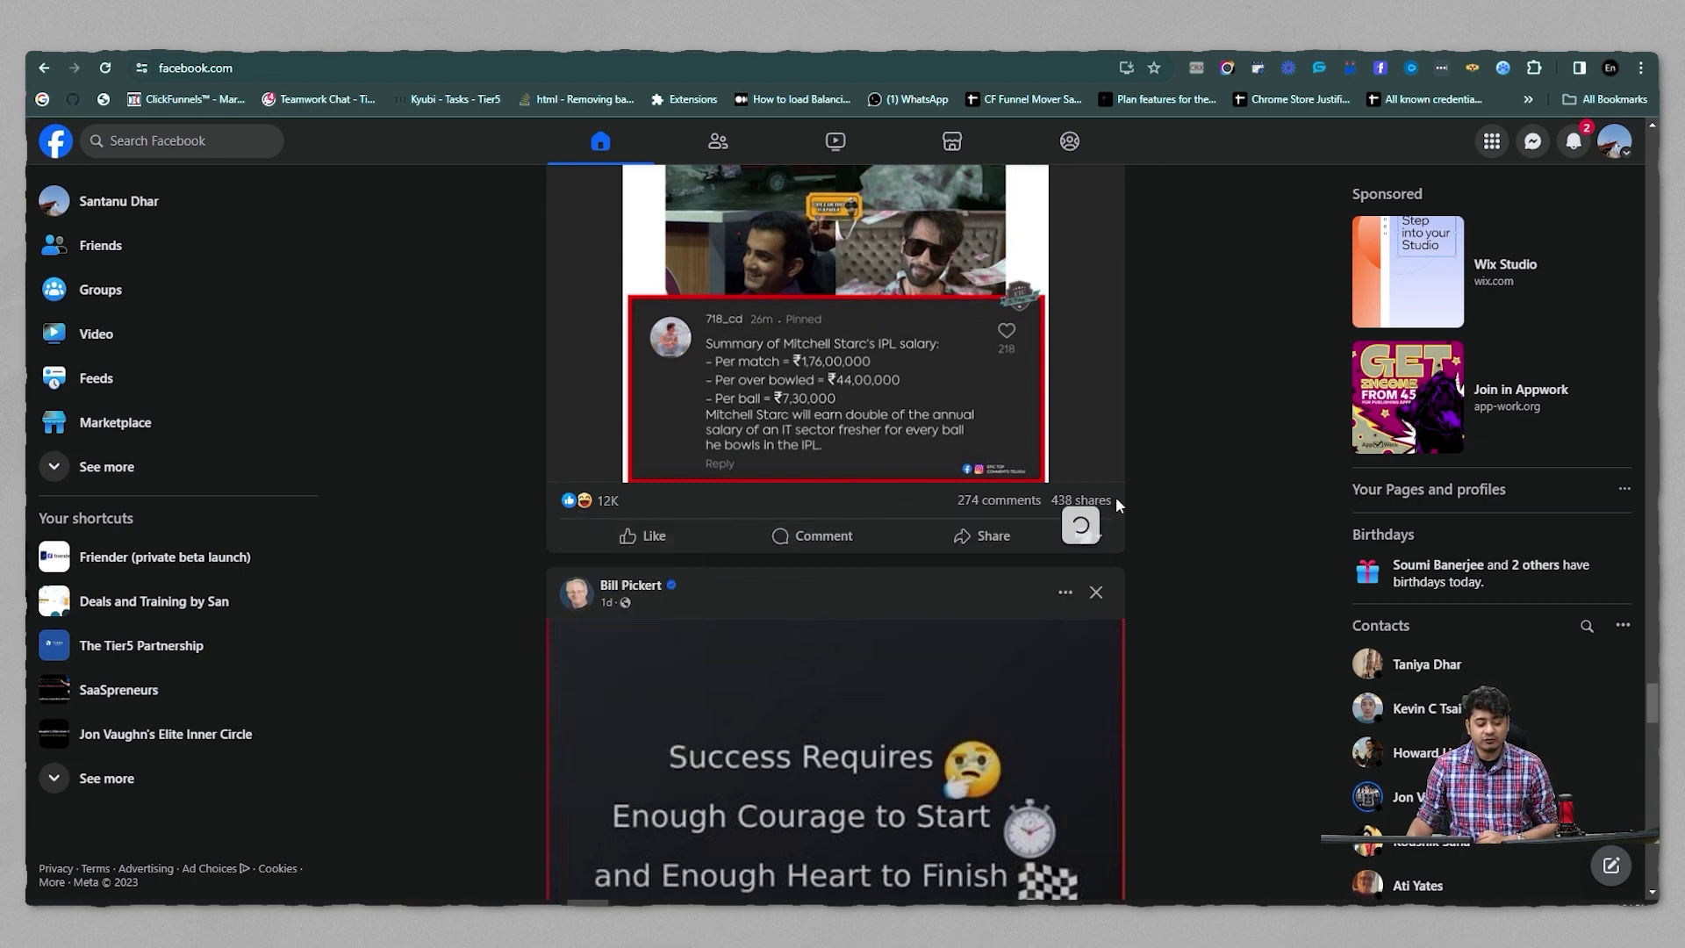
scroll(1182, 490, up, 5)
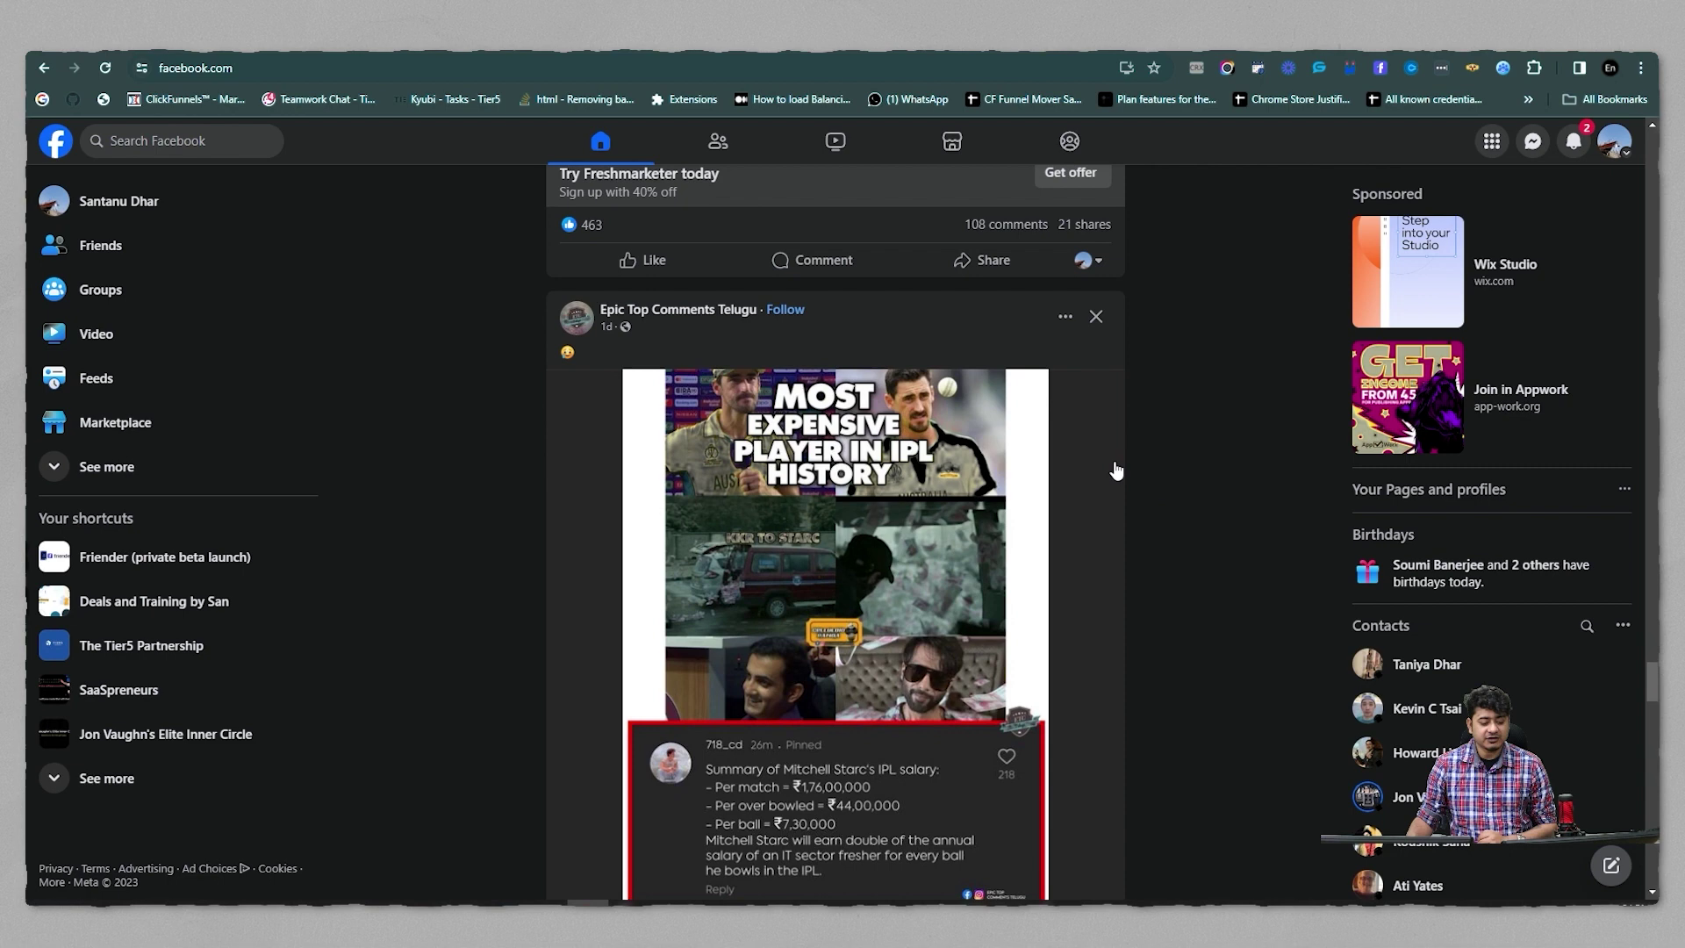
click(1066, 317)
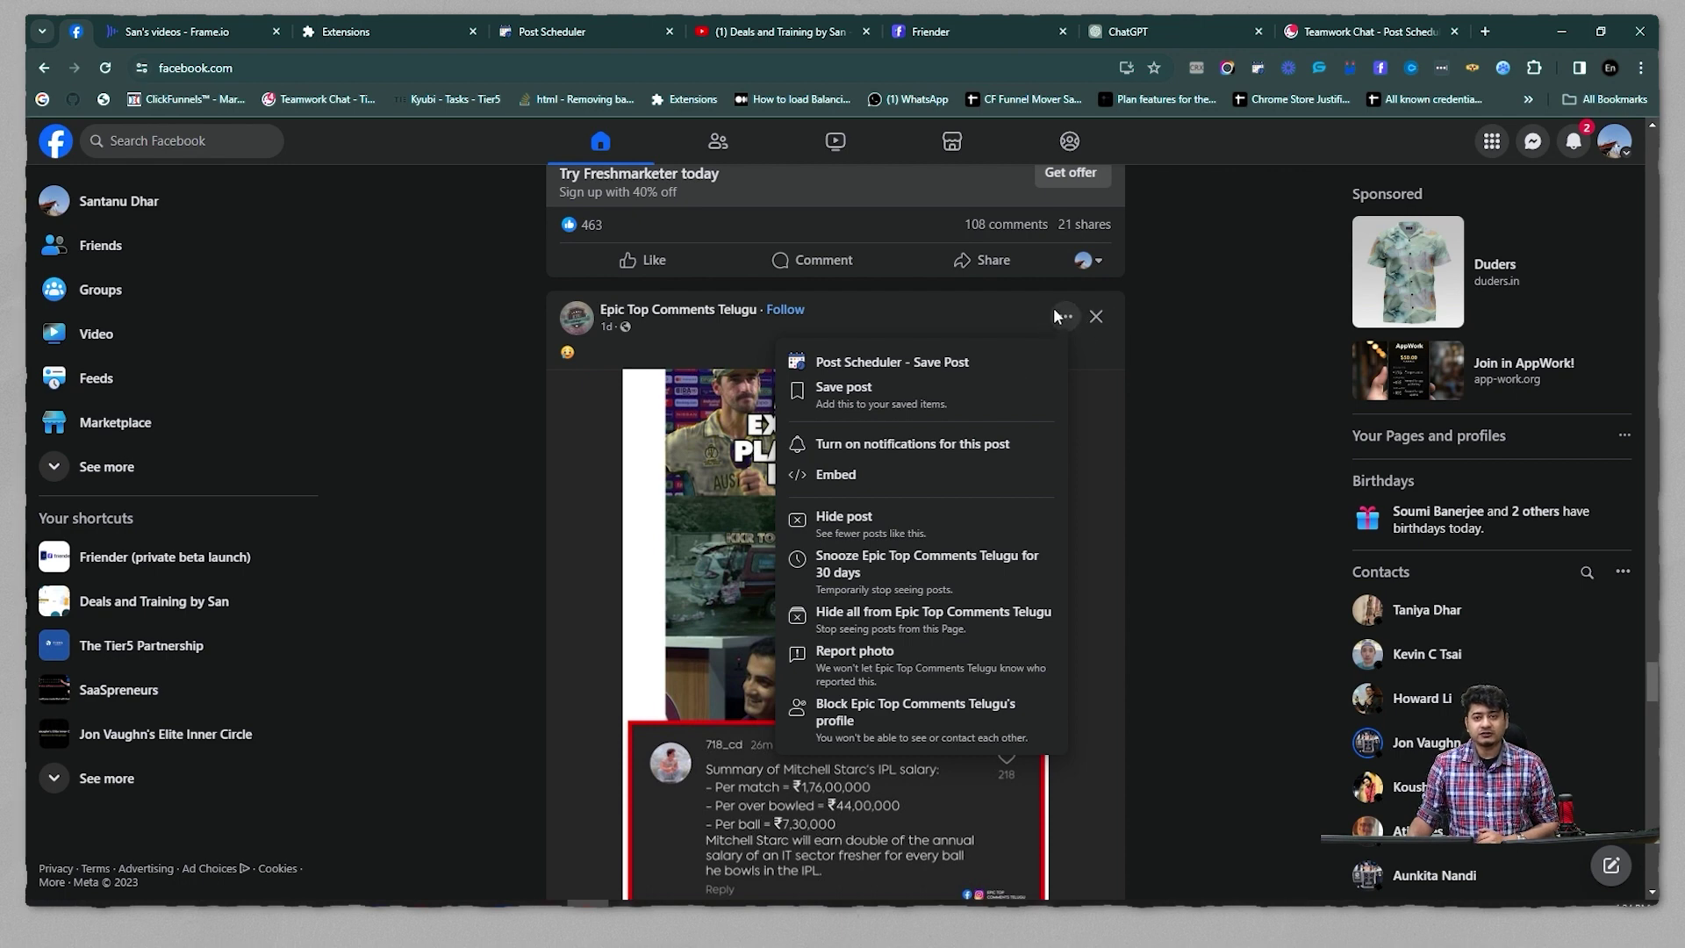
Use Post Scheduler – Save Post to store the IPL post in Live testing, tagged Post scheduler
click(913, 362)
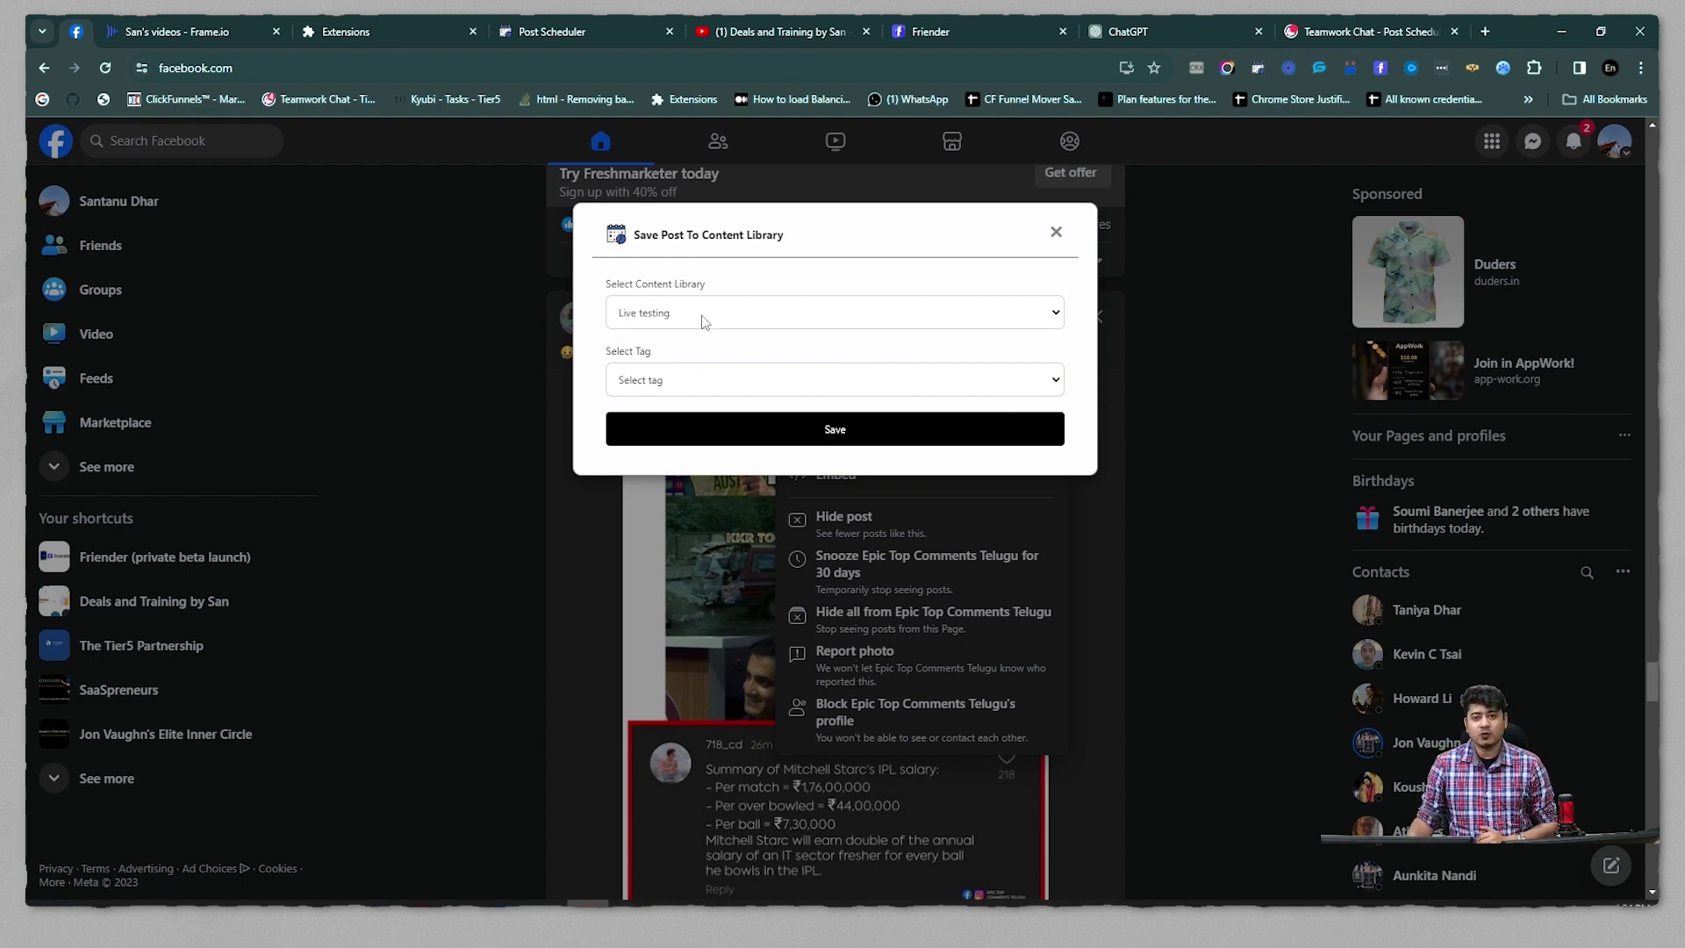
click(672, 316)
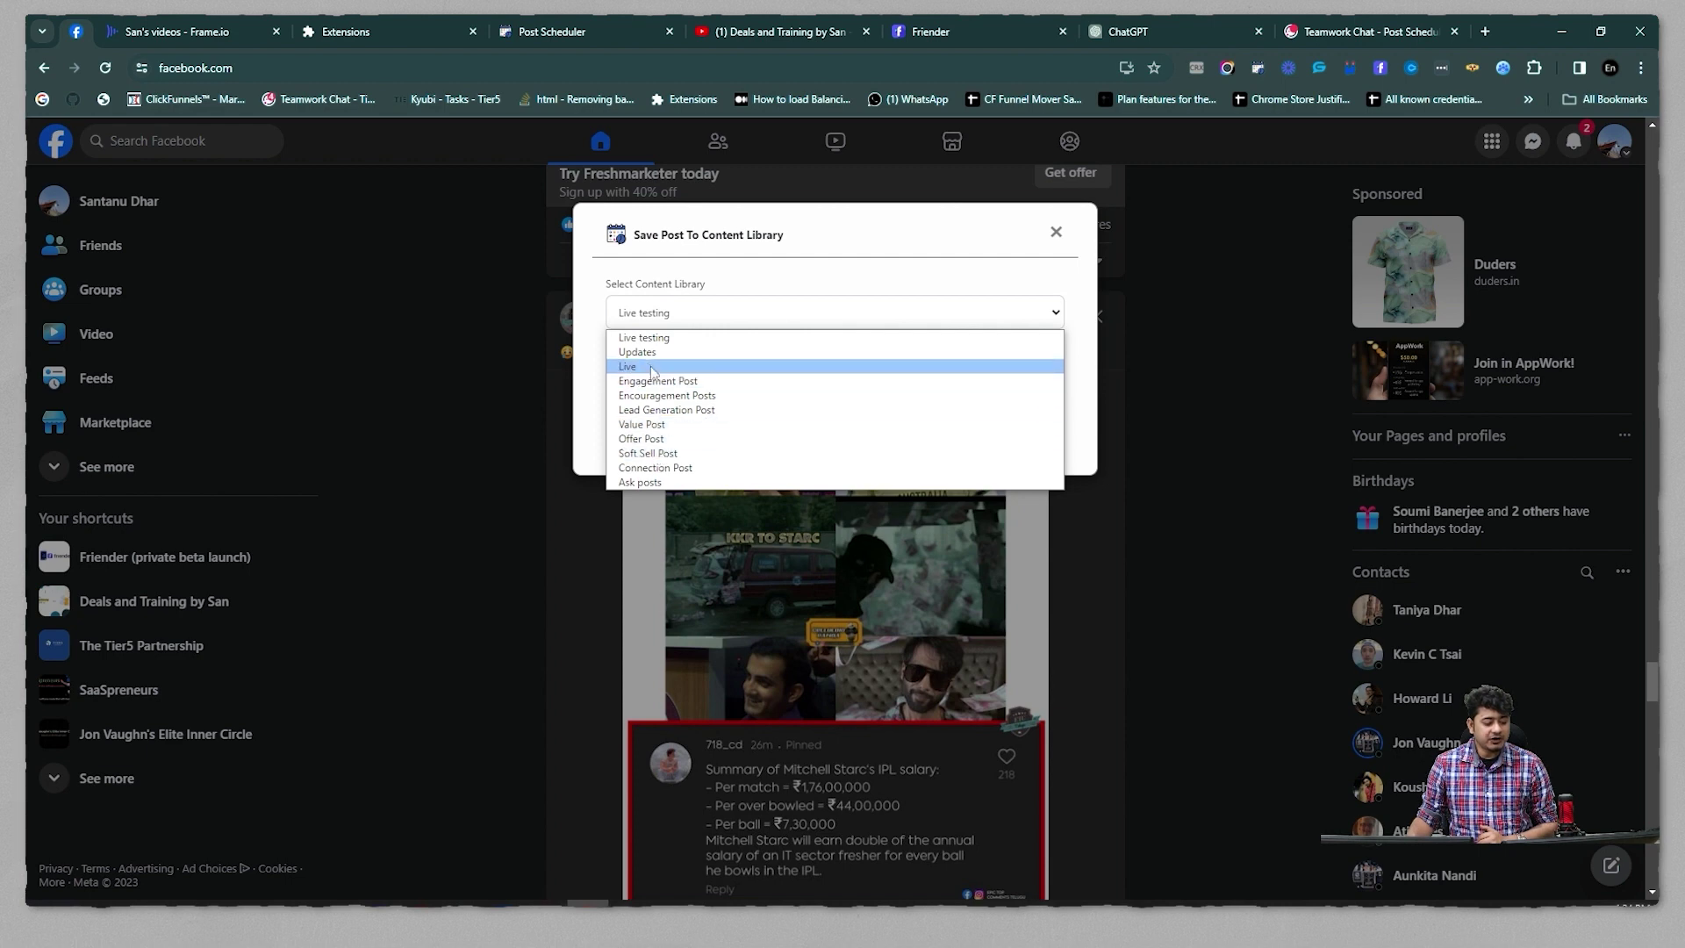
click(641, 339)
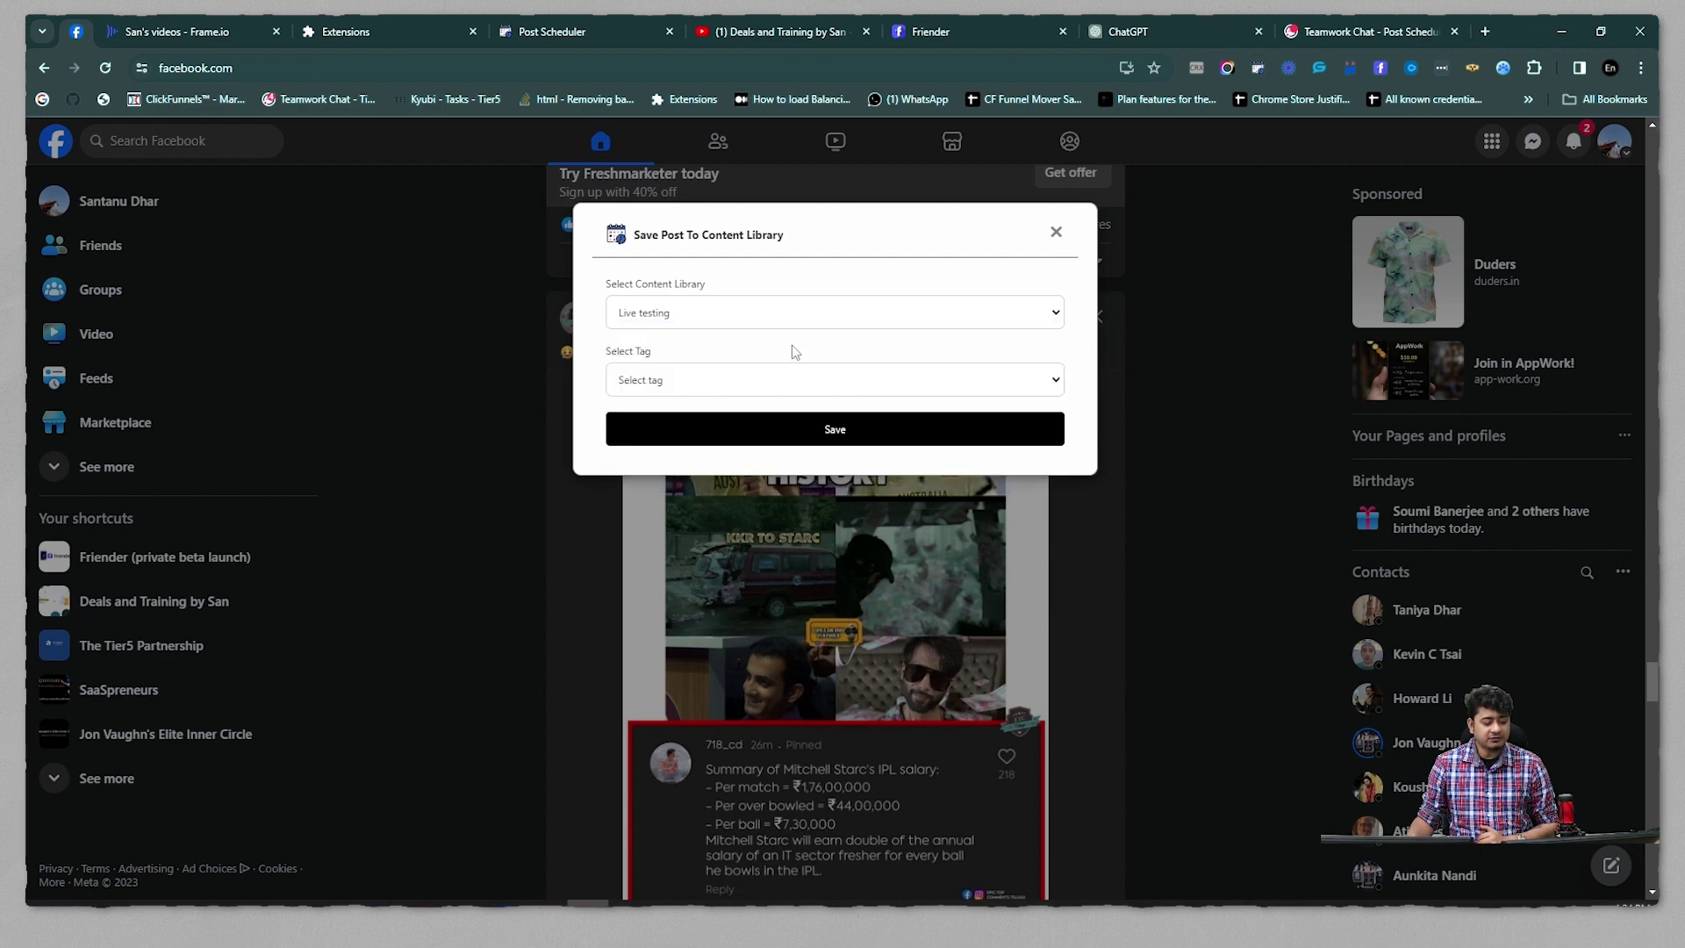
click(652, 385)
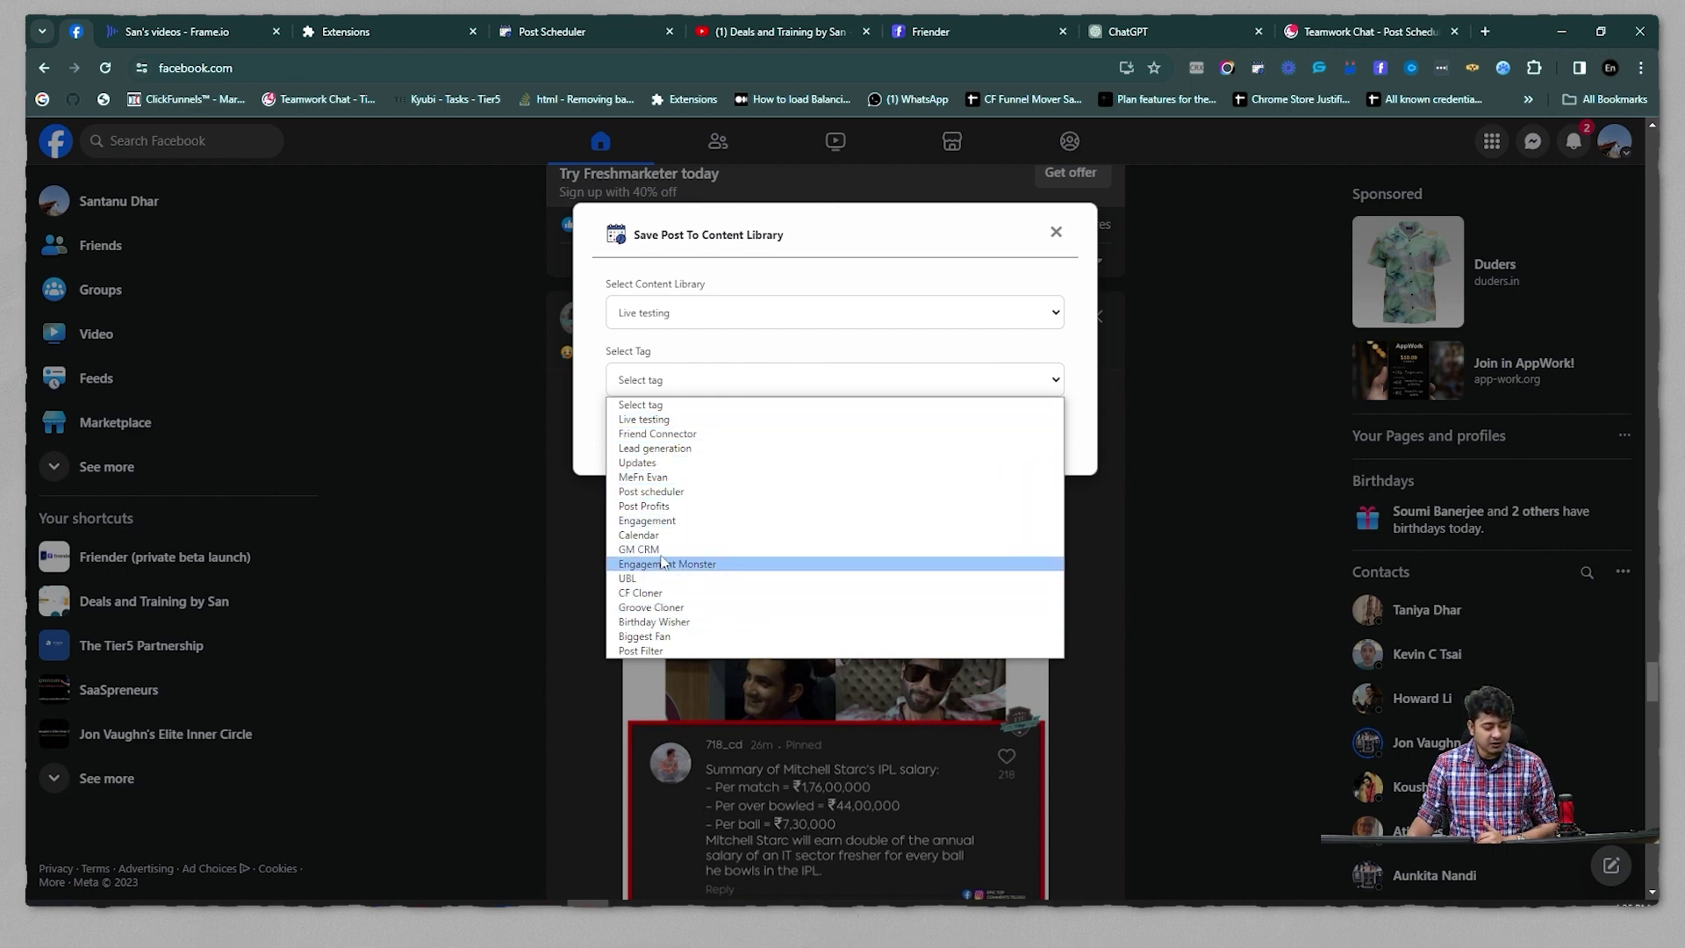
click(660, 493)
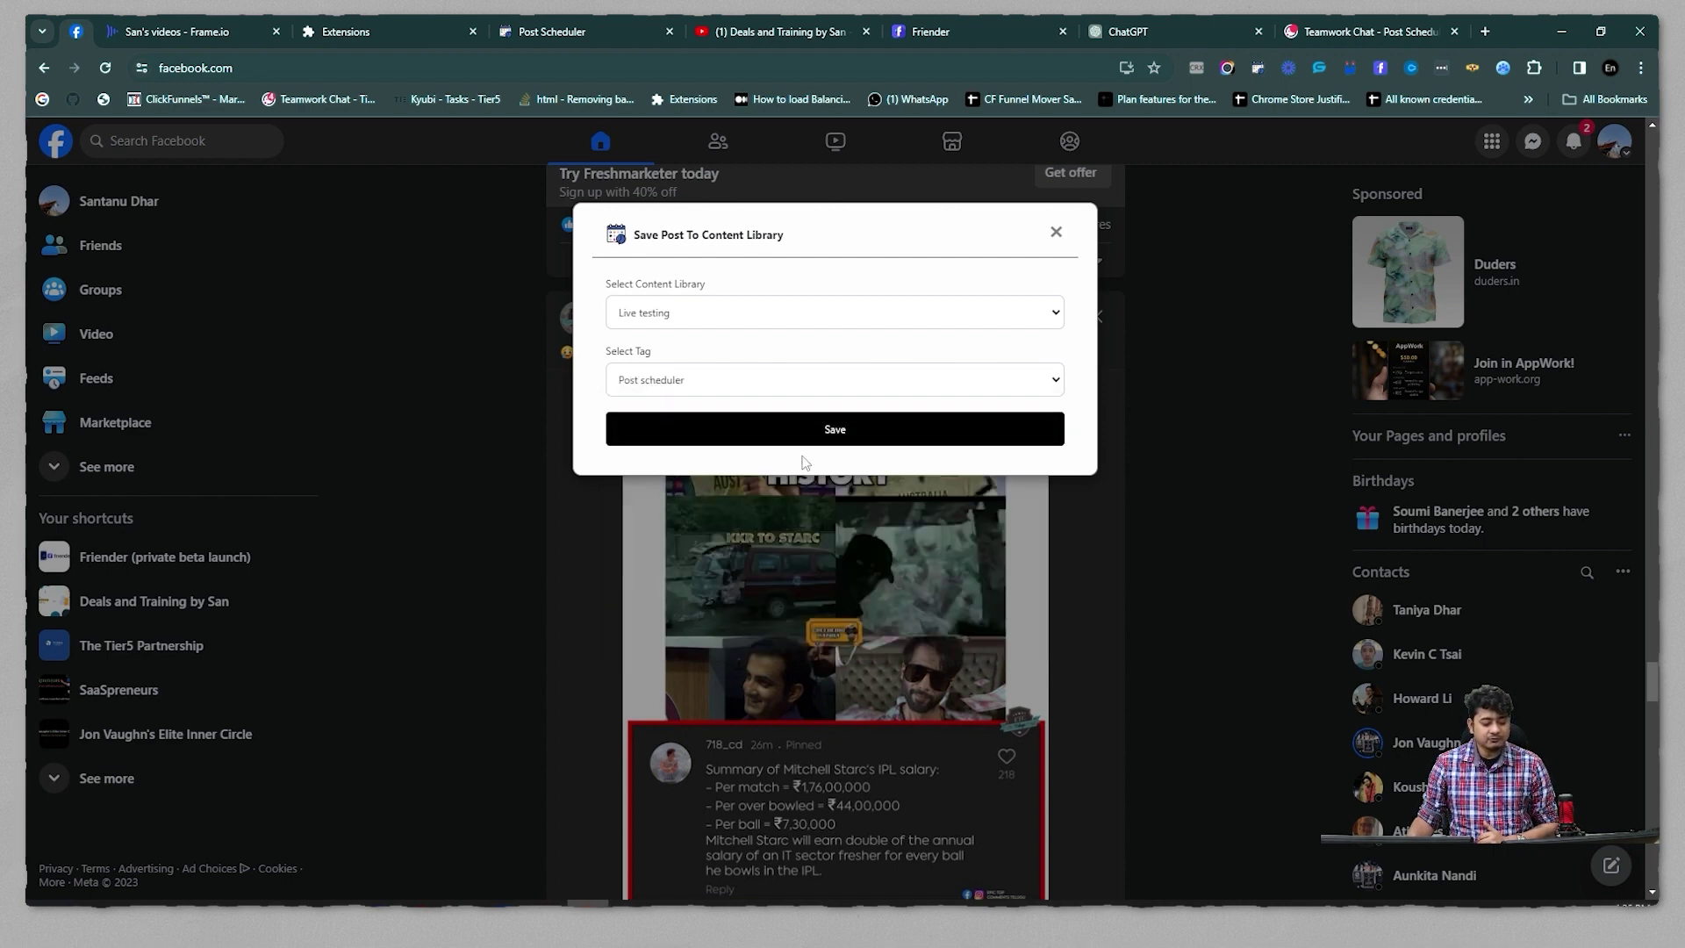
click(864, 430)
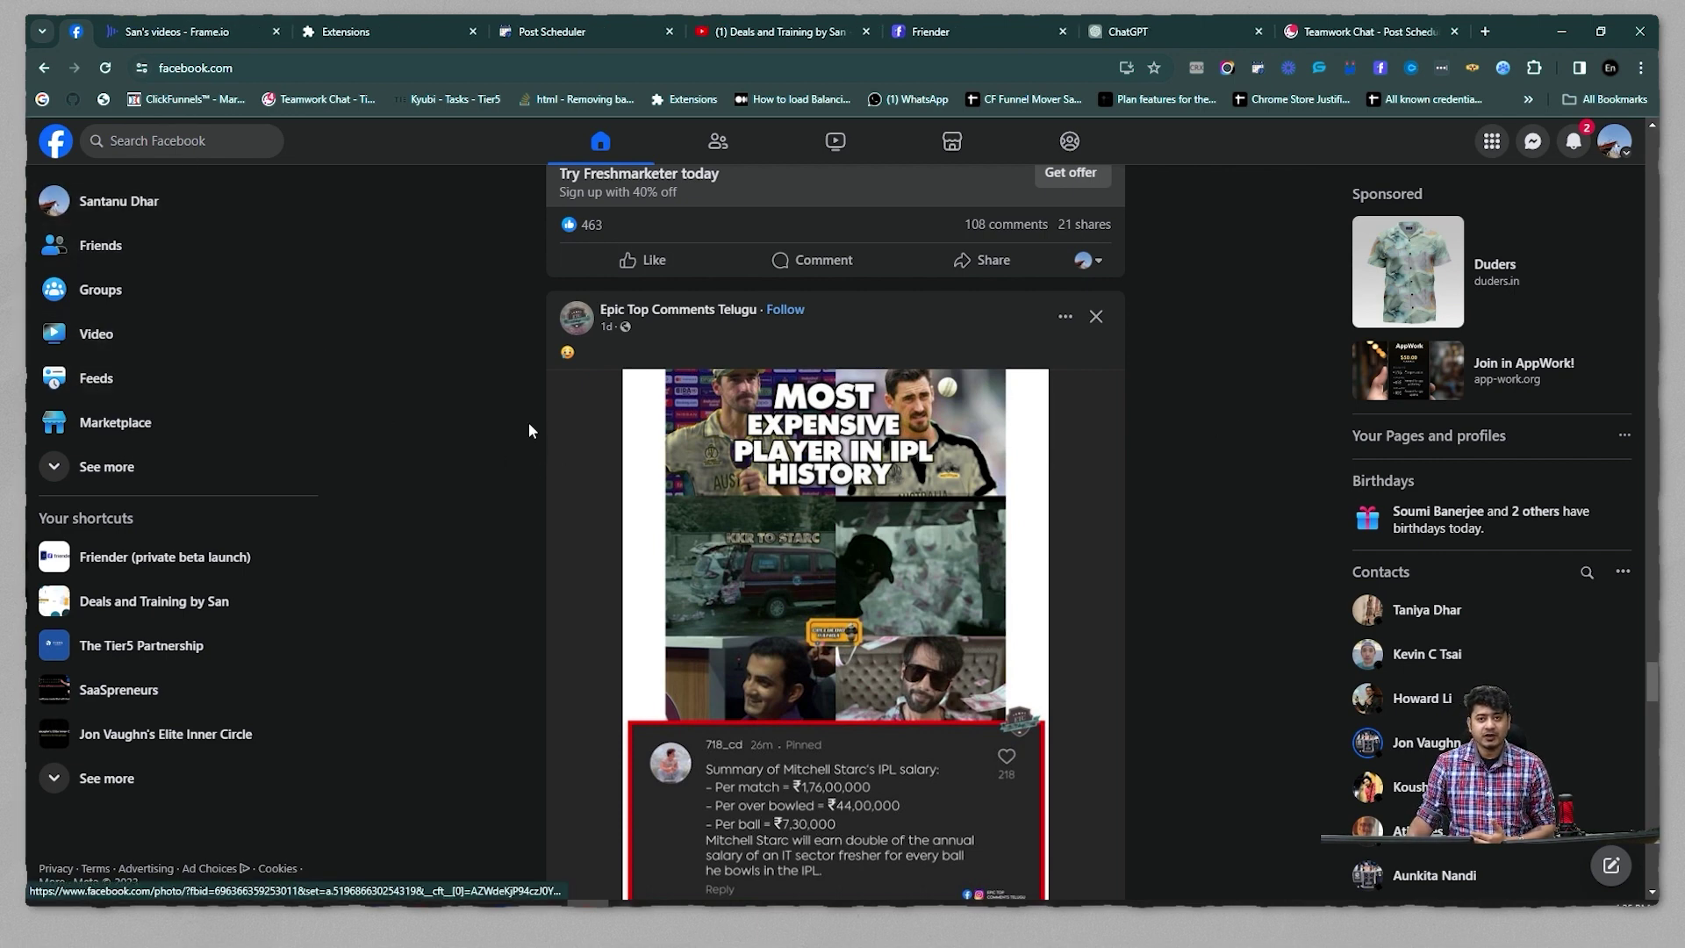
In the Live testing library, view the first saved post's details and its original Facebook post
click(537, 34)
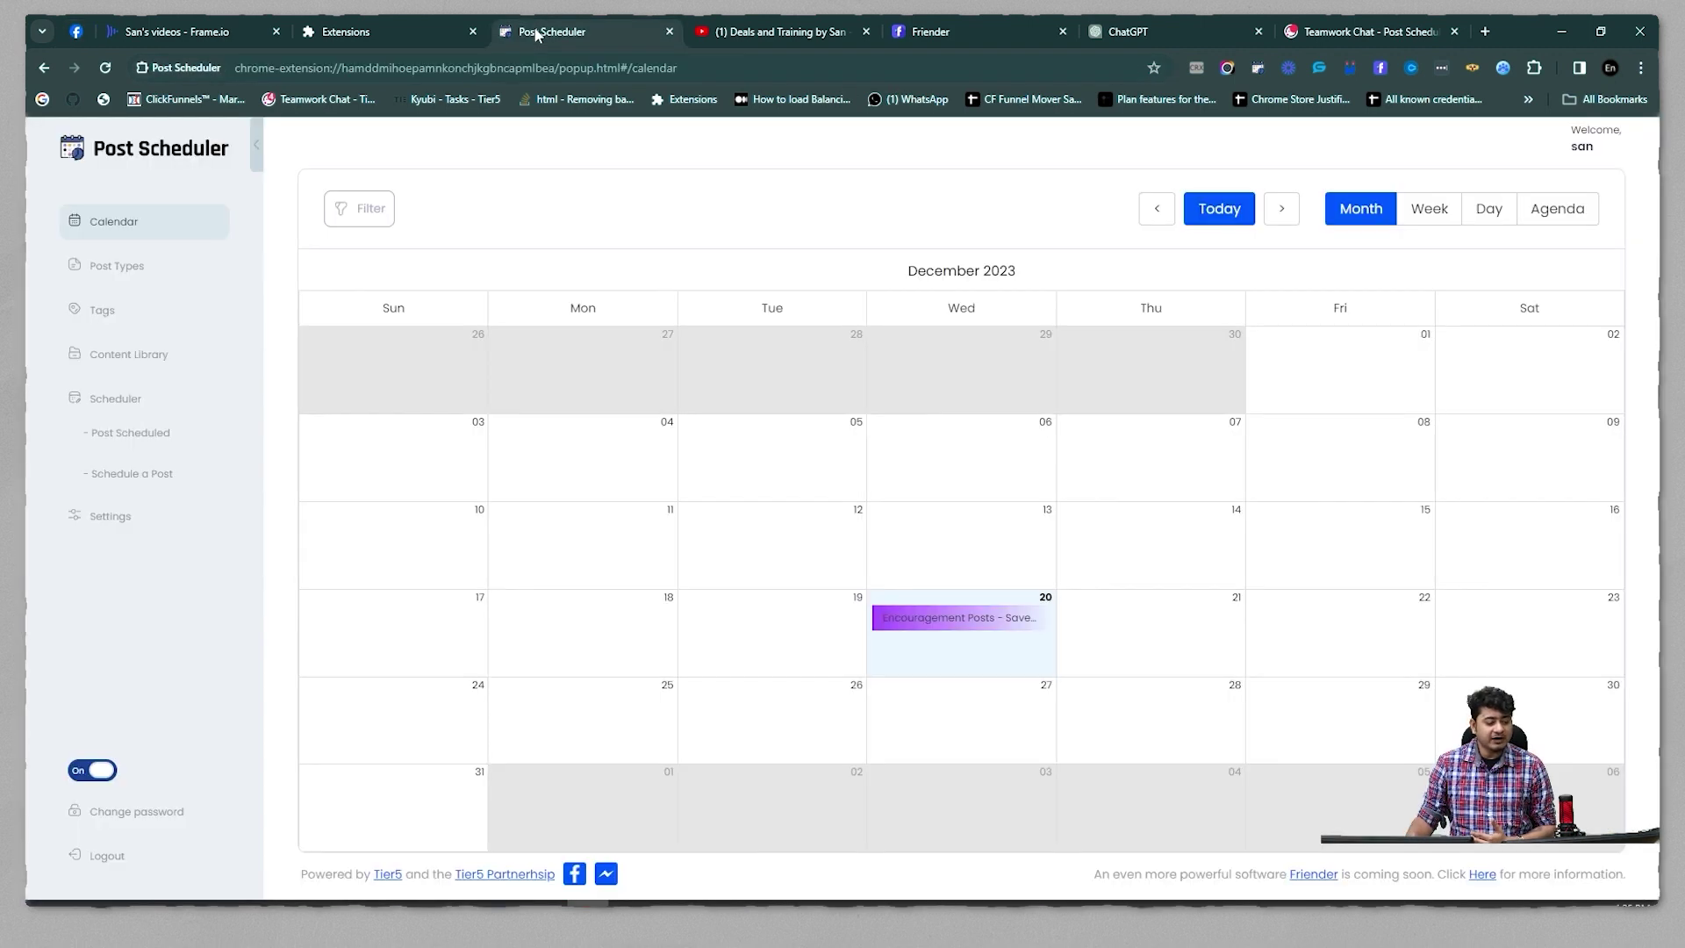
click(129, 354)
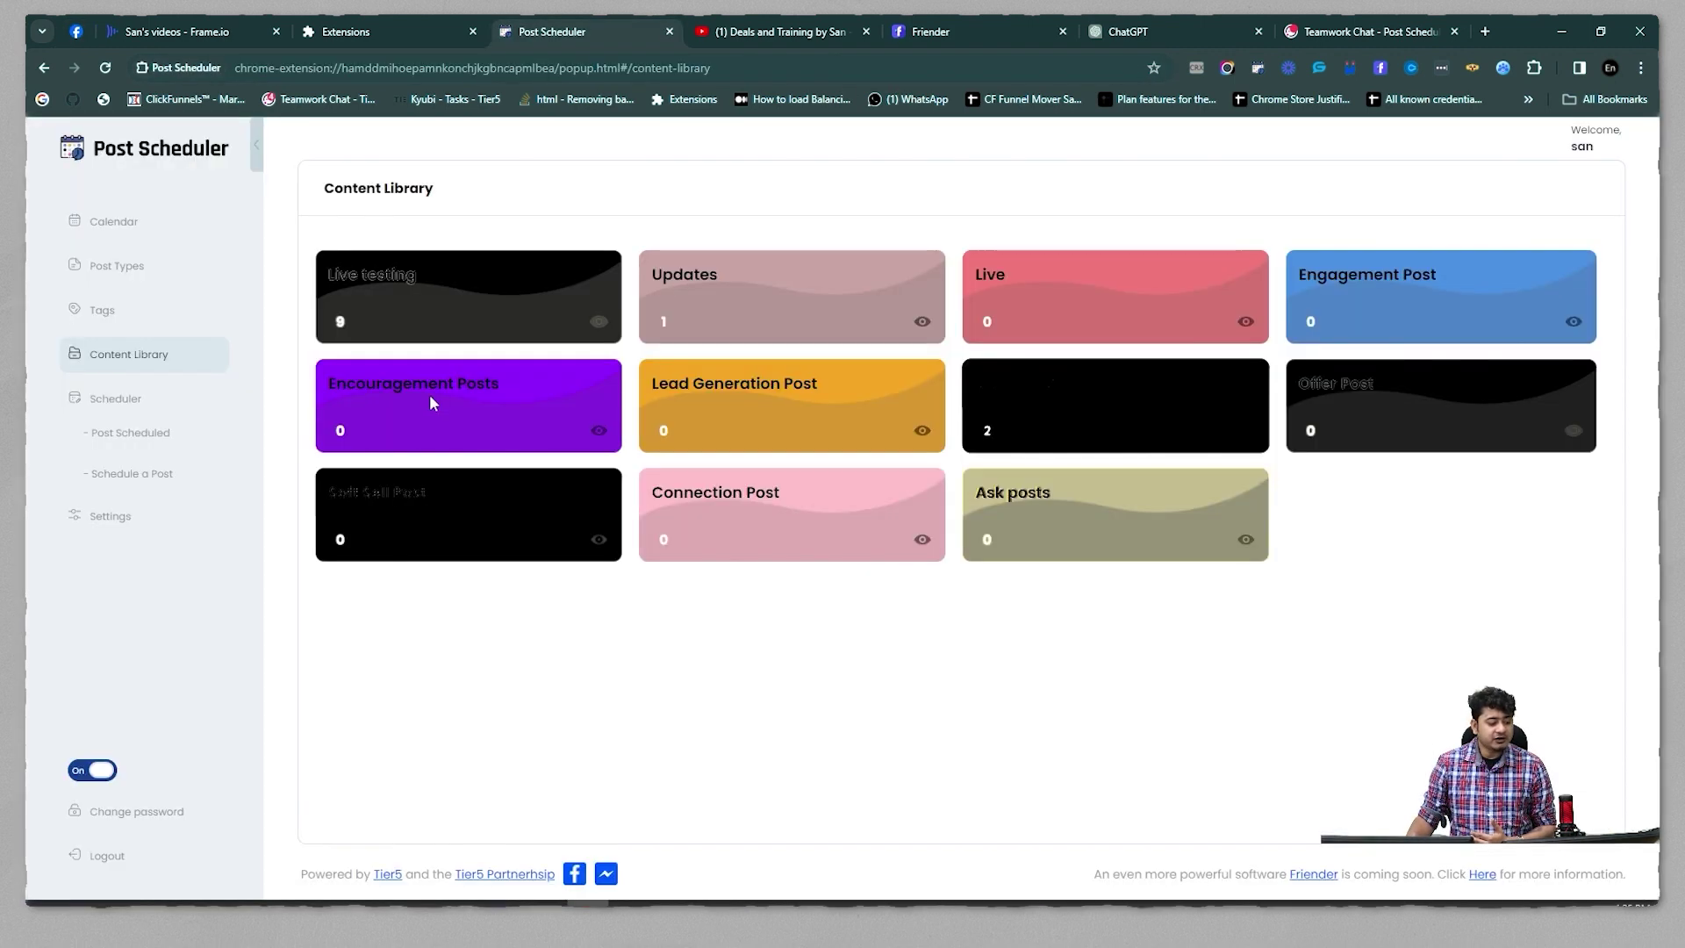
click(380, 307)
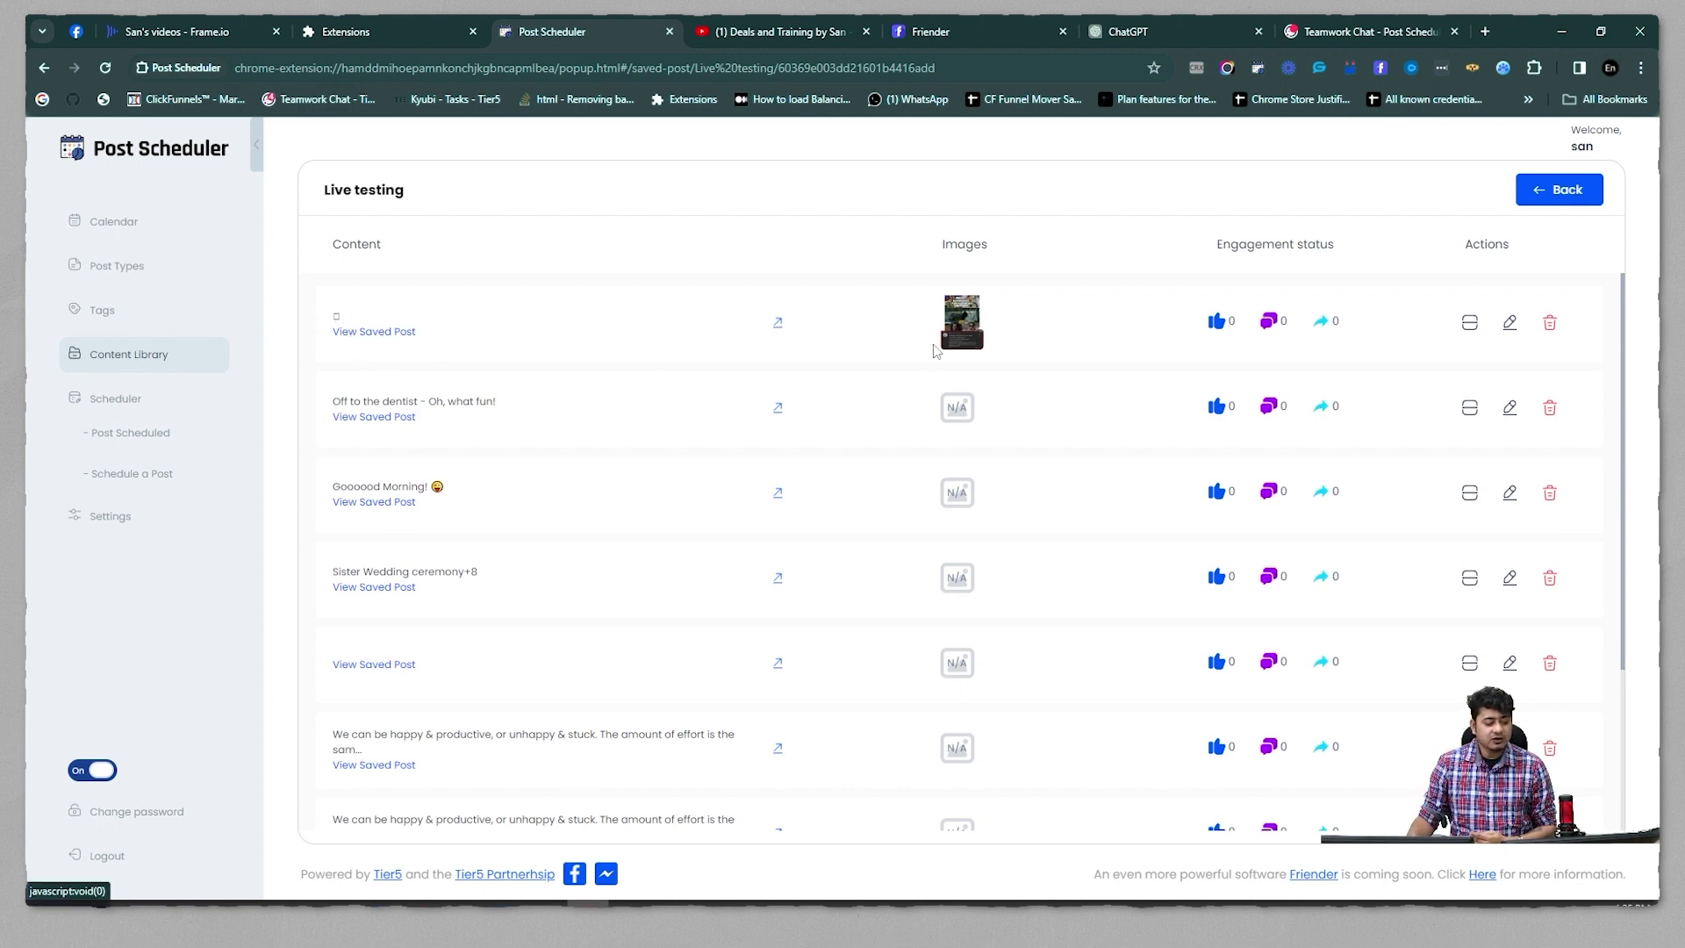
click(391, 332)
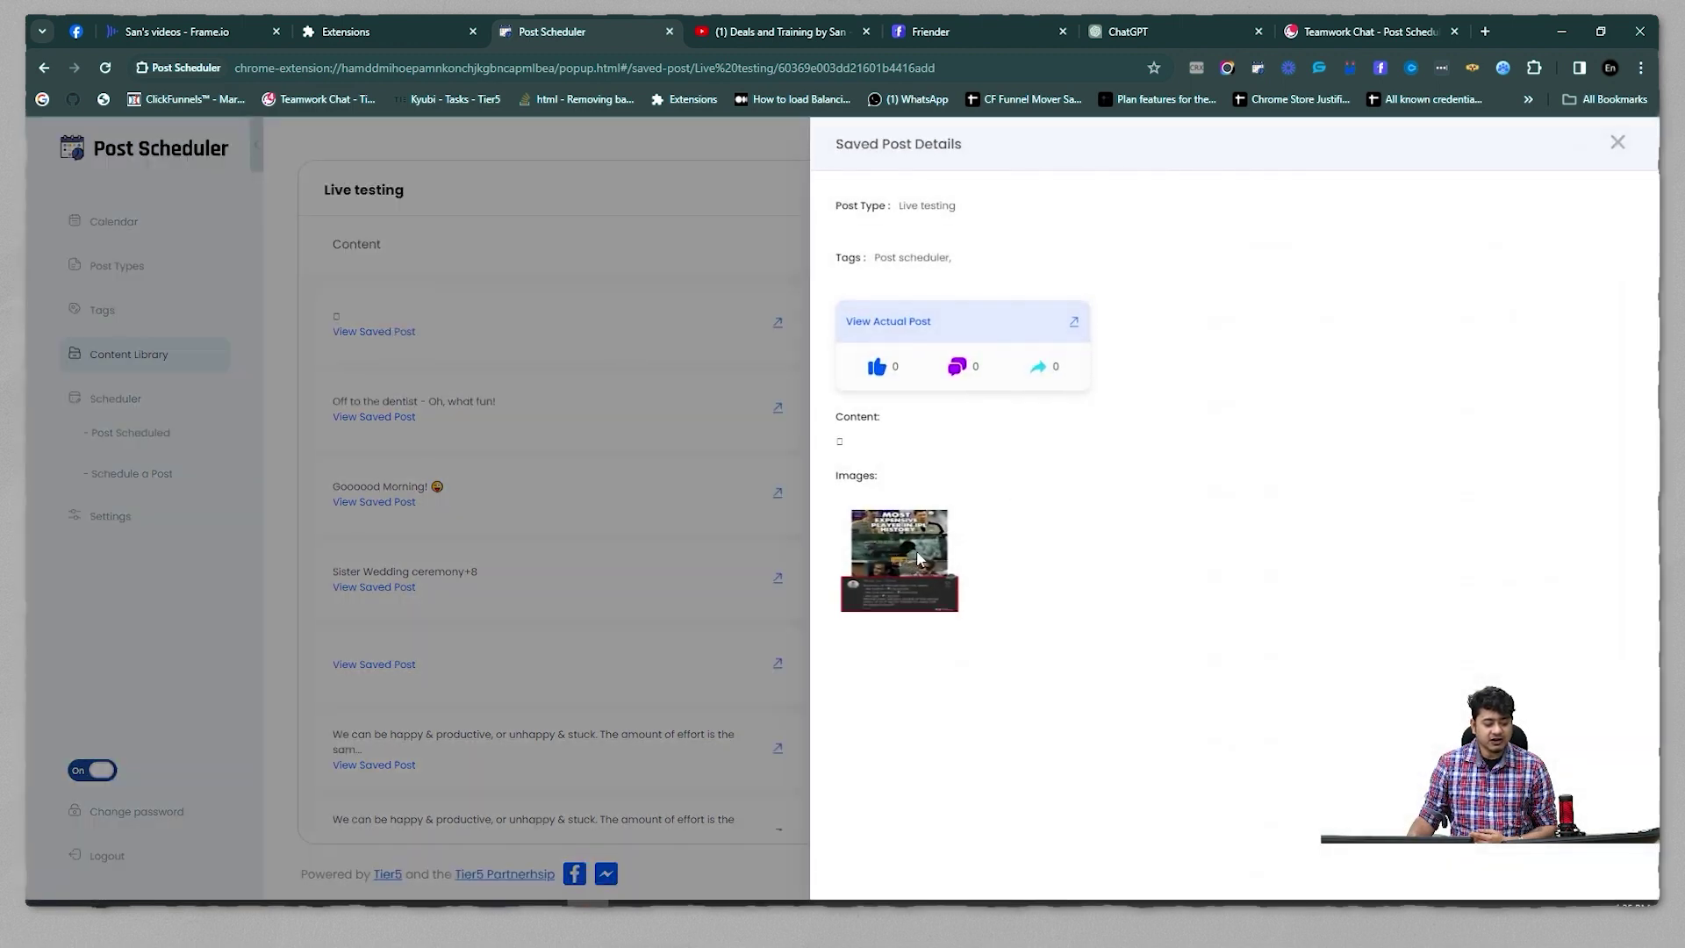
click(1618, 142)
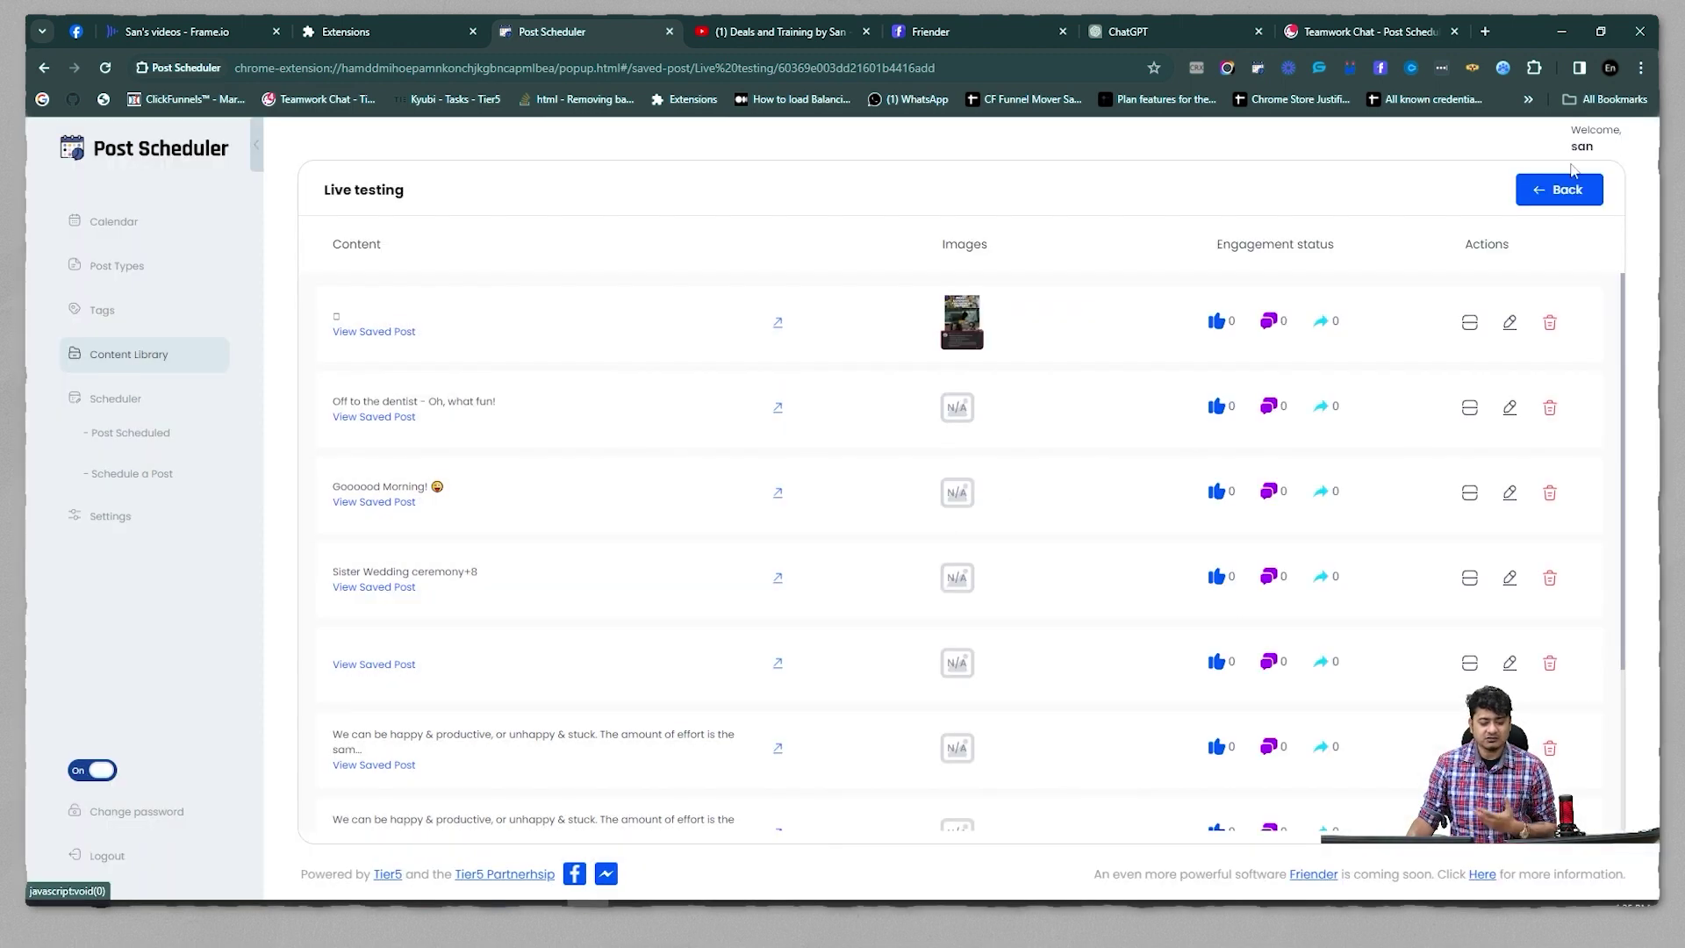
click(778, 326)
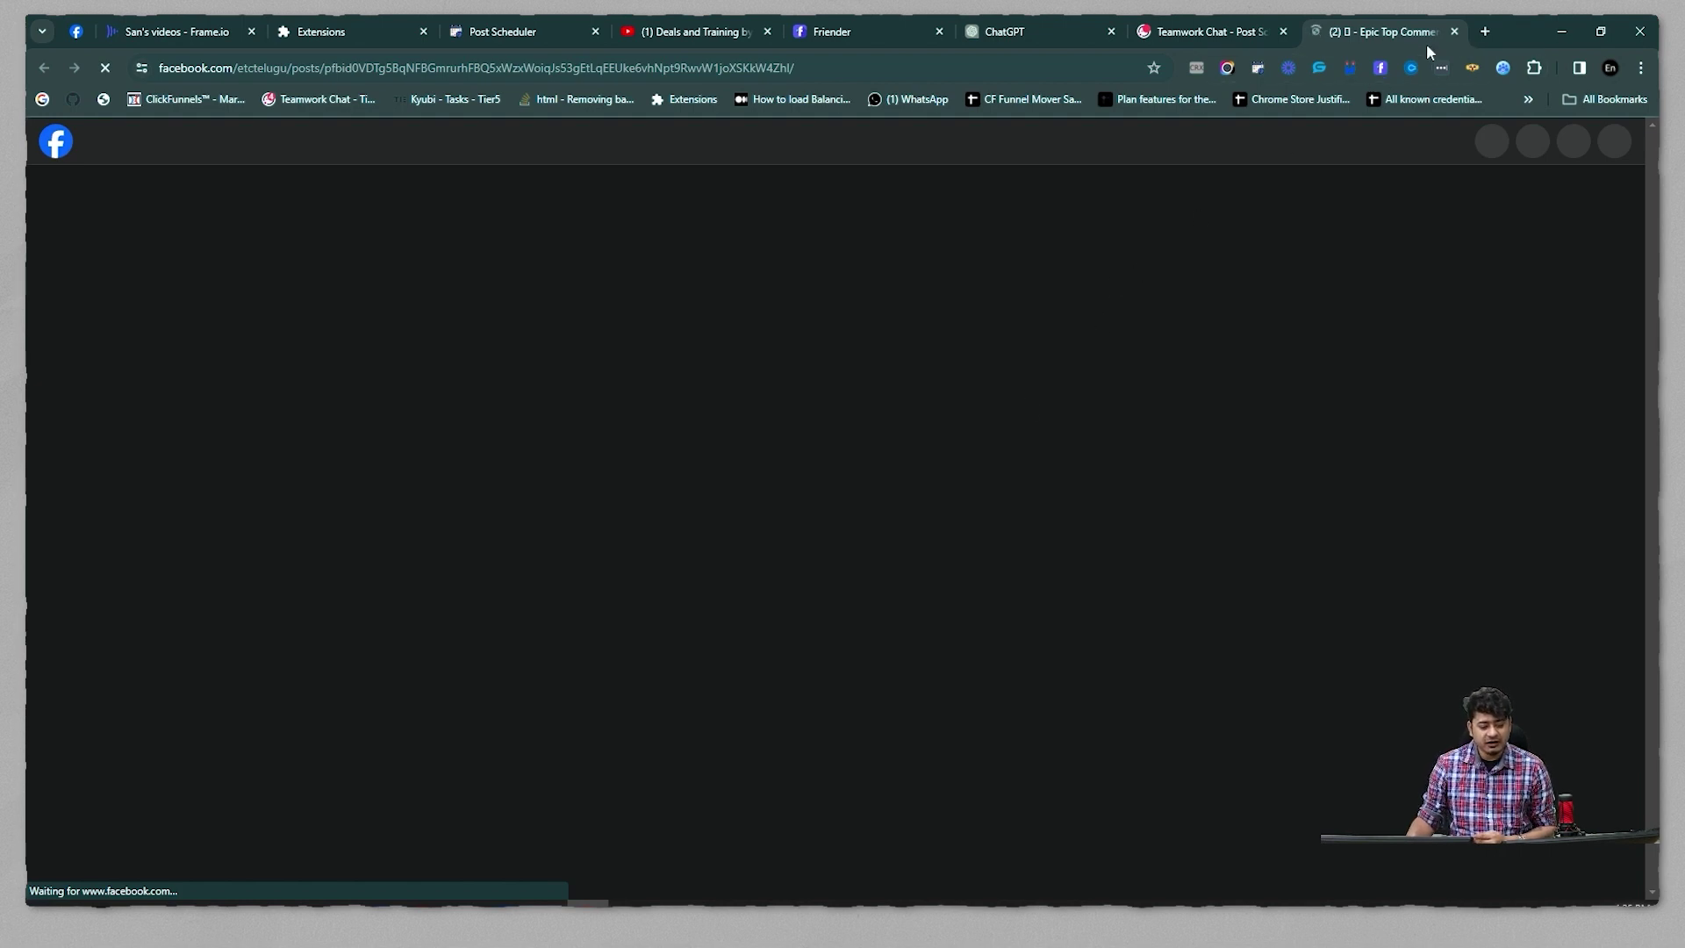
key(ctrl+w)
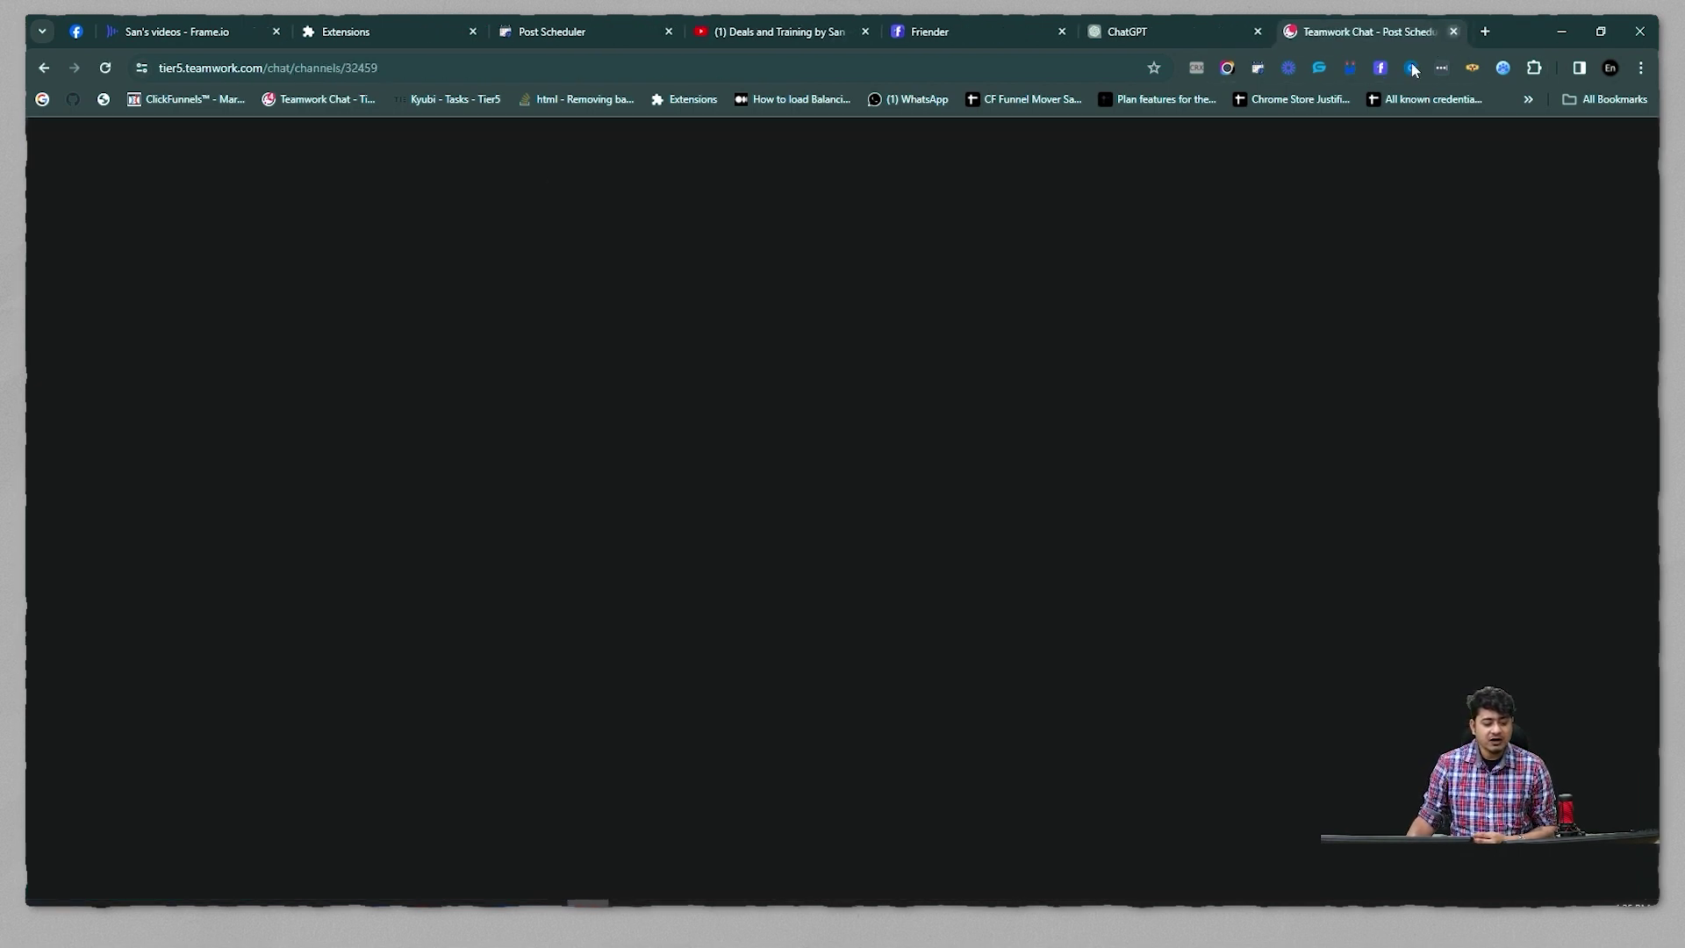
click(551, 32)
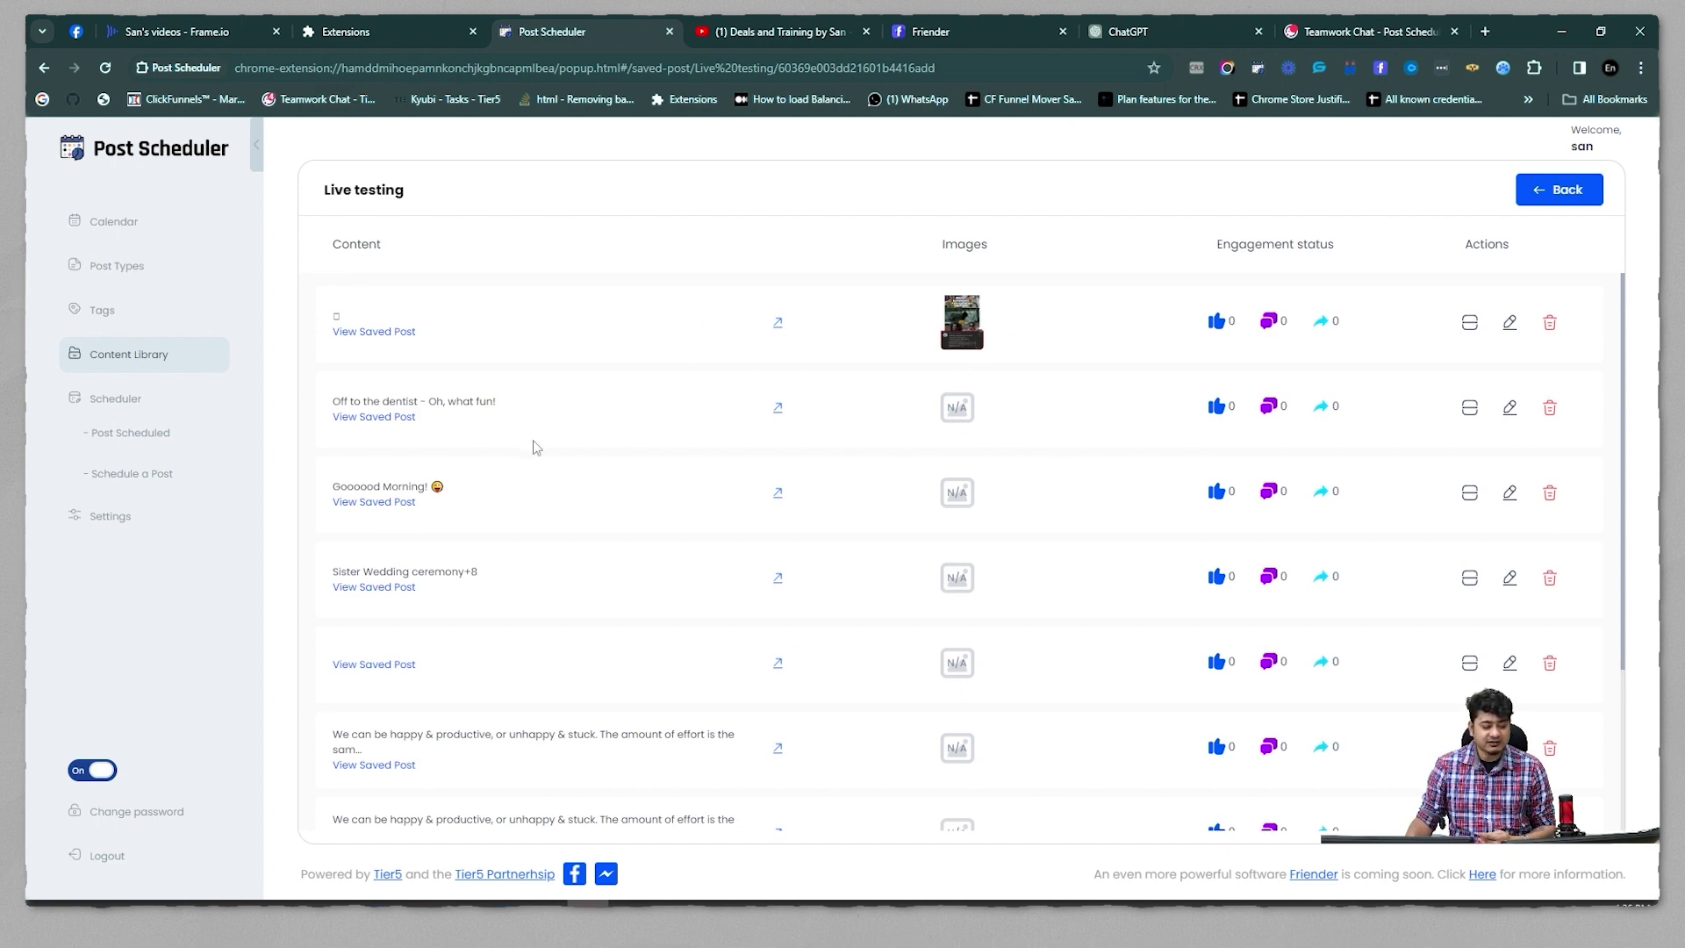
Review the happy-and-productive quote post's text and engagement counts, then return to the Facebook feed
scroll(531, 496, down, 3)
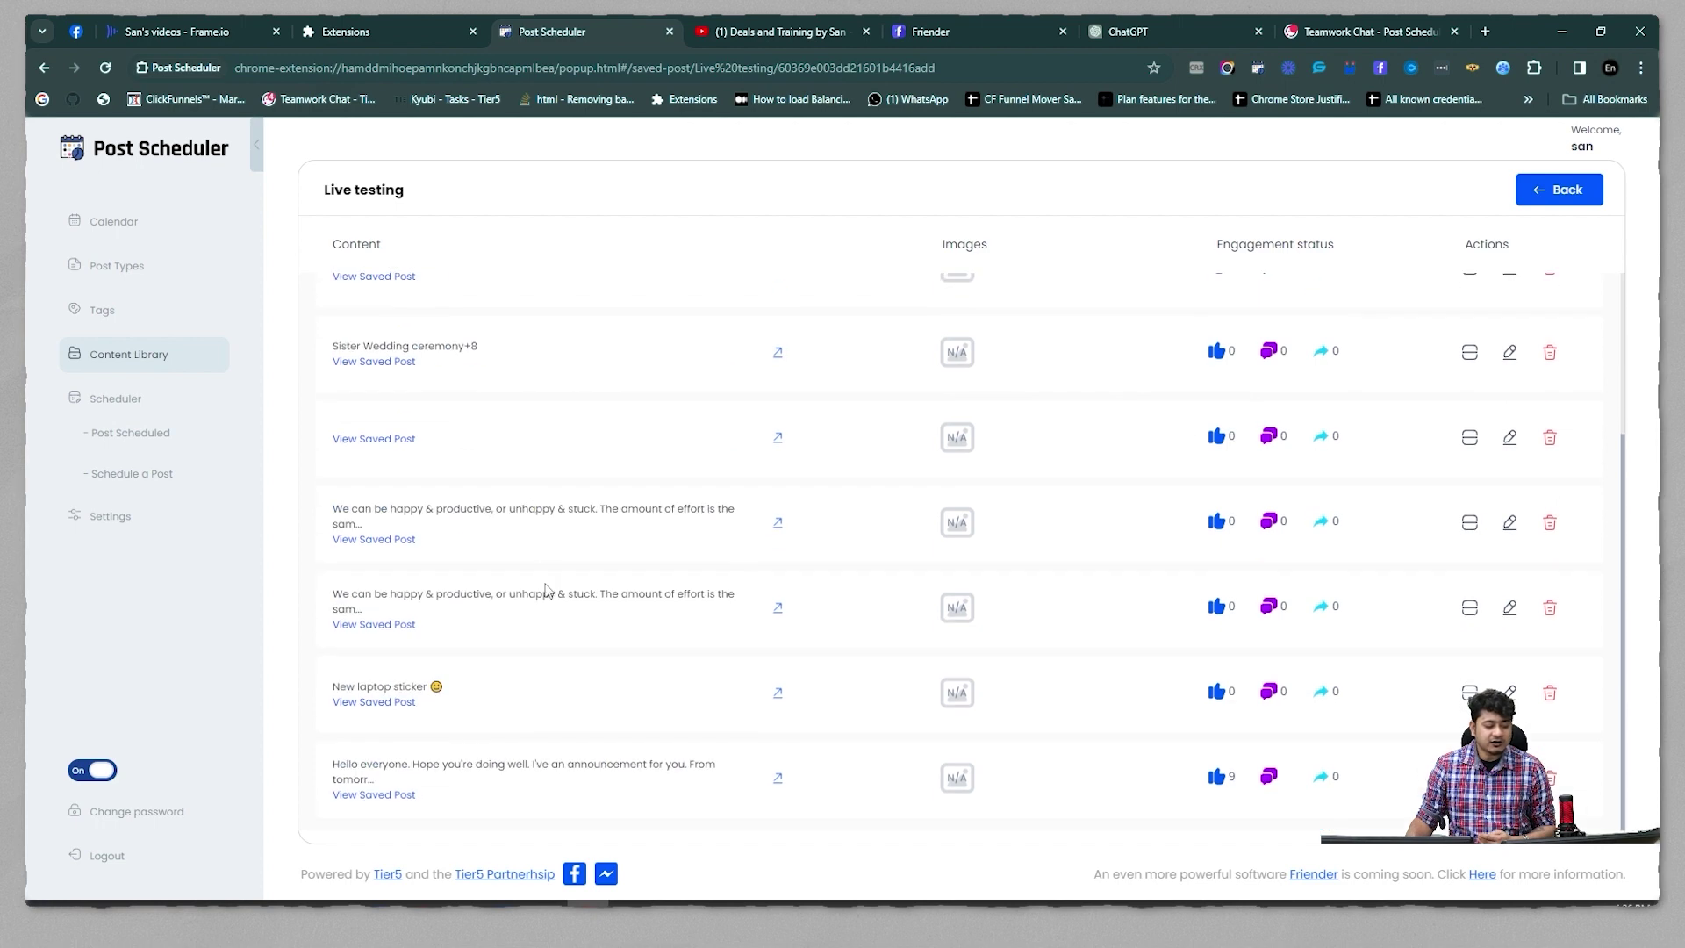
click(373, 539)
drag(1304, 445, 825, 443)
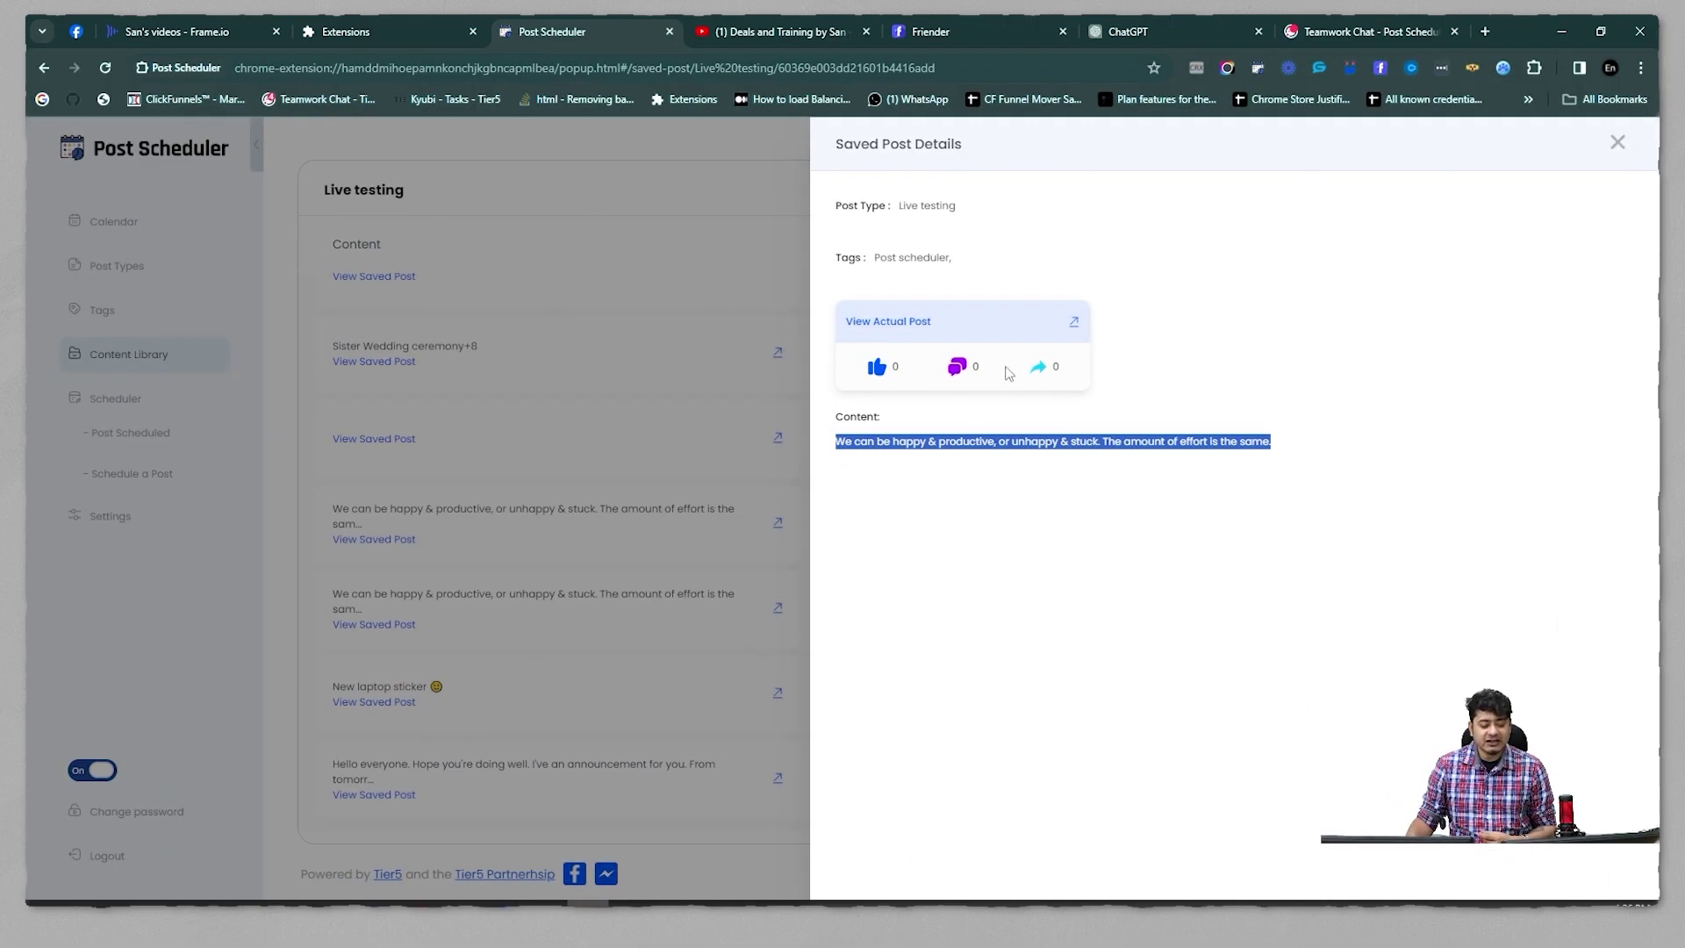
drag(1069, 370, 850, 369)
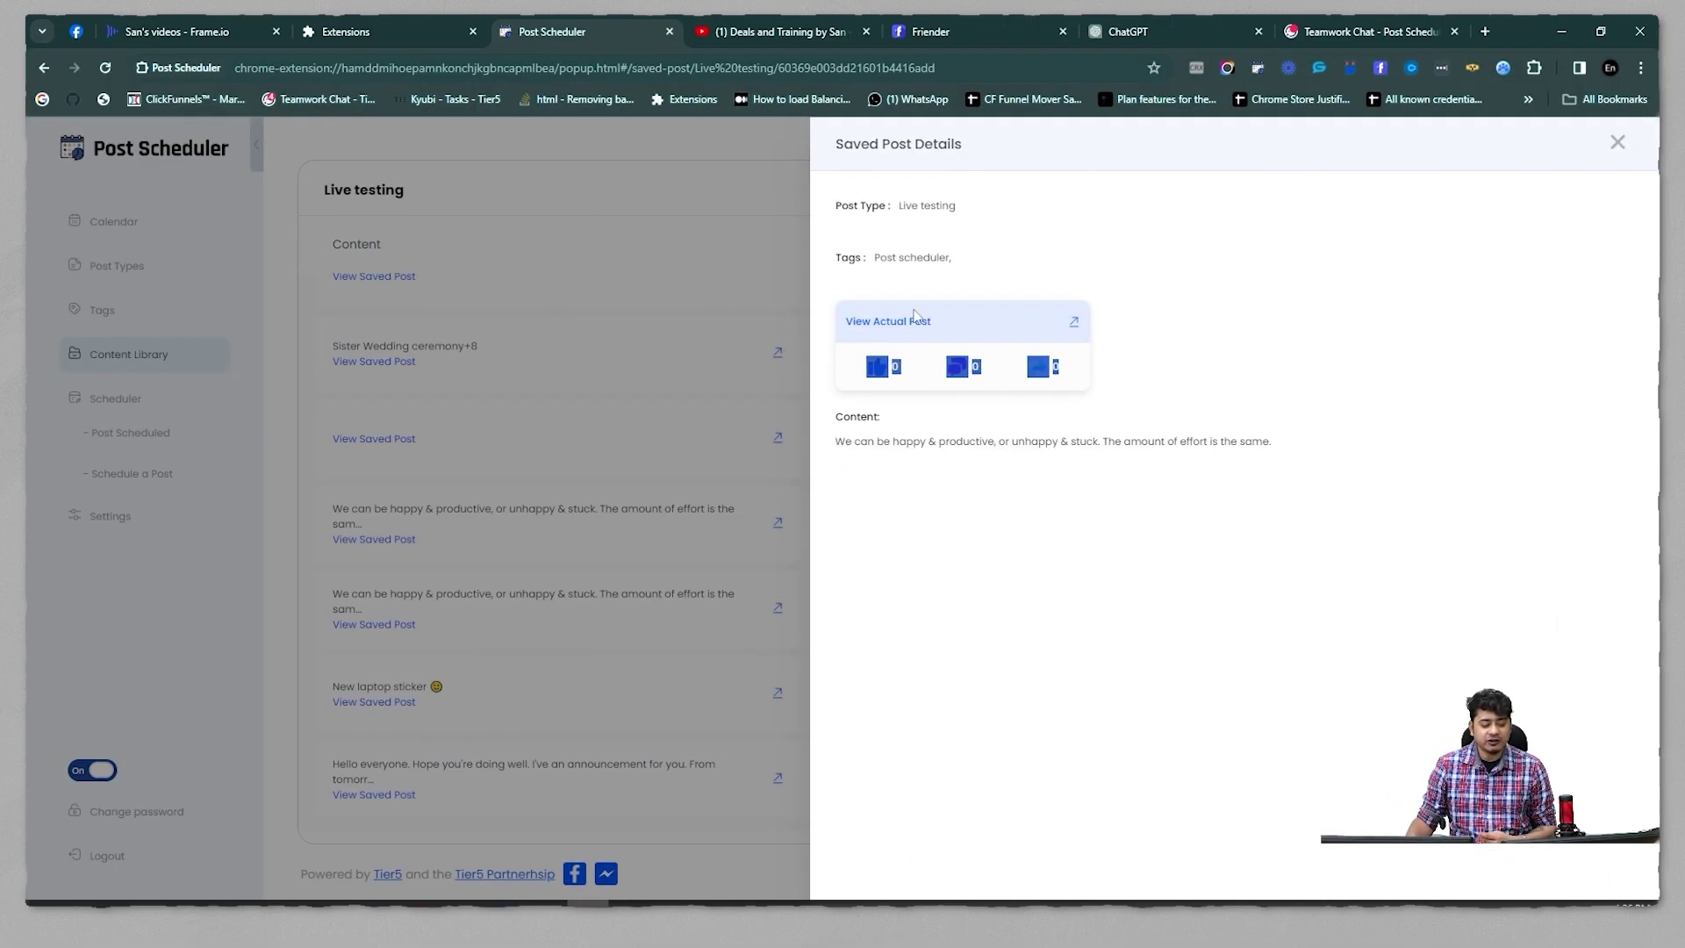
click(1617, 143)
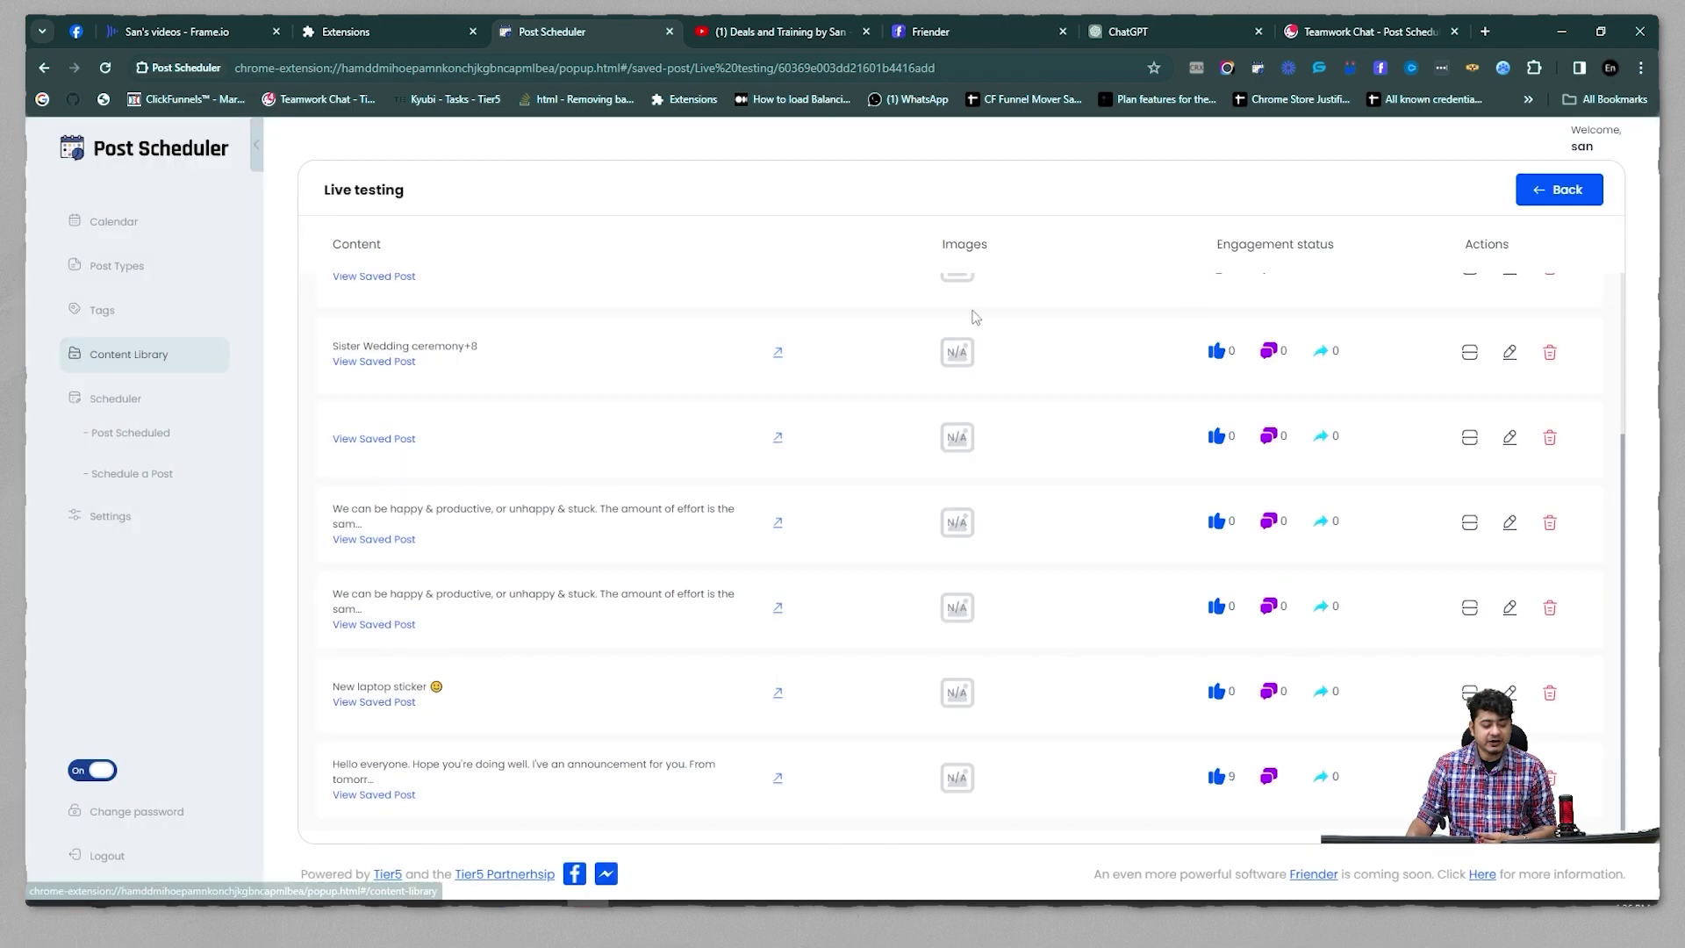
click(197, 26)
click(76, 32)
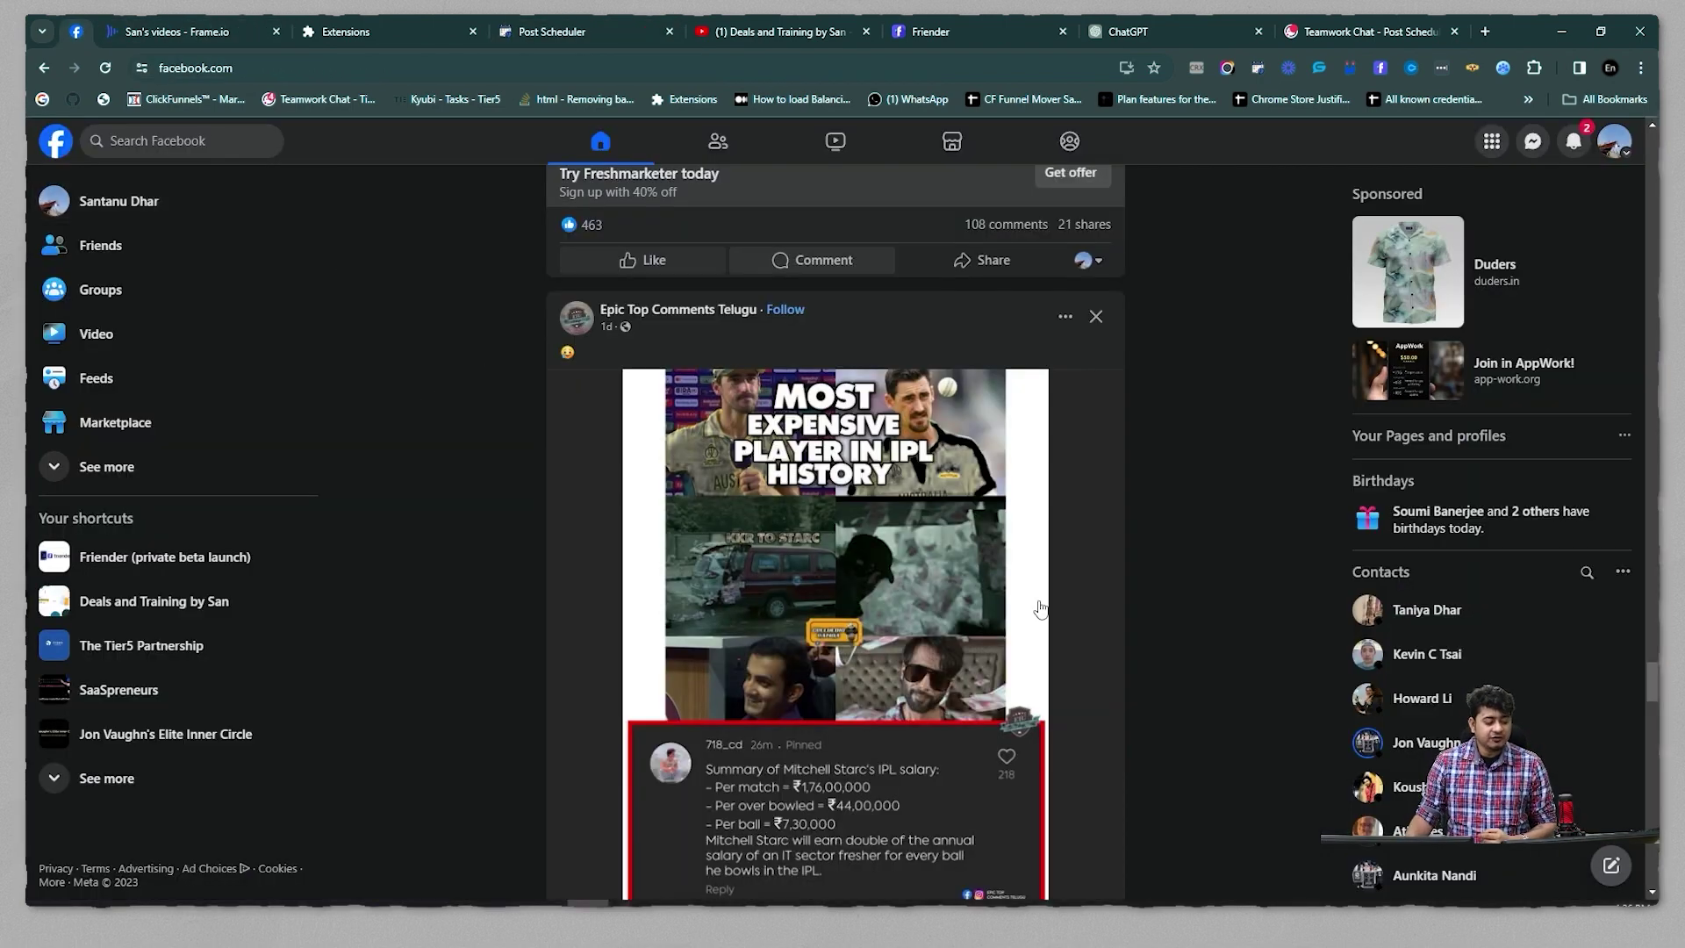
Go to The Tier5 Partnership group, reload it and find the rocket-launch post
scroll(1053, 571, down, 4)
scroll(1110, 549, down, 15)
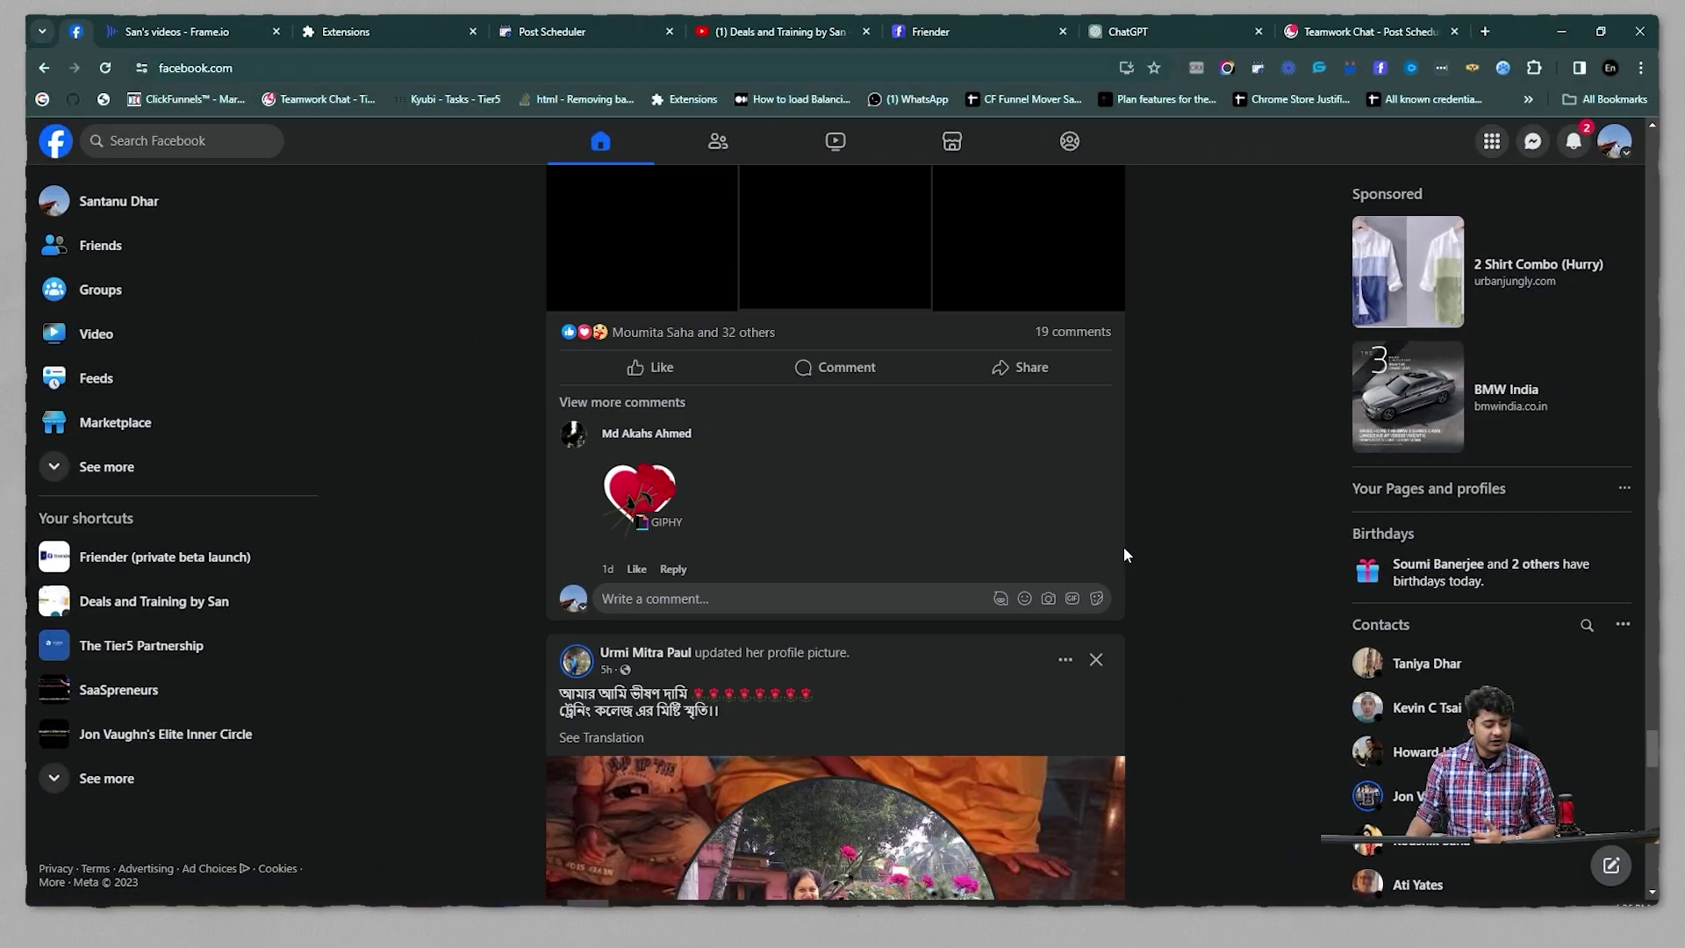
click(120, 292)
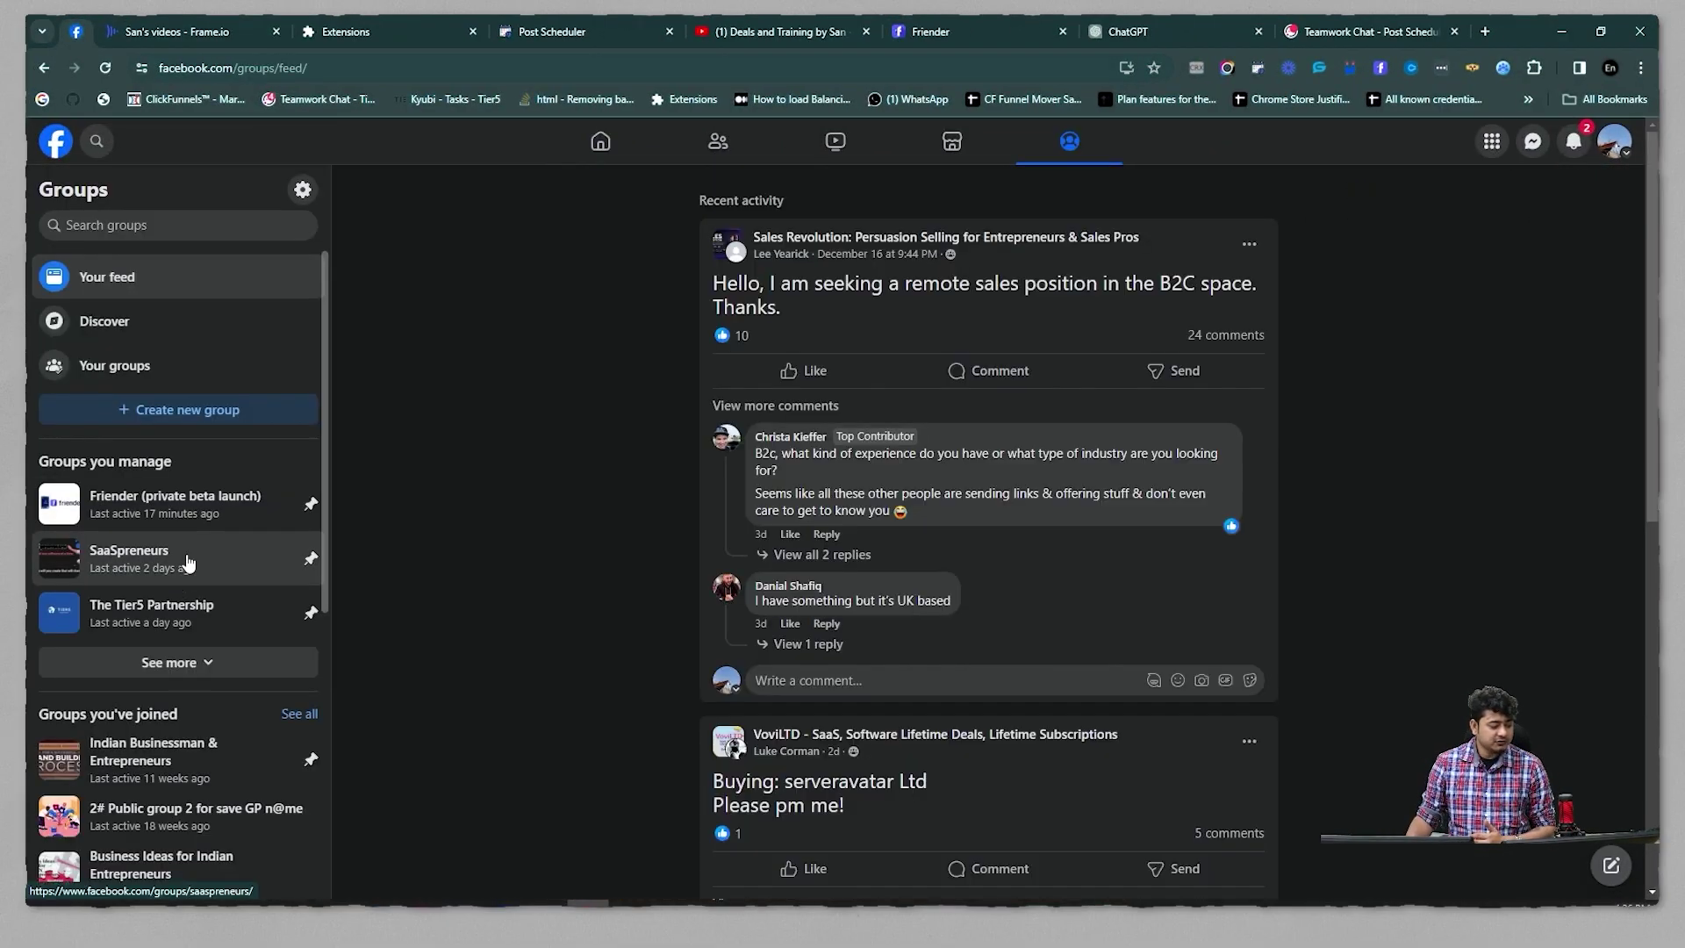
click(188, 613)
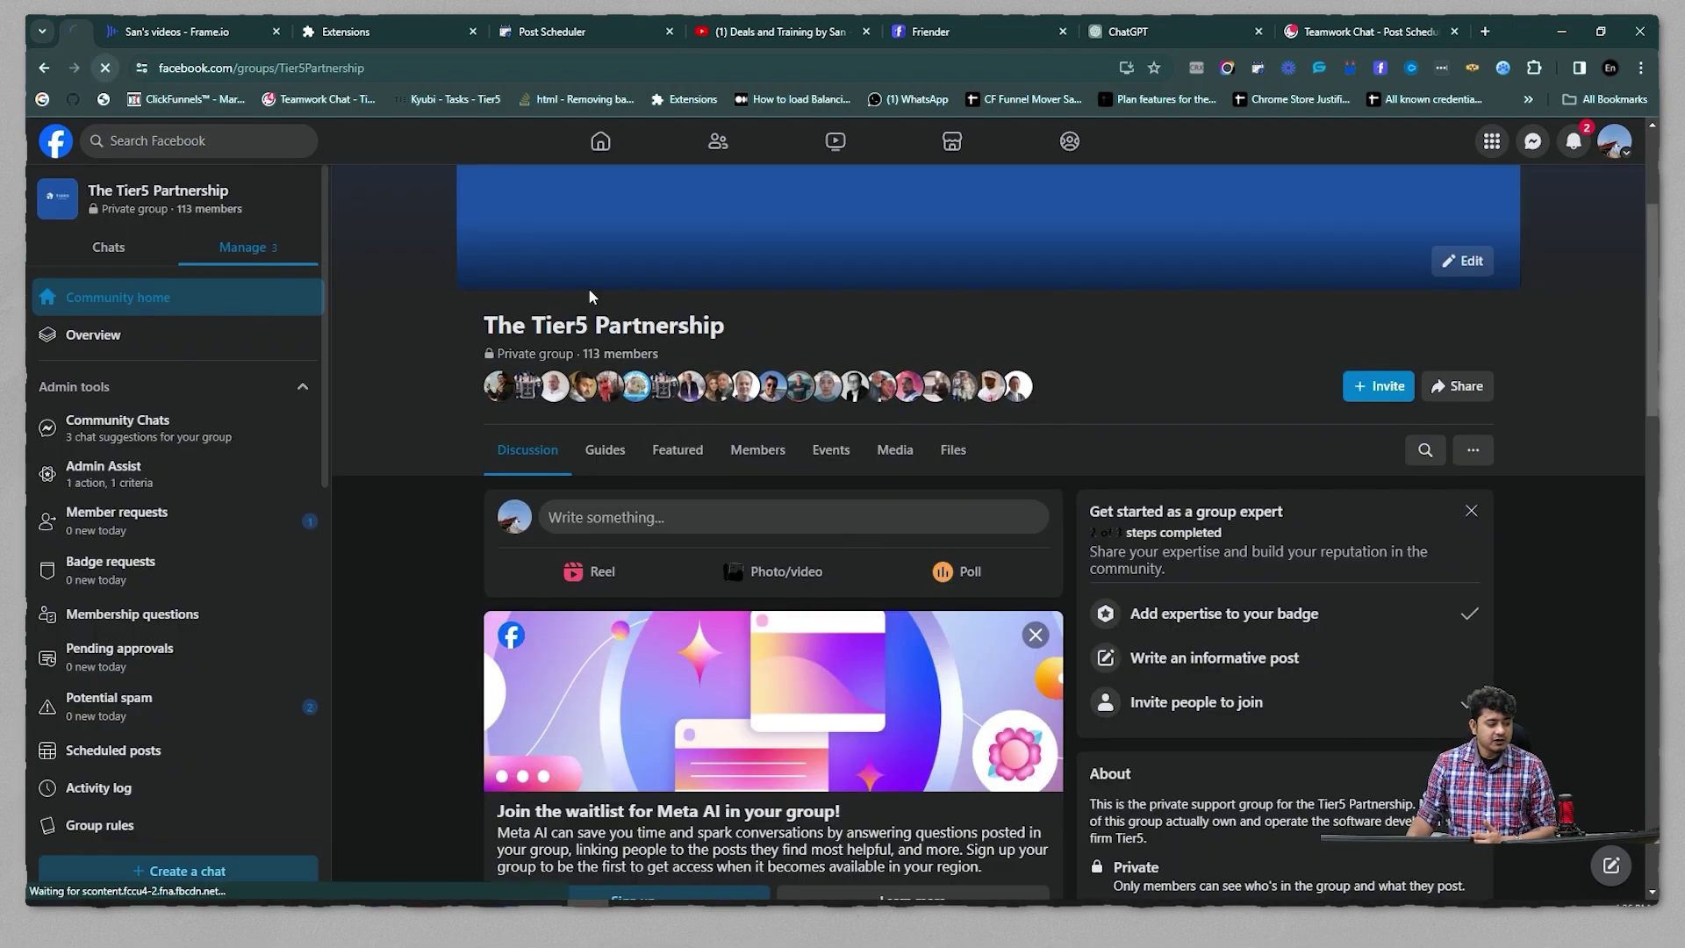
click(105, 68)
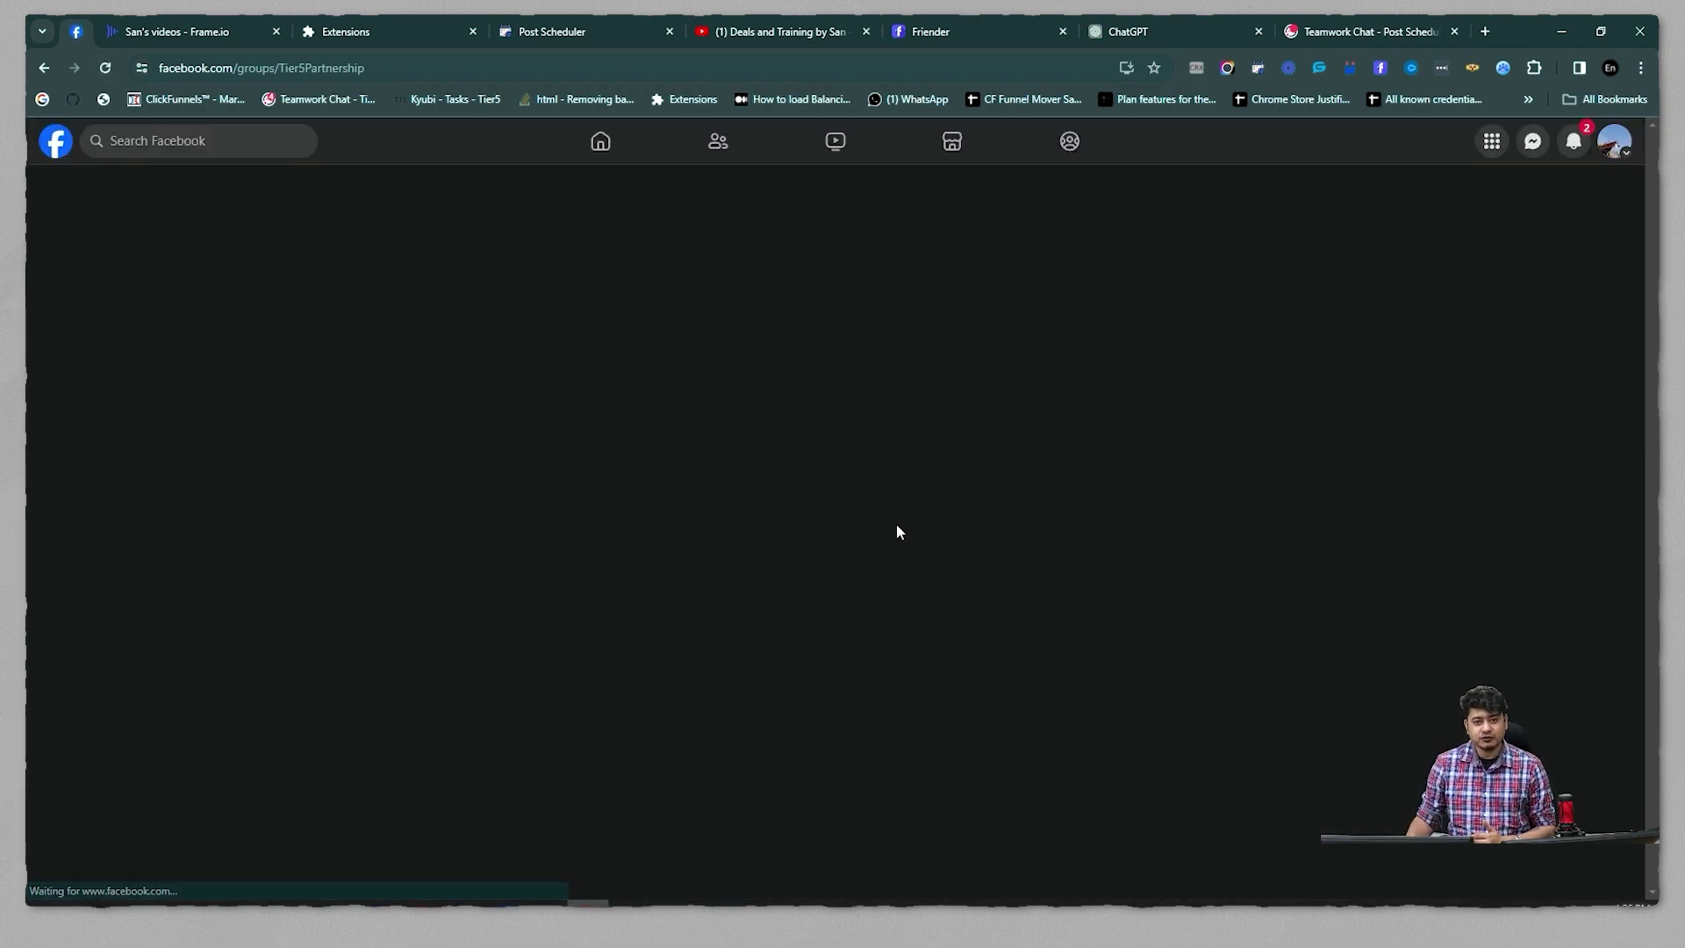
scroll(908, 566, down, 10)
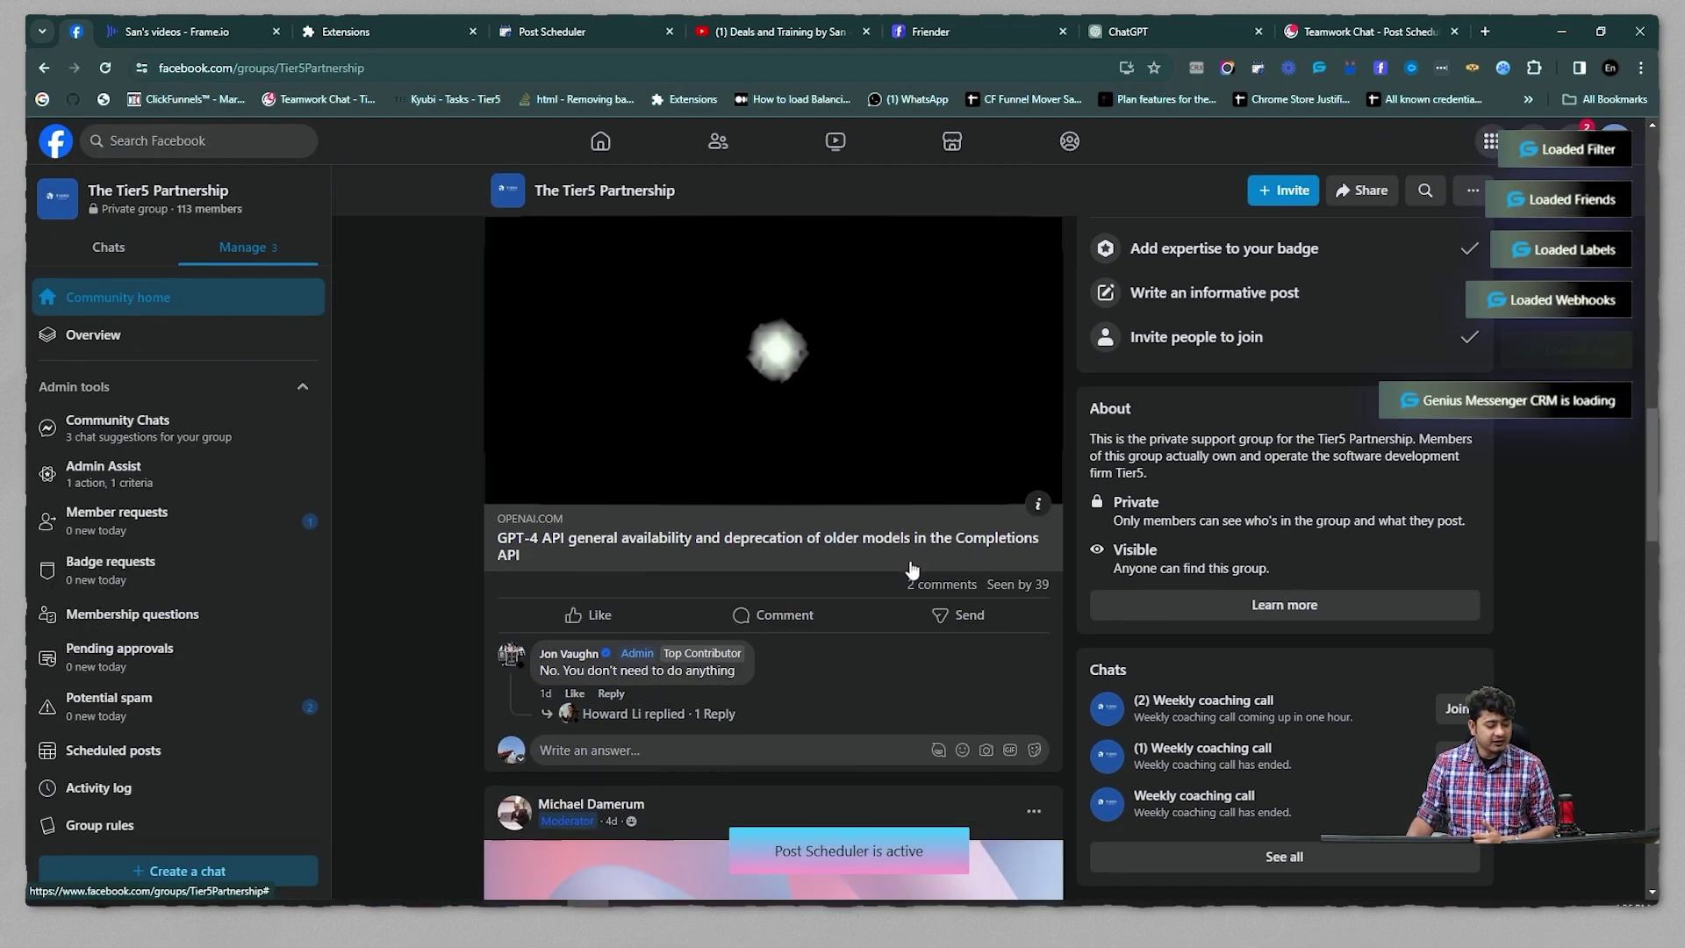
scroll(909, 569, down, 15)
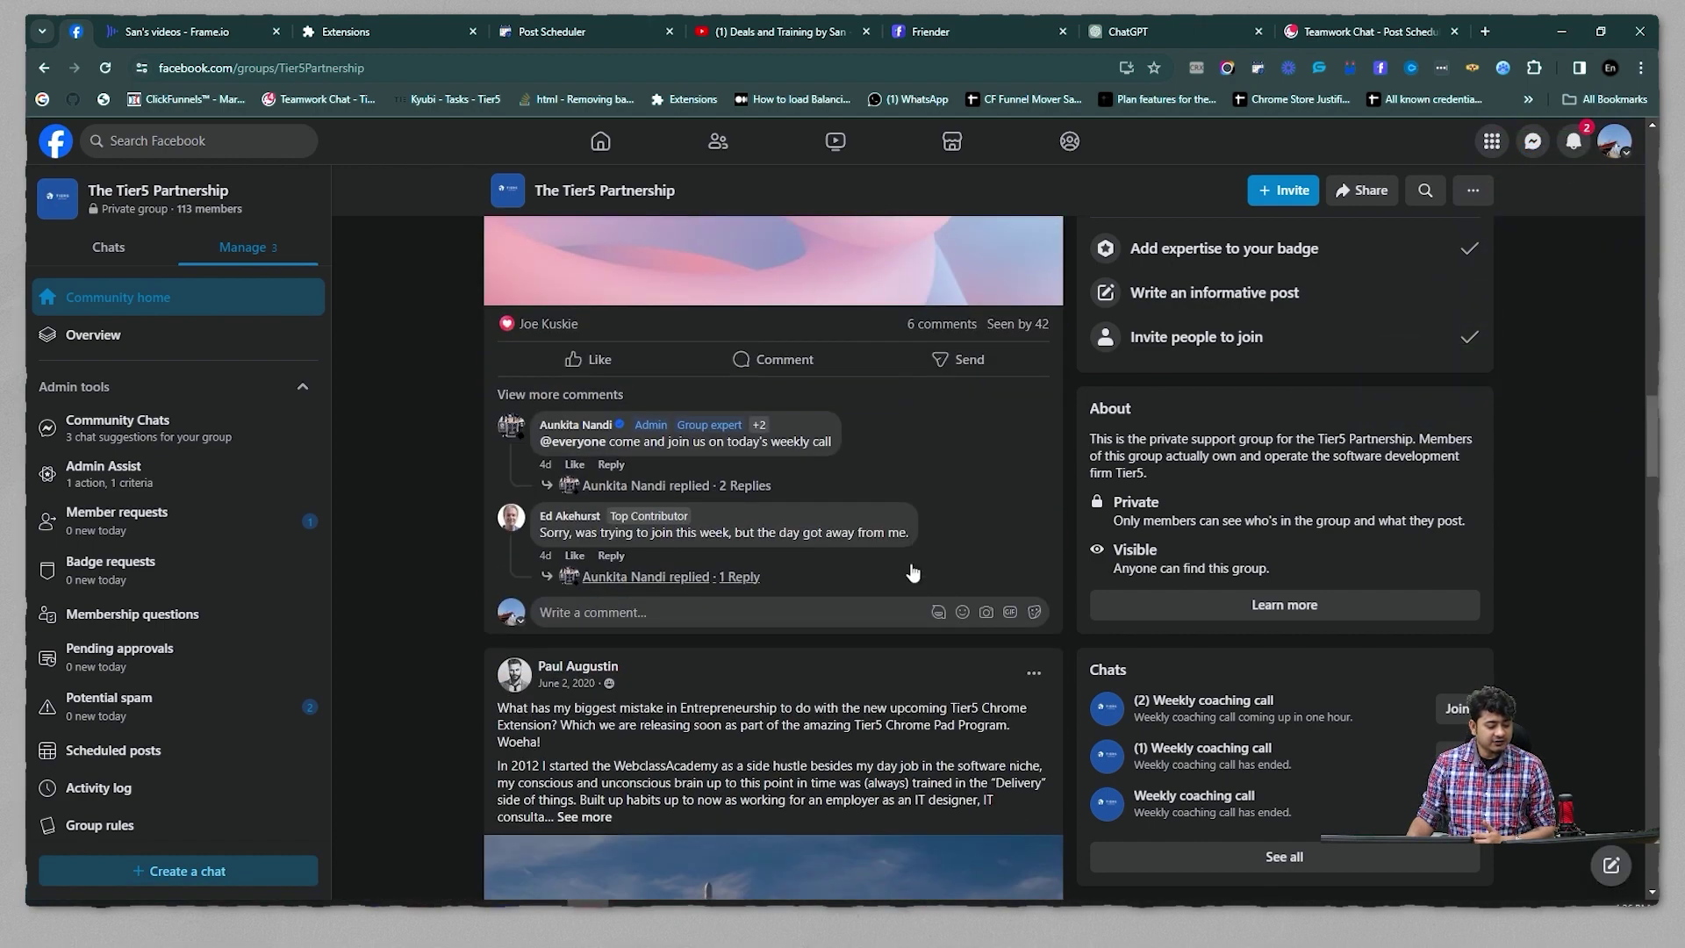
scroll(909, 566, up, 1)
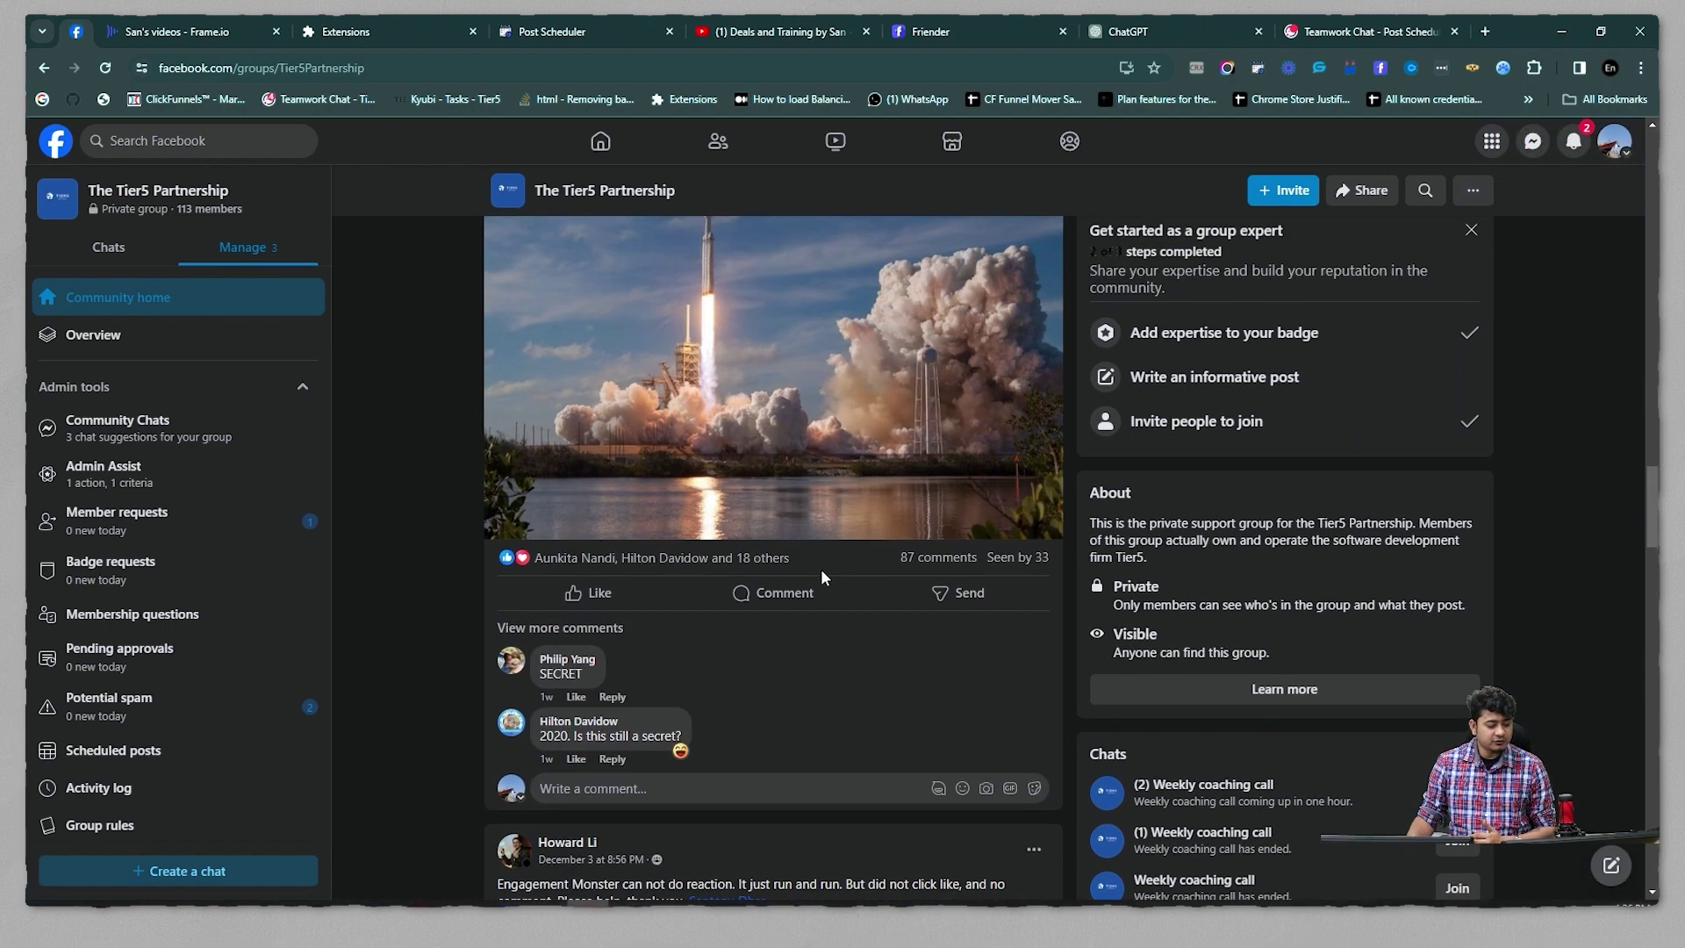
scroll(942, 572, up, 1)
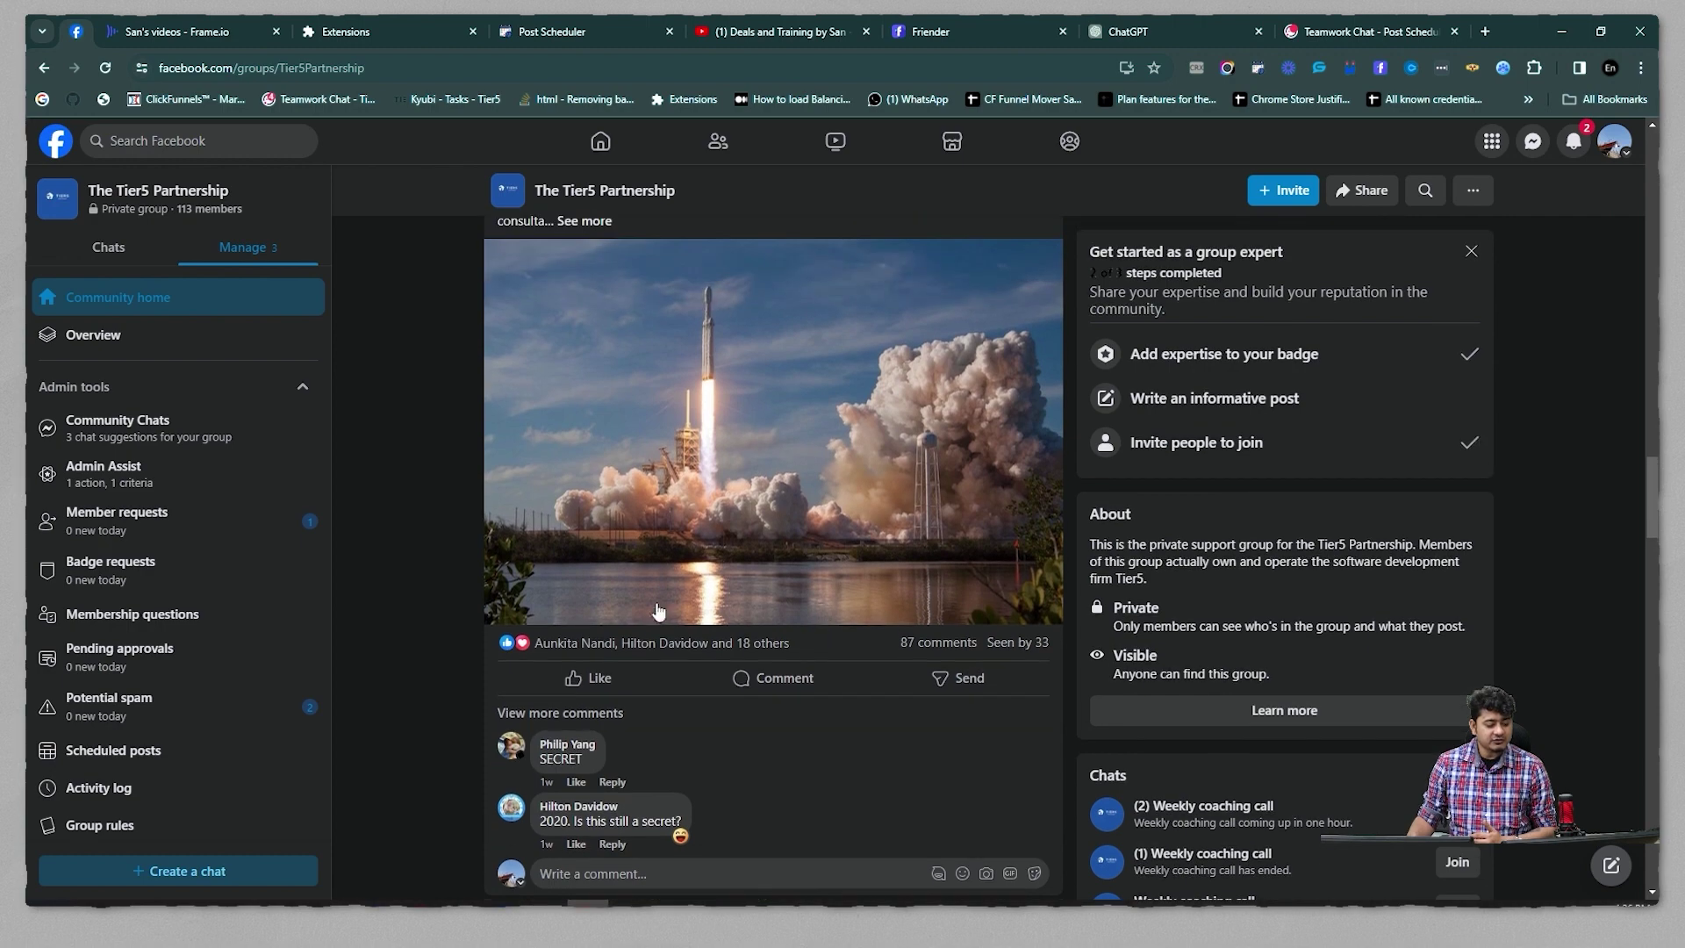
mouse_move(937, 646)
scroll(600, 443, up, 4)
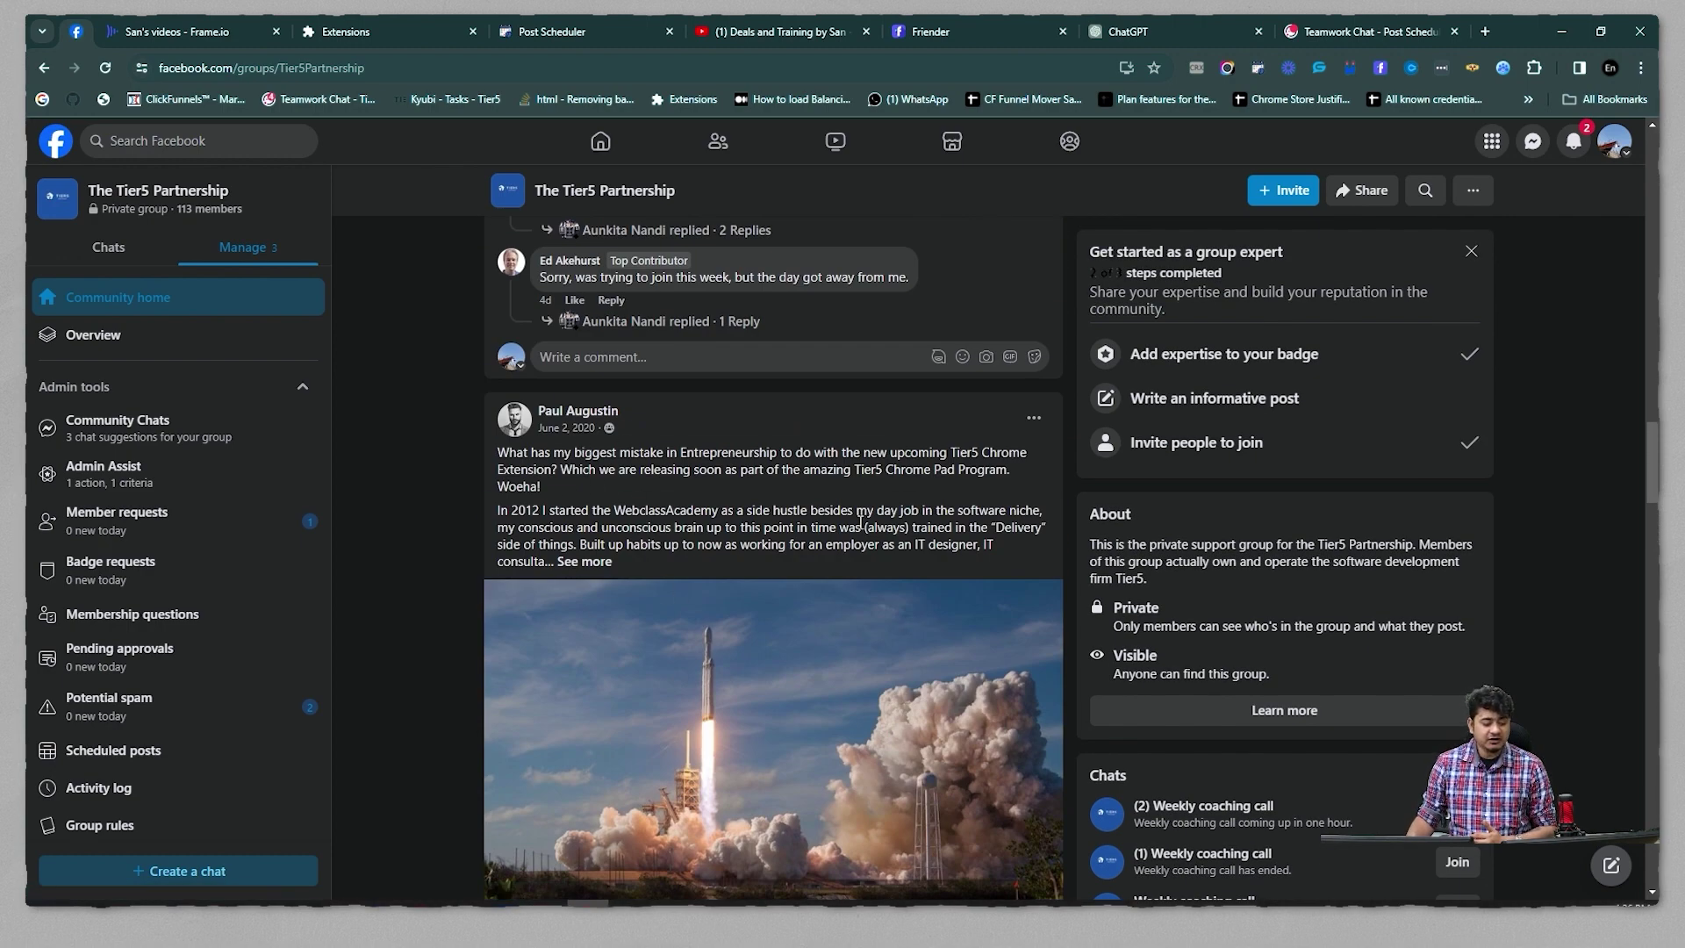
scroll(825, 507, down, 6)
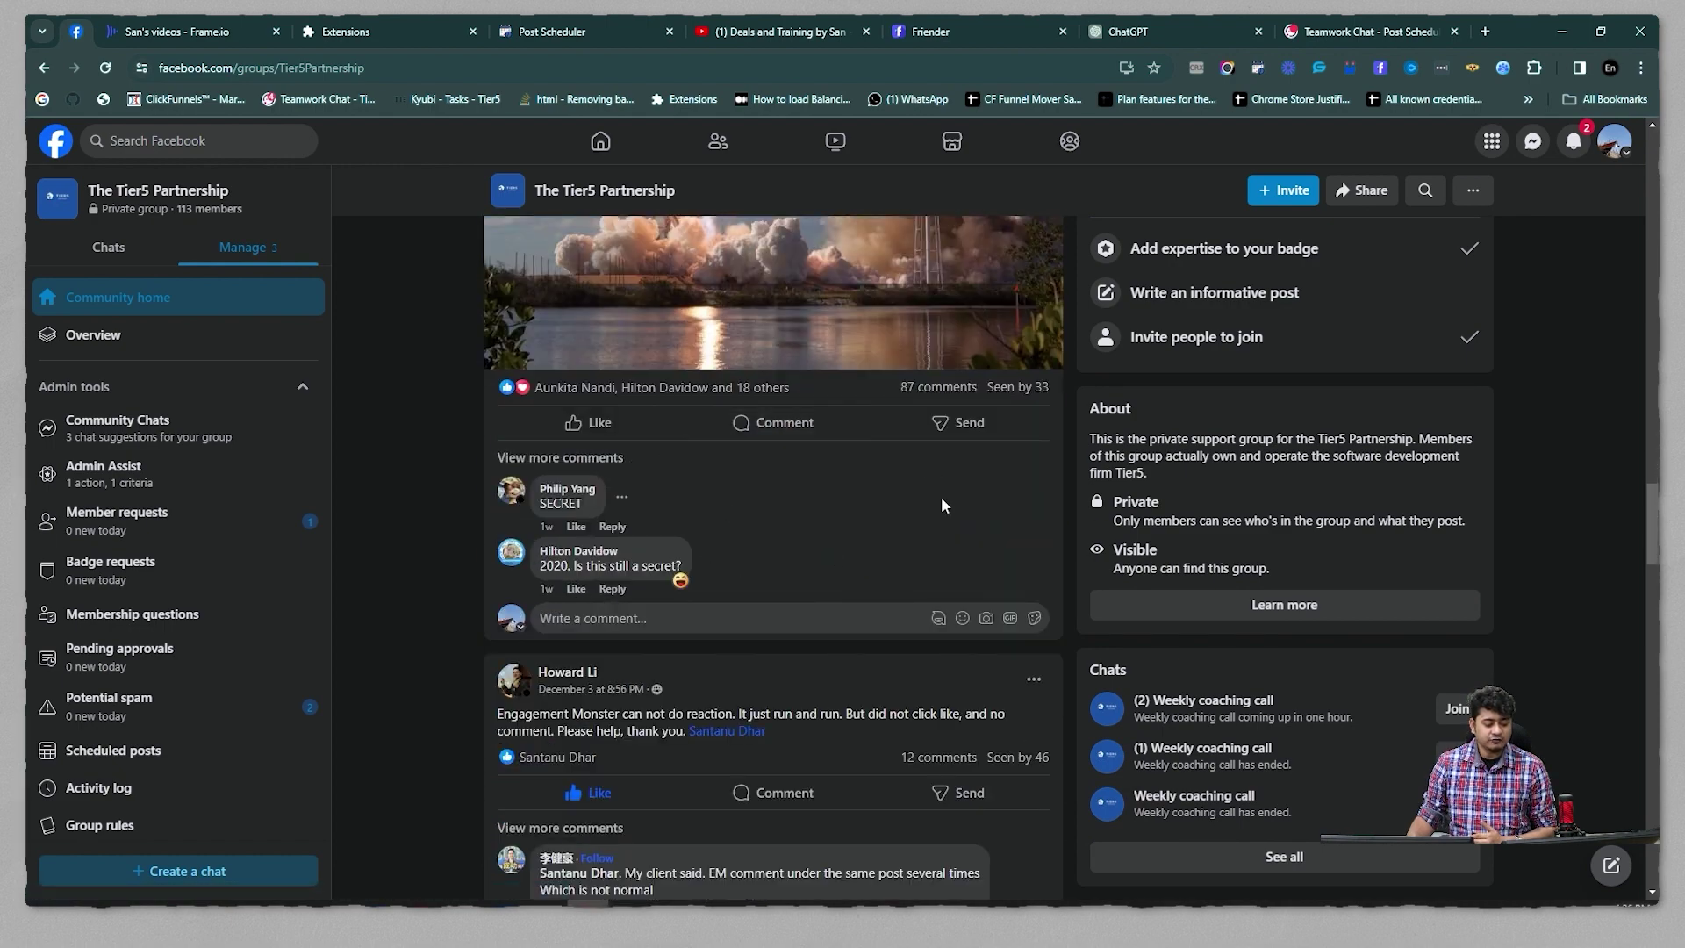
scroll(948, 494, up, 6)
scroll(952, 496, up, 1)
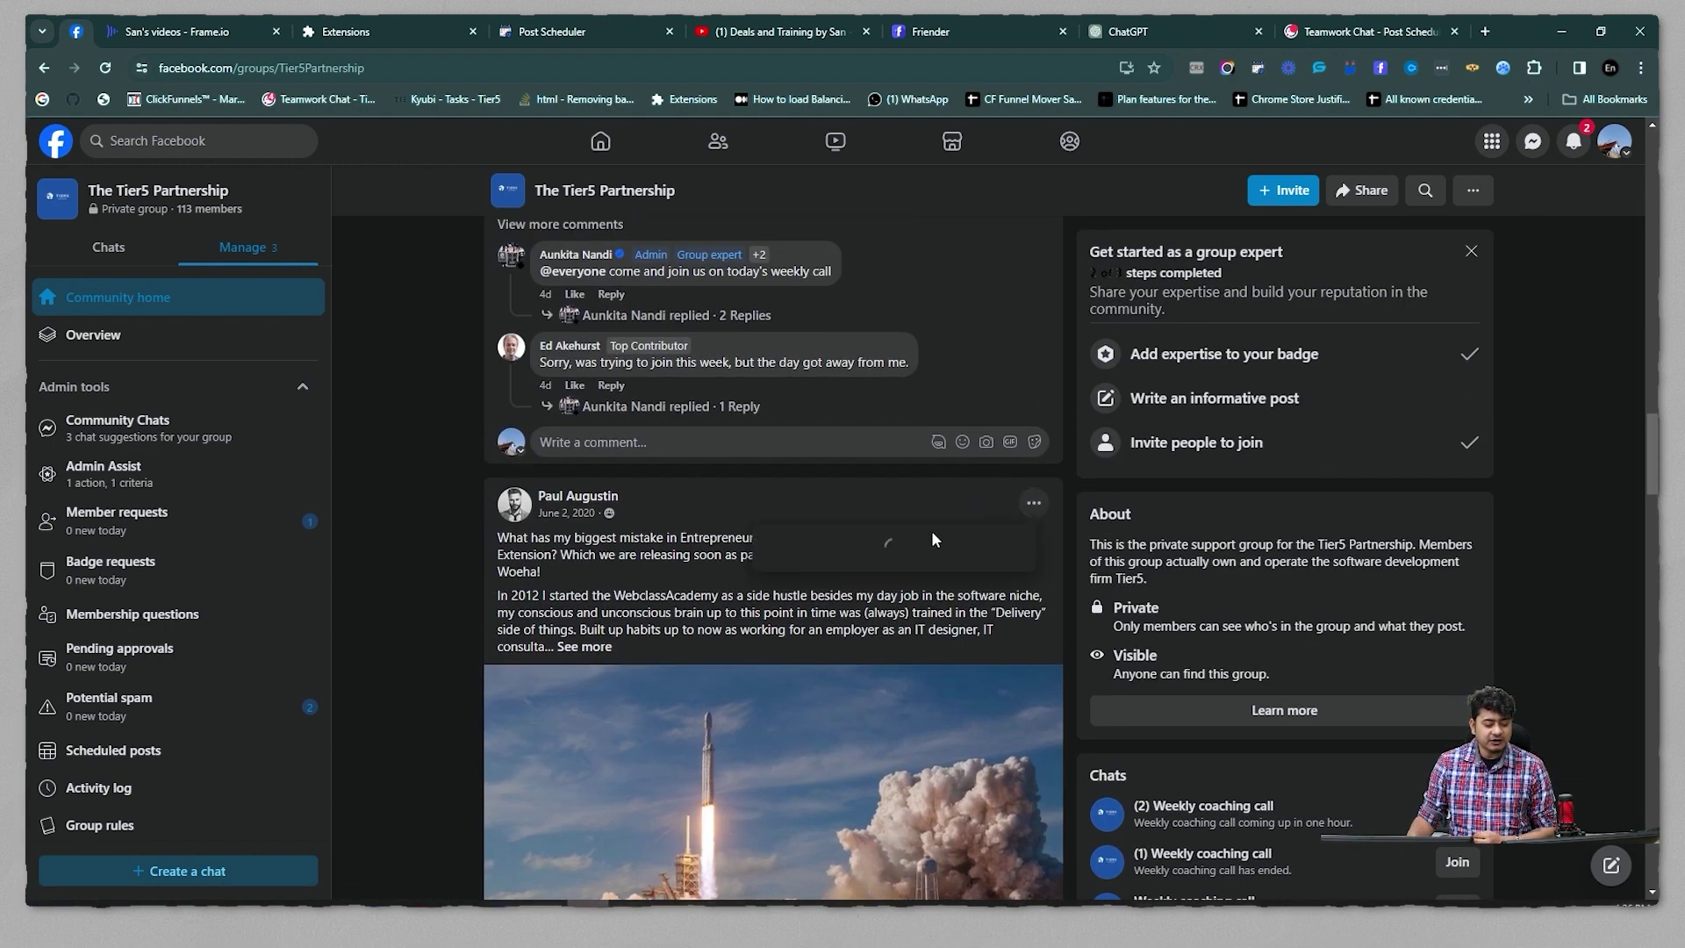
Save the rocket-launch post to the Live testing library with the Post scheduler tag
click(1032, 503)
click(831, 546)
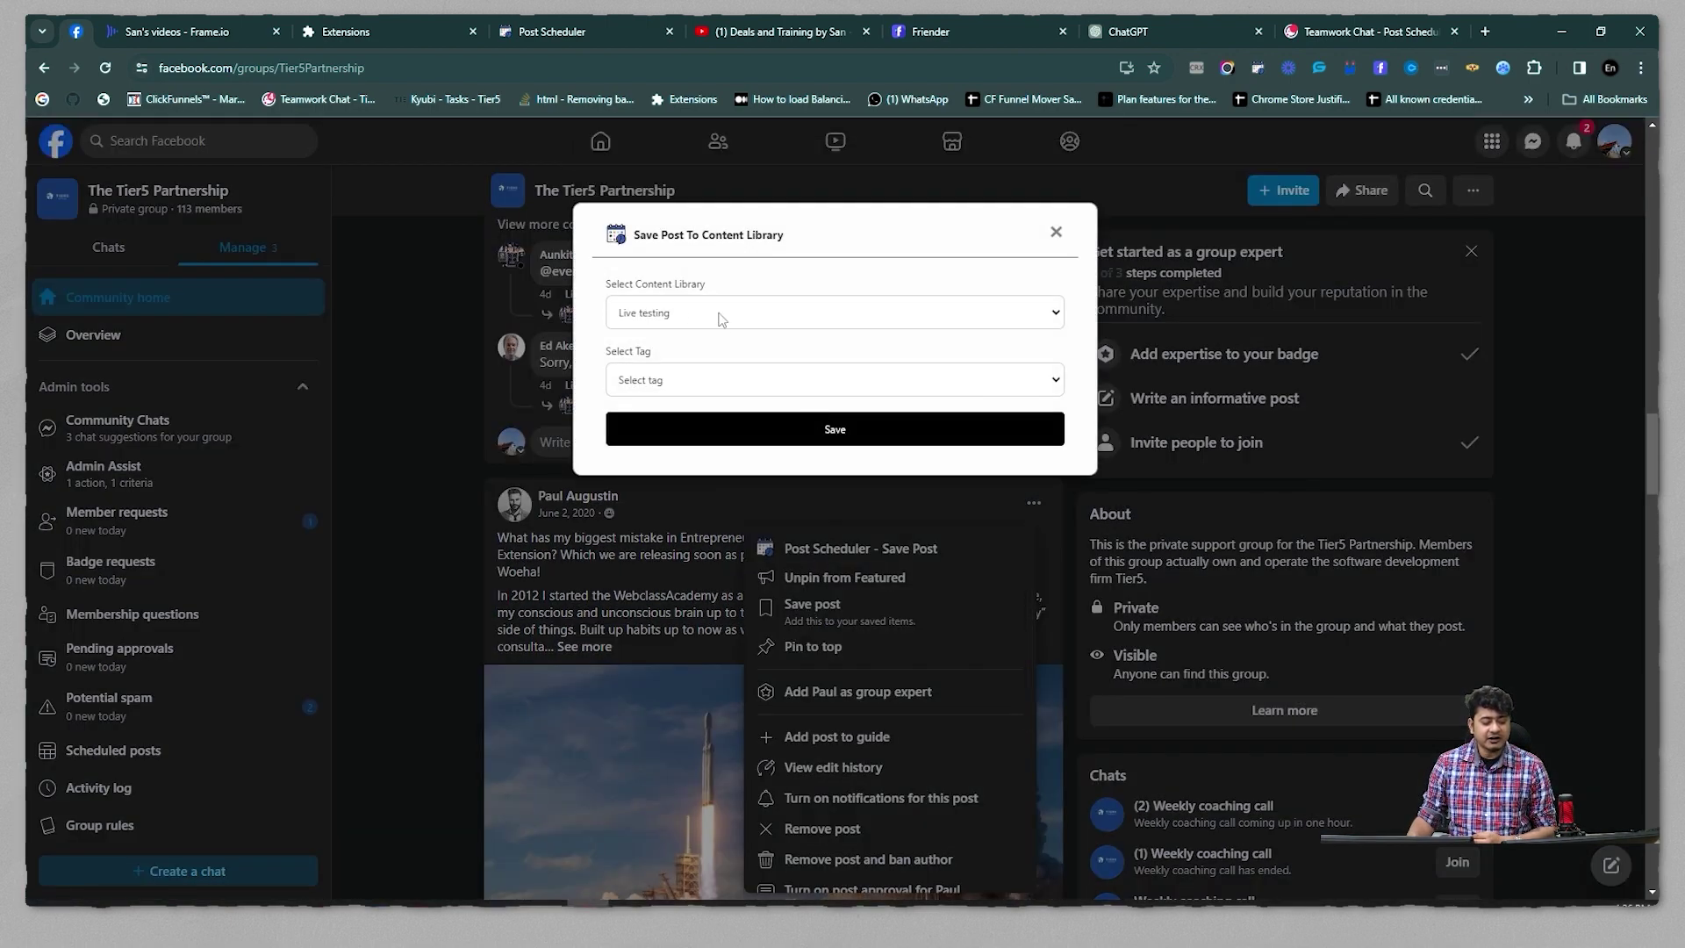
click(665, 386)
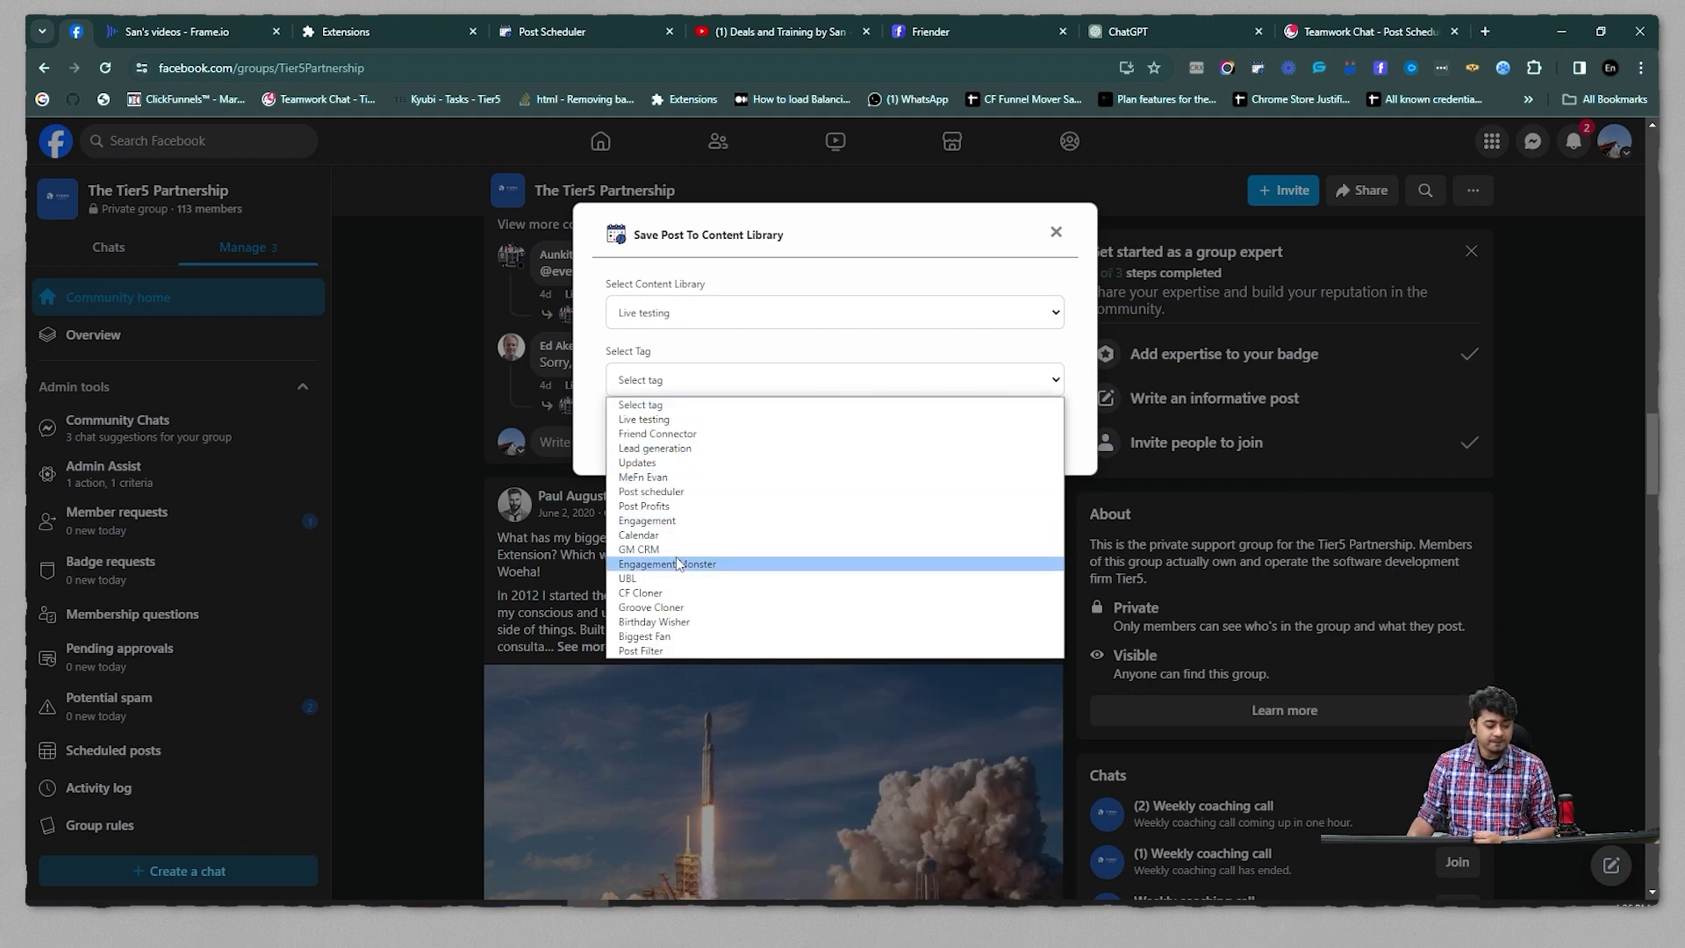
click(667, 493)
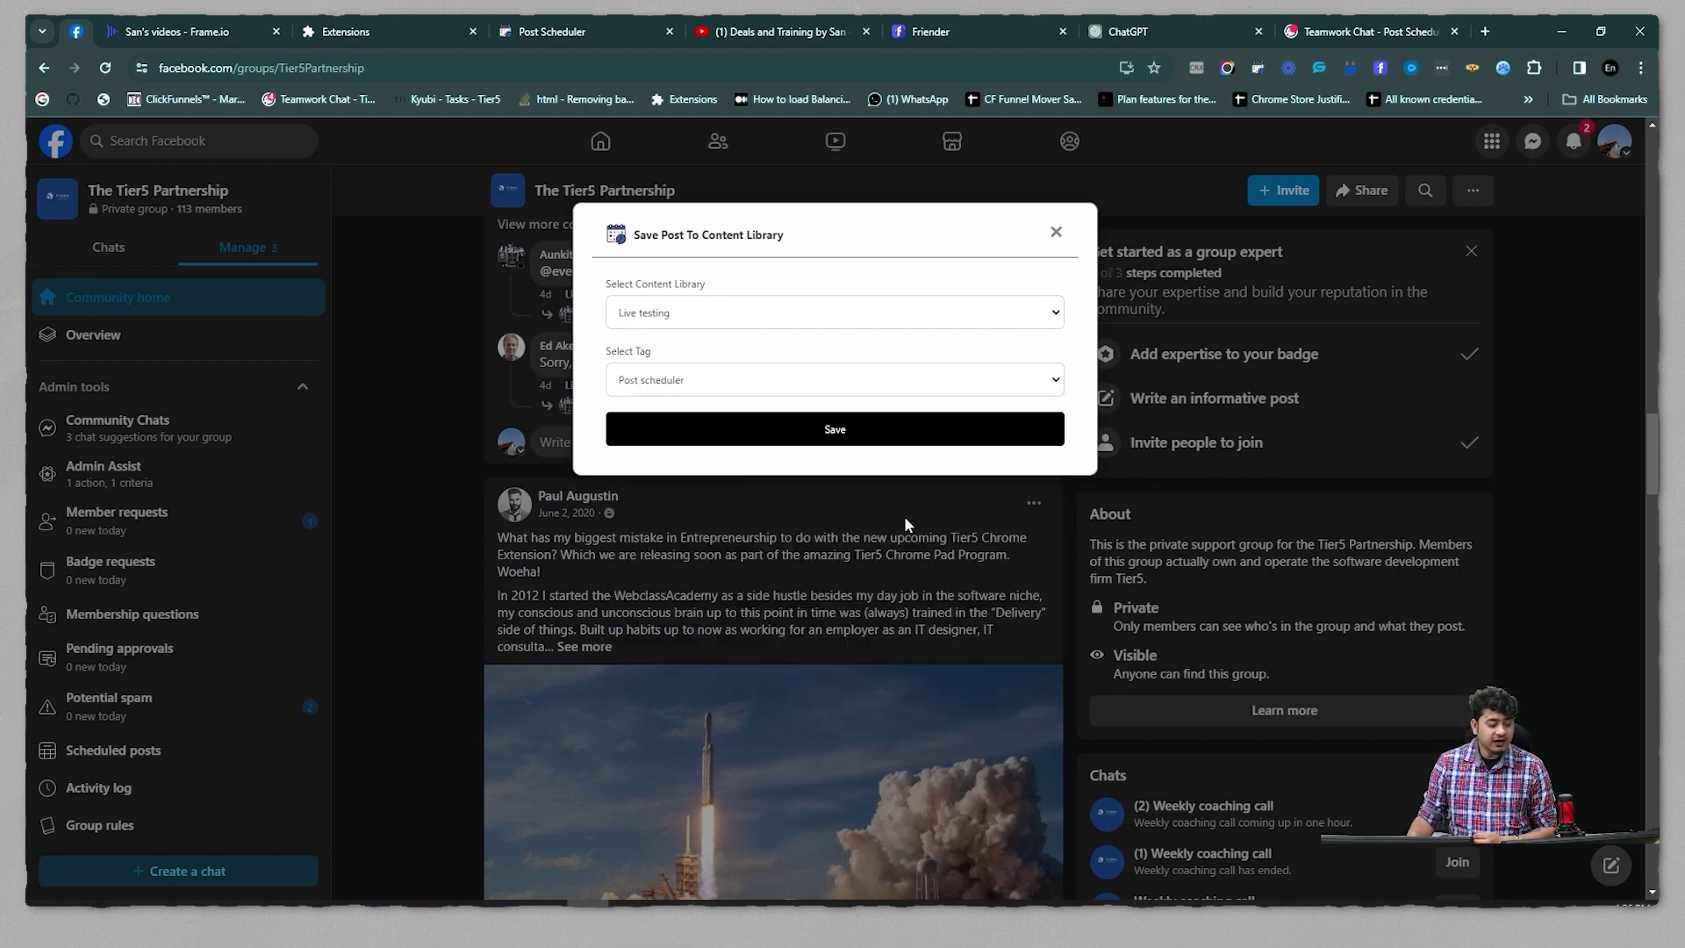
click(834, 431)
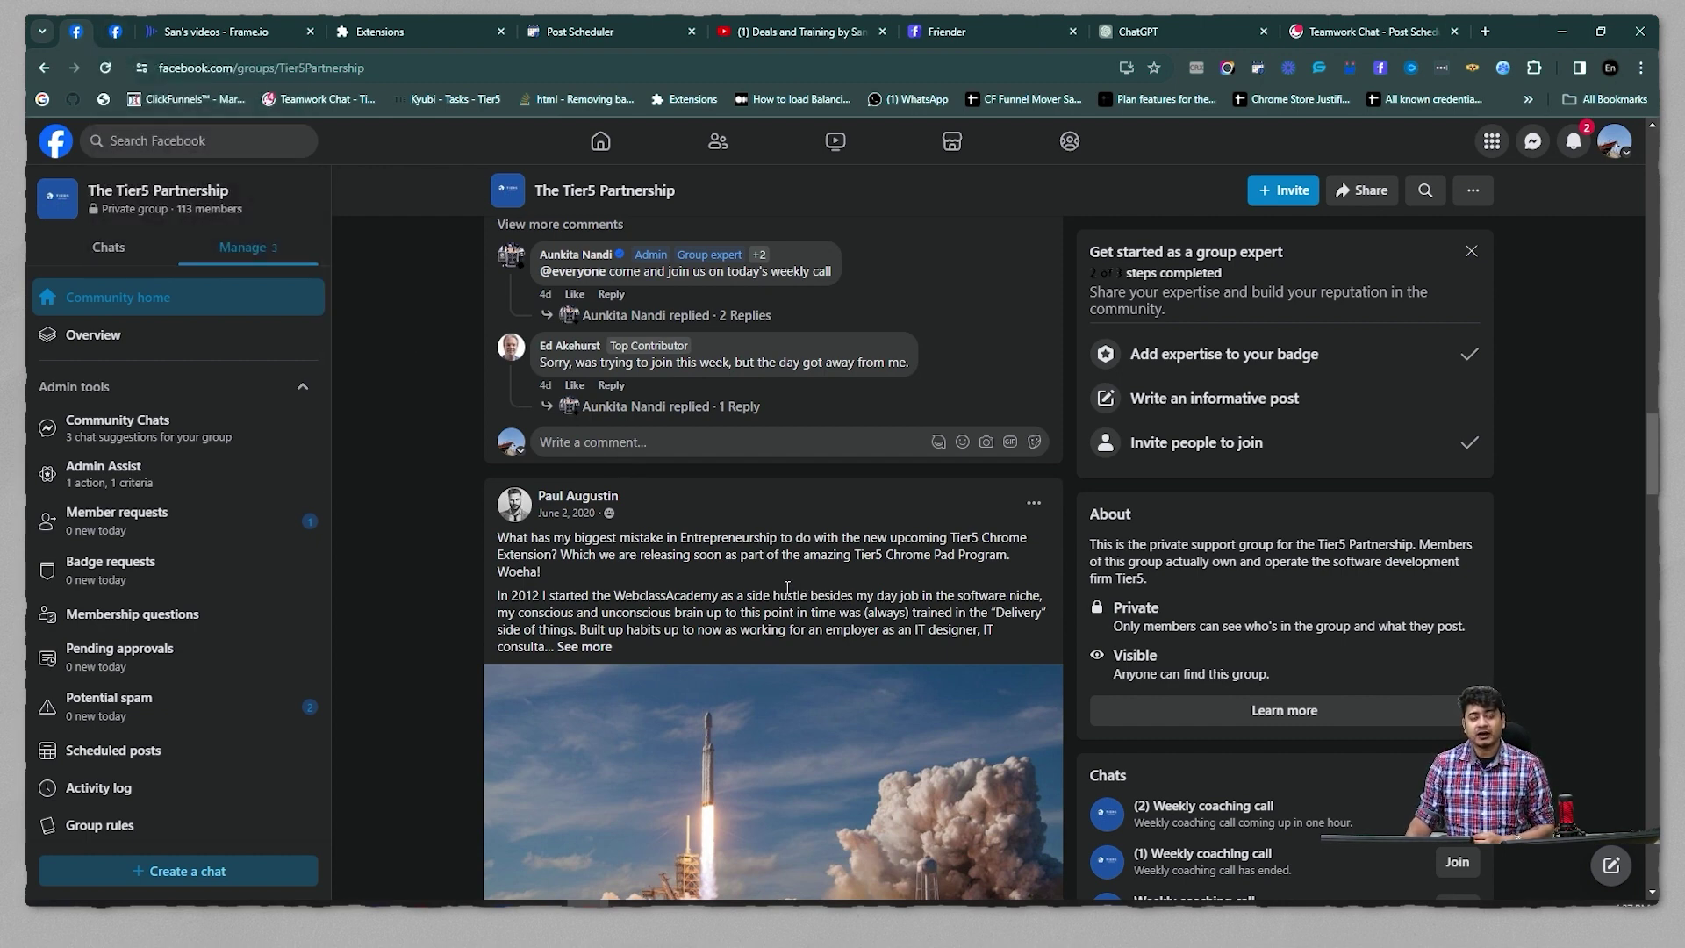
Reload the Live testing list, then inspect and close the new Tier5 post's details
click(540, 33)
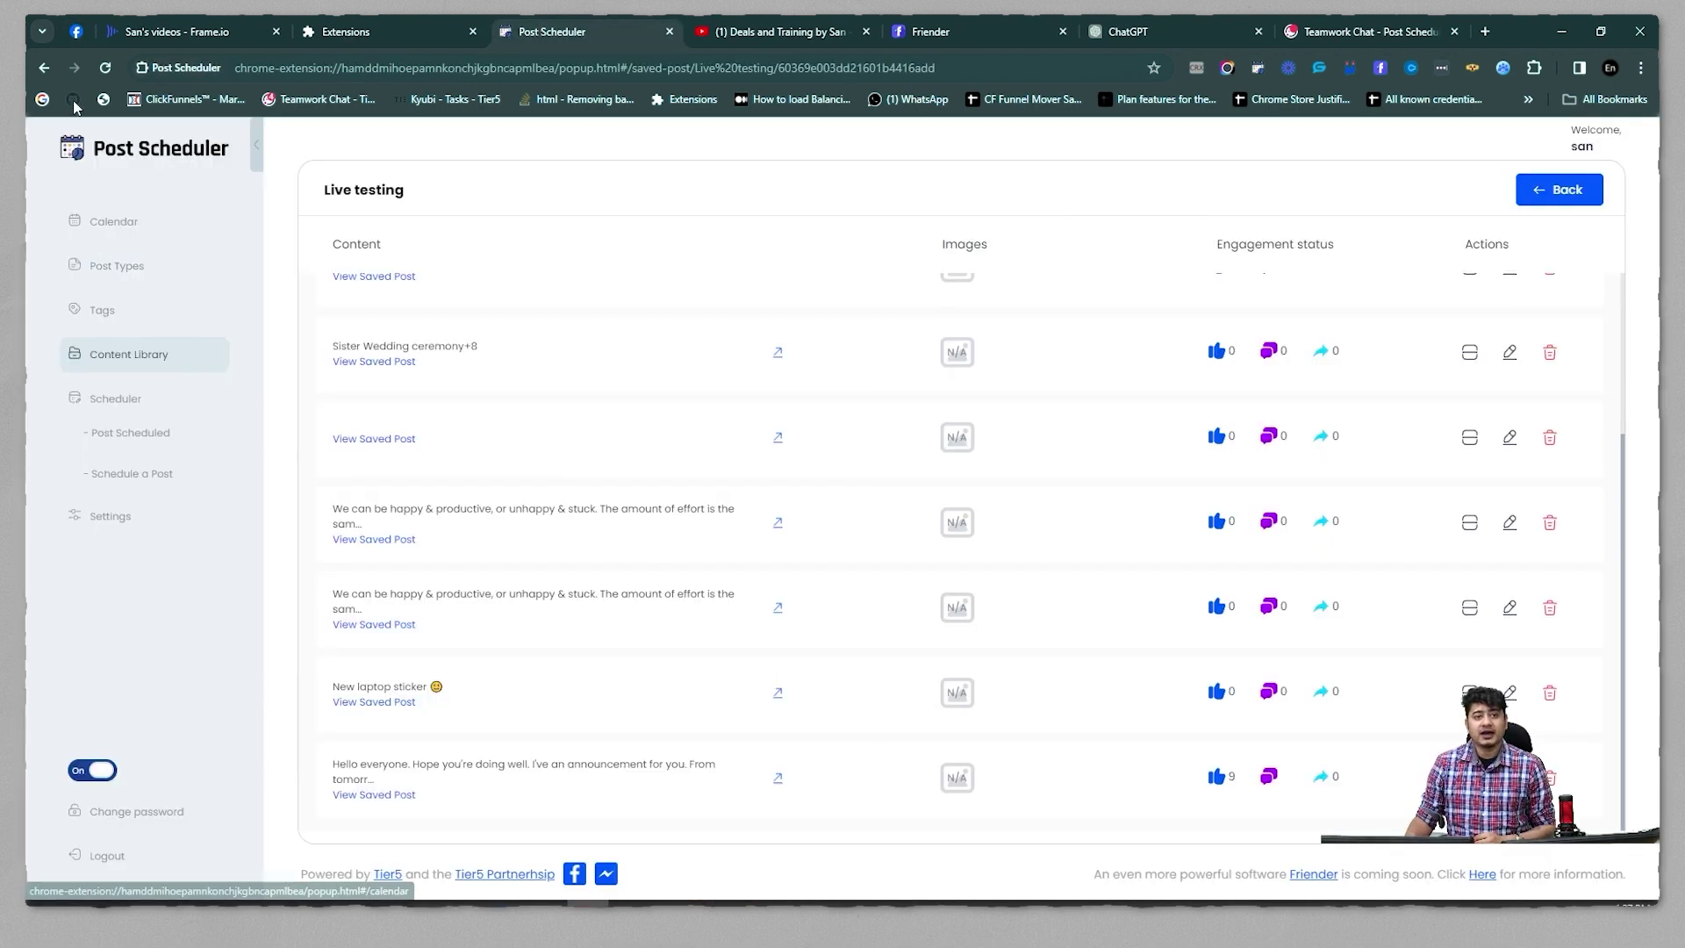
click(105, 69)
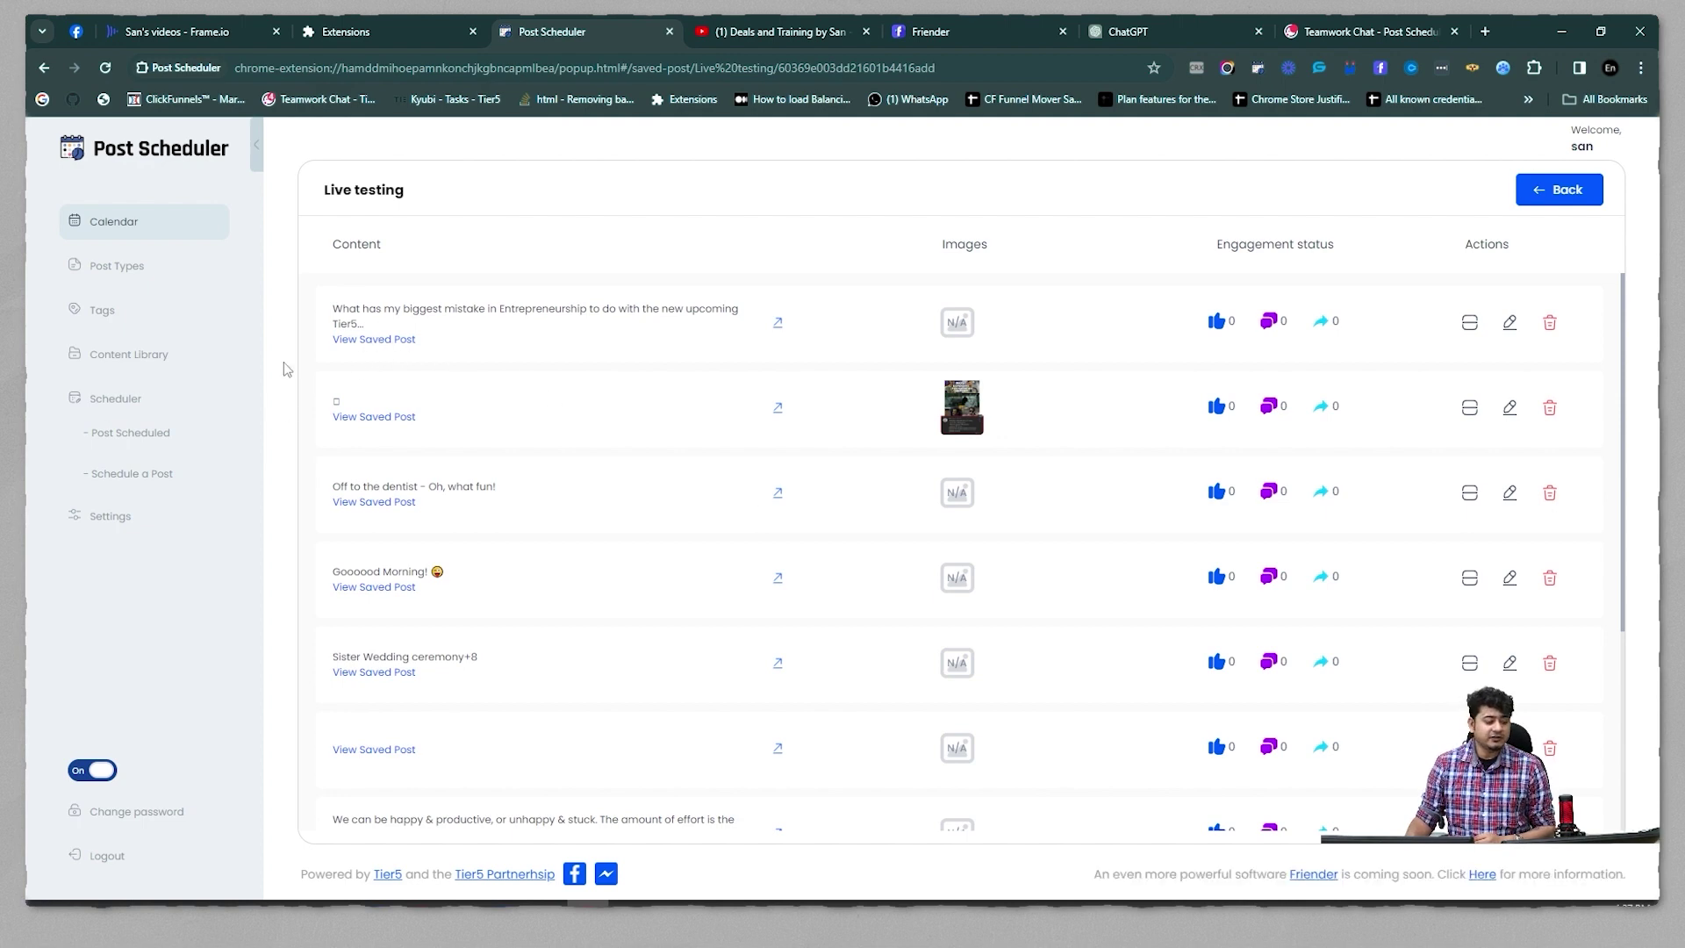
click(399, 341)
scroll(1099, 471, down, 2)
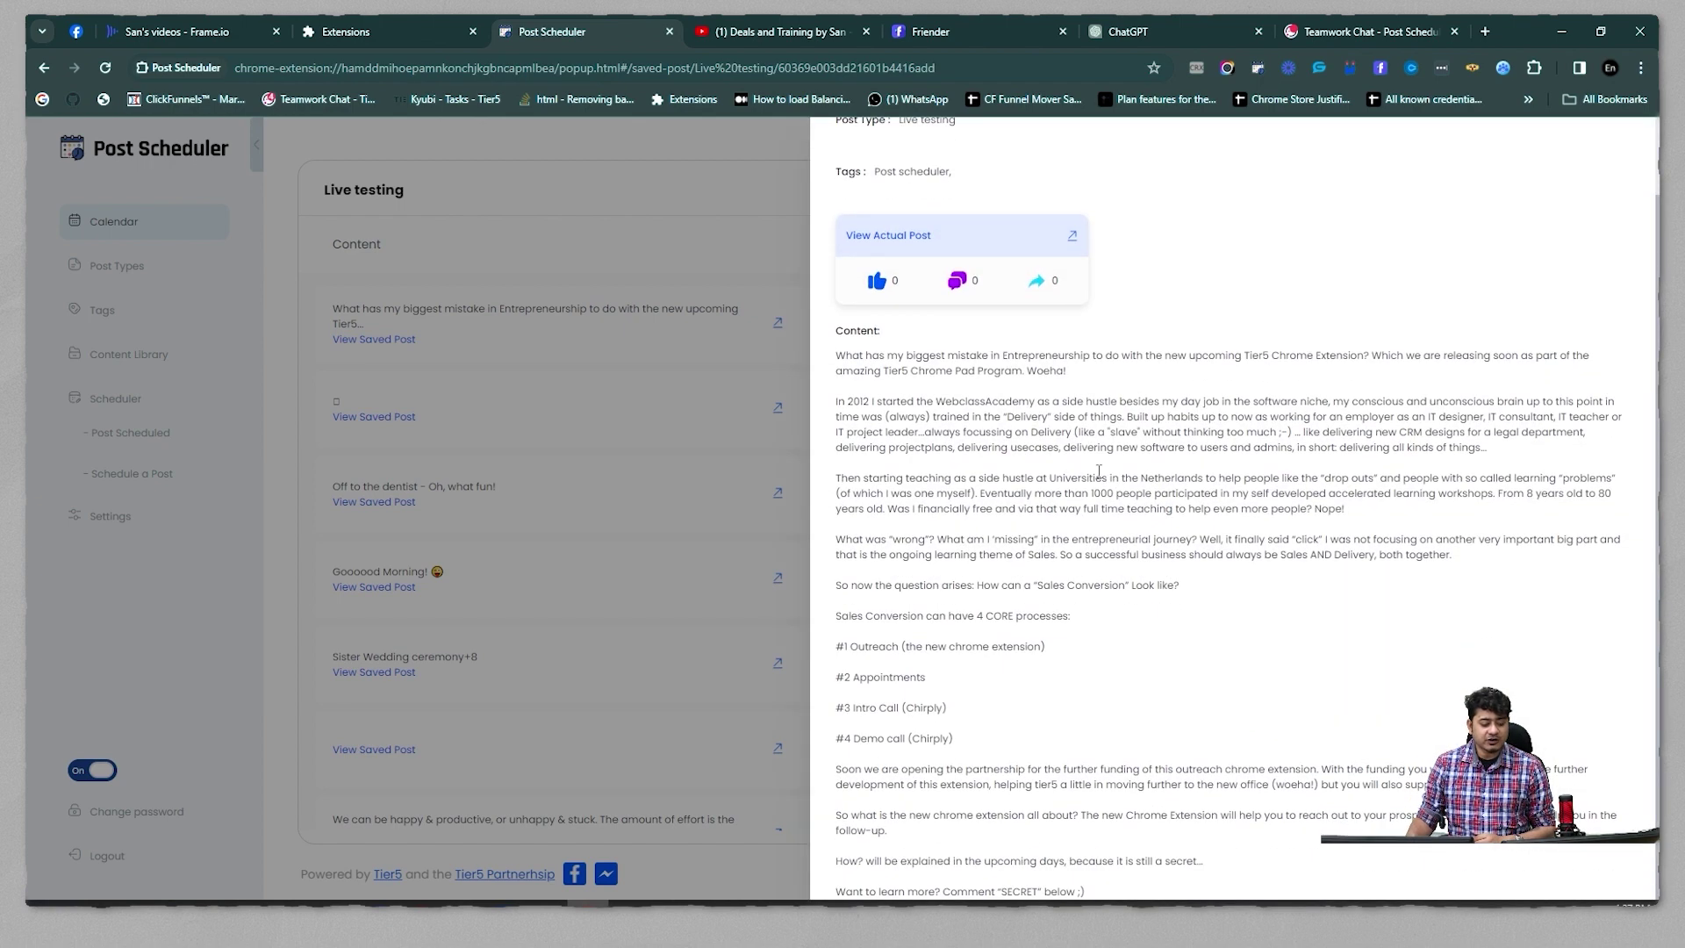
scroll(1043, 760, up, 2)
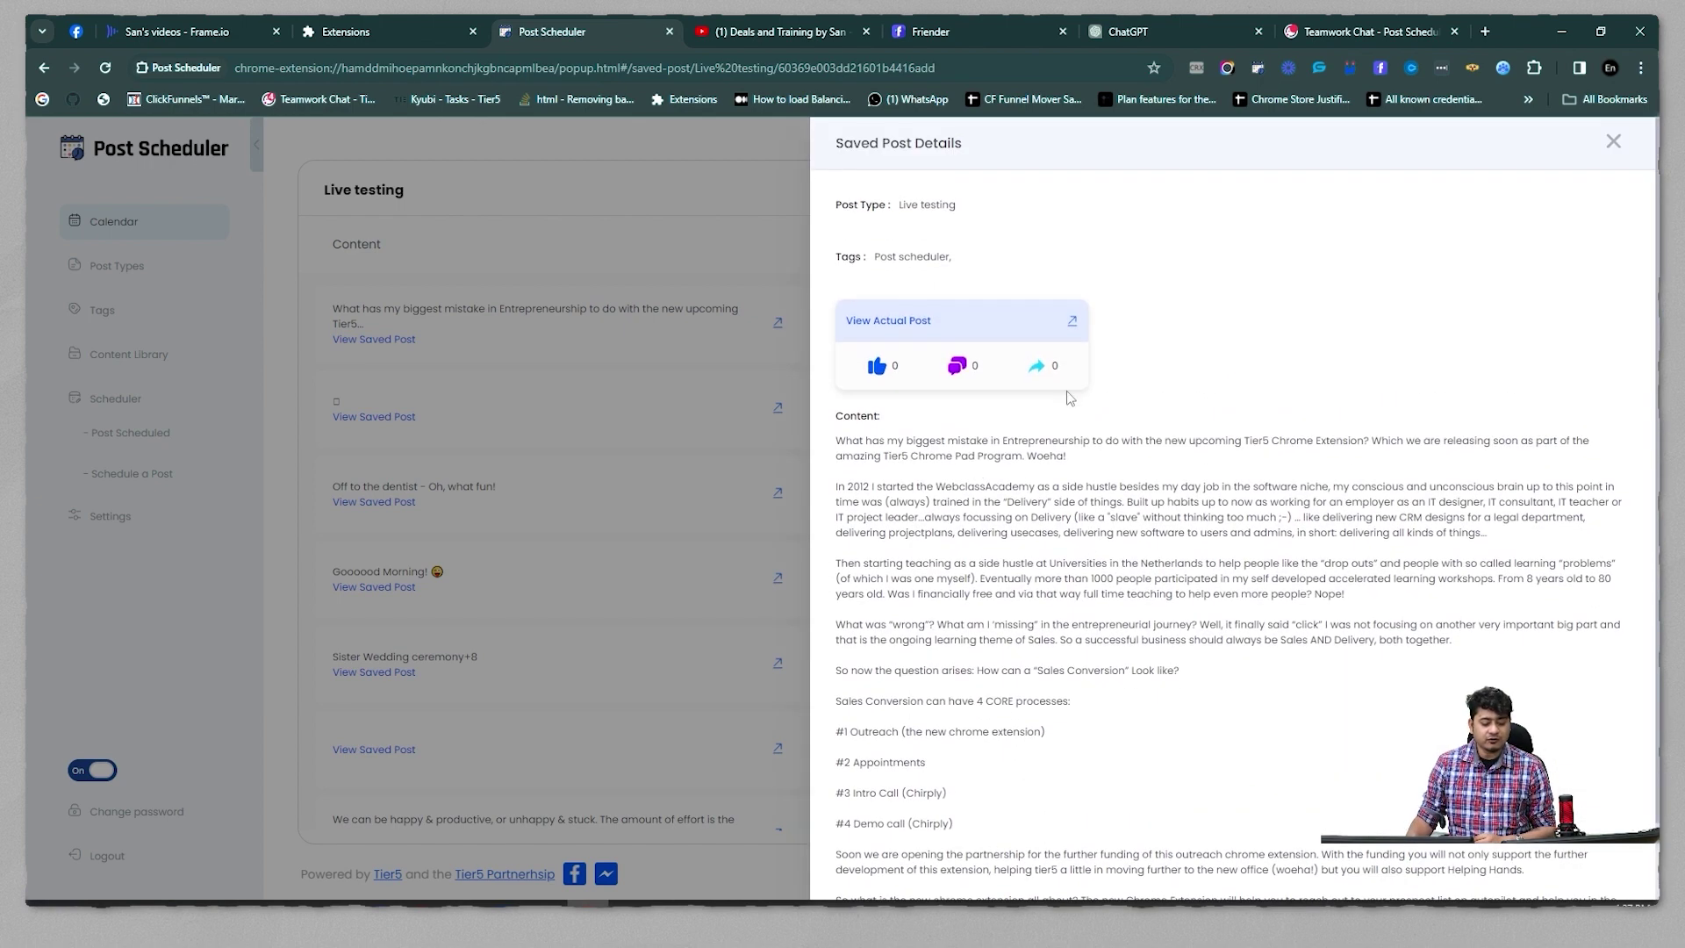
scroll(1042, 760, down, 1)
scroll(1042, 760, up, 1)
click(676, 590)
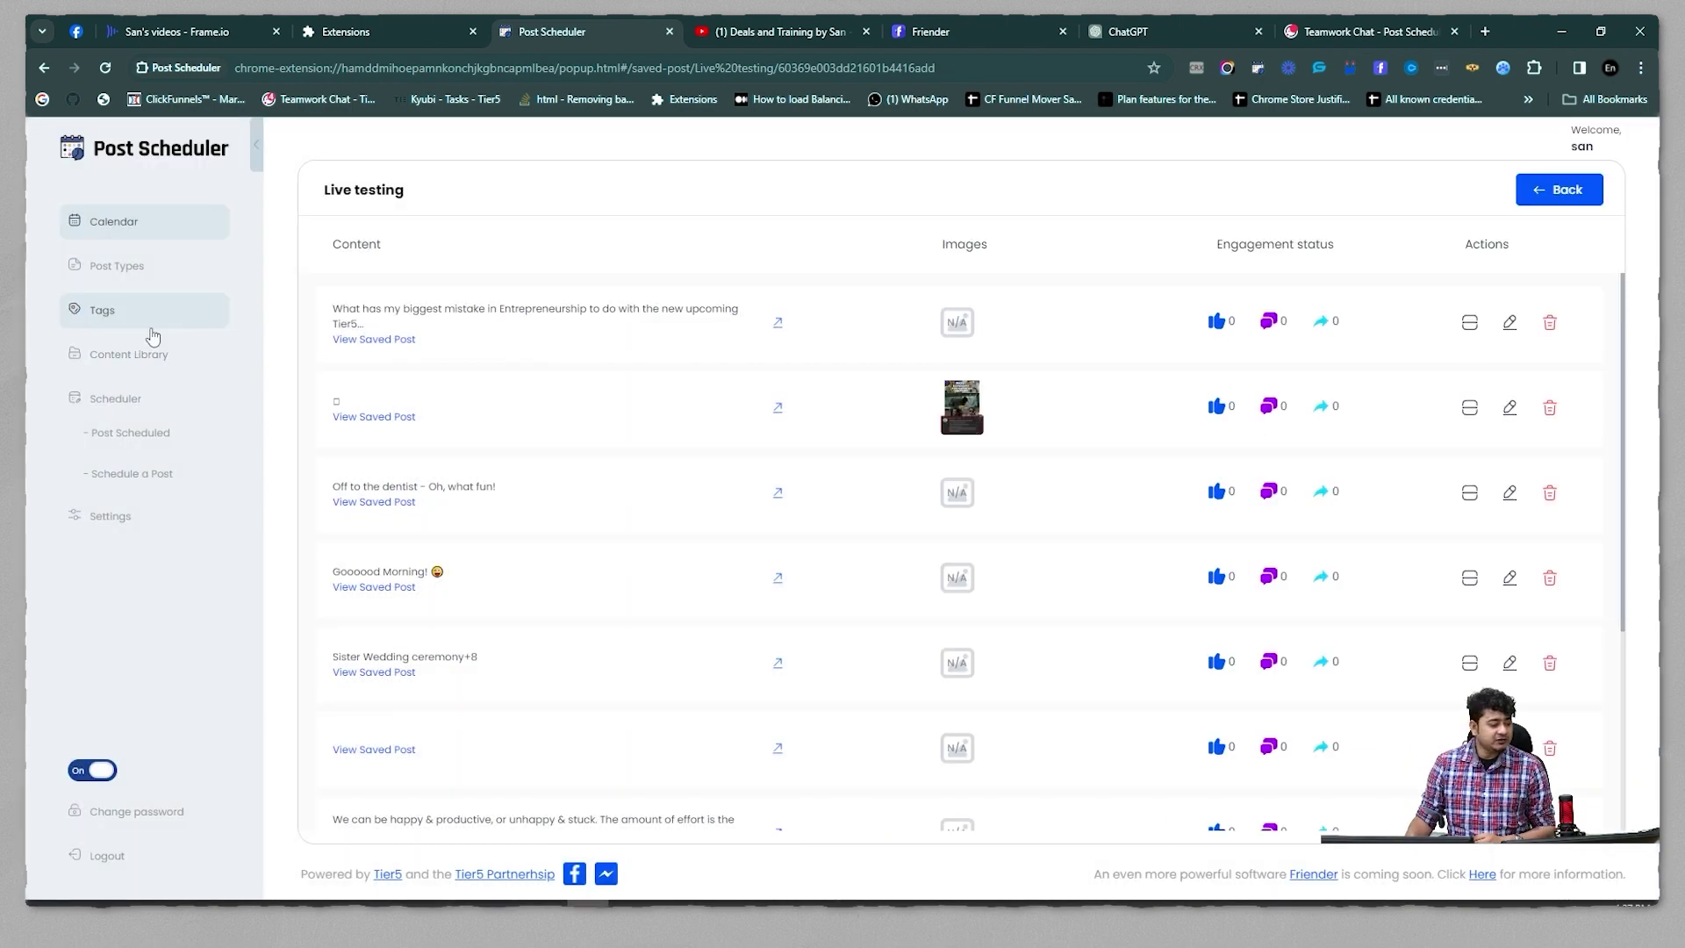
Start a new scheduled post from the Live testing library's Tier5Partnership group post
click(143, 475)
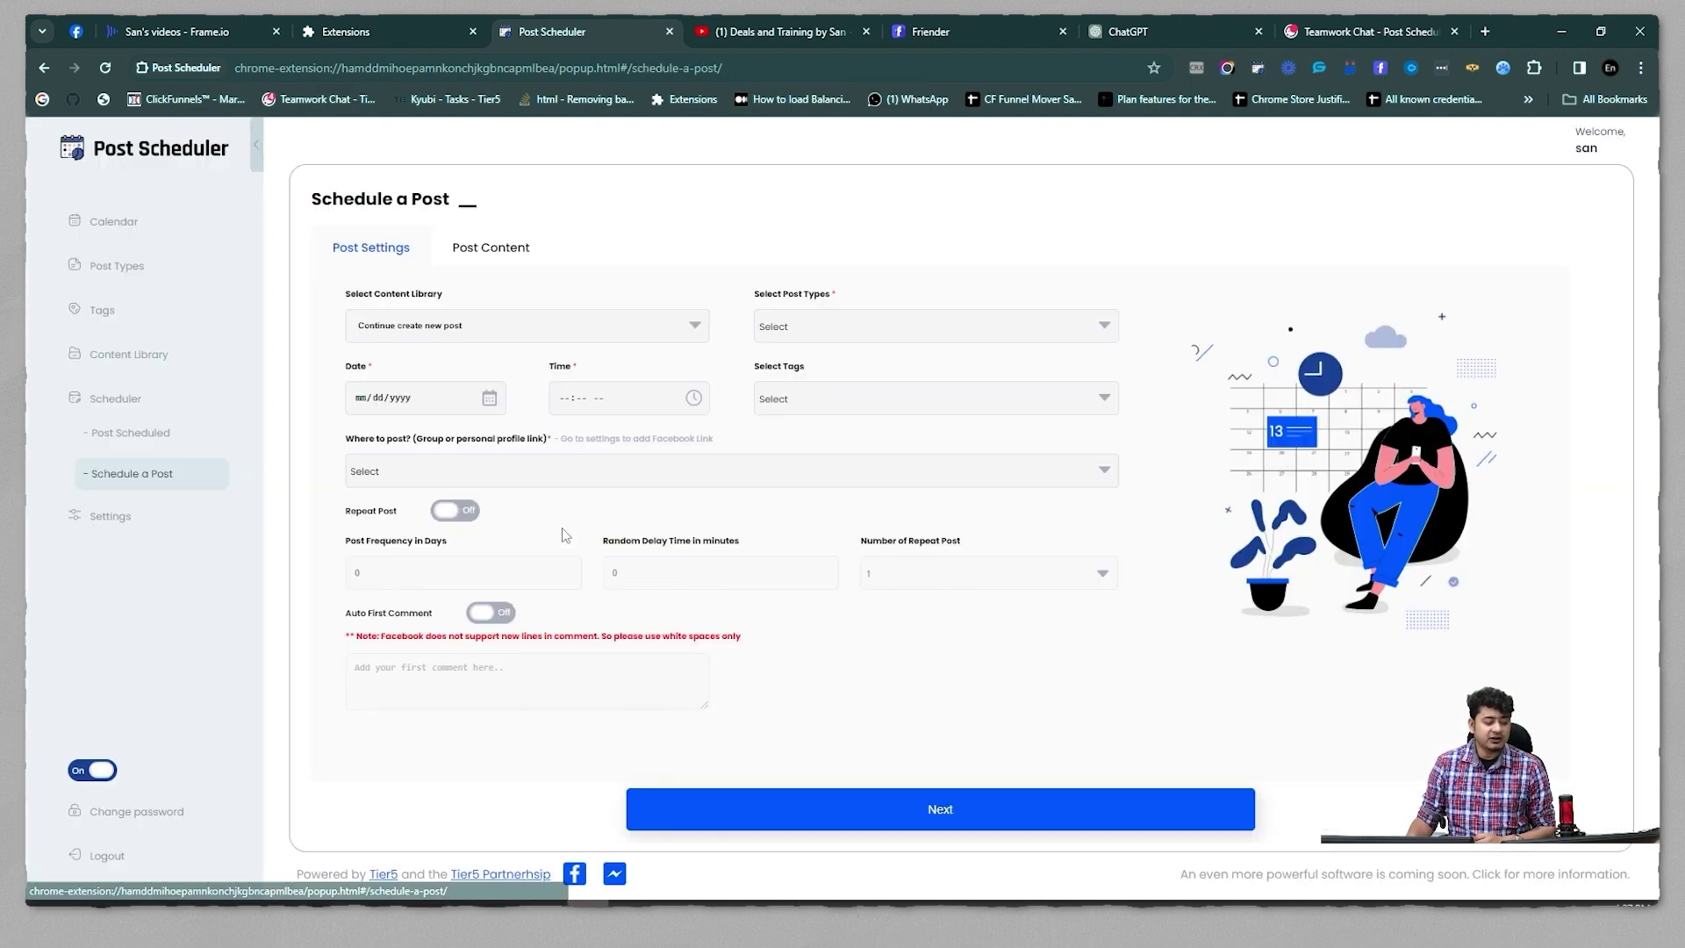
click(458, 327)
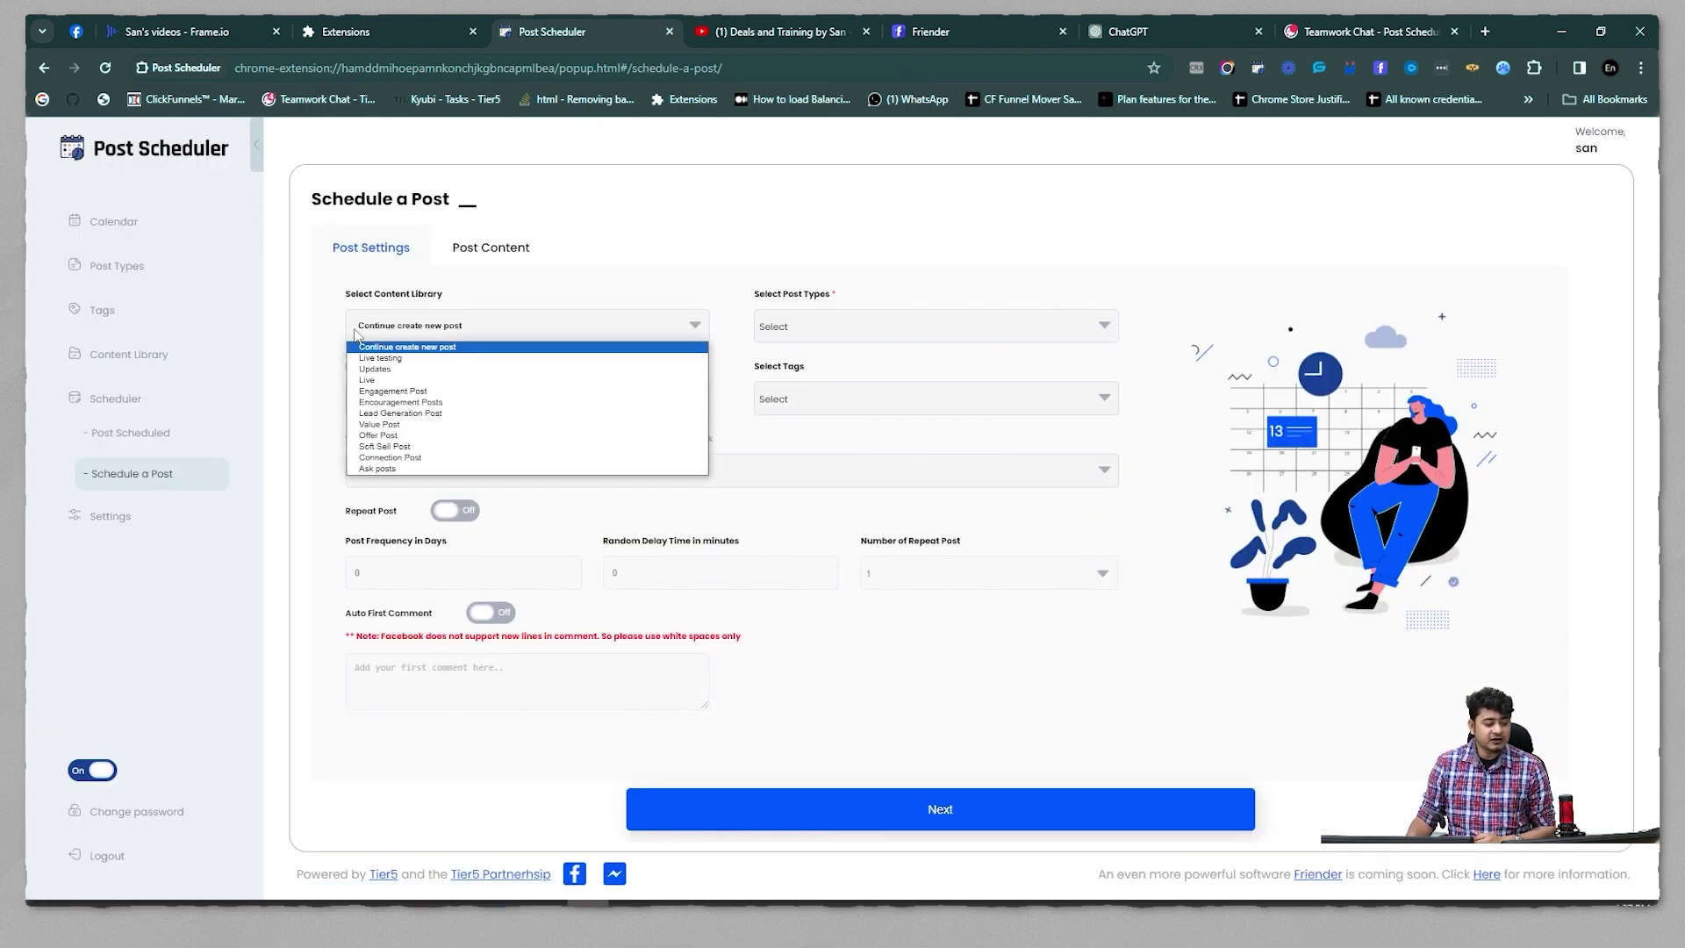
click(422, 360)
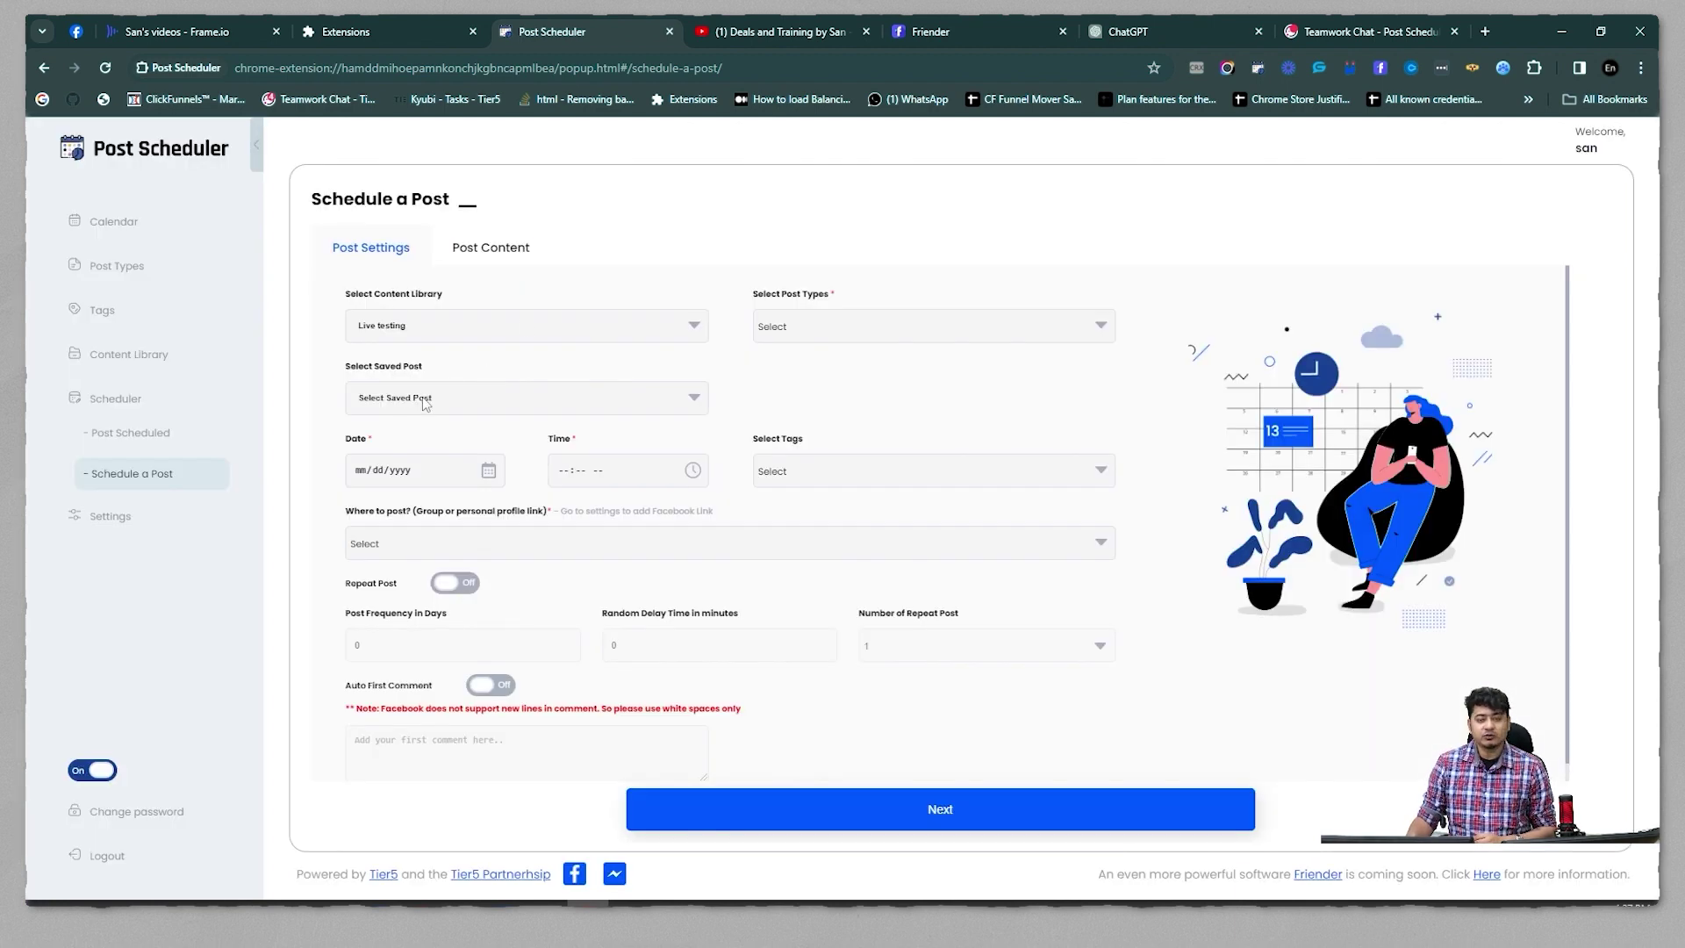
click(425, 399)
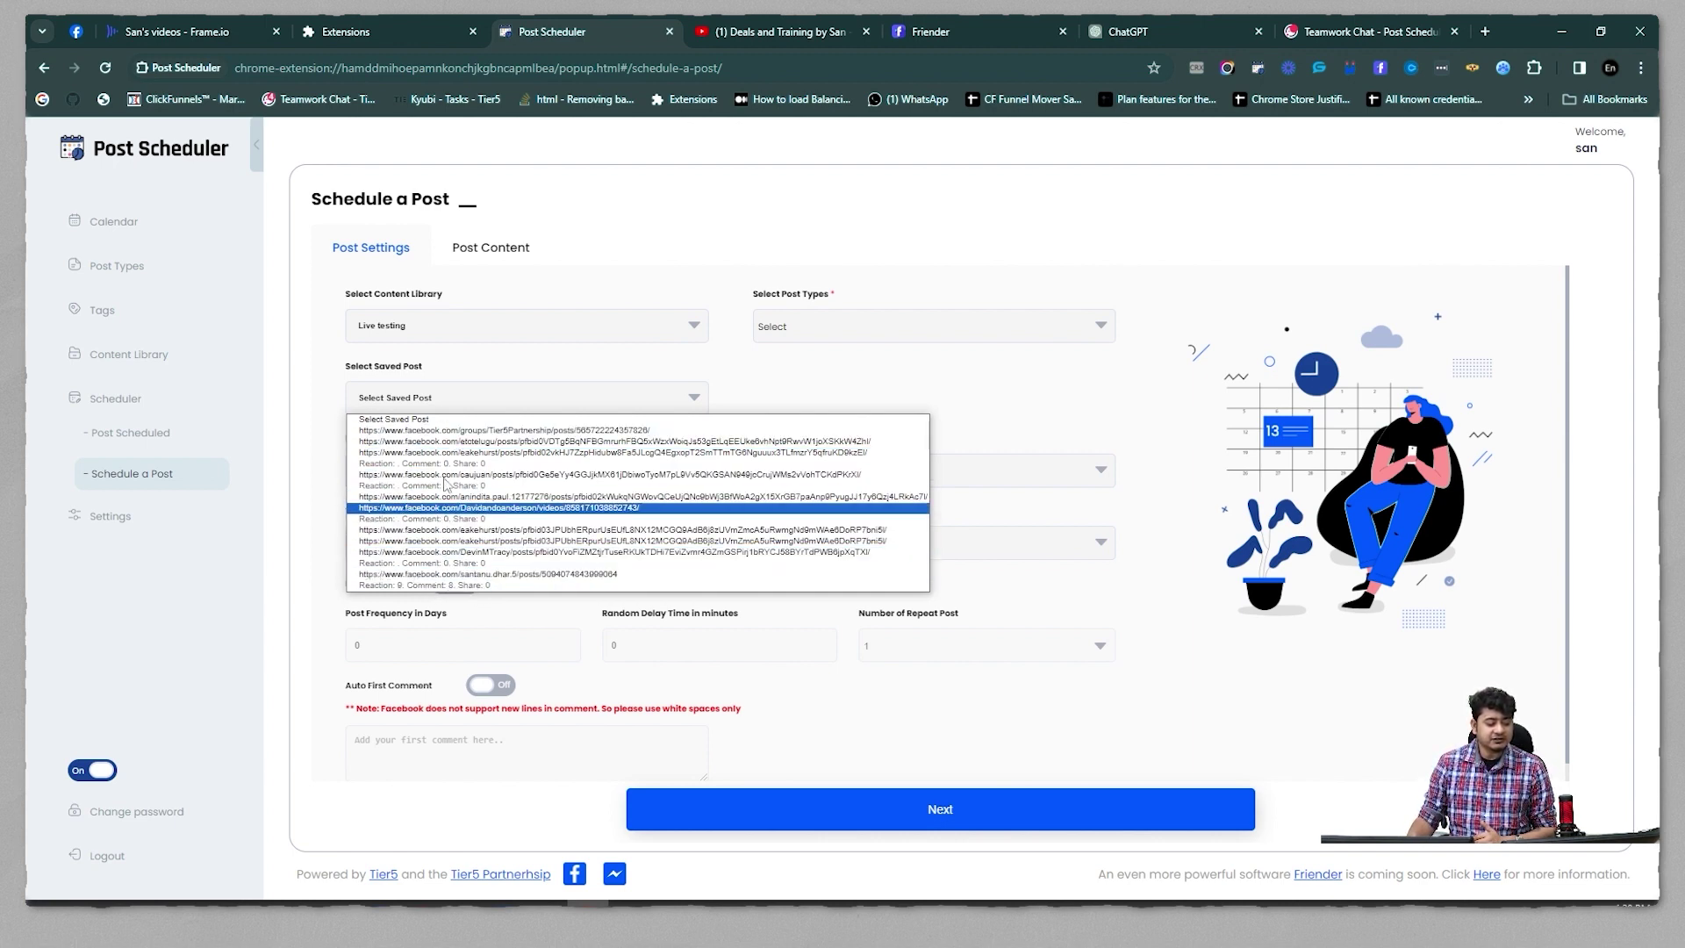
click(463, 430)
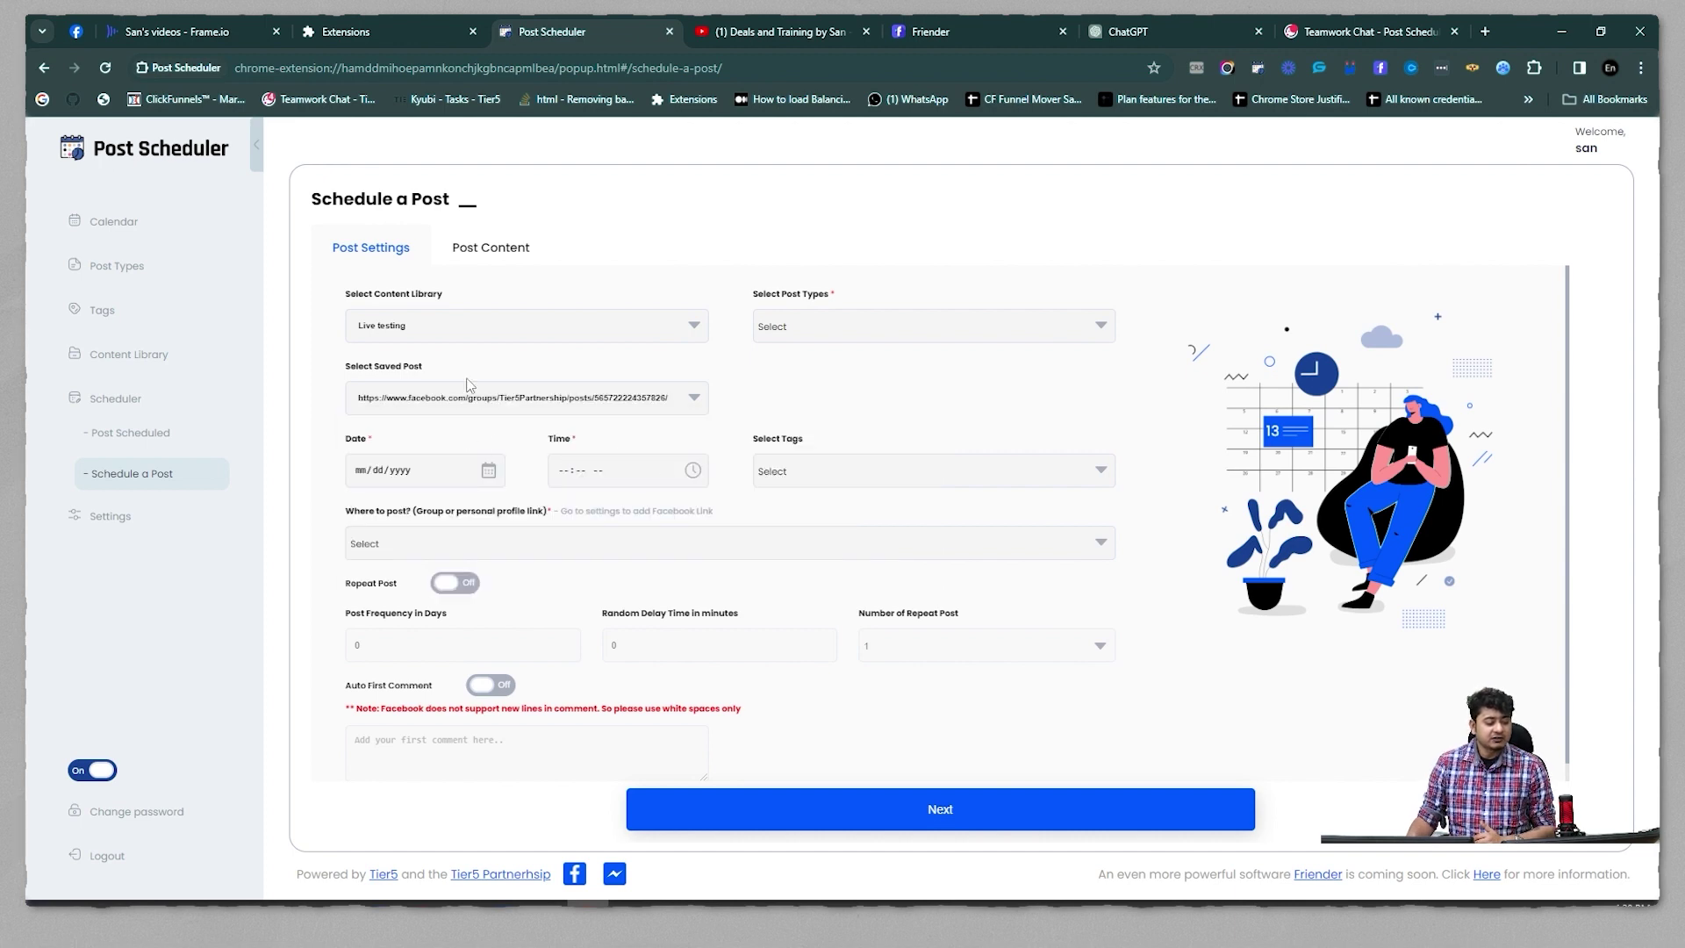
Set the schedule date to 12/21/2023 and the time to 04:30 PM
click(489, 470)
click(465, 636)
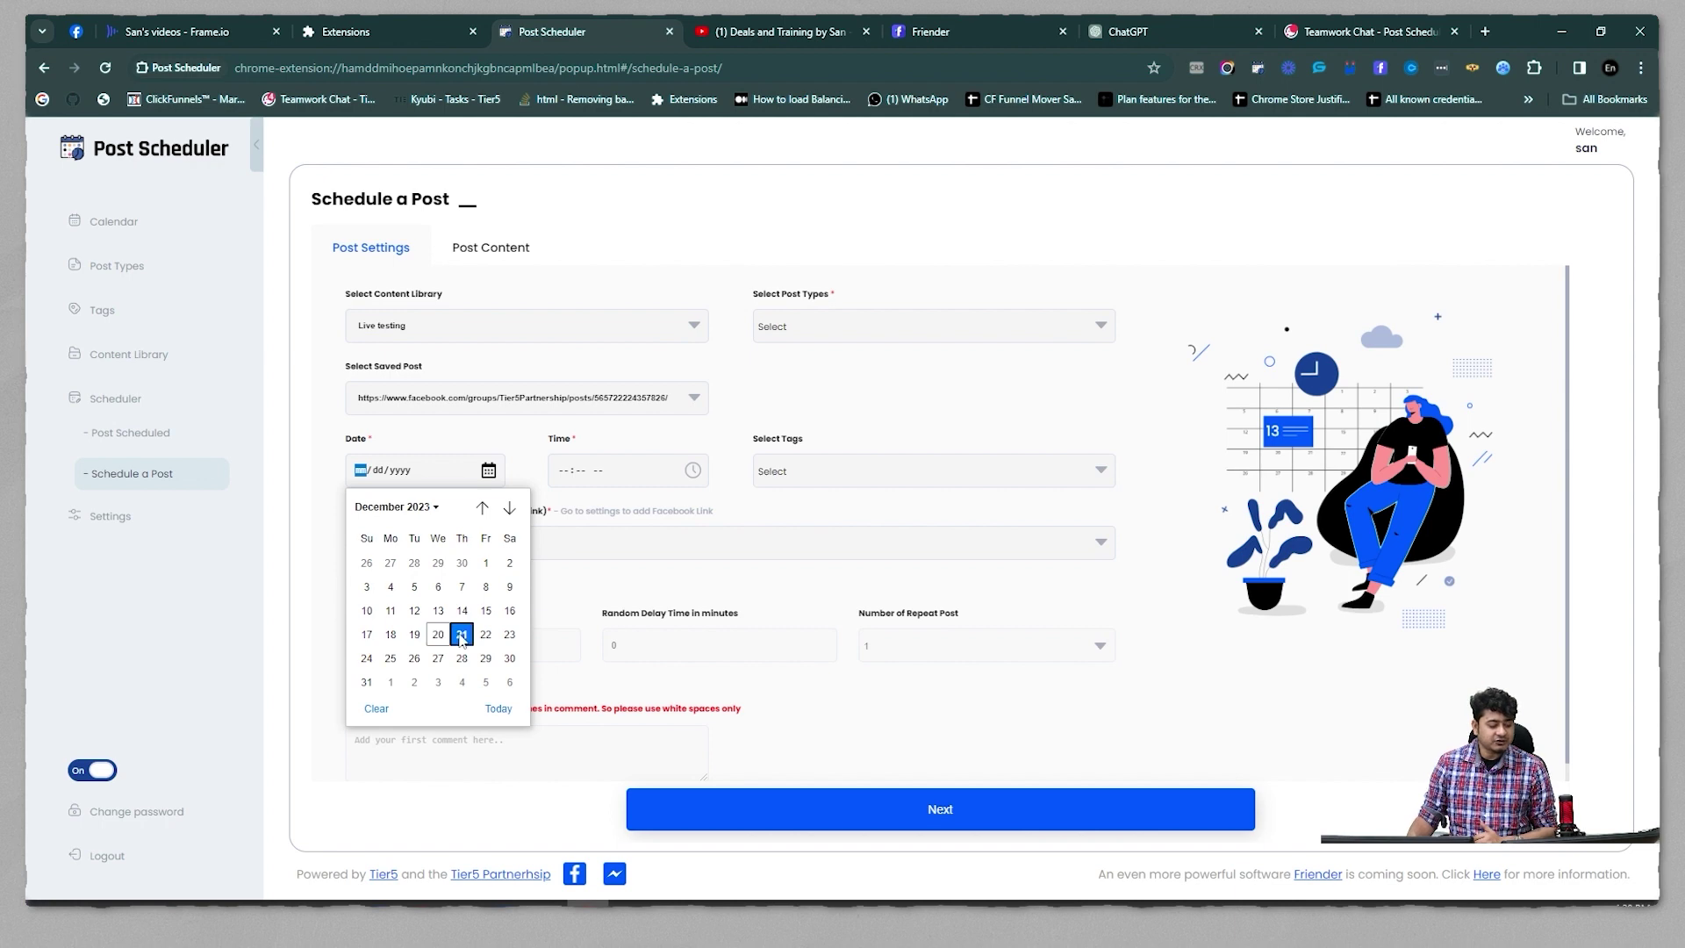
click(693, 470)
click(642, 572)
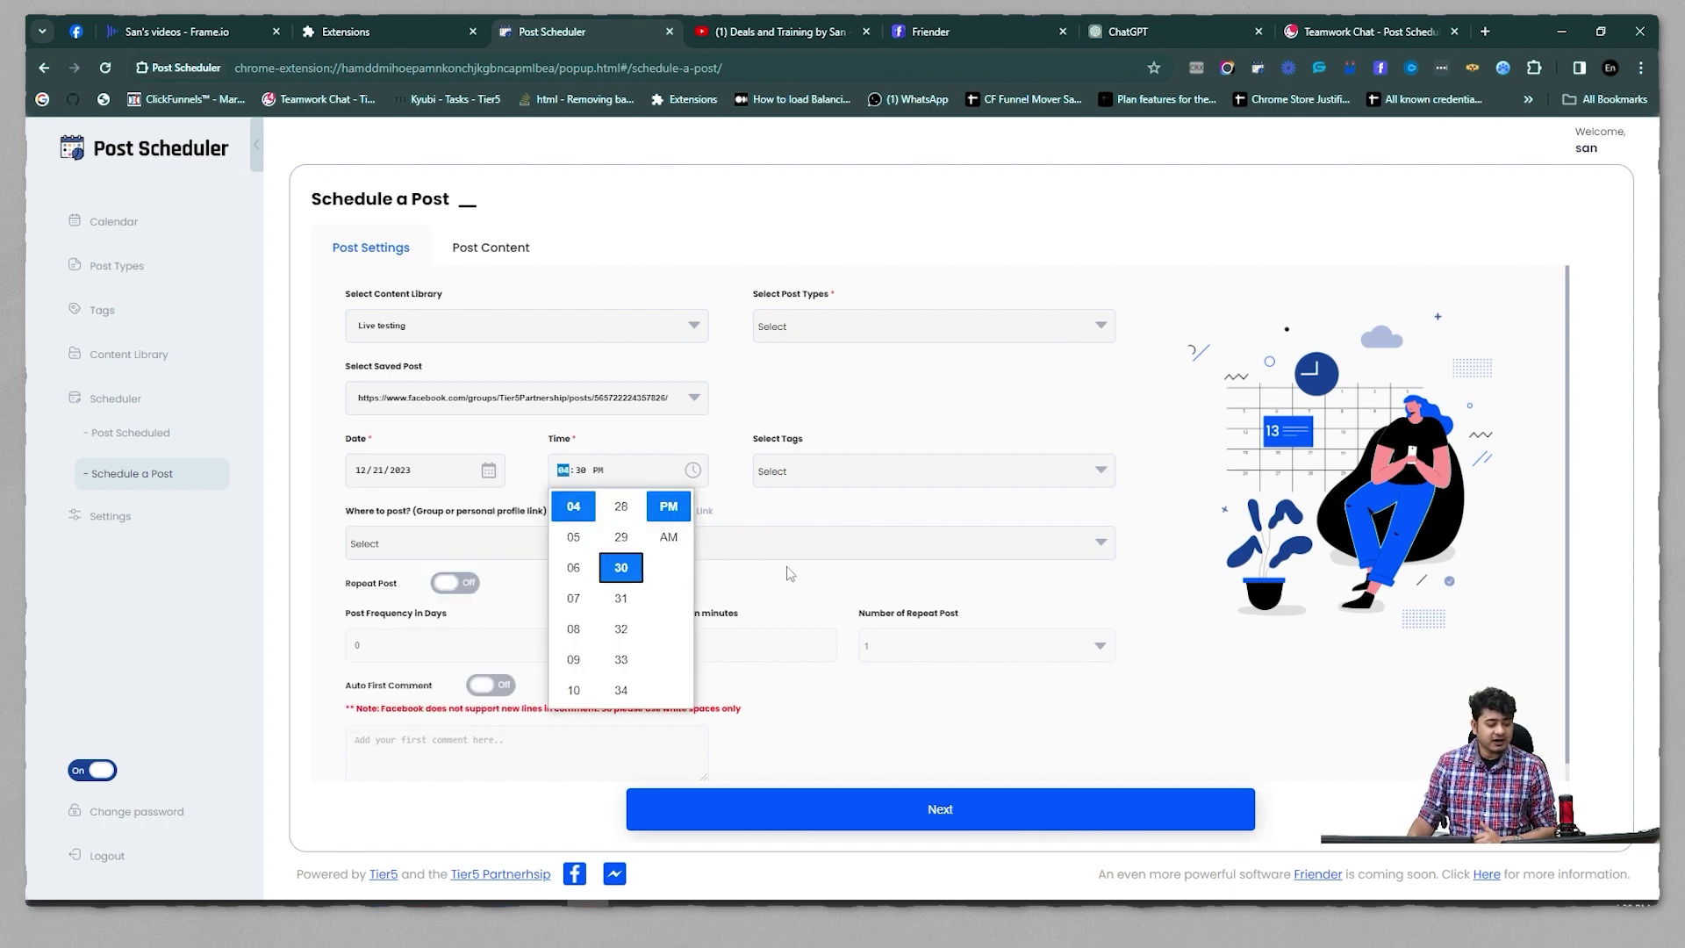
click(792, 565)
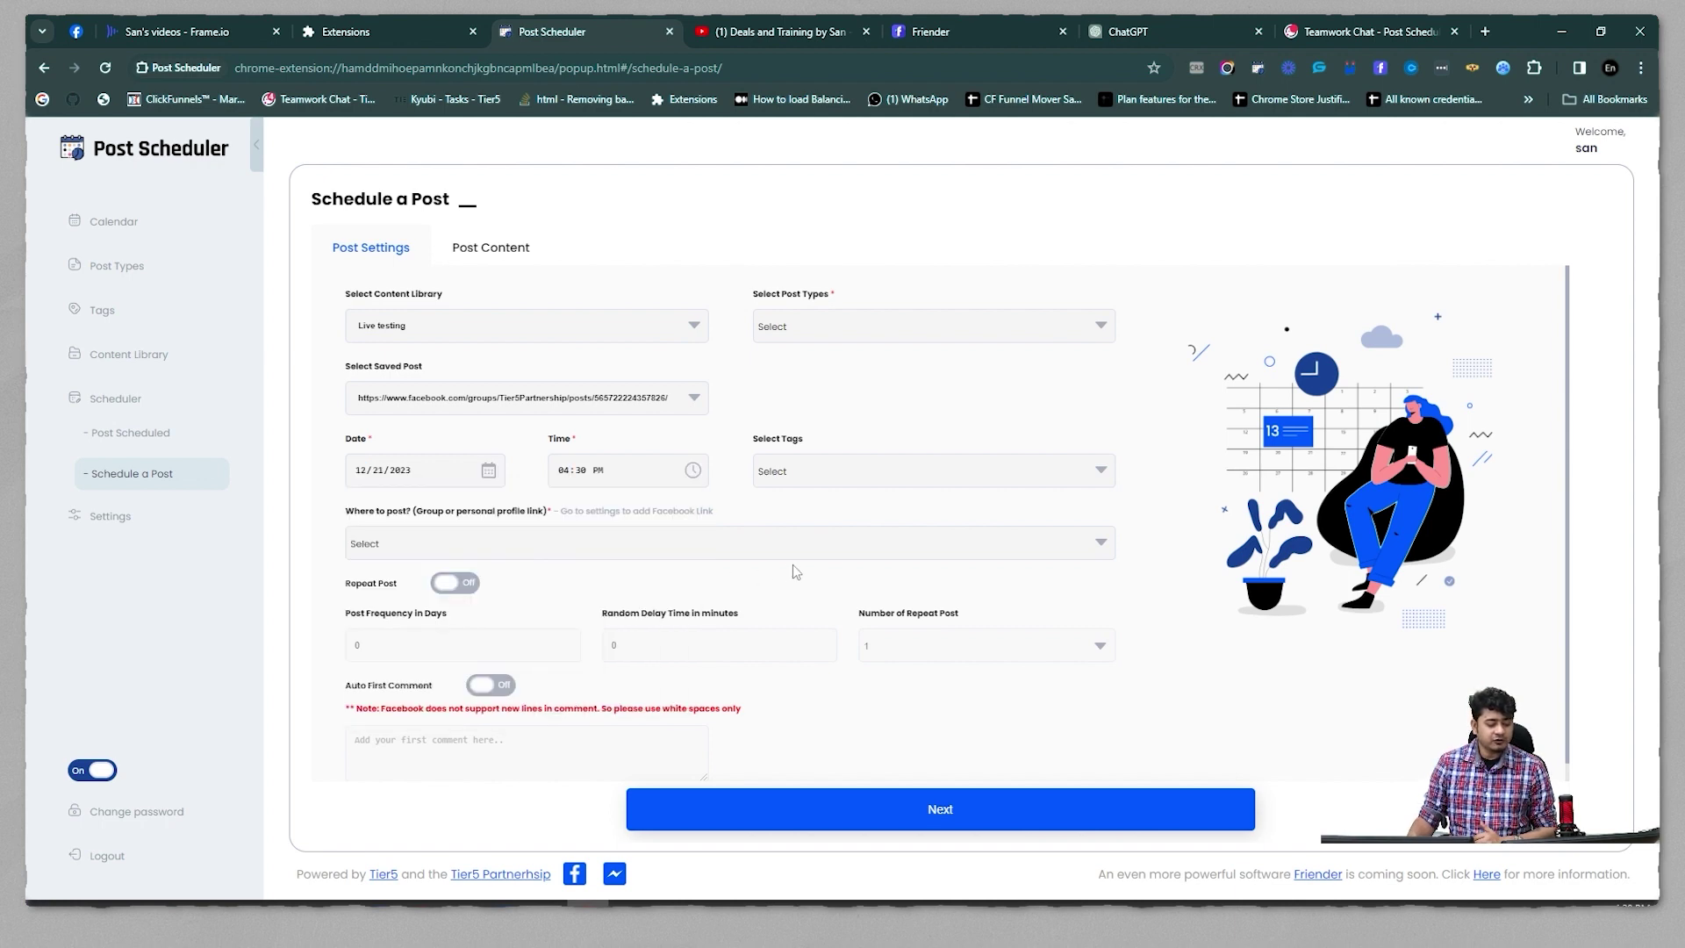
Choose post type Live testing and tag Post scheduler, then continue to the content step
click(872, 341)
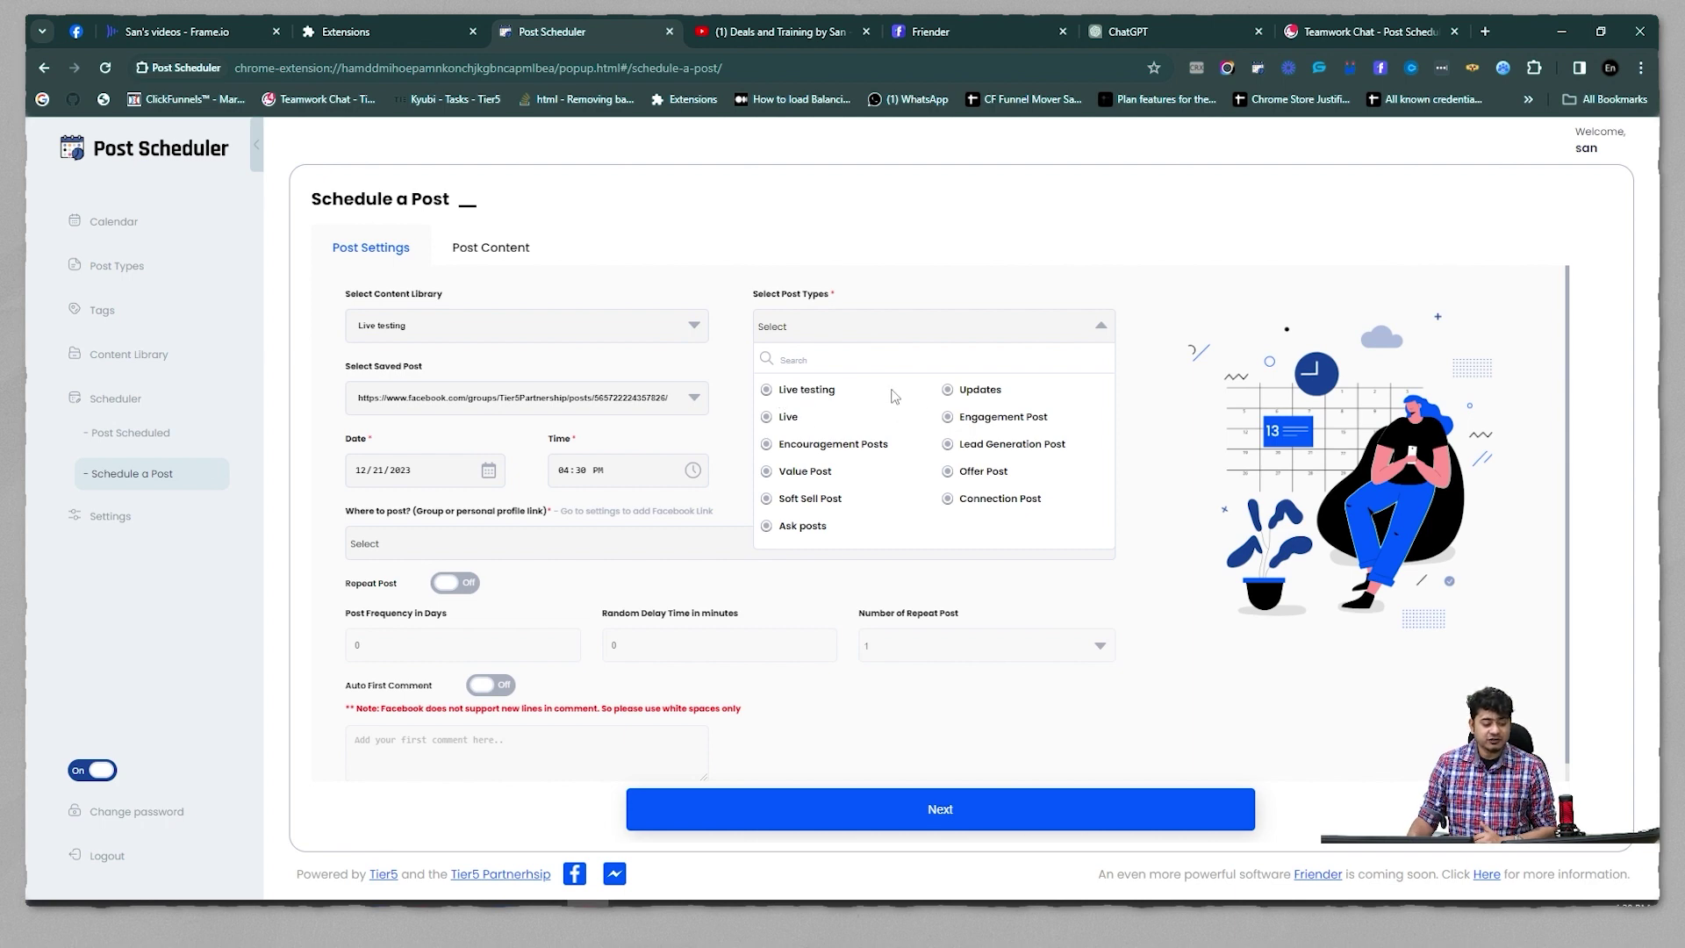
click(802, 392)
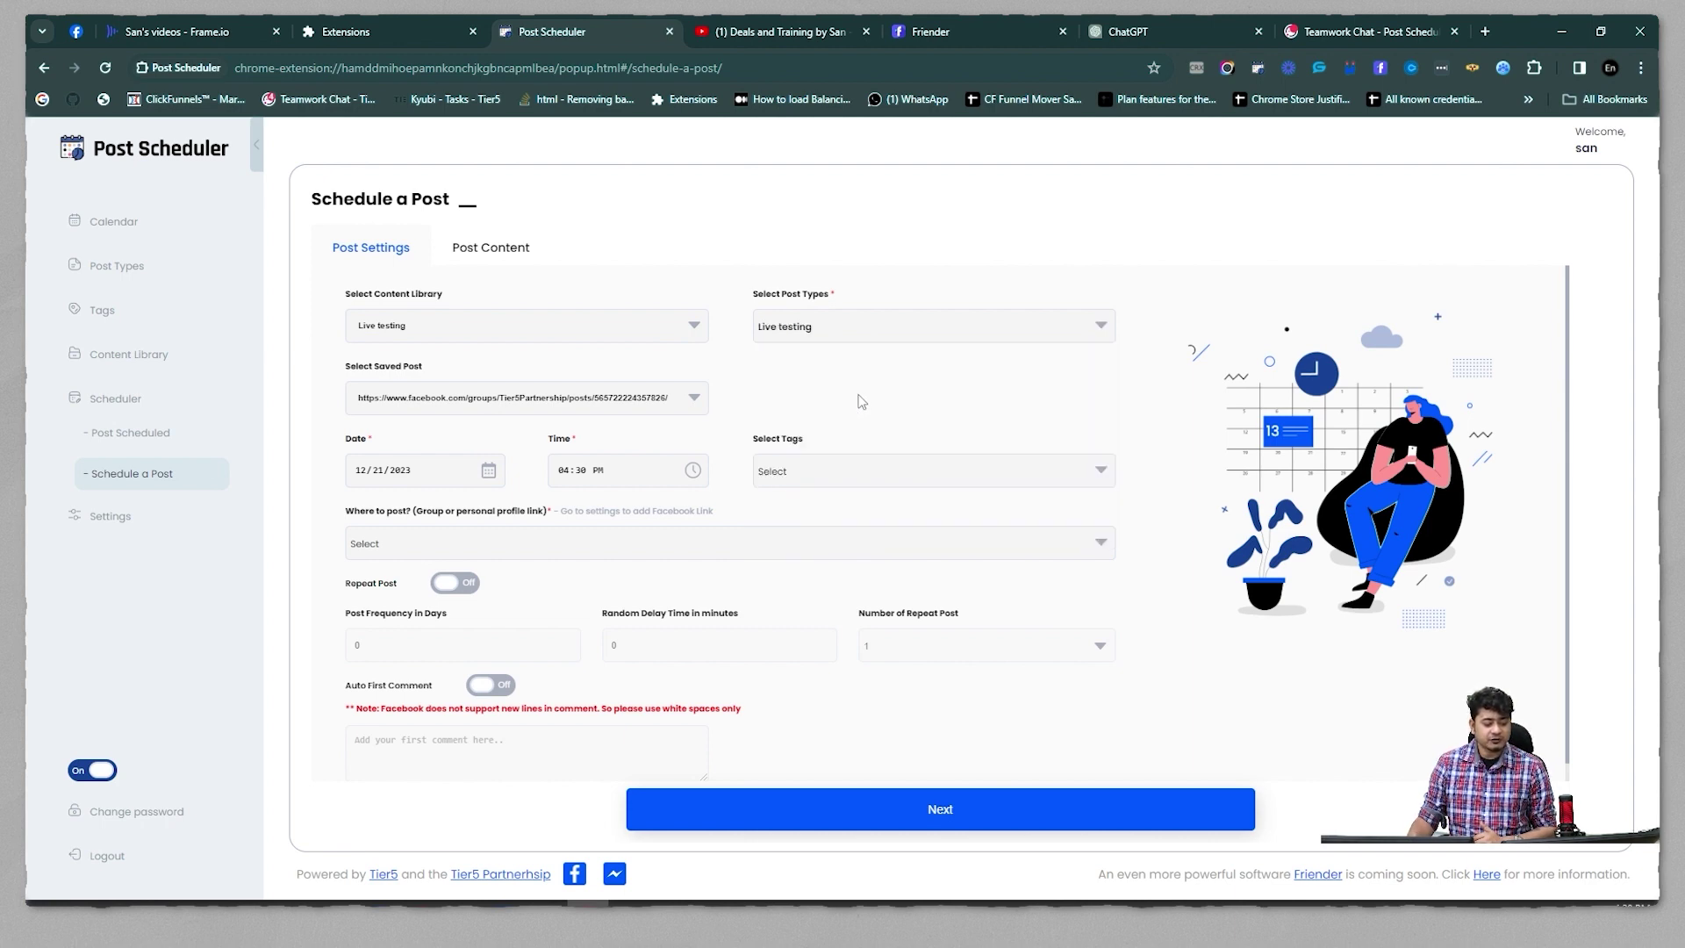
click(798, 481)
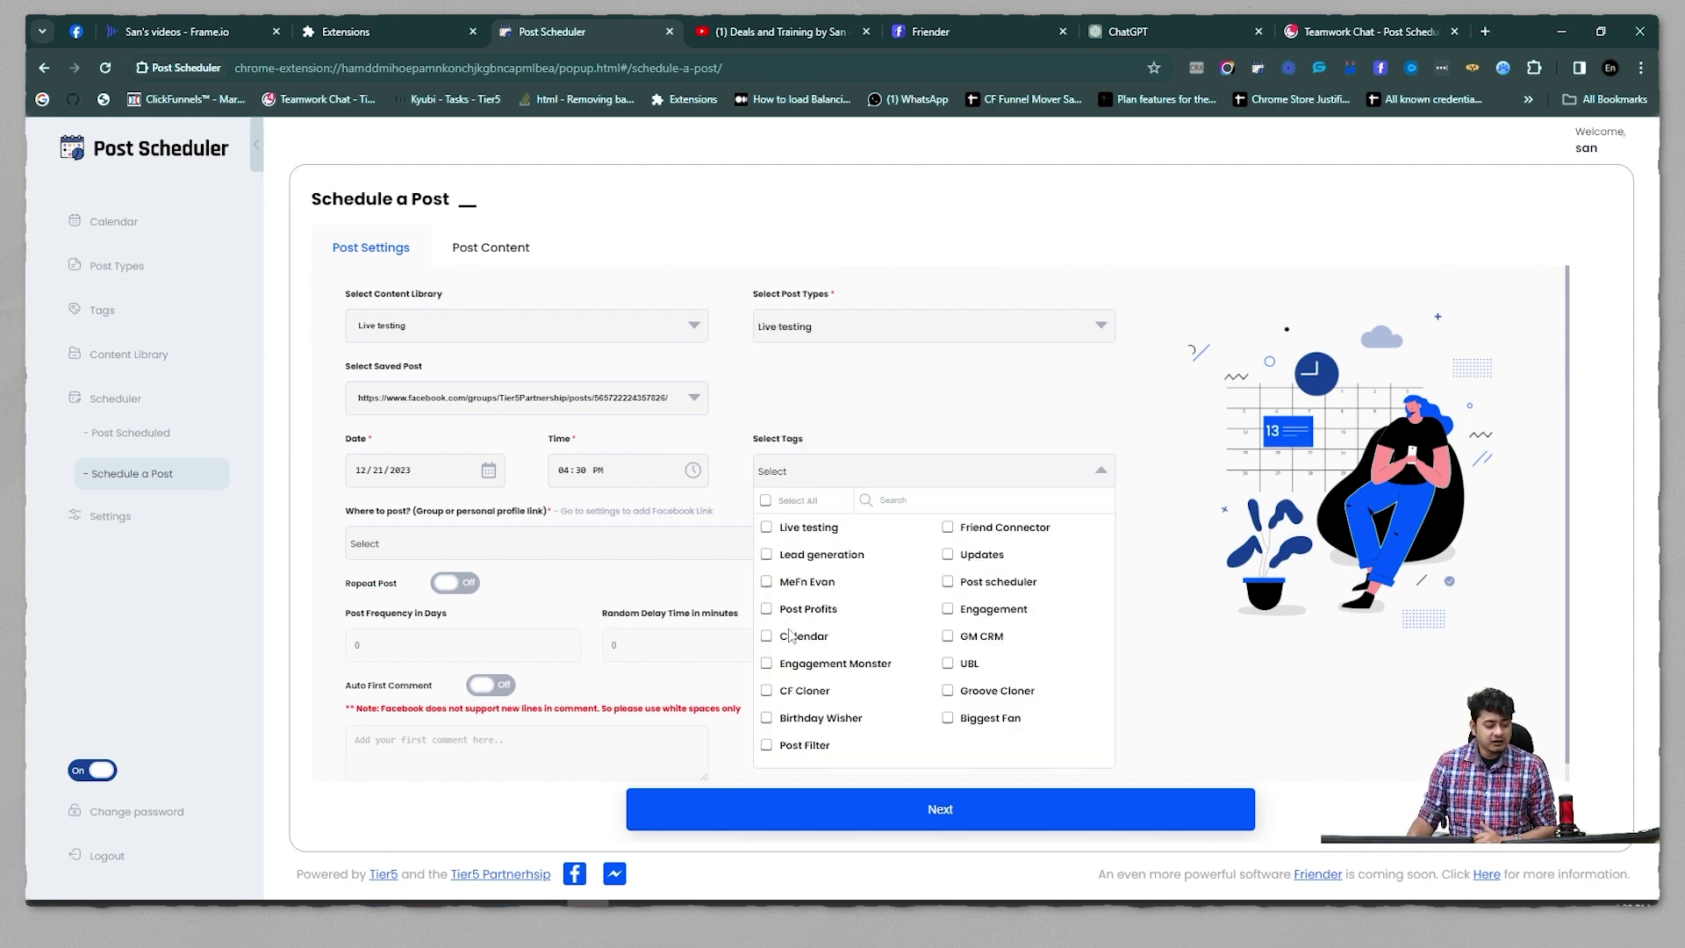
click(948, 582)
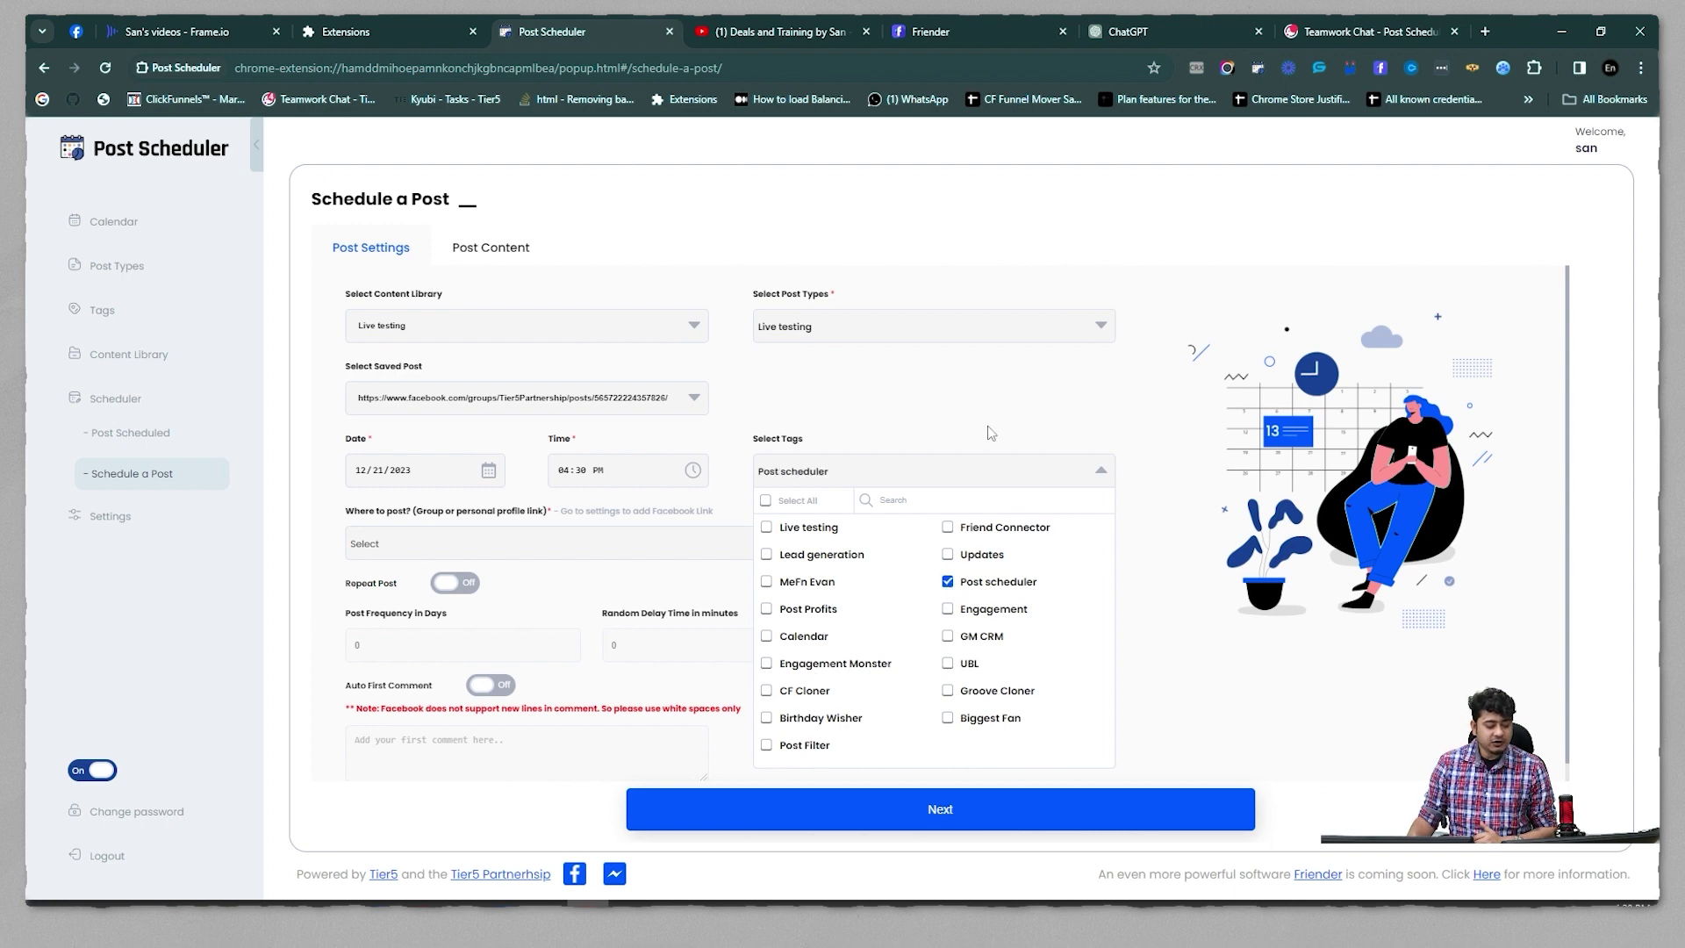
scroll(1000, 478, down, 1)
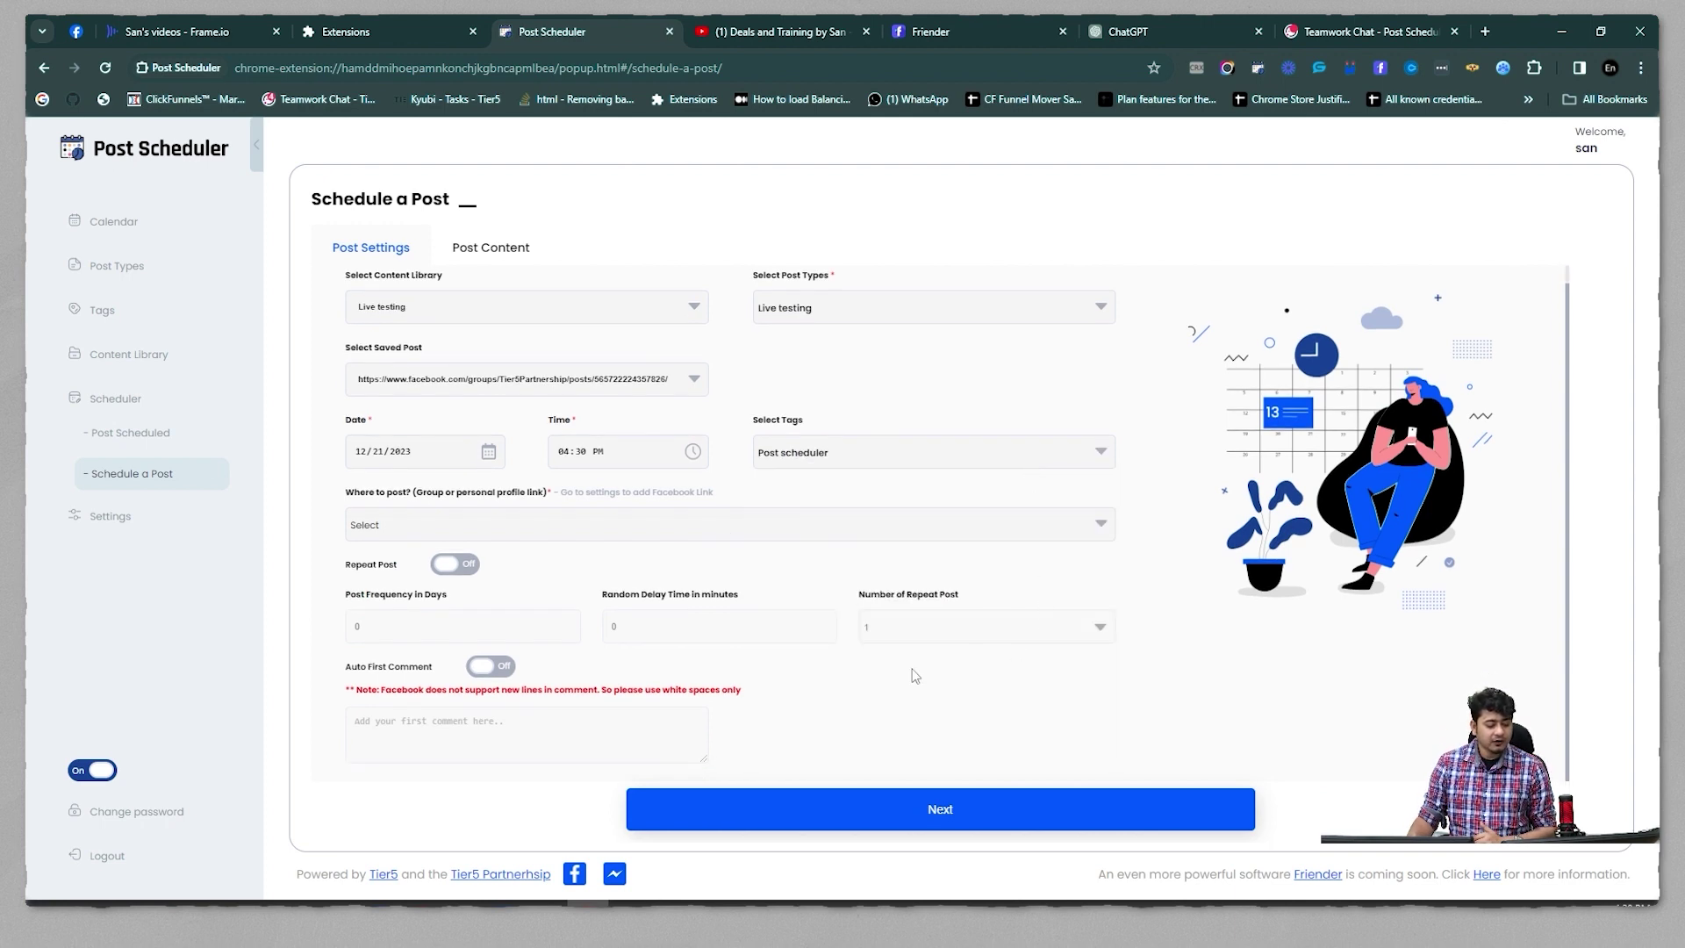
click(974, 809)
Select the saved post's full text in the editor and switch to AI Generated Content
scroll(737, 479, down, 3)
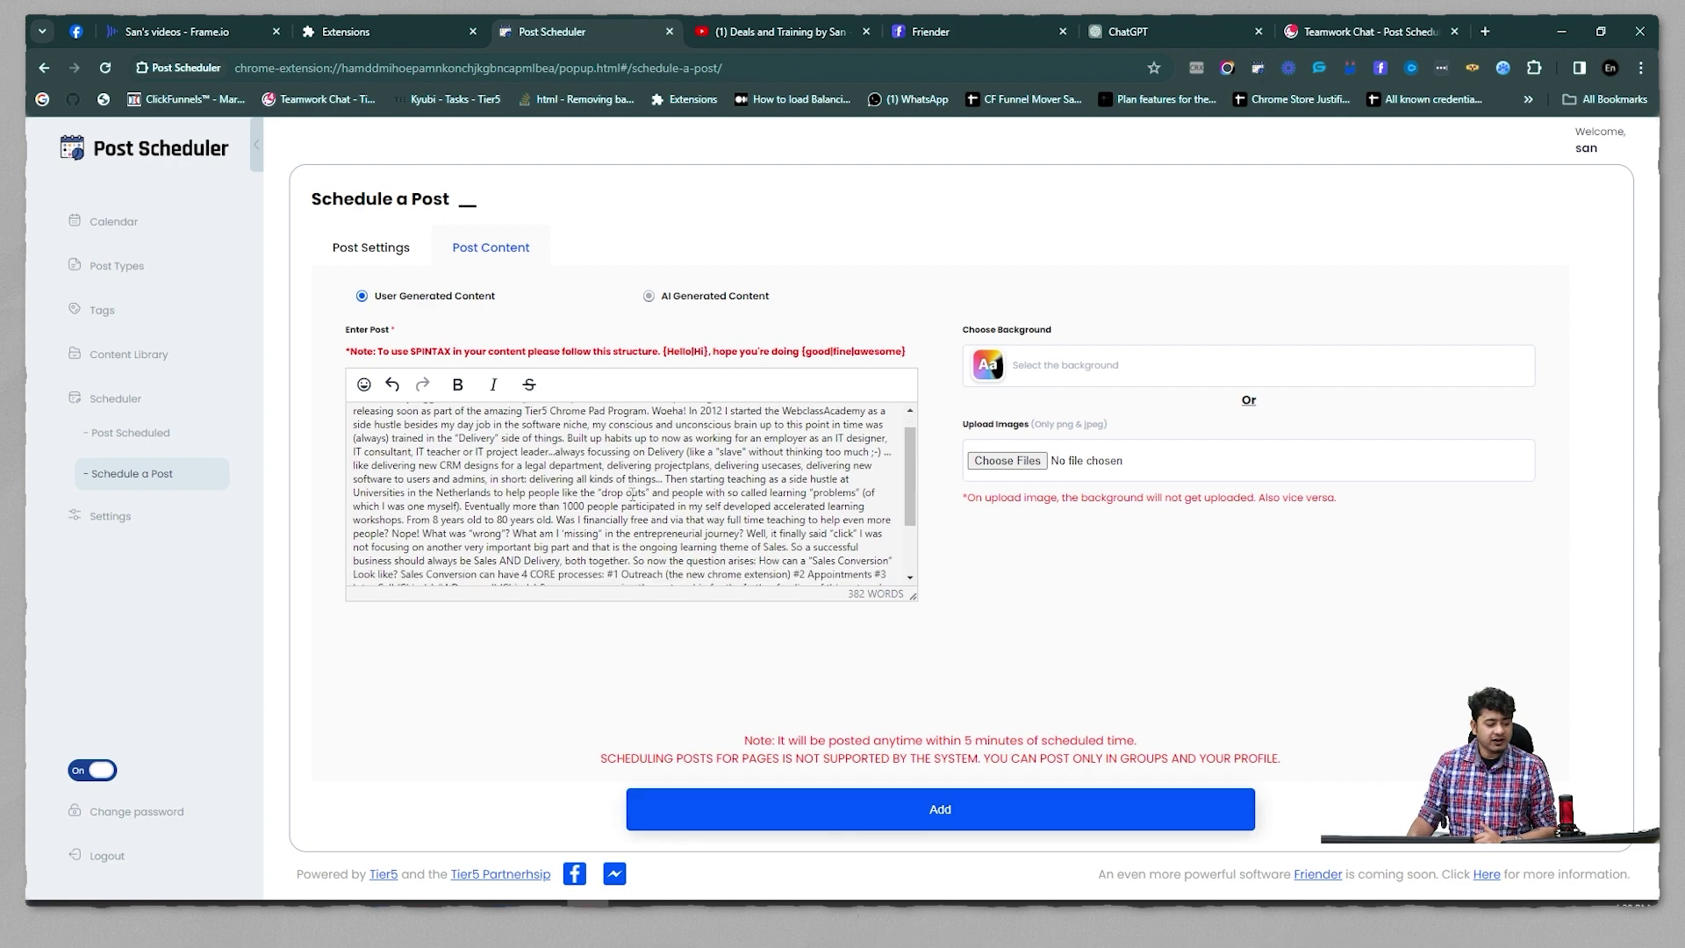
scroll(622, 518, up, 3)
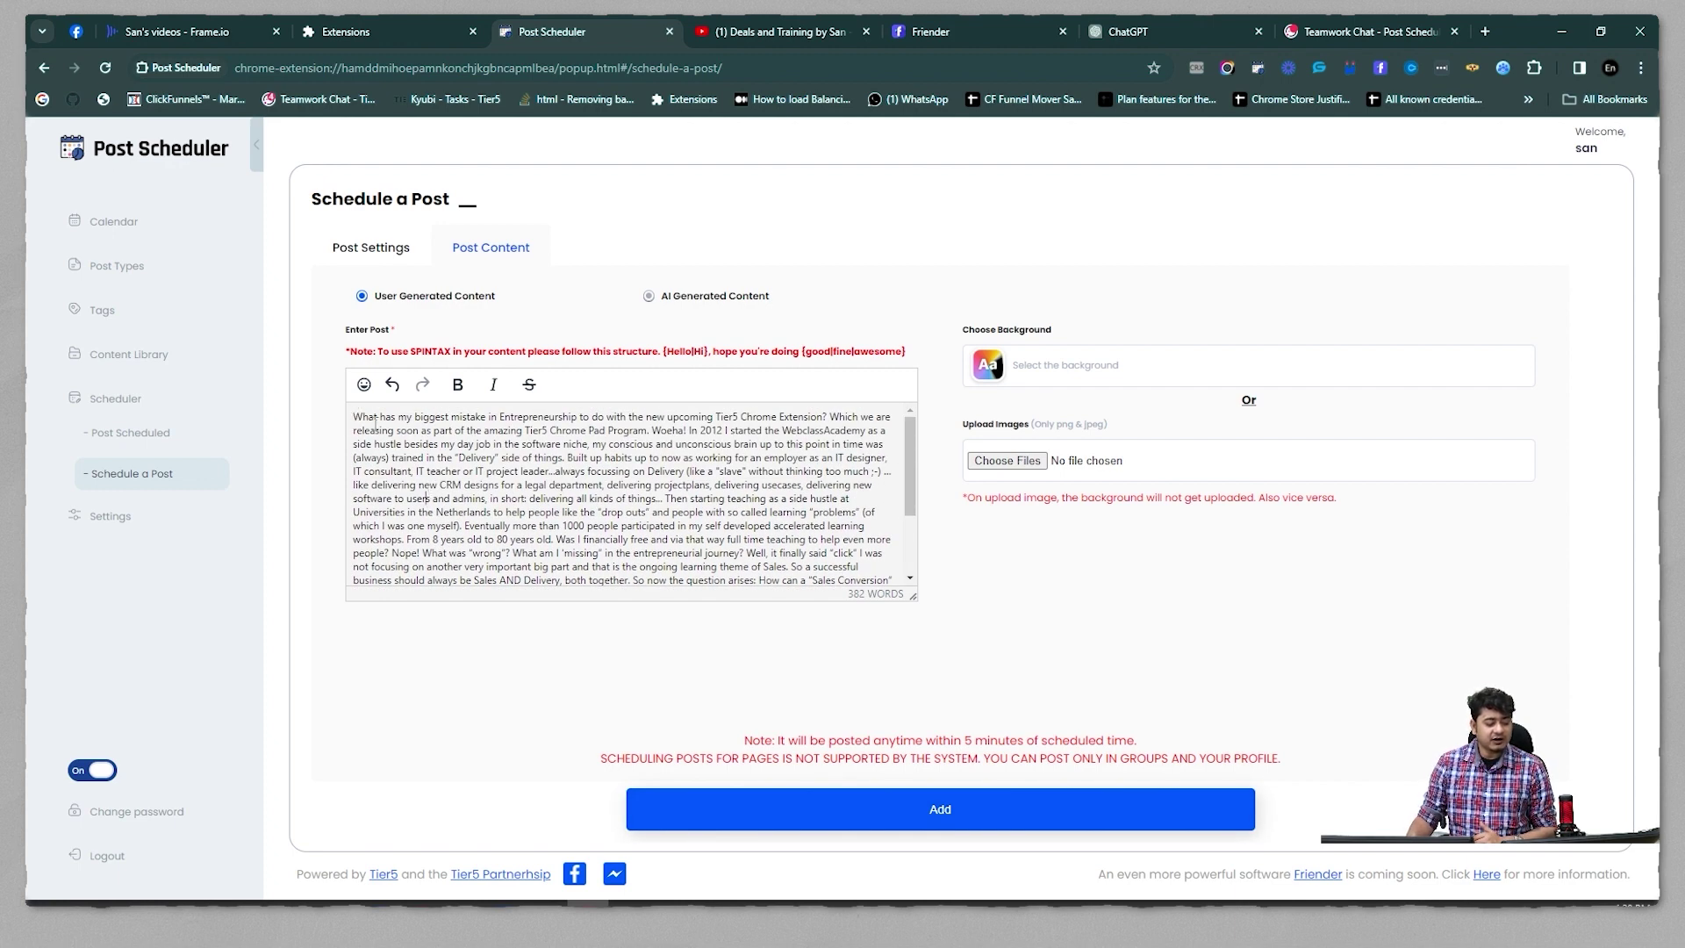
drag(355, 416, 401, 411)
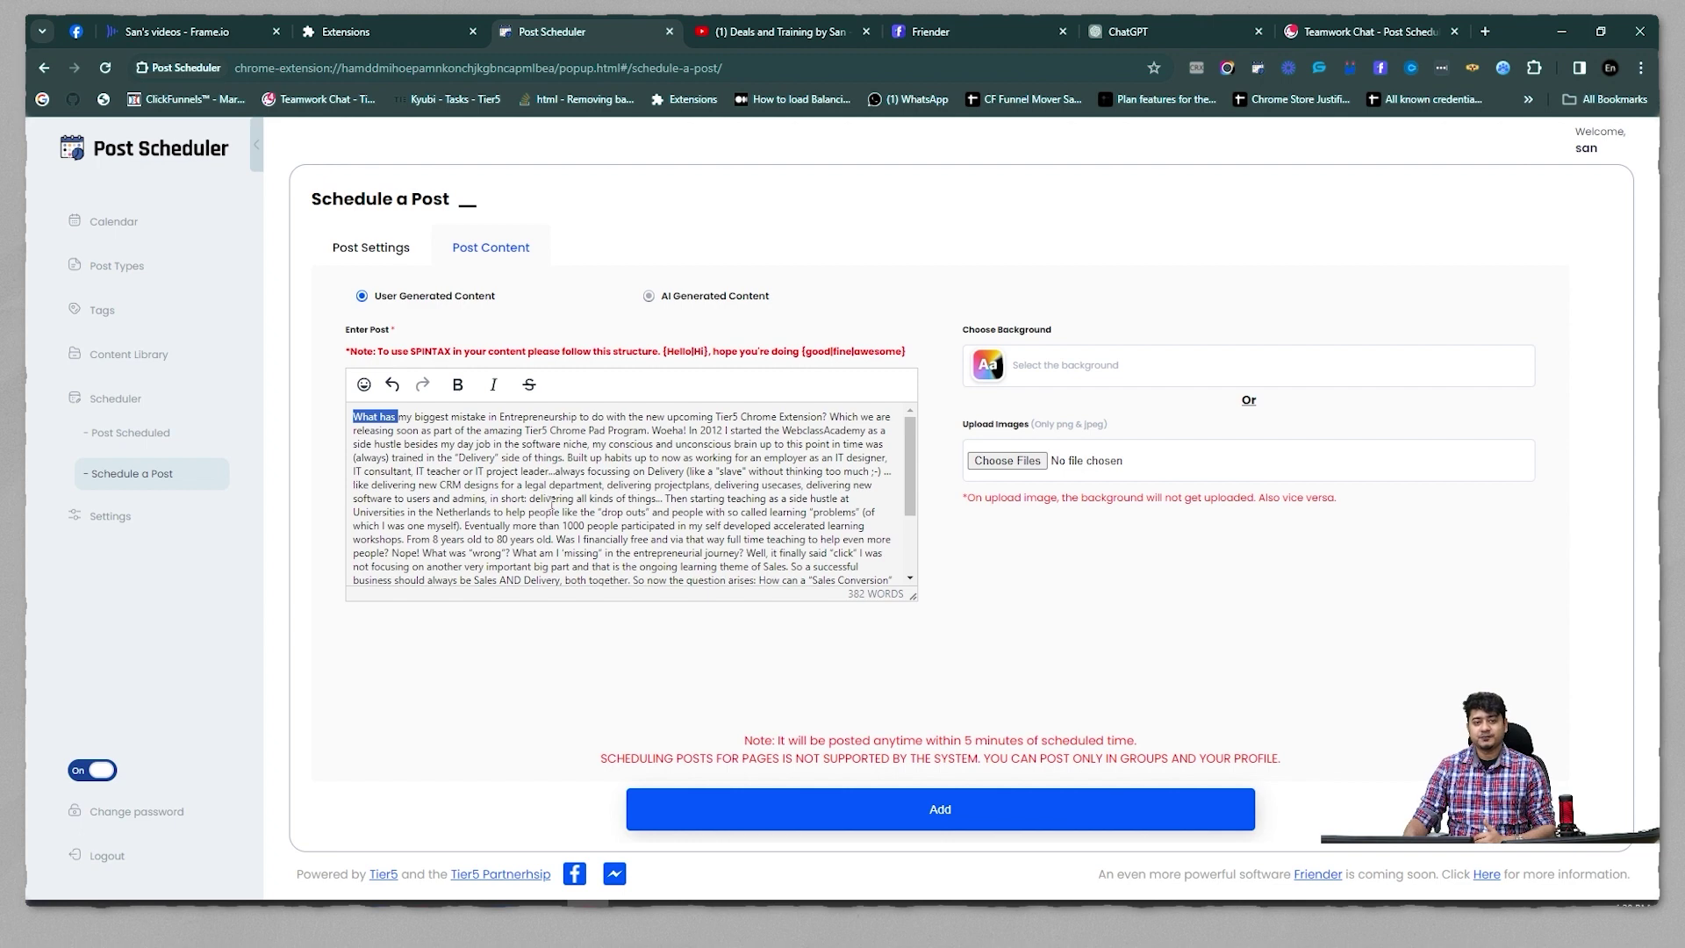
click(552, 501)
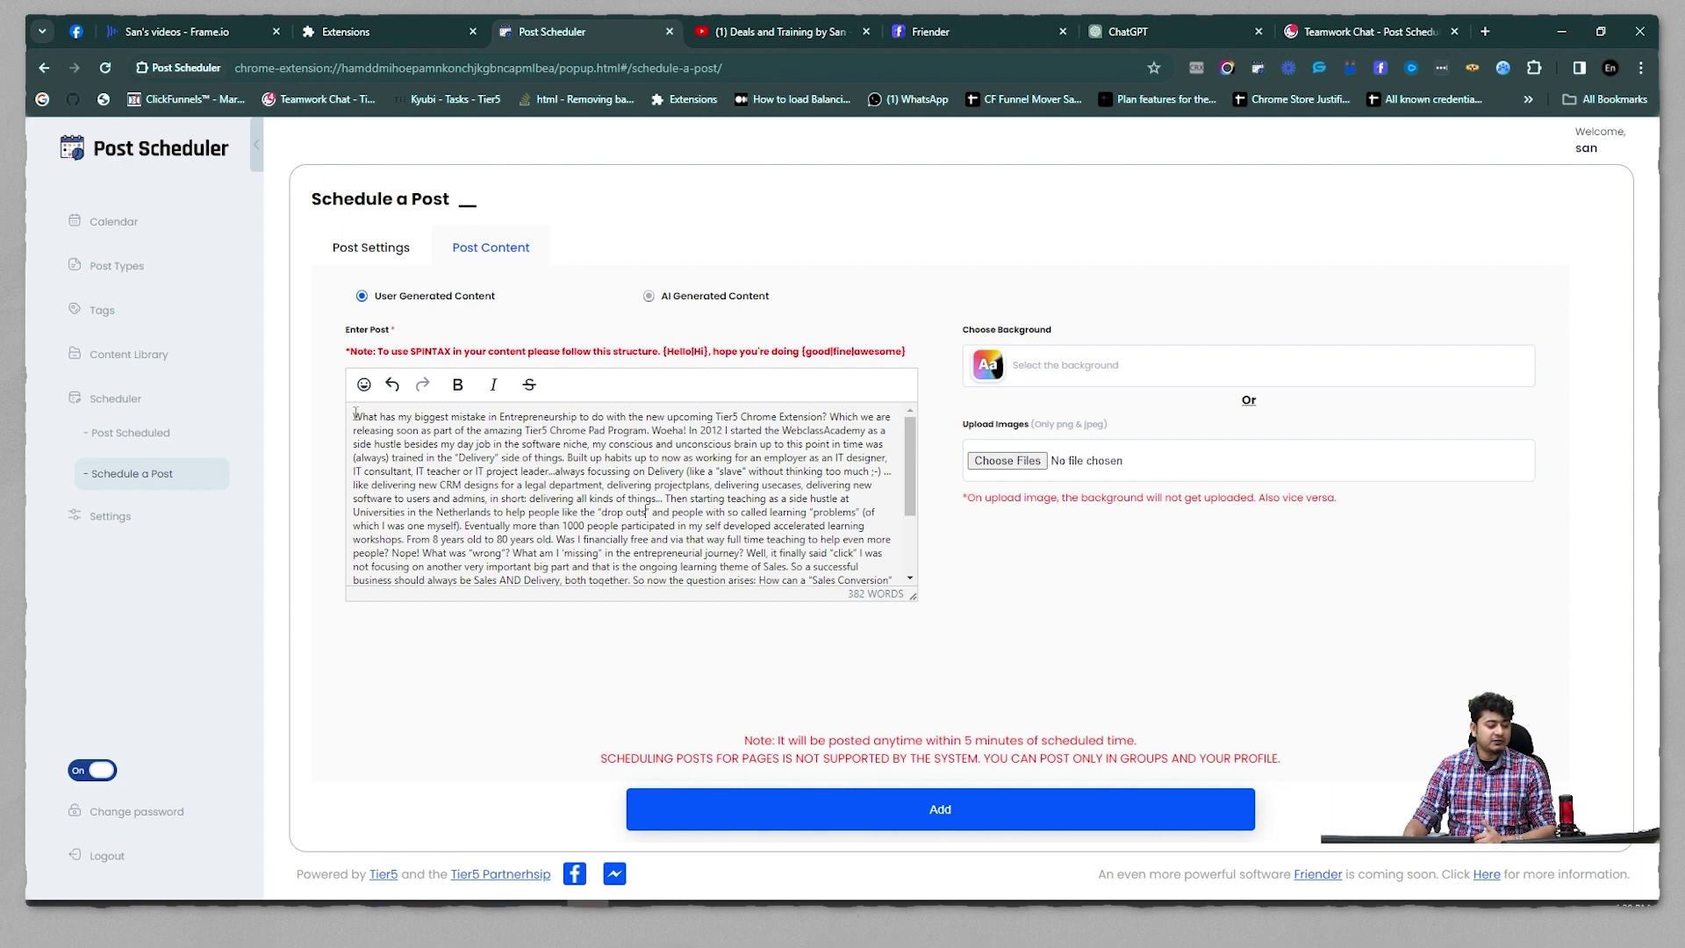
drag(355, 416, 632, 615)
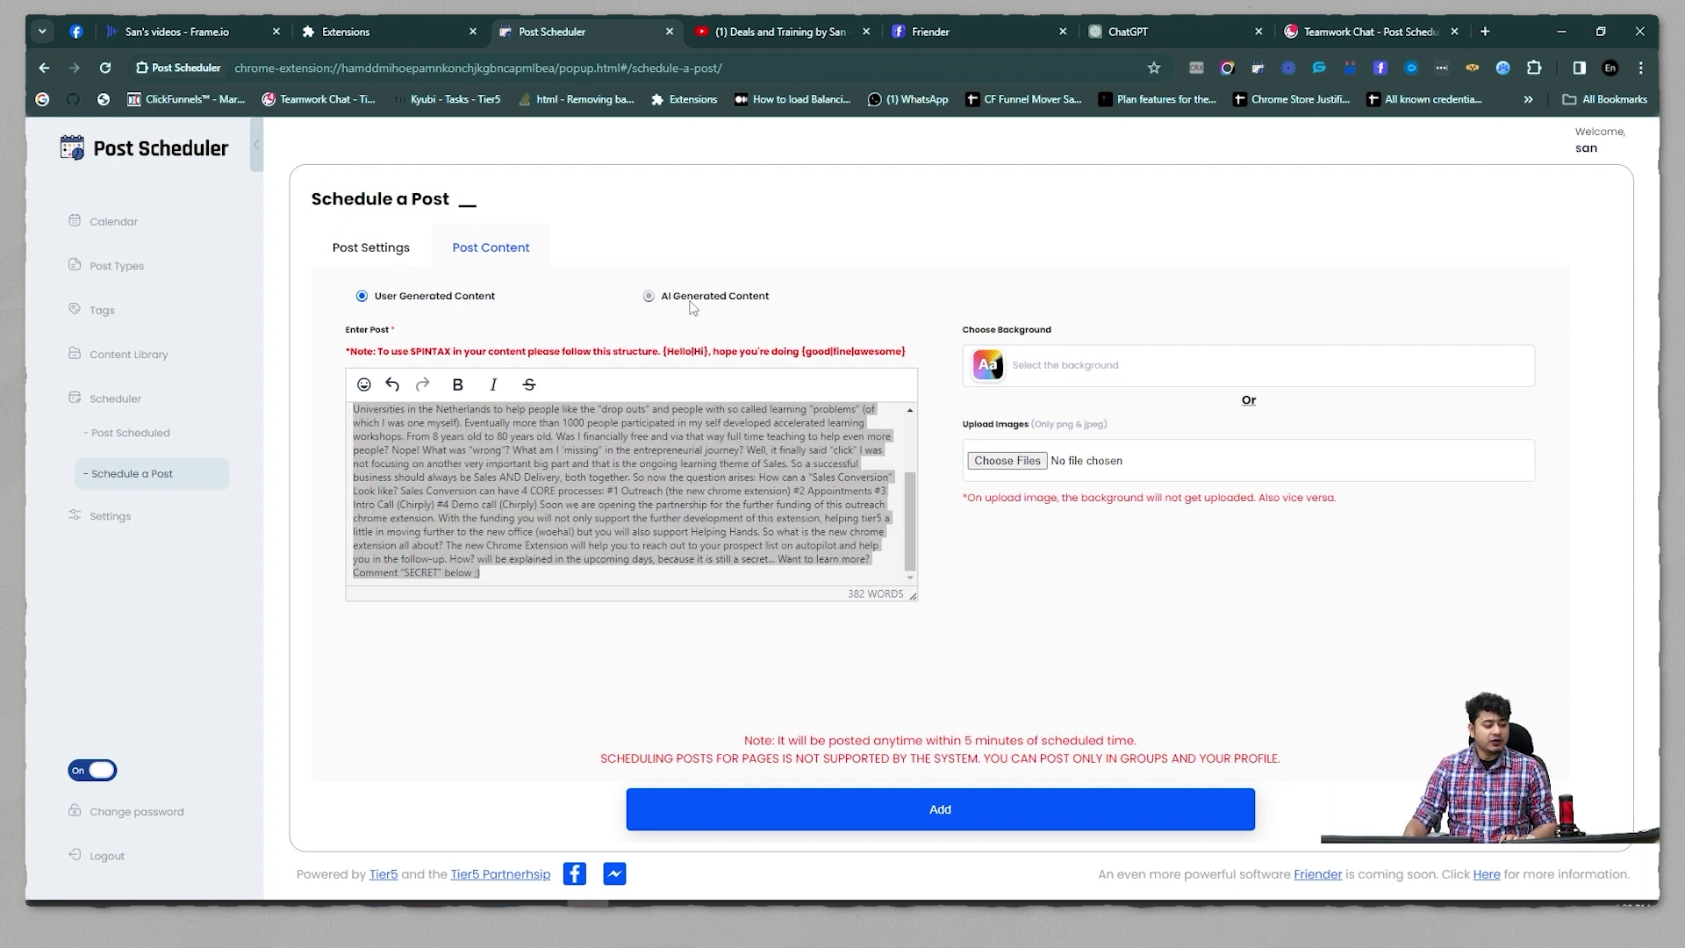
click(691, 302)
Prompt 'Hey create a post for me with the similar content given' plus pasted post text, generate, then open Settings
click(977, 443)
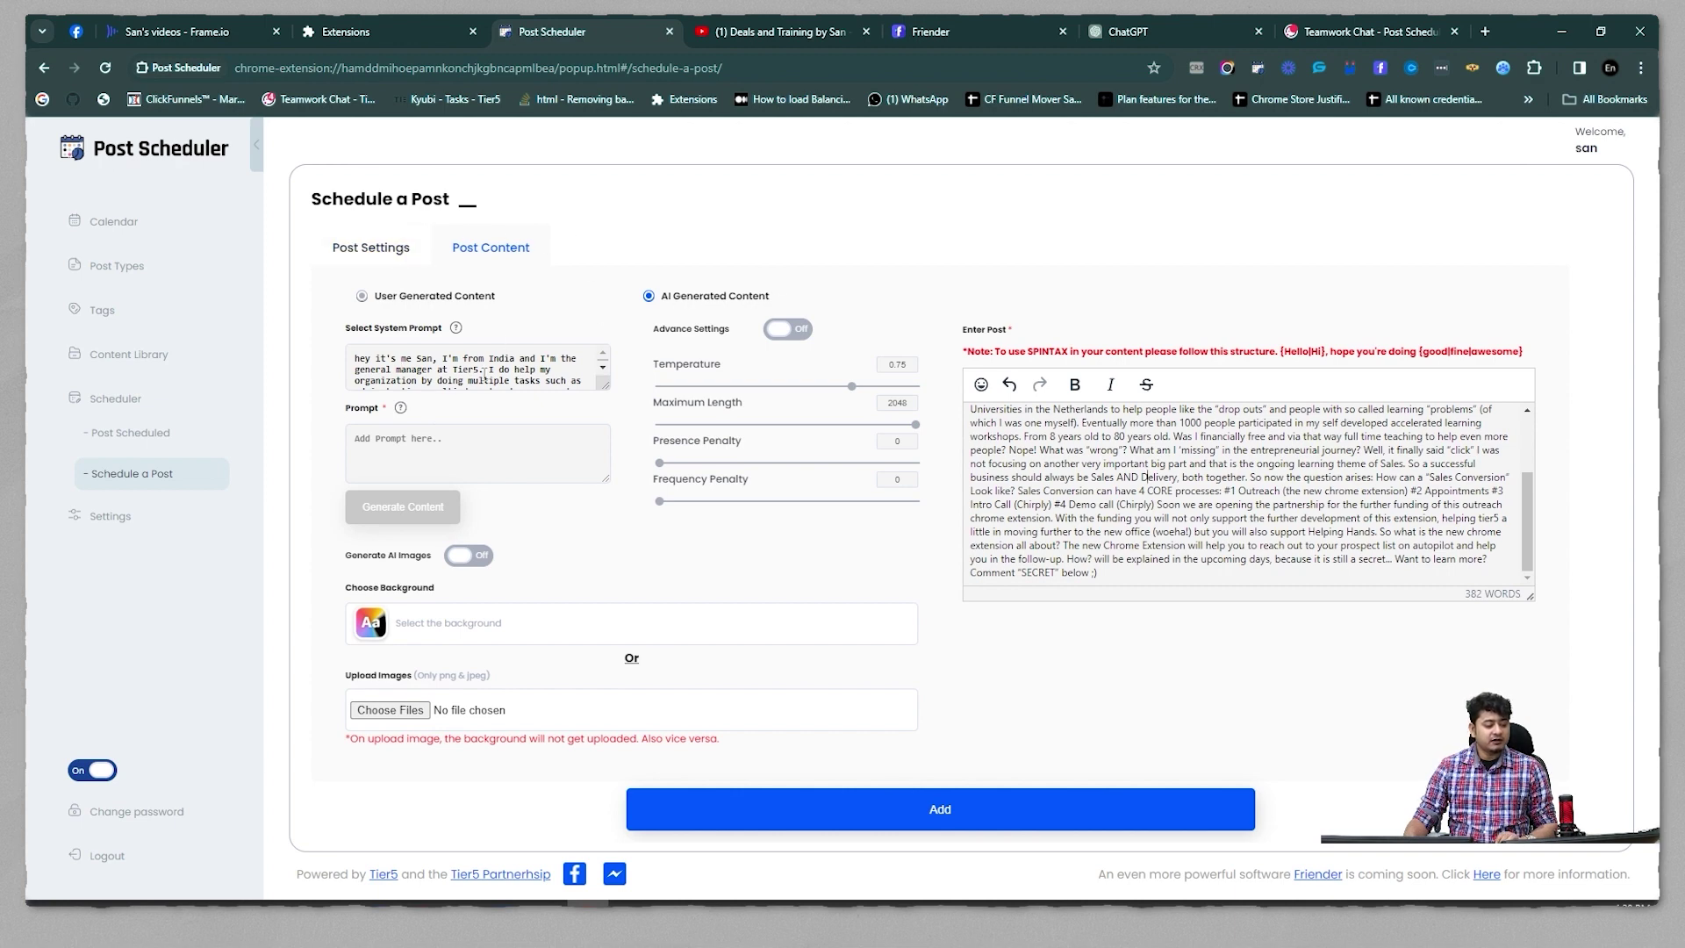
scroll(478, 373, down, 1)
scroll(478, 373, up, 1)
scroll(472, 371, down, 1)
scroll(466, 369, up, 1)
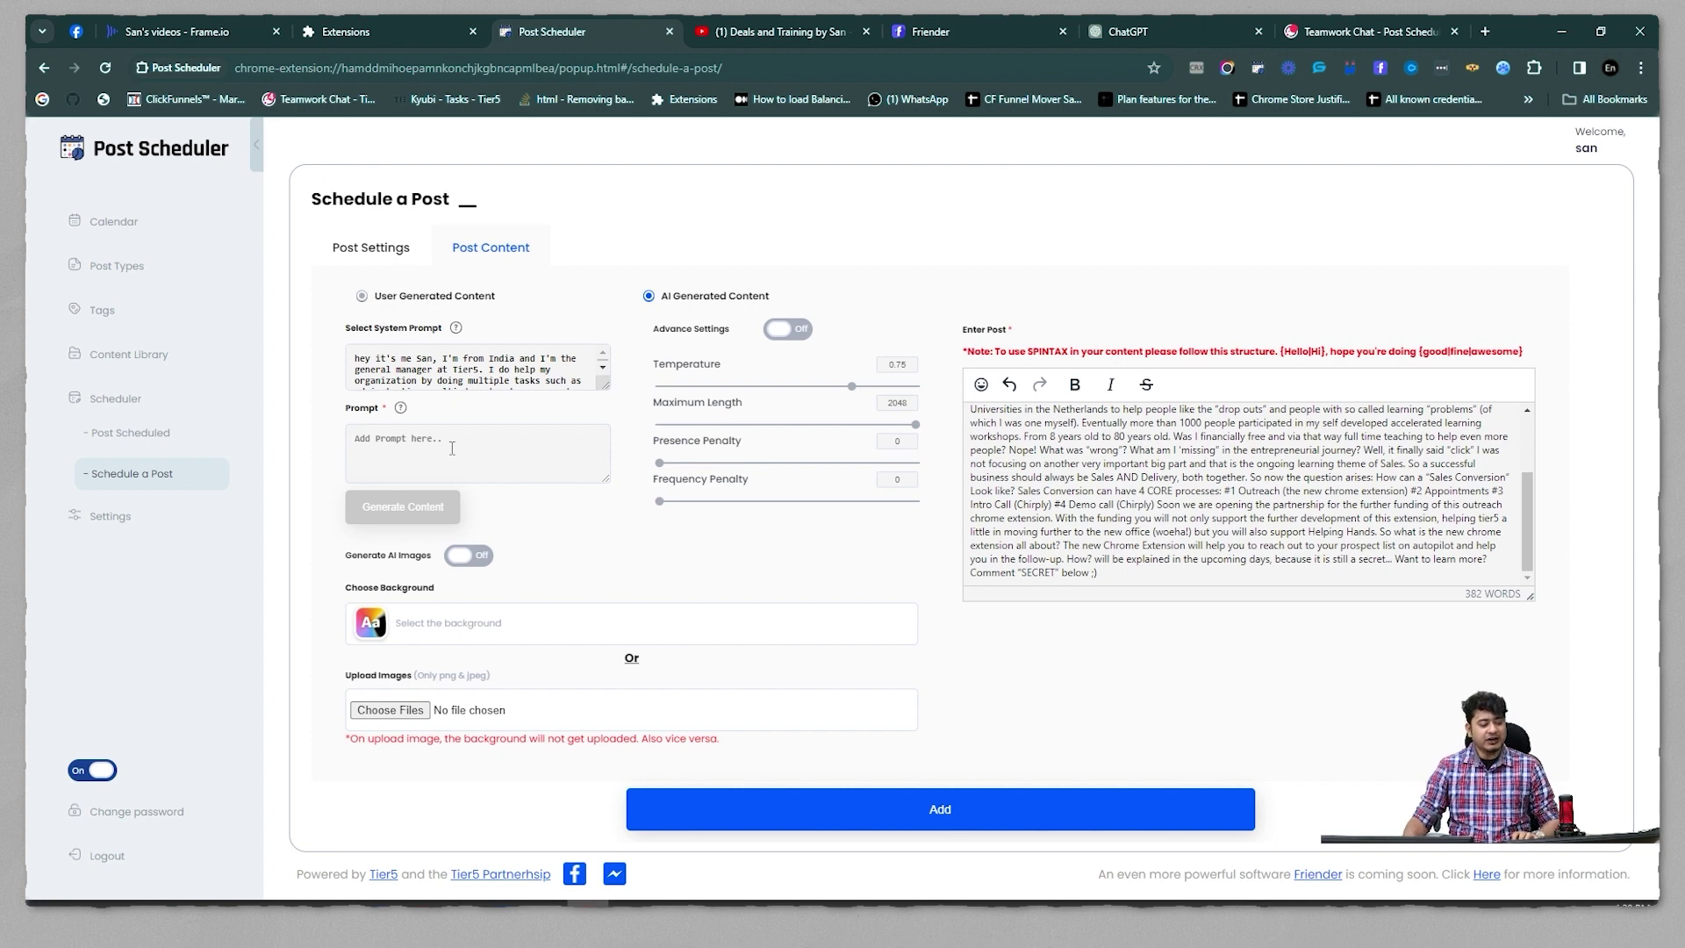
text(Hey cr)
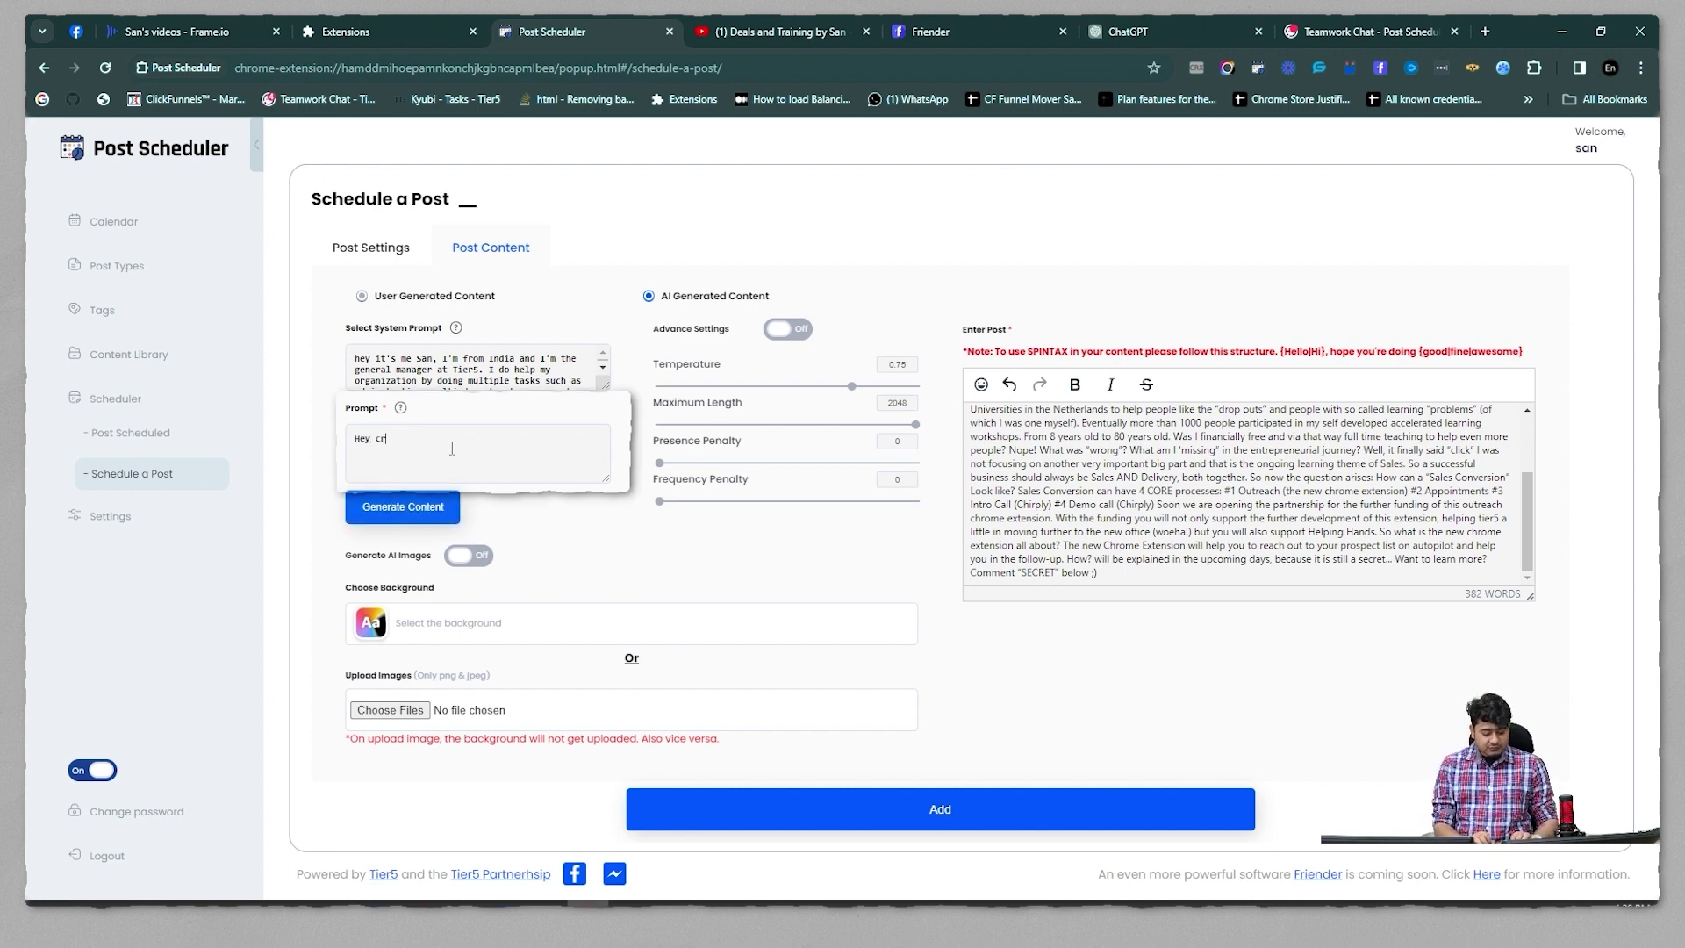
text(eate a post for me with the simila)
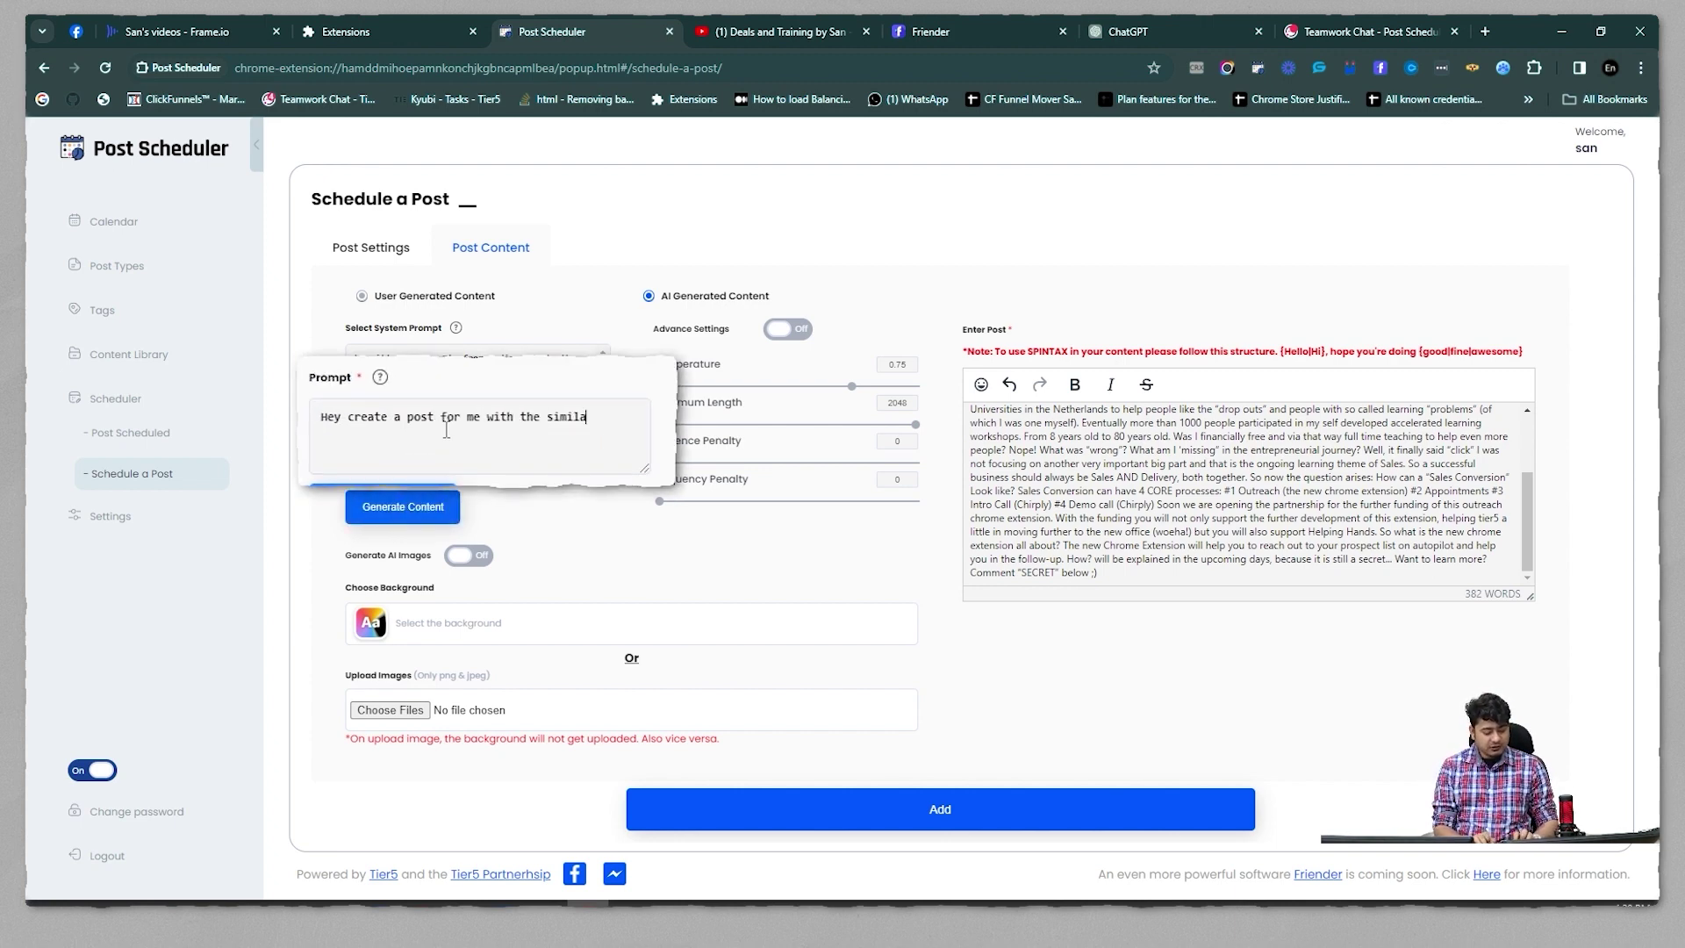
text(r content given)
key(ctrl+v)
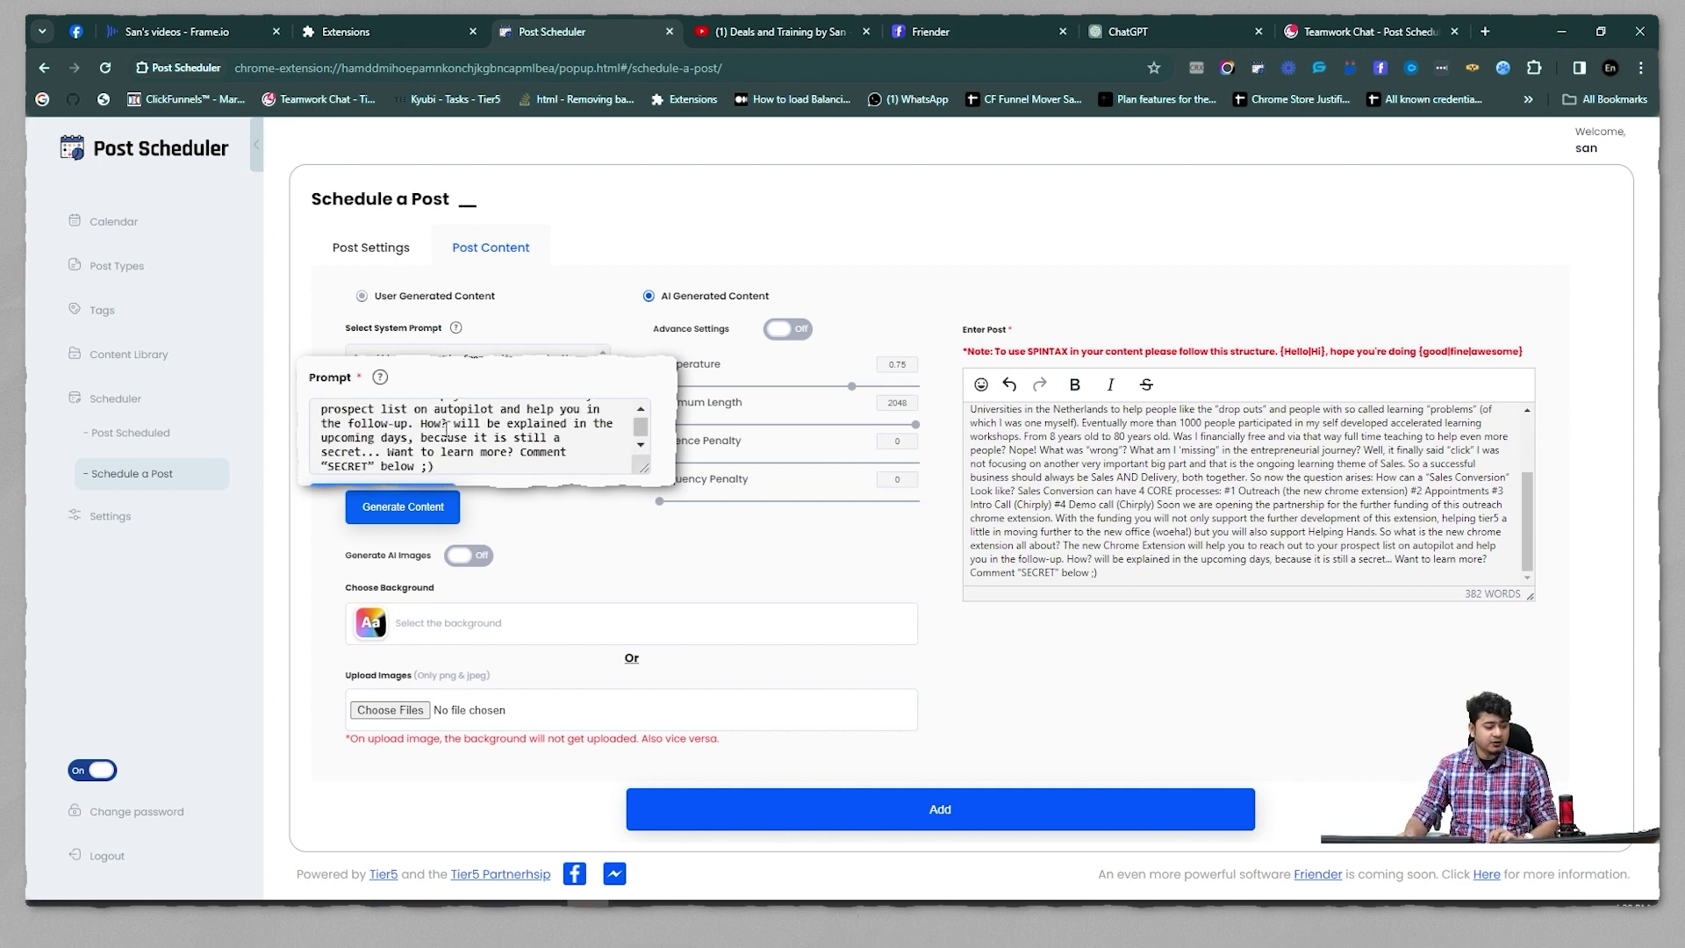
click(403, 506)
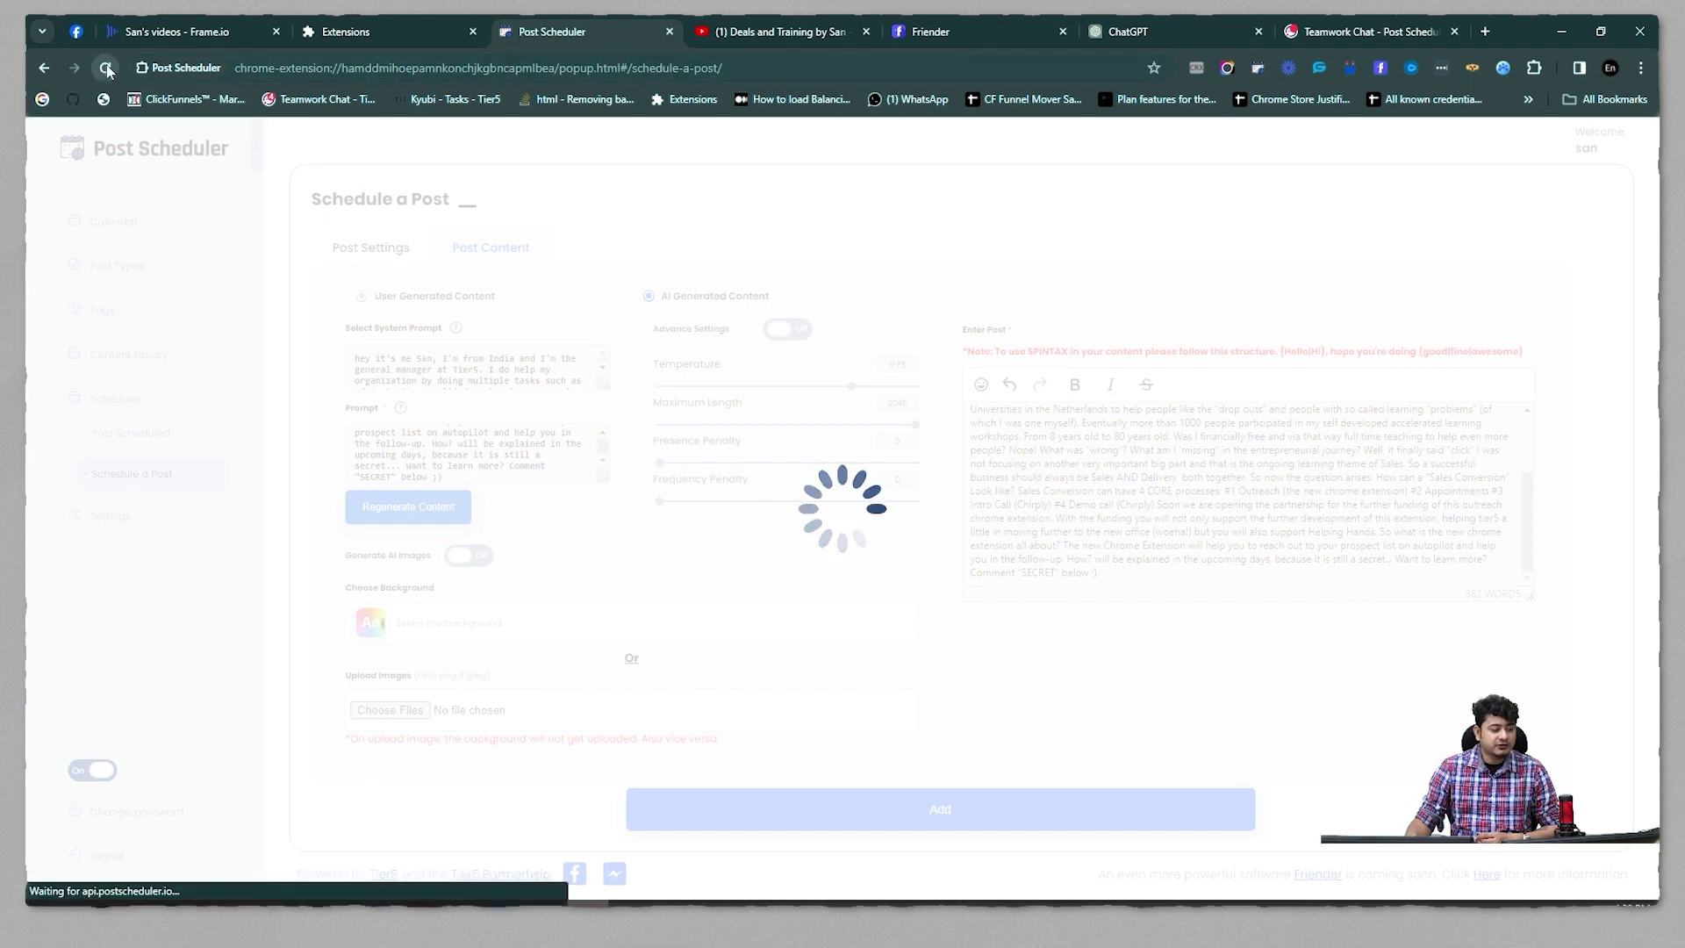
click(112, 518)
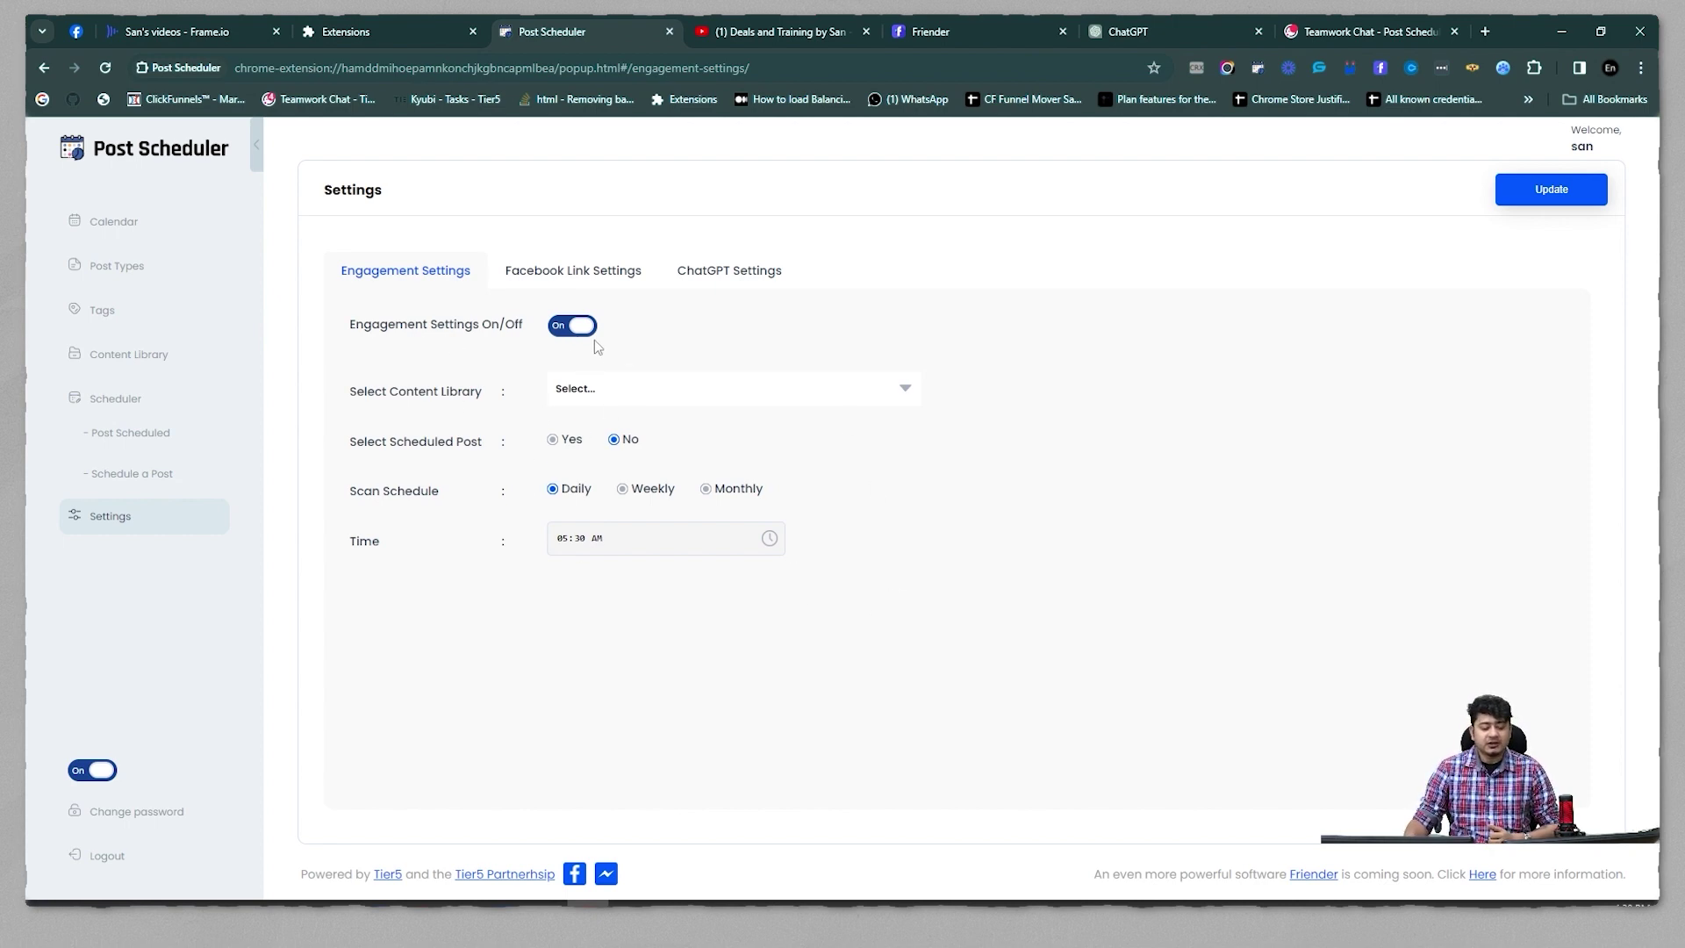
Toggle engagement settings off and back on, then select only the Live testing content library
click(572, 325)
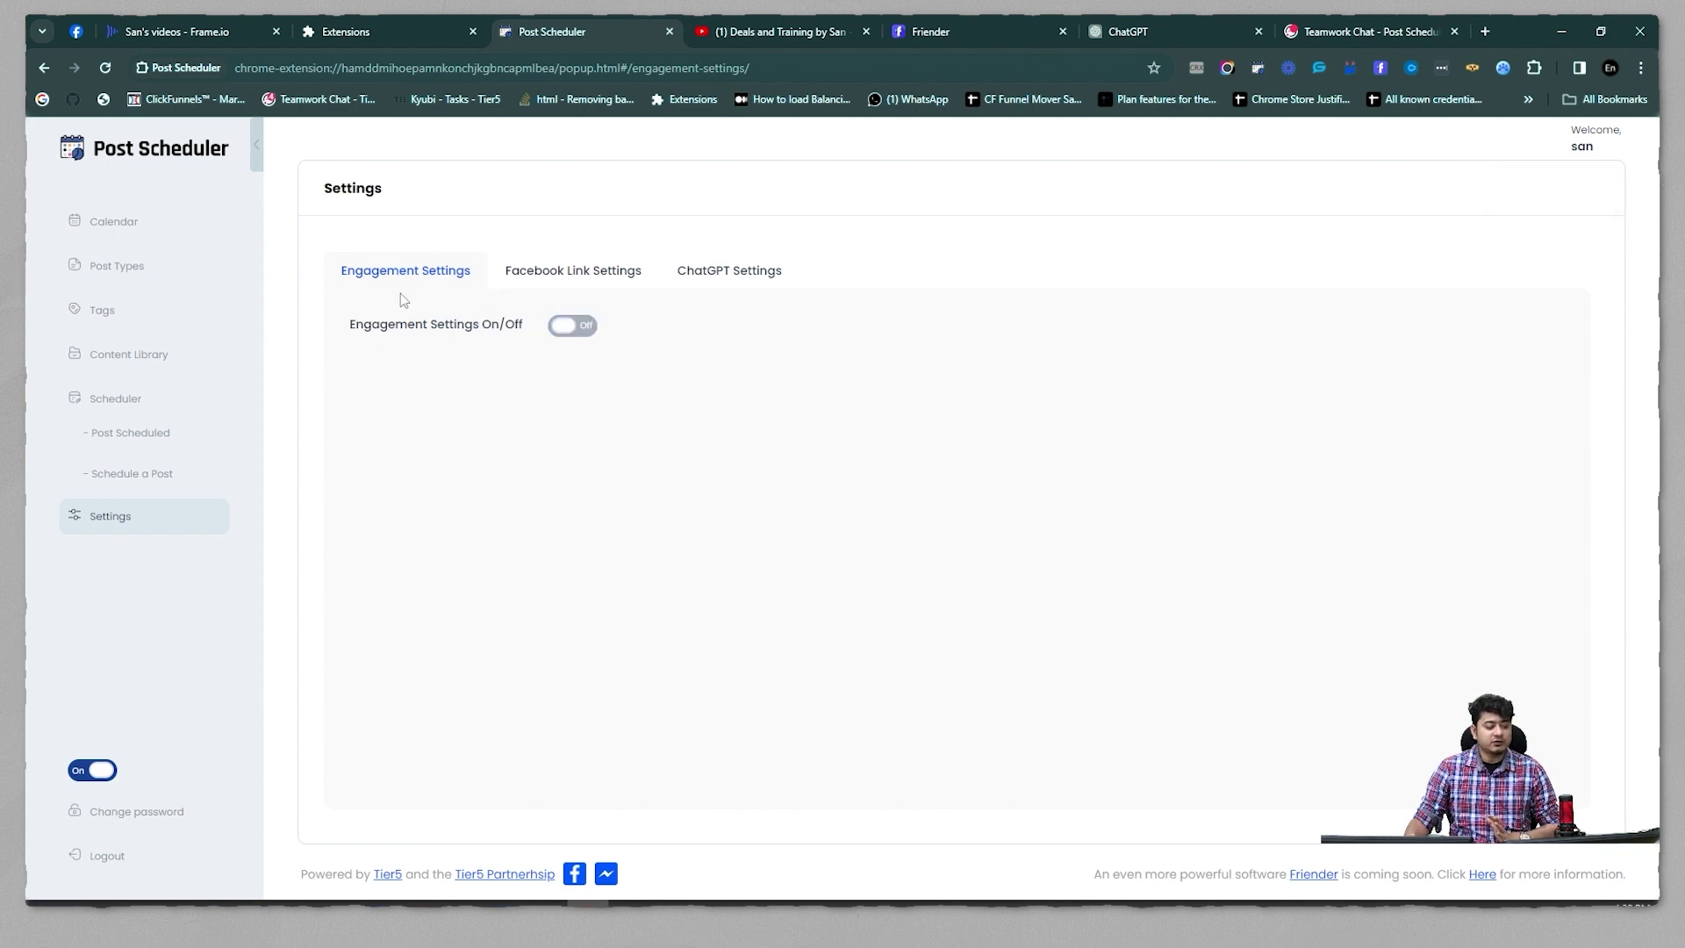
click(578, 326)
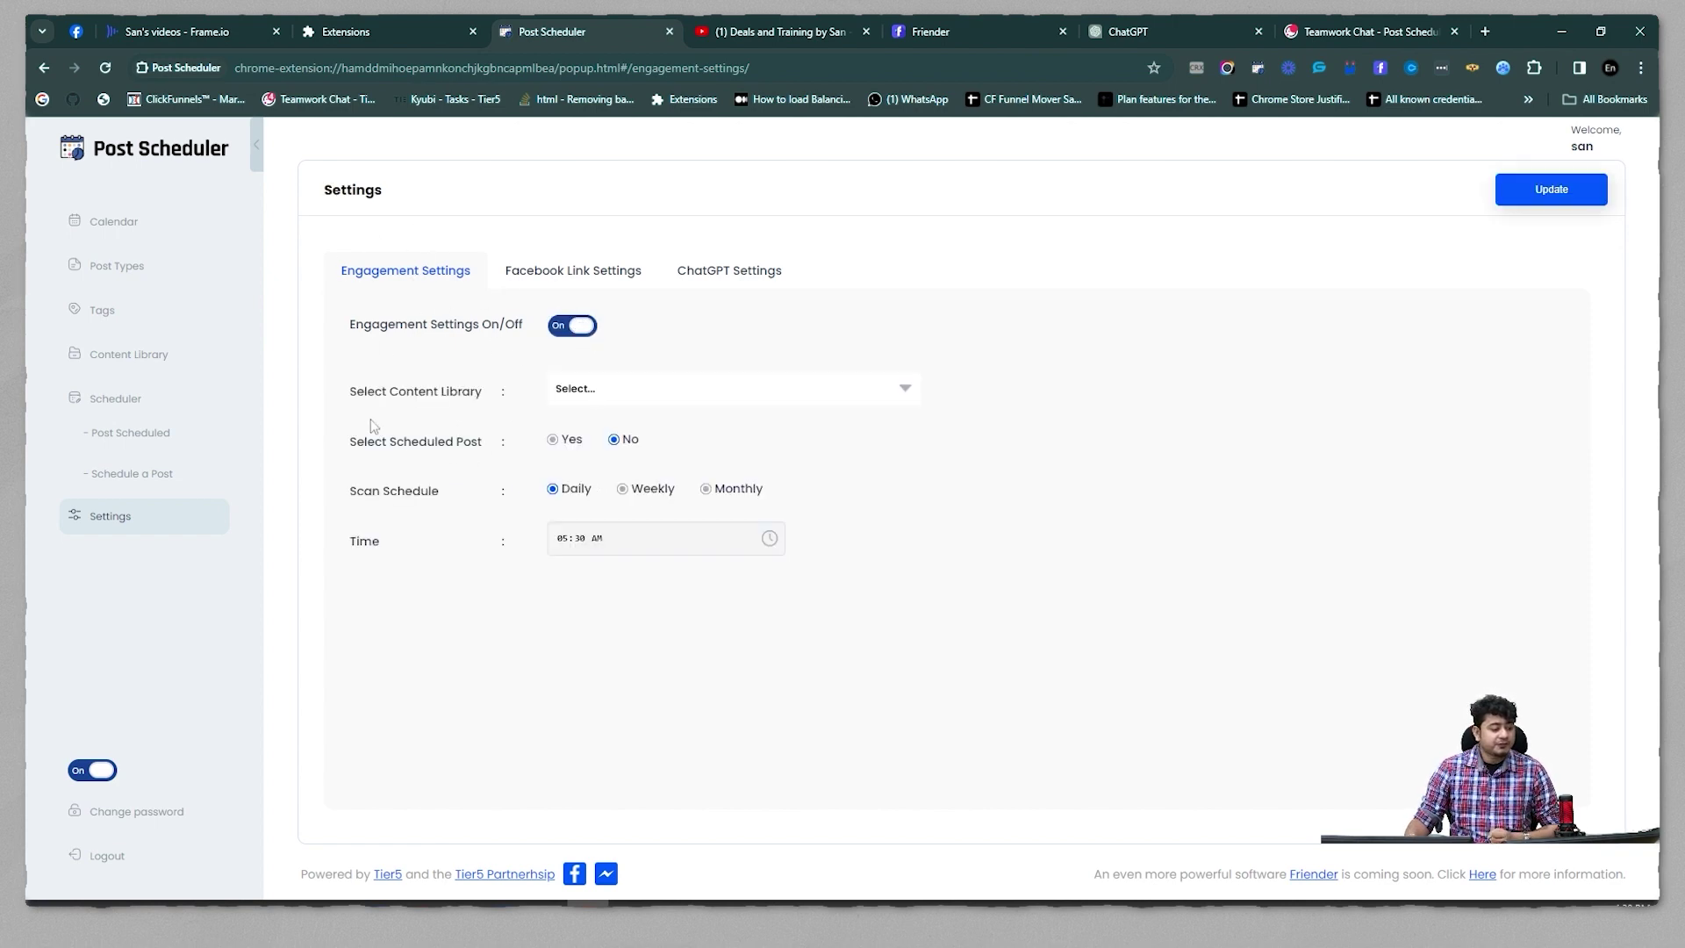
click(597, 392)
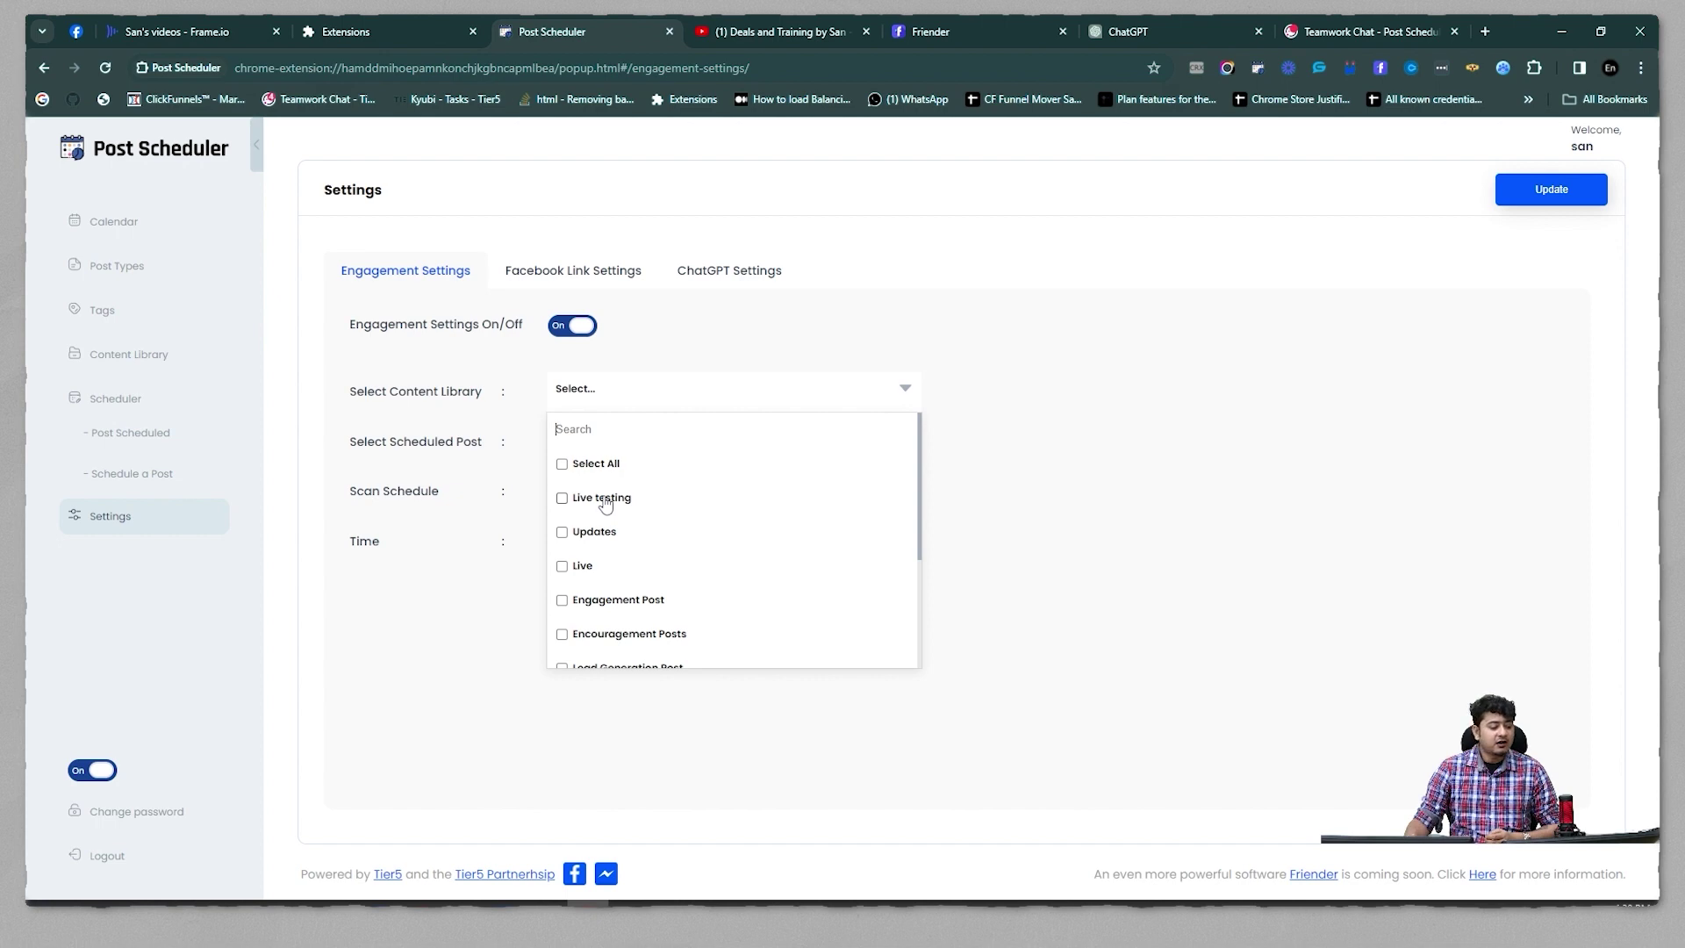
scroll(606, 502, down, 3)
scroll(605, 502, up, 3)
click(561, 463)
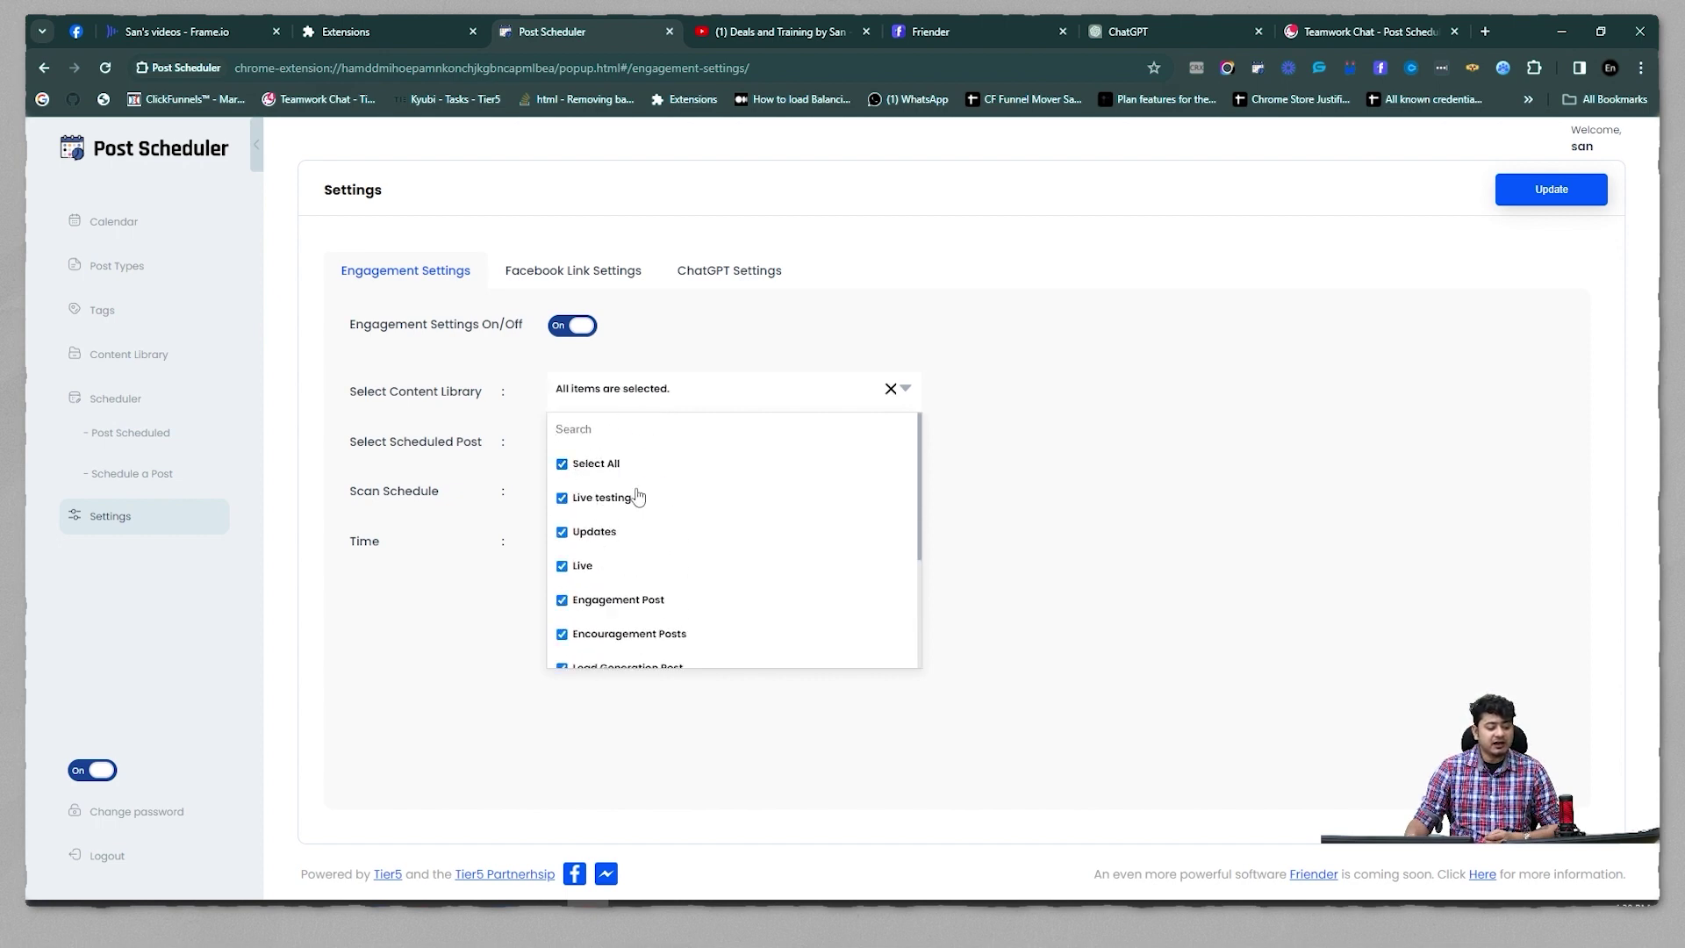
scroll(638, 508, down, 3)
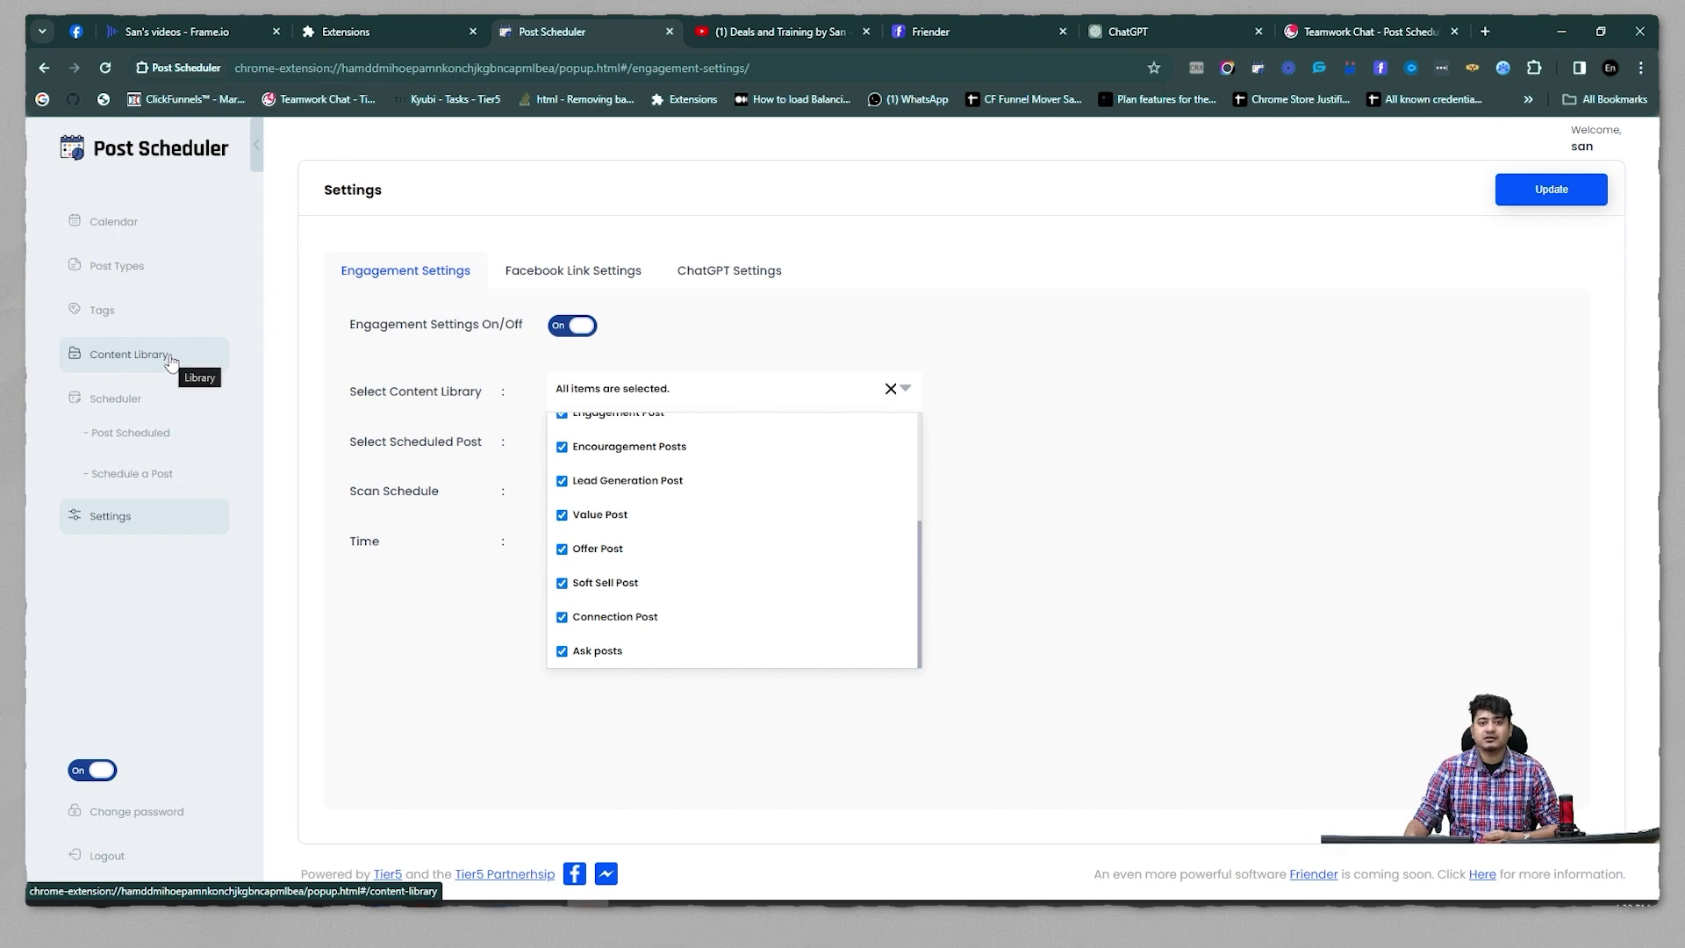
click(623, 486)
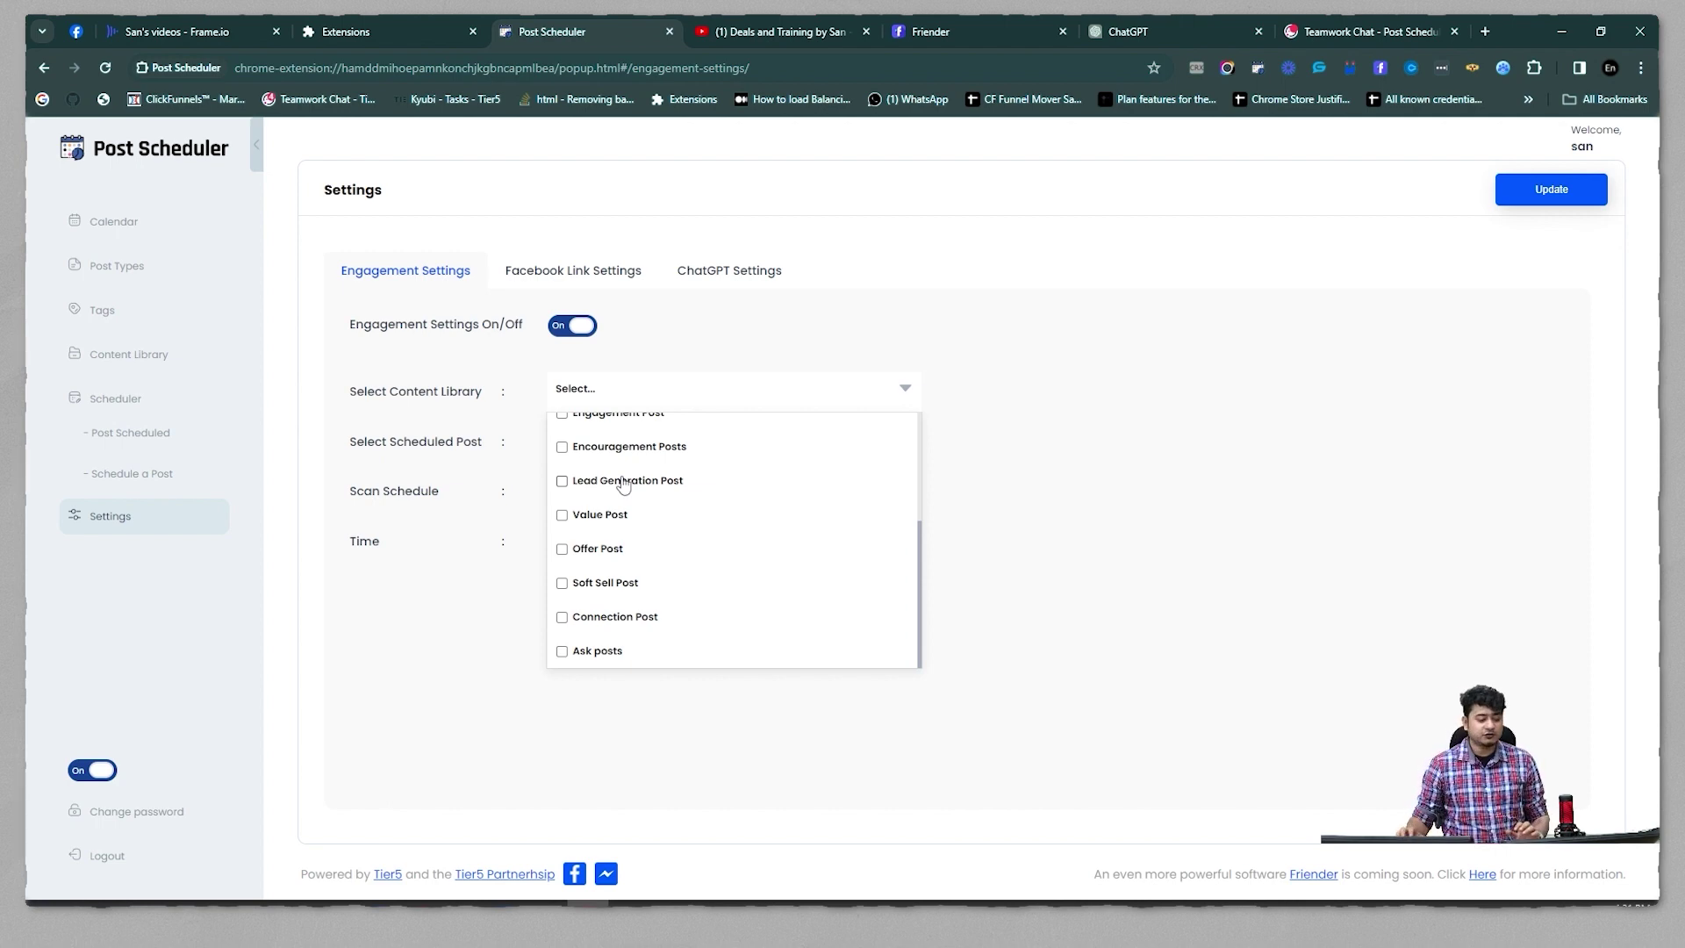
scroll(623, 485, up, 3)
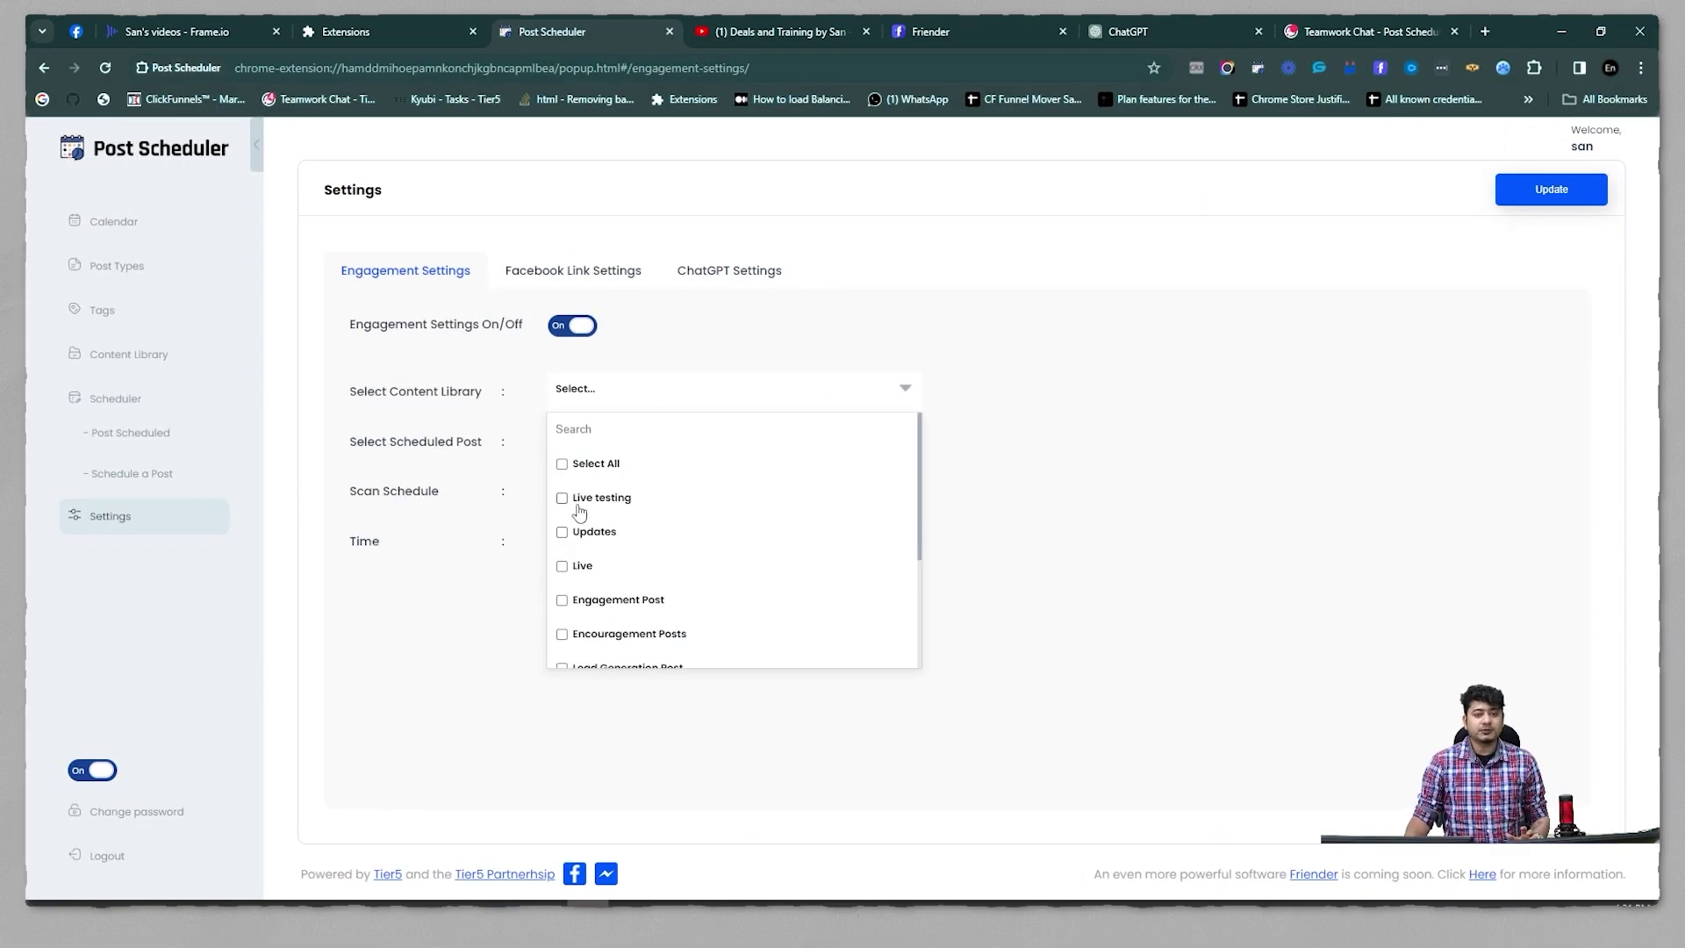
click(563, 497)
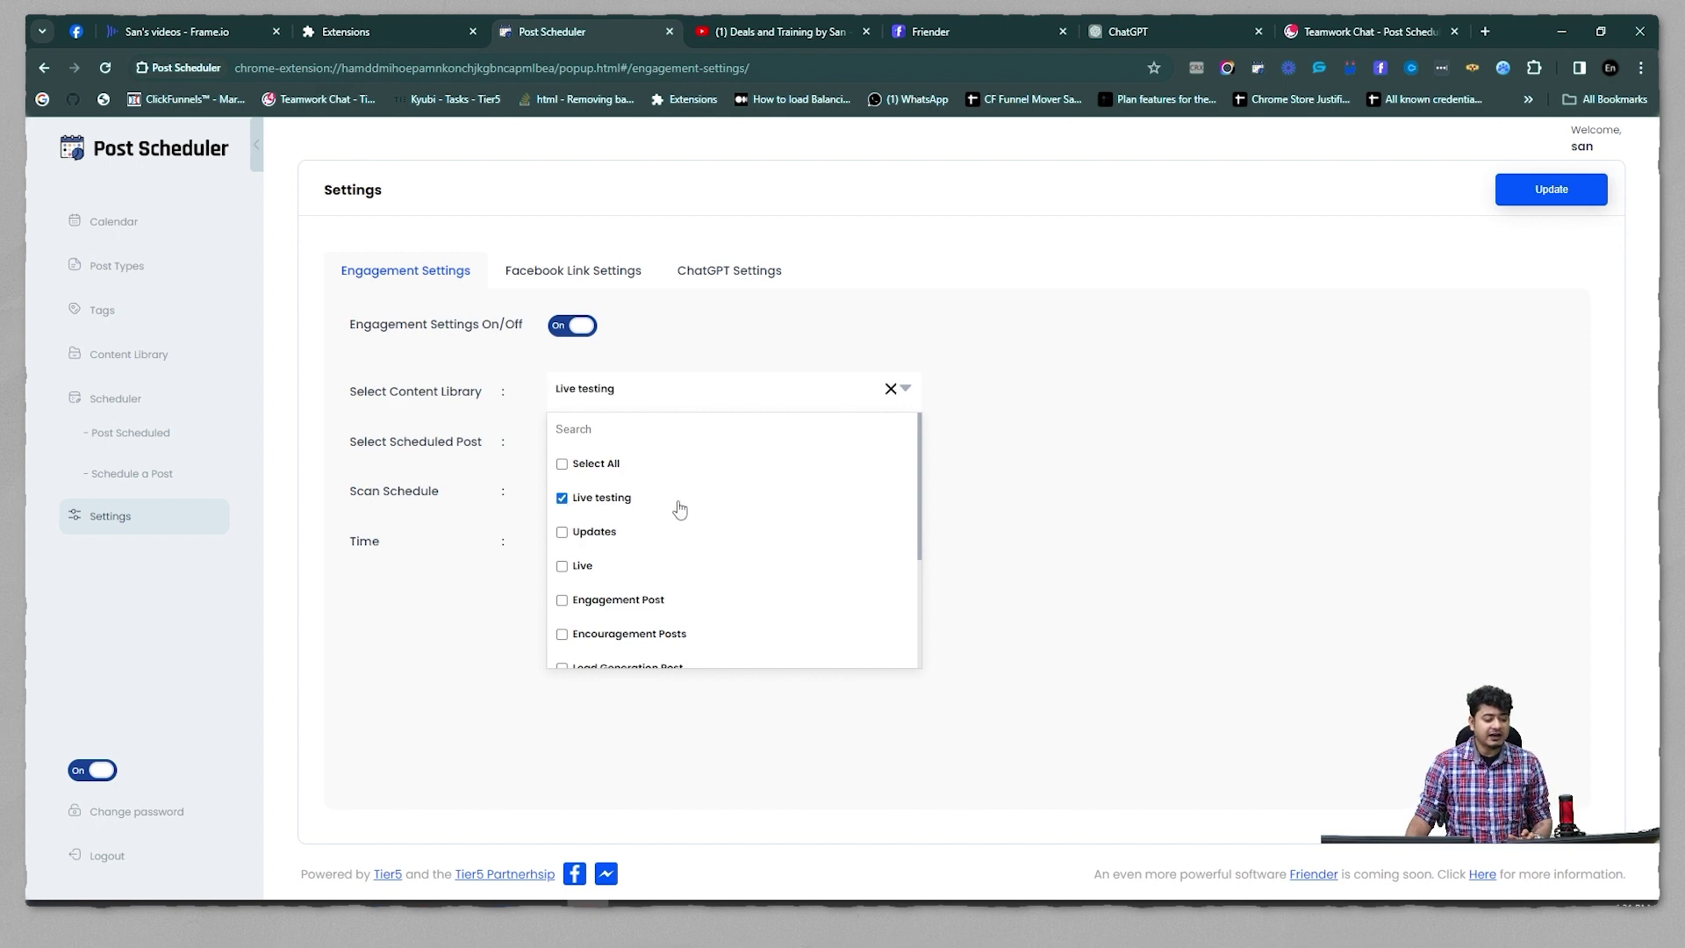
Change the engagement scan time to 05:30 PM, update, and confirm the Saved message
click(1018, 399)
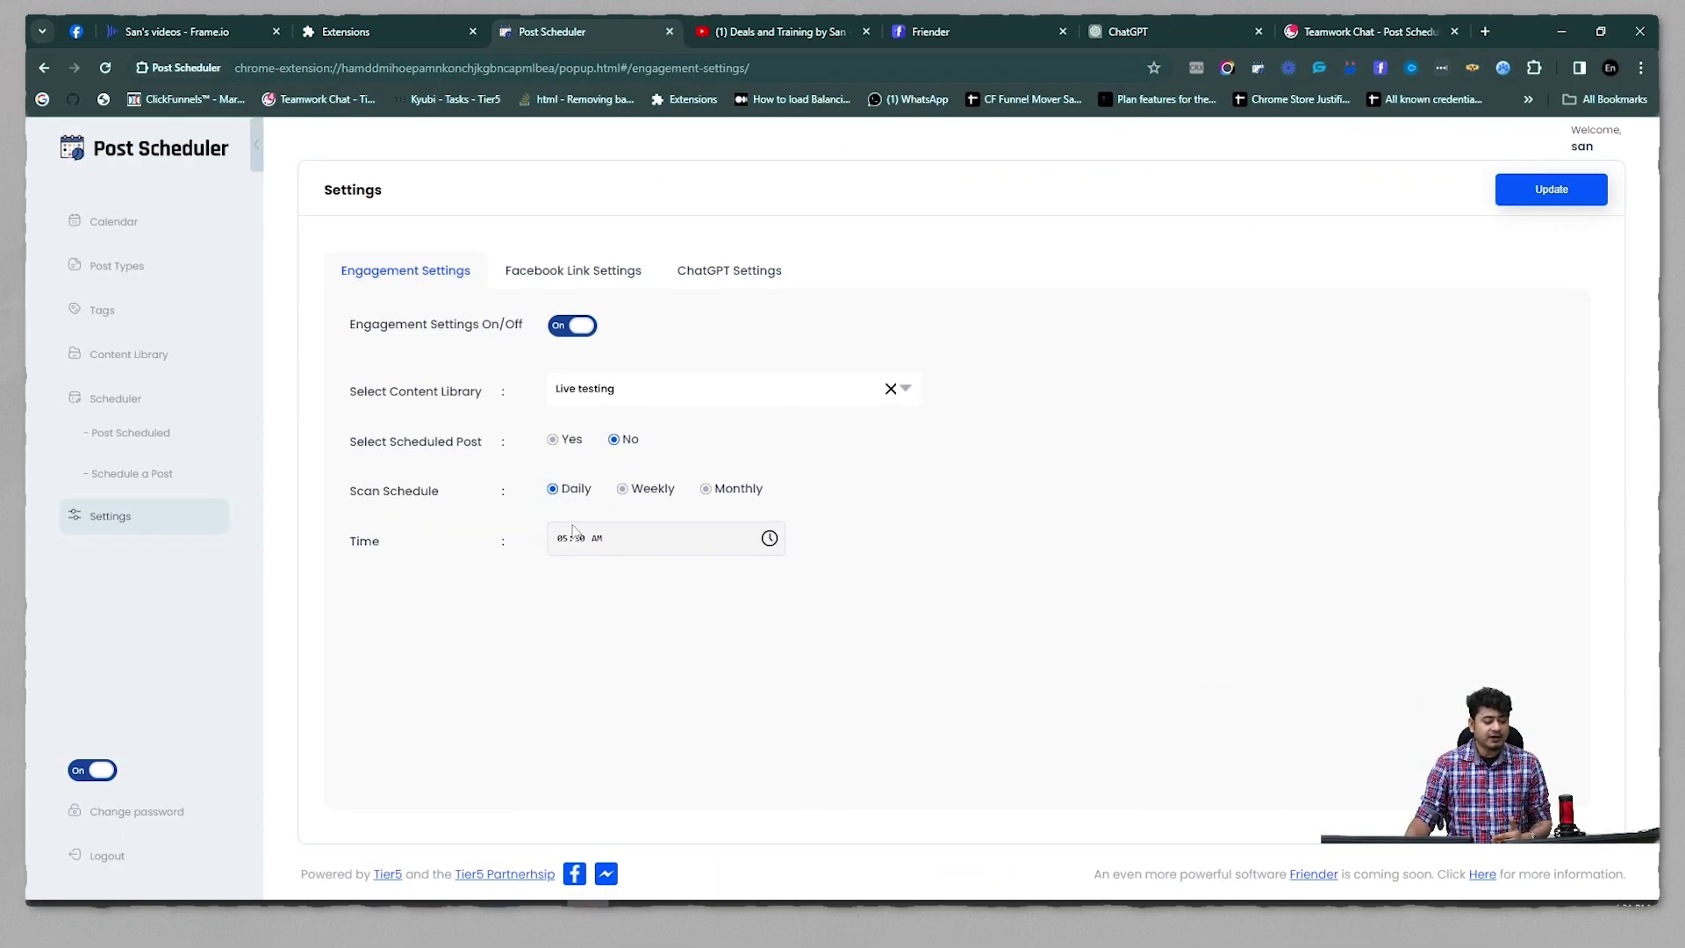
click(766, 544)
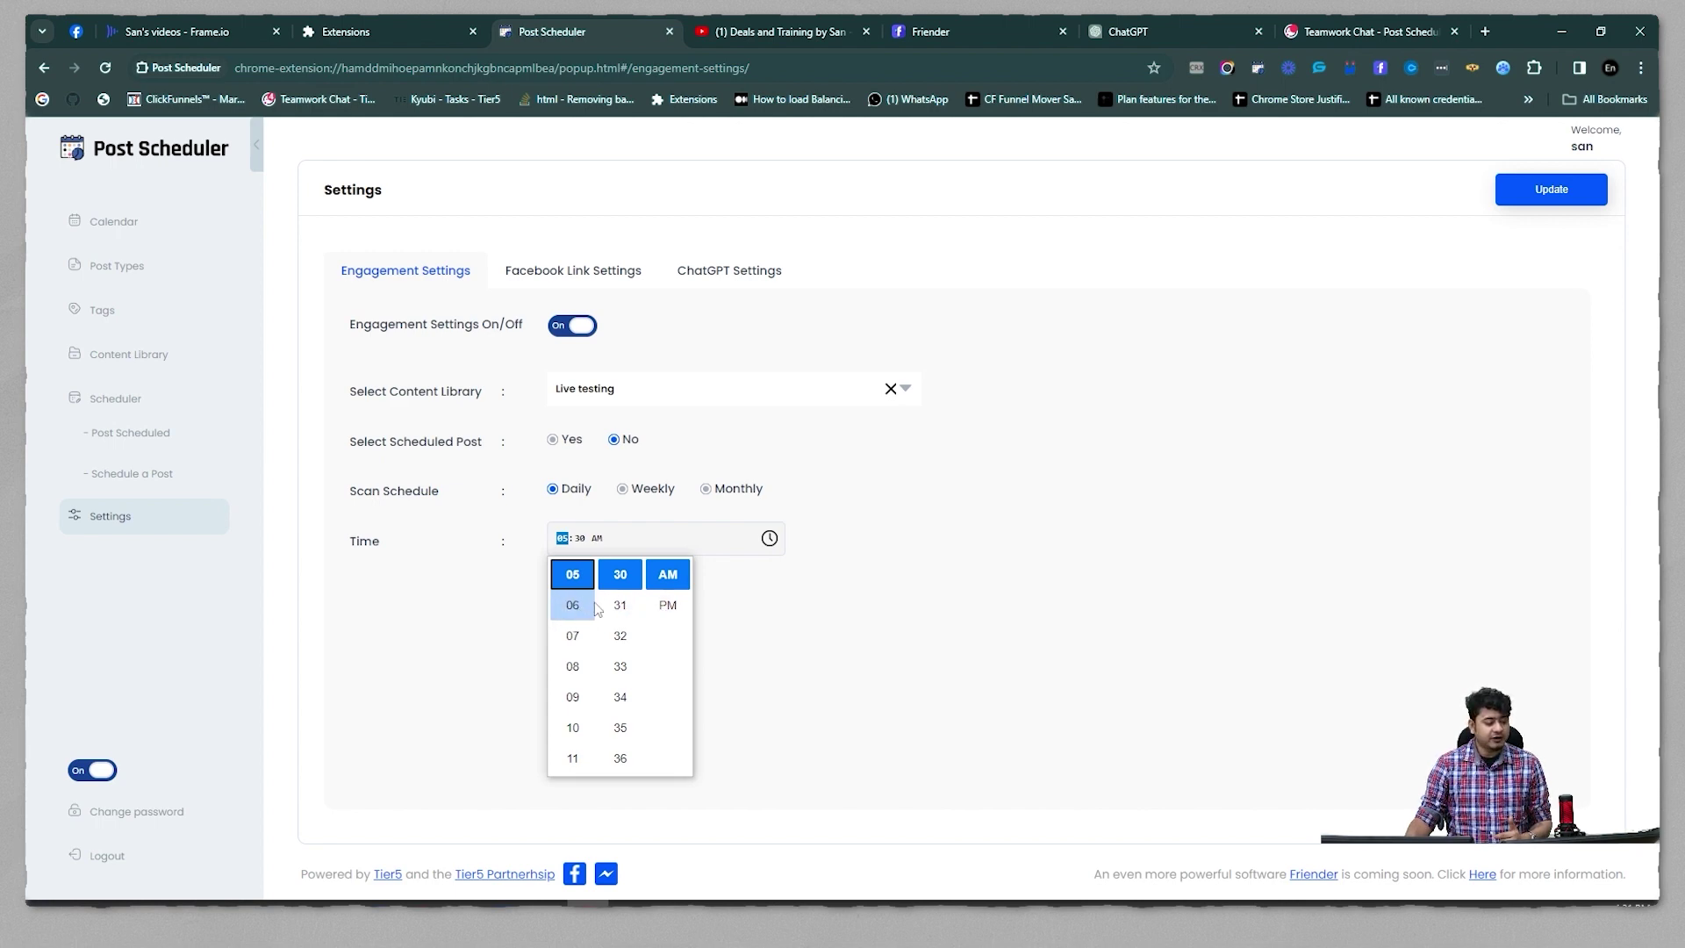
click(669, 604)
click(894, 597)
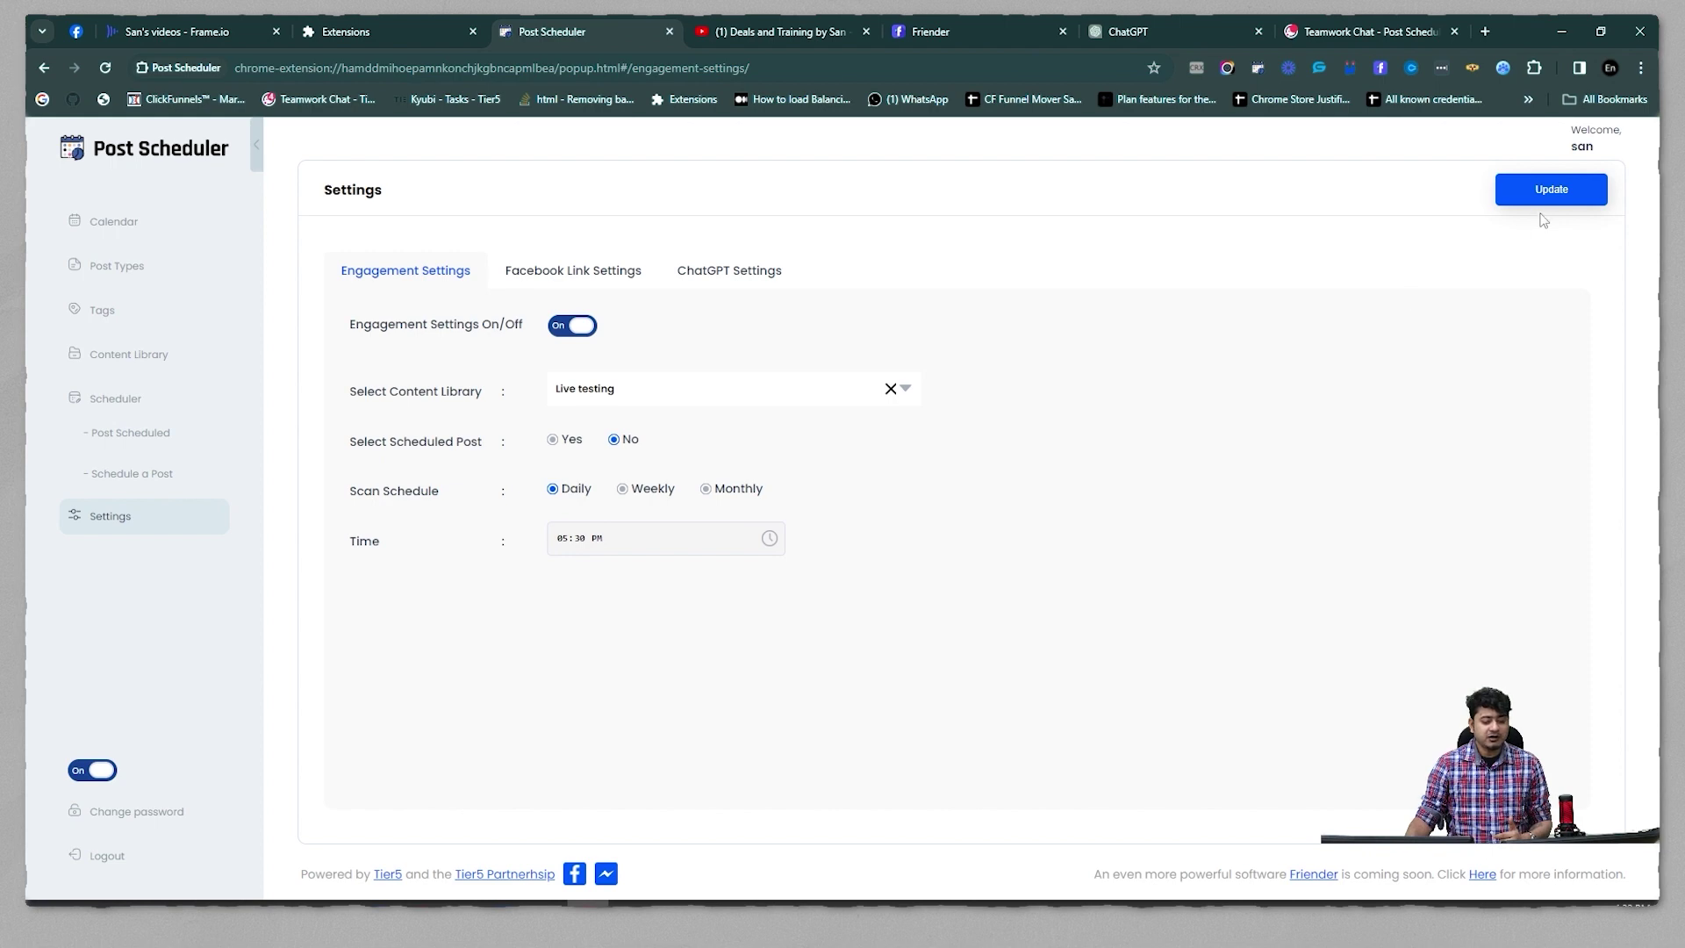
click(1550, 189)
click(840, 610)
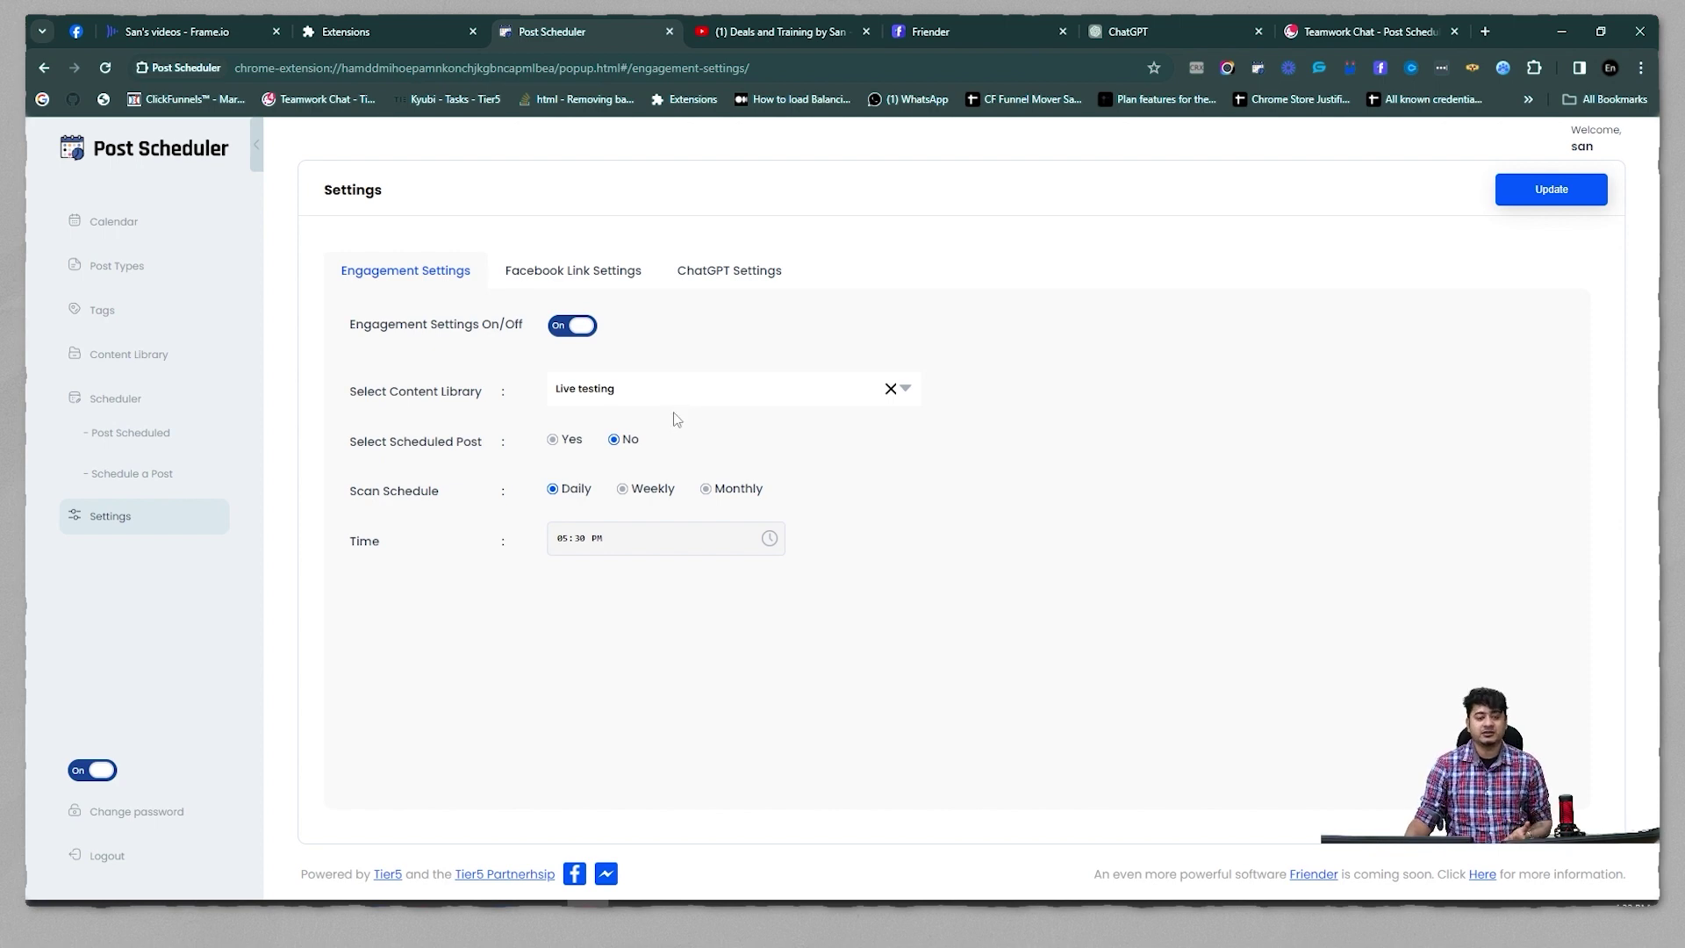
Scan the first Live testing post, then reload to show 20 likes and 87 comments
click(162, 356)
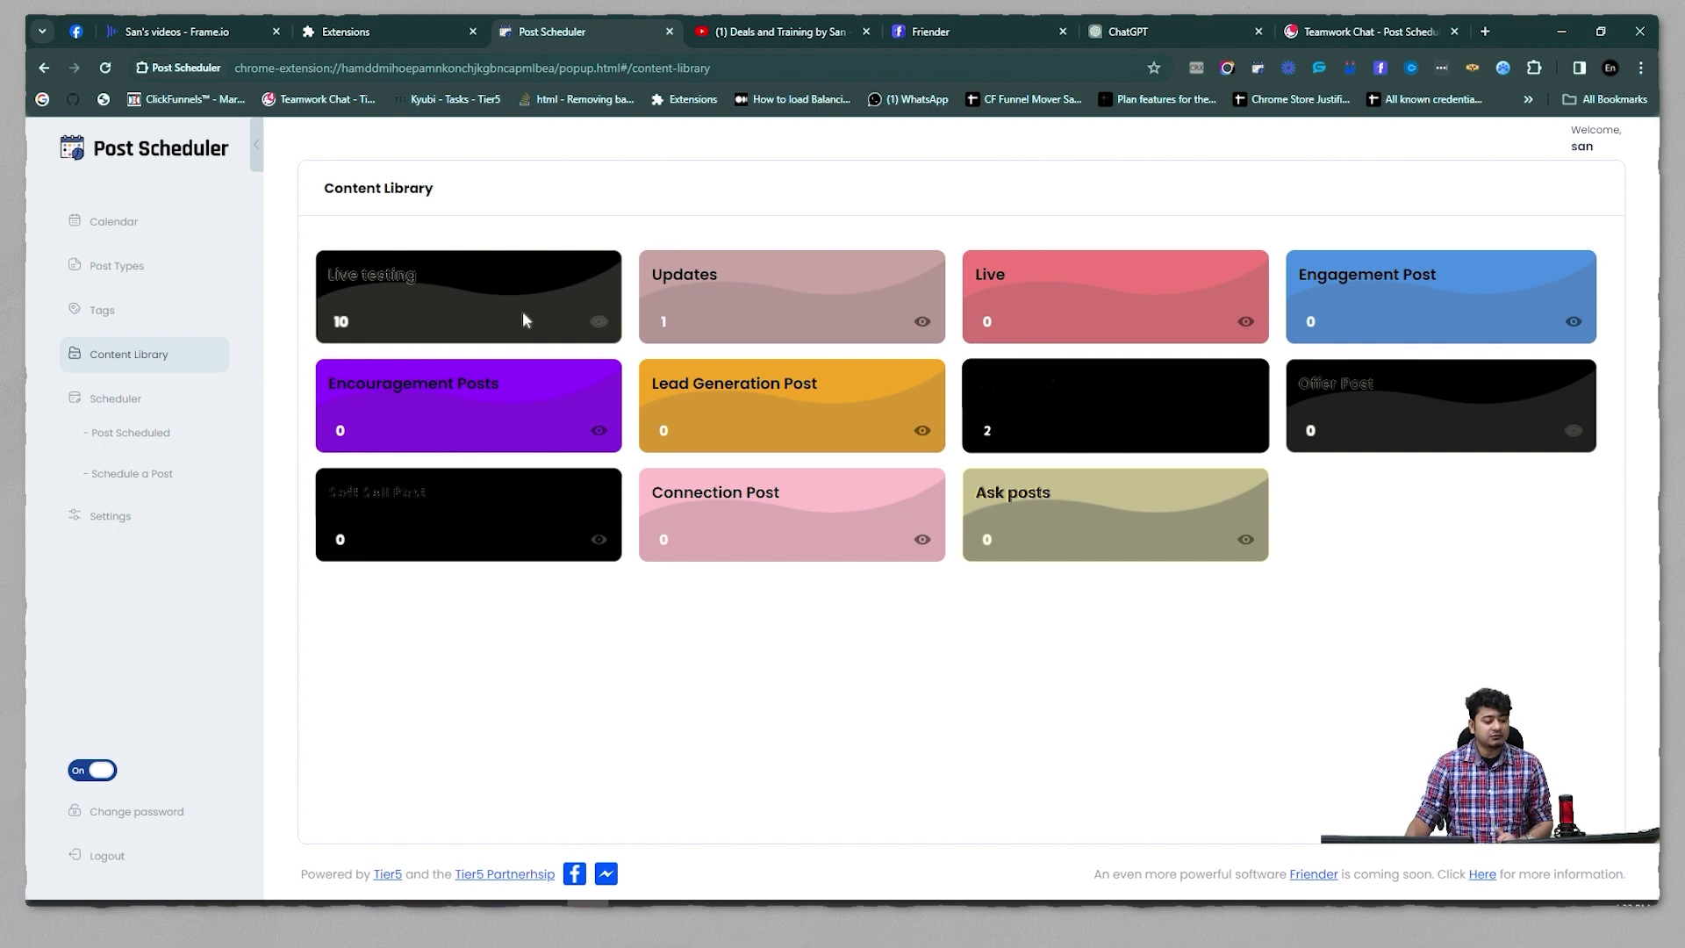
click(598, 321)
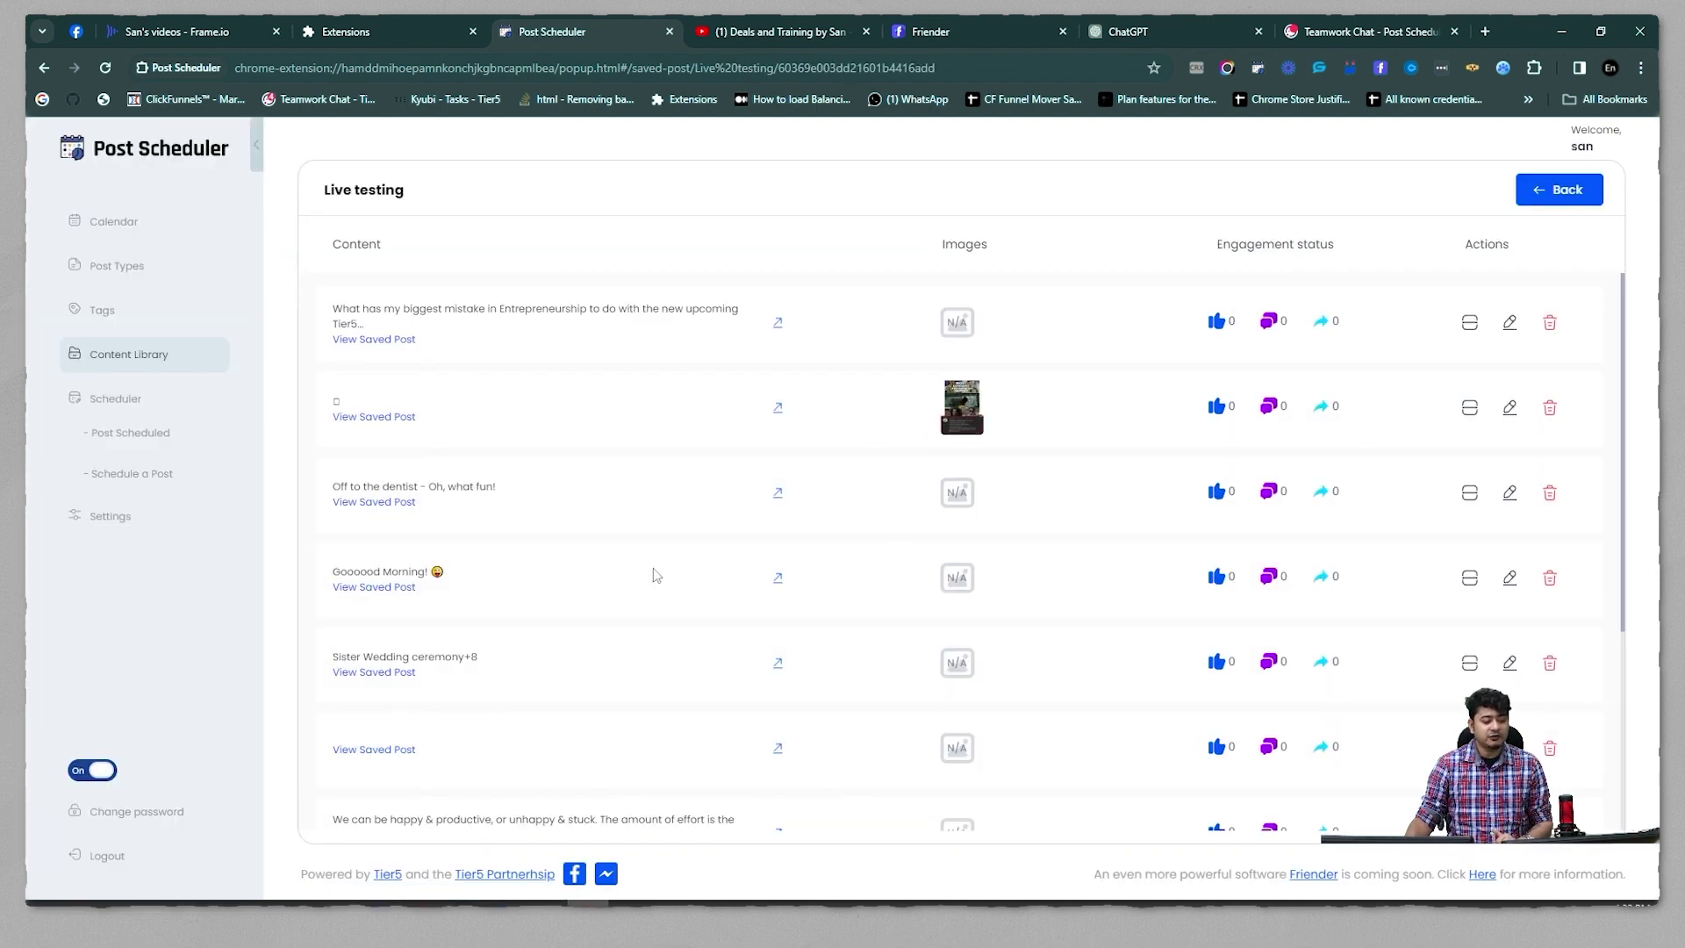
click(1470, 325)
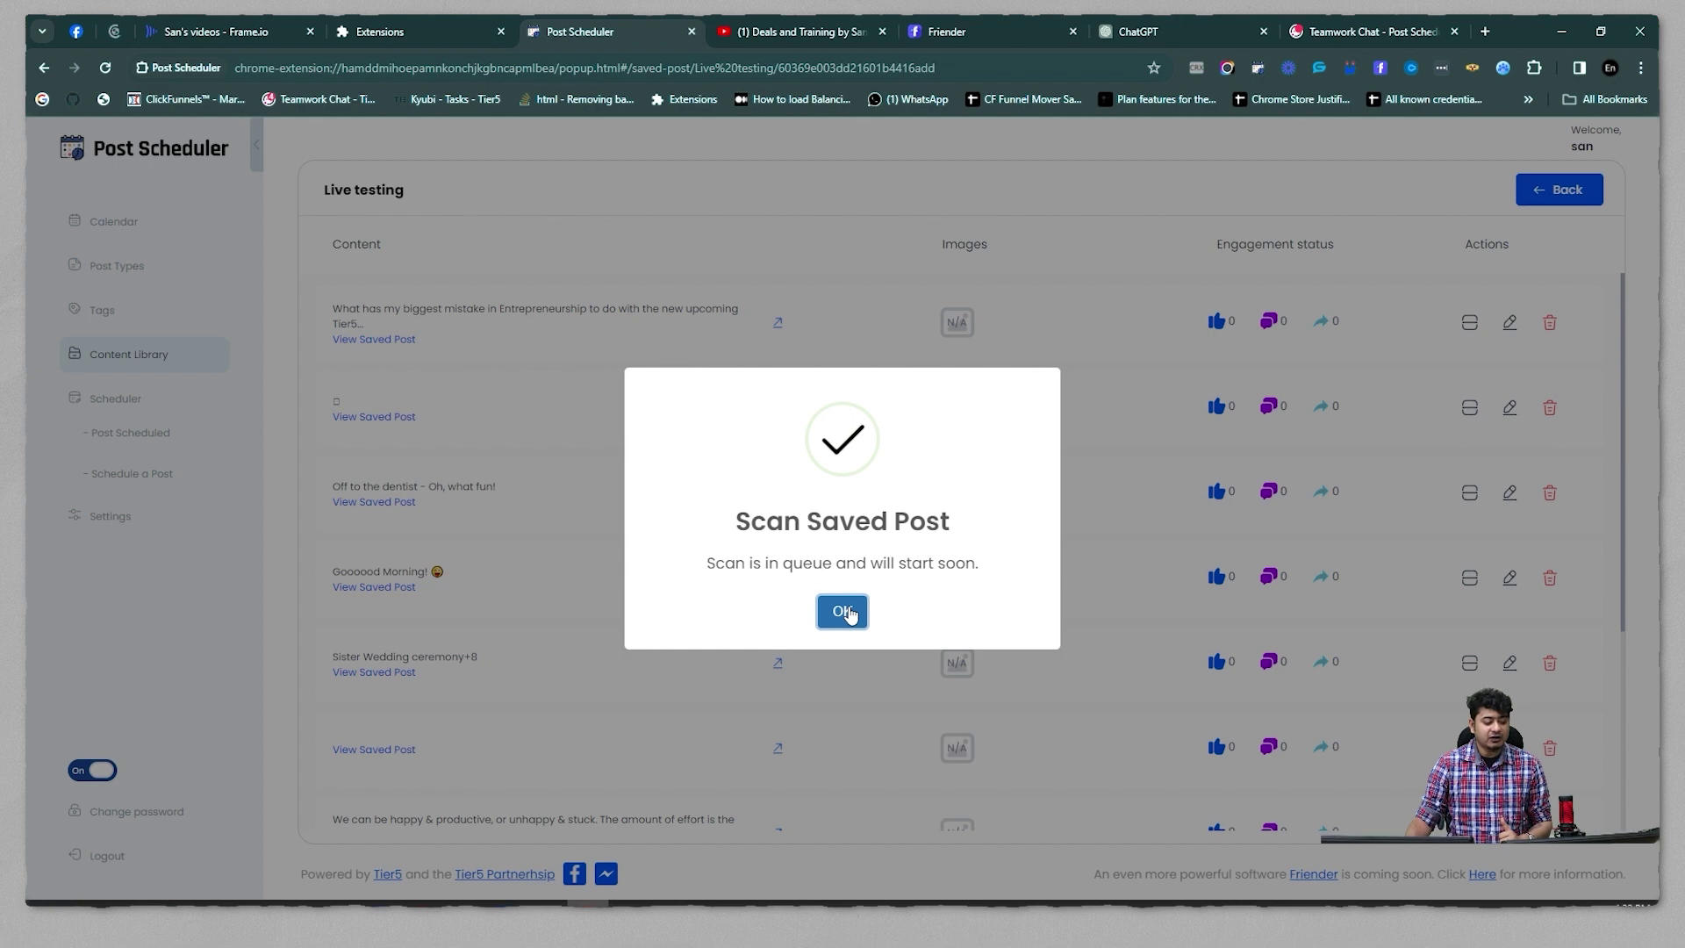
click(843, 611)
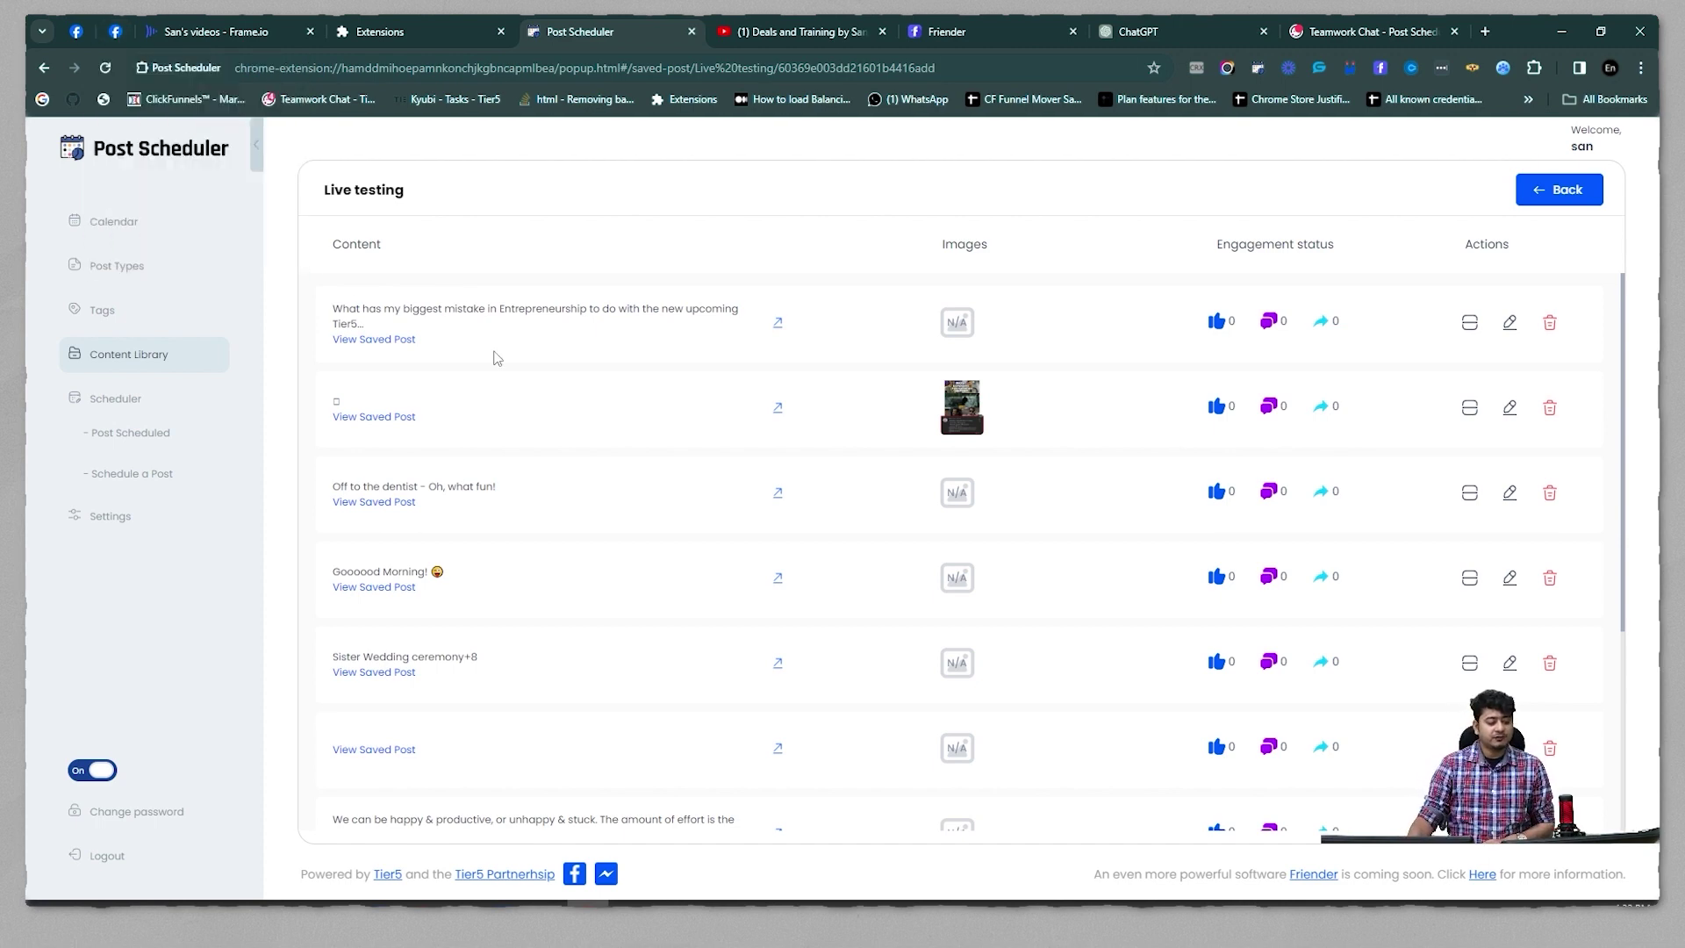
mouse_move(127, 41)
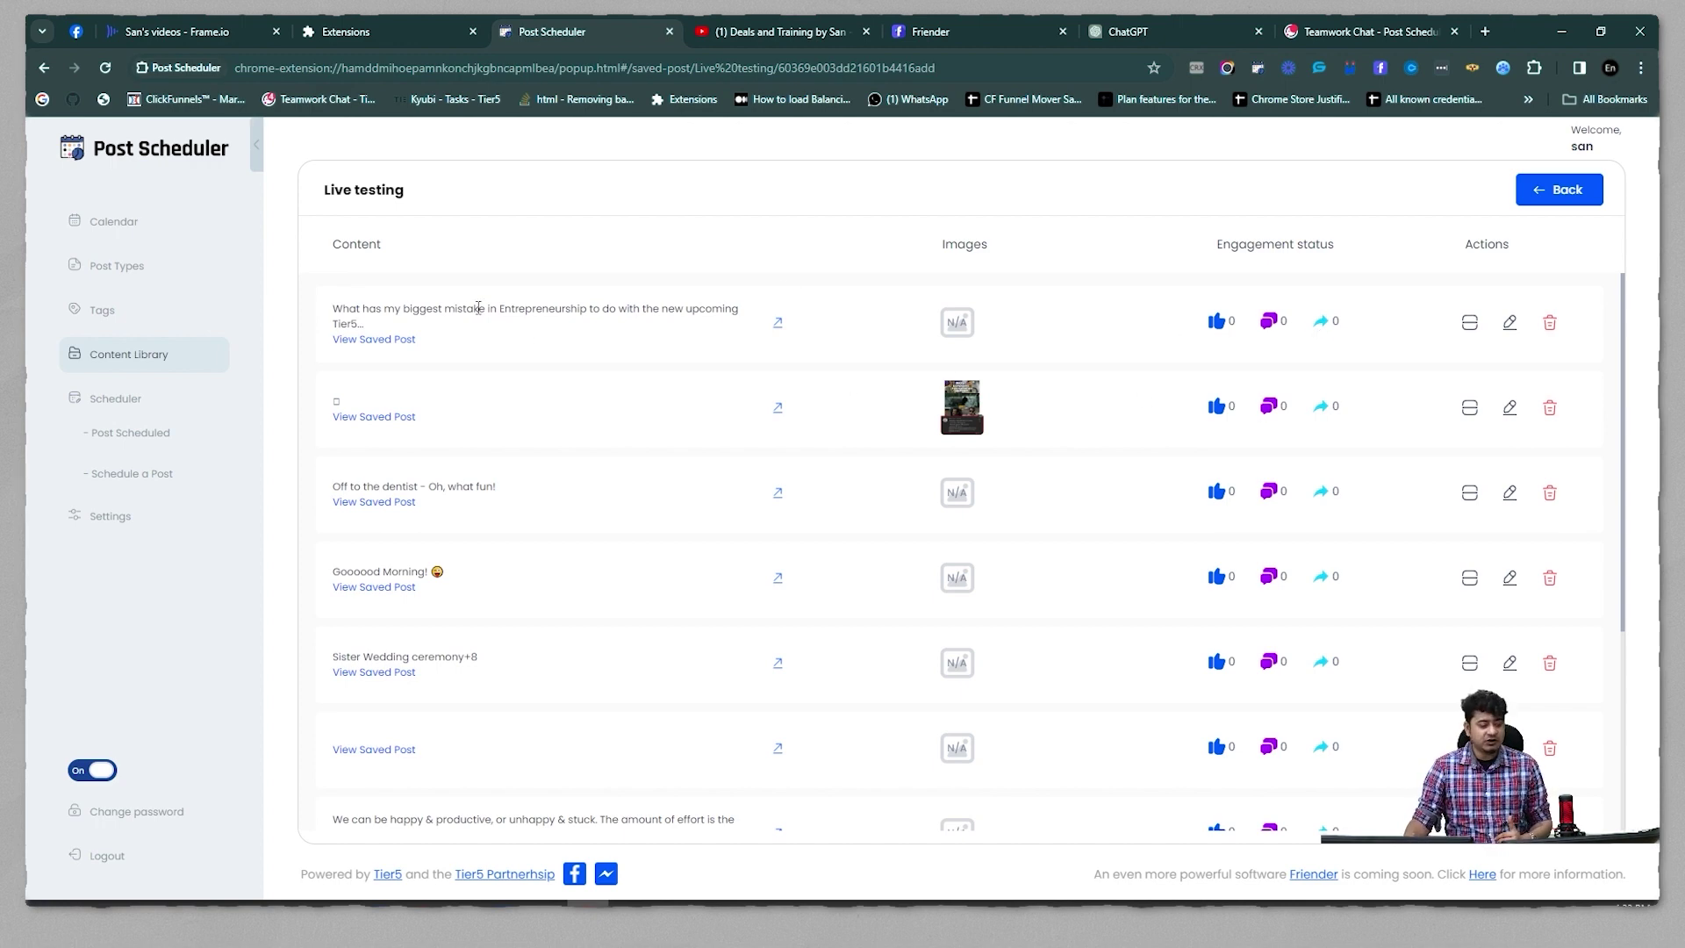
click(105, 68)
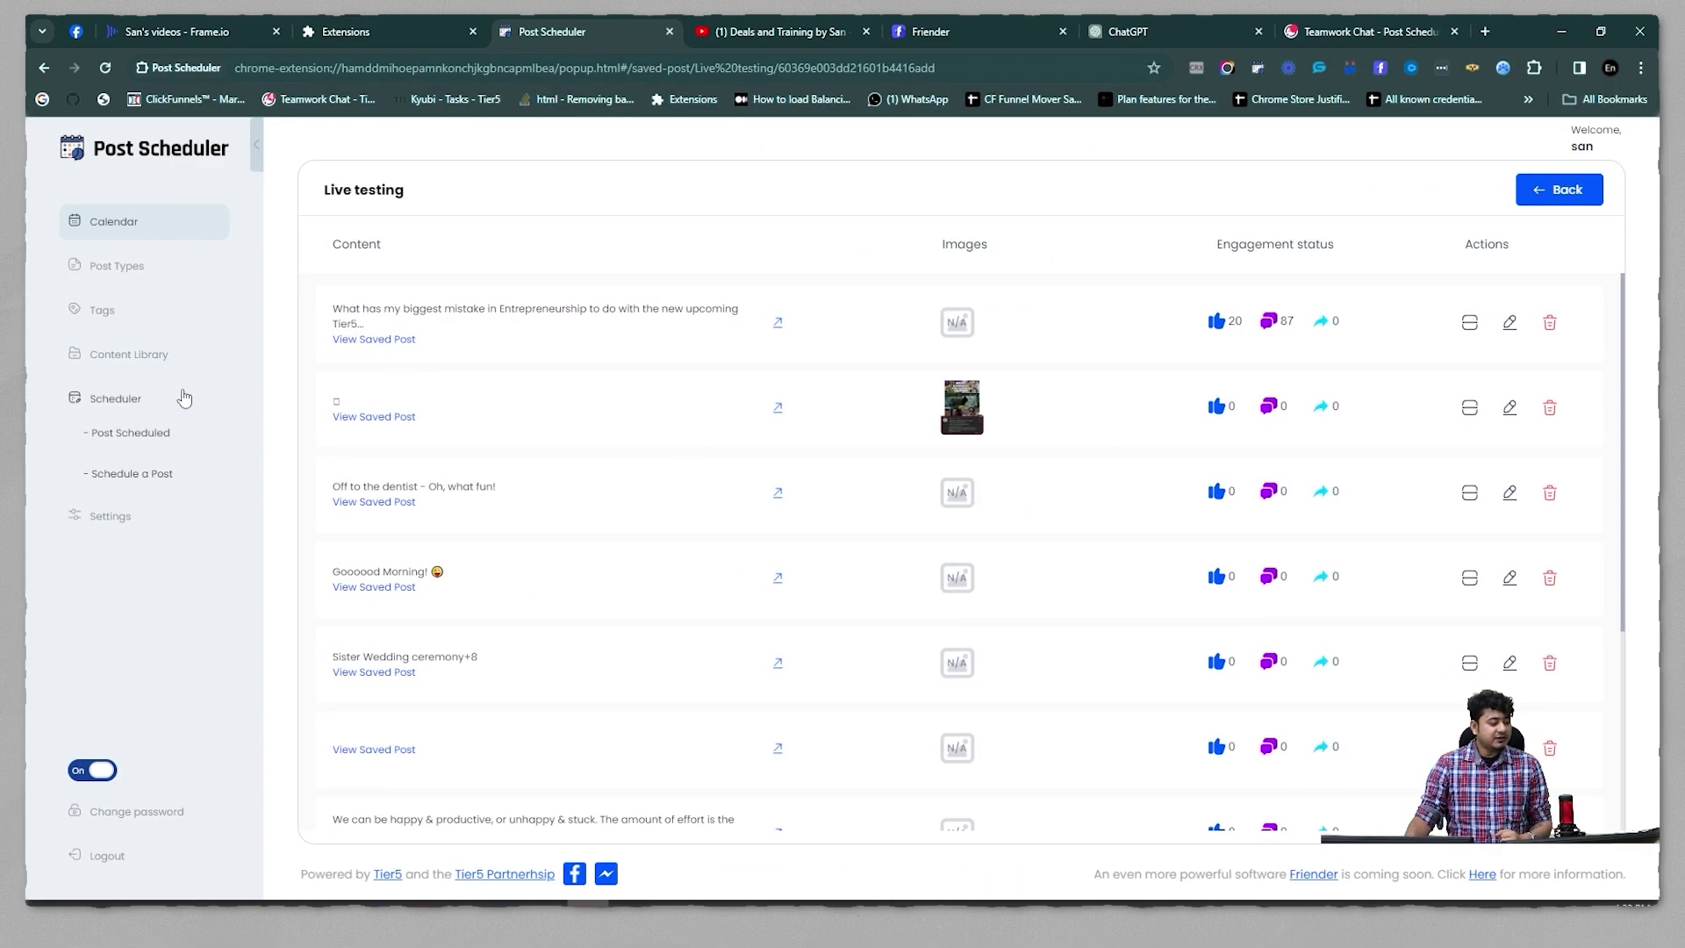
Browse the Post Scheduled list of scheduled posts
click(149, 430)
scroll(702, 526, down, 5)
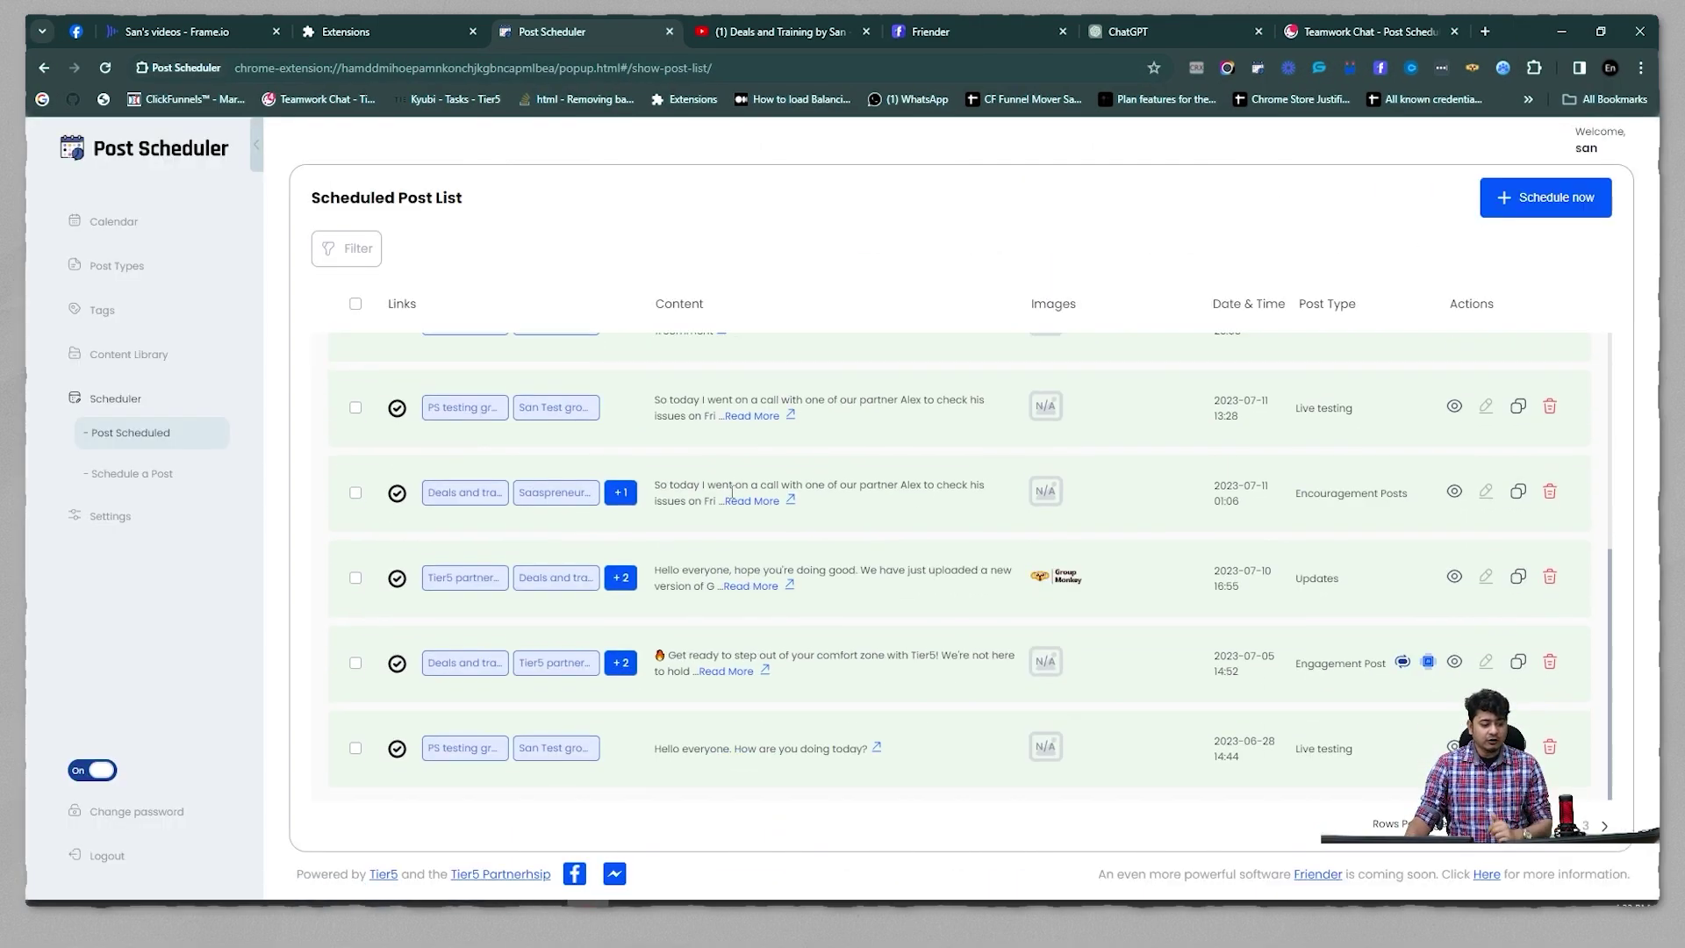
scroll(730, 539, up, 5)
scroll(737, 492, down, 5)
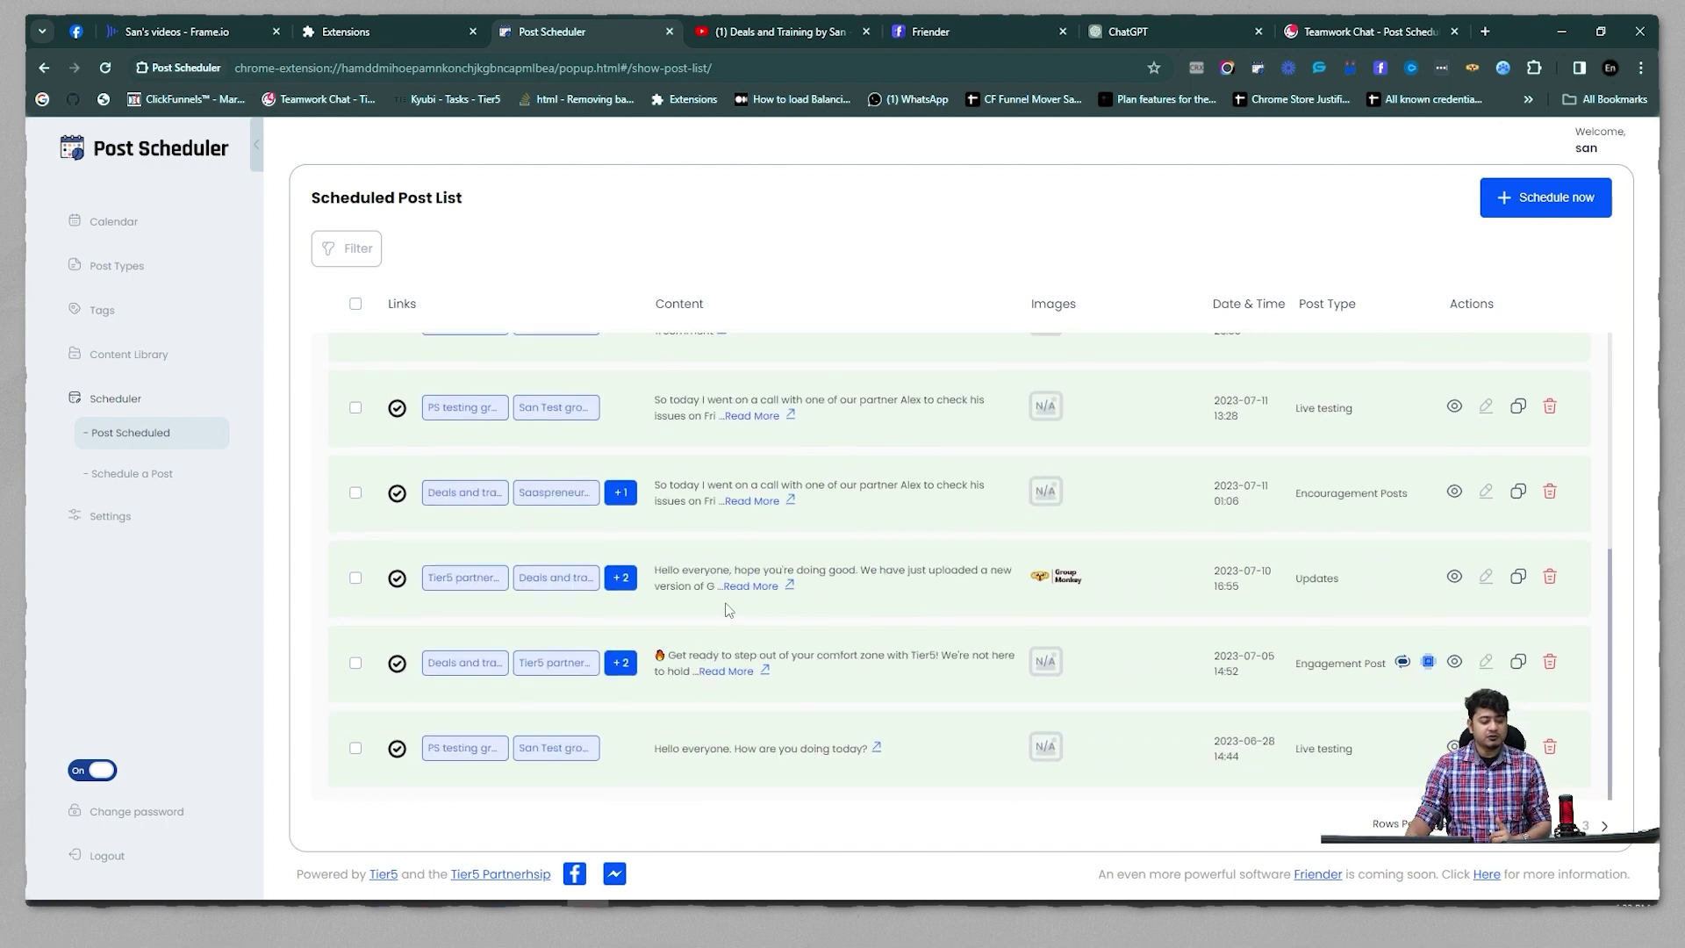
scroll(702, 517, up, 5)
Set Select Scheduled Post to Yes with Select All post types, then update the settings
click(121, 516)
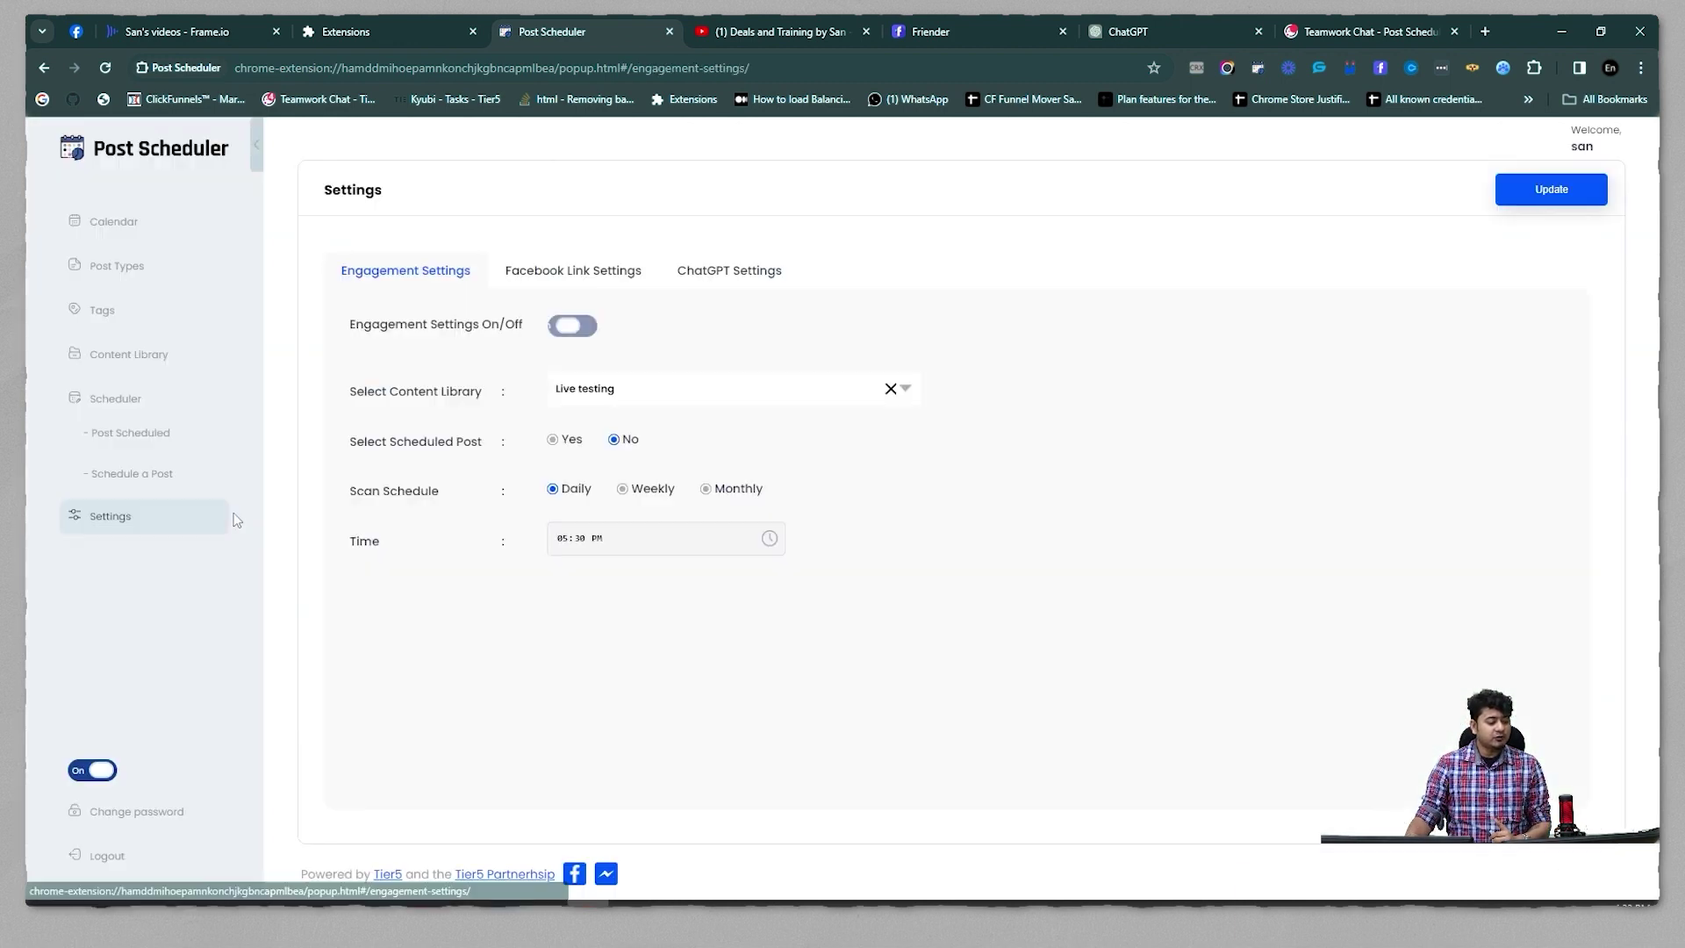
click(552, 440)
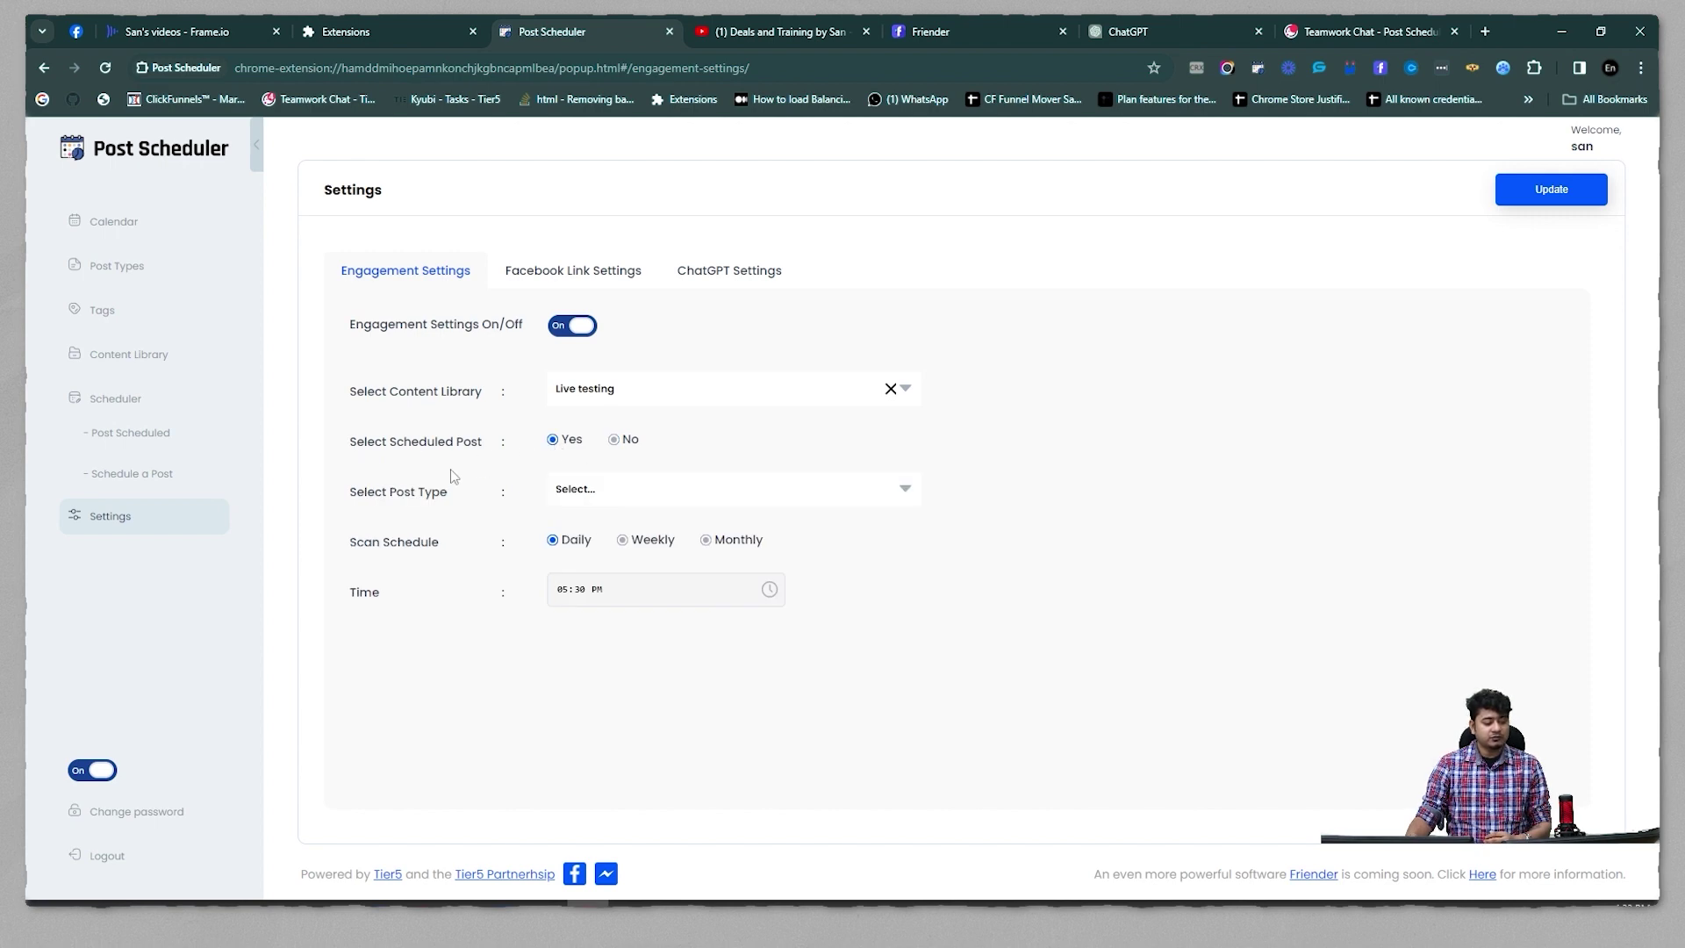
click(633, 490)
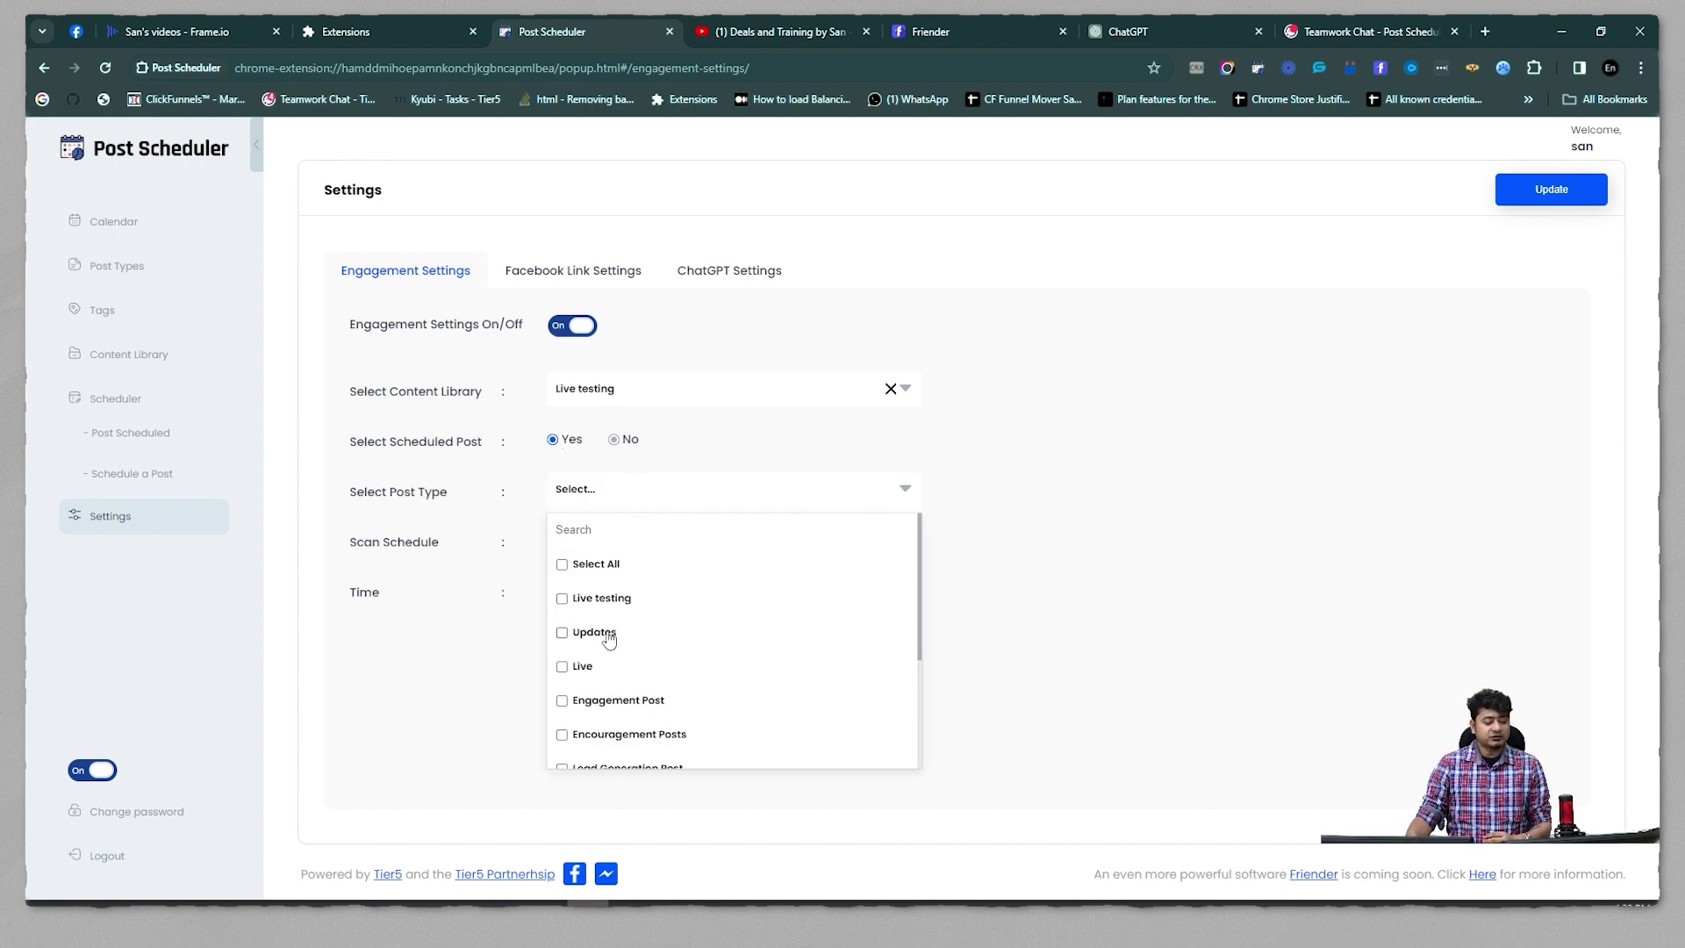
scroll(619, 625, down, 1)
scroll(627, 625, up, 1)
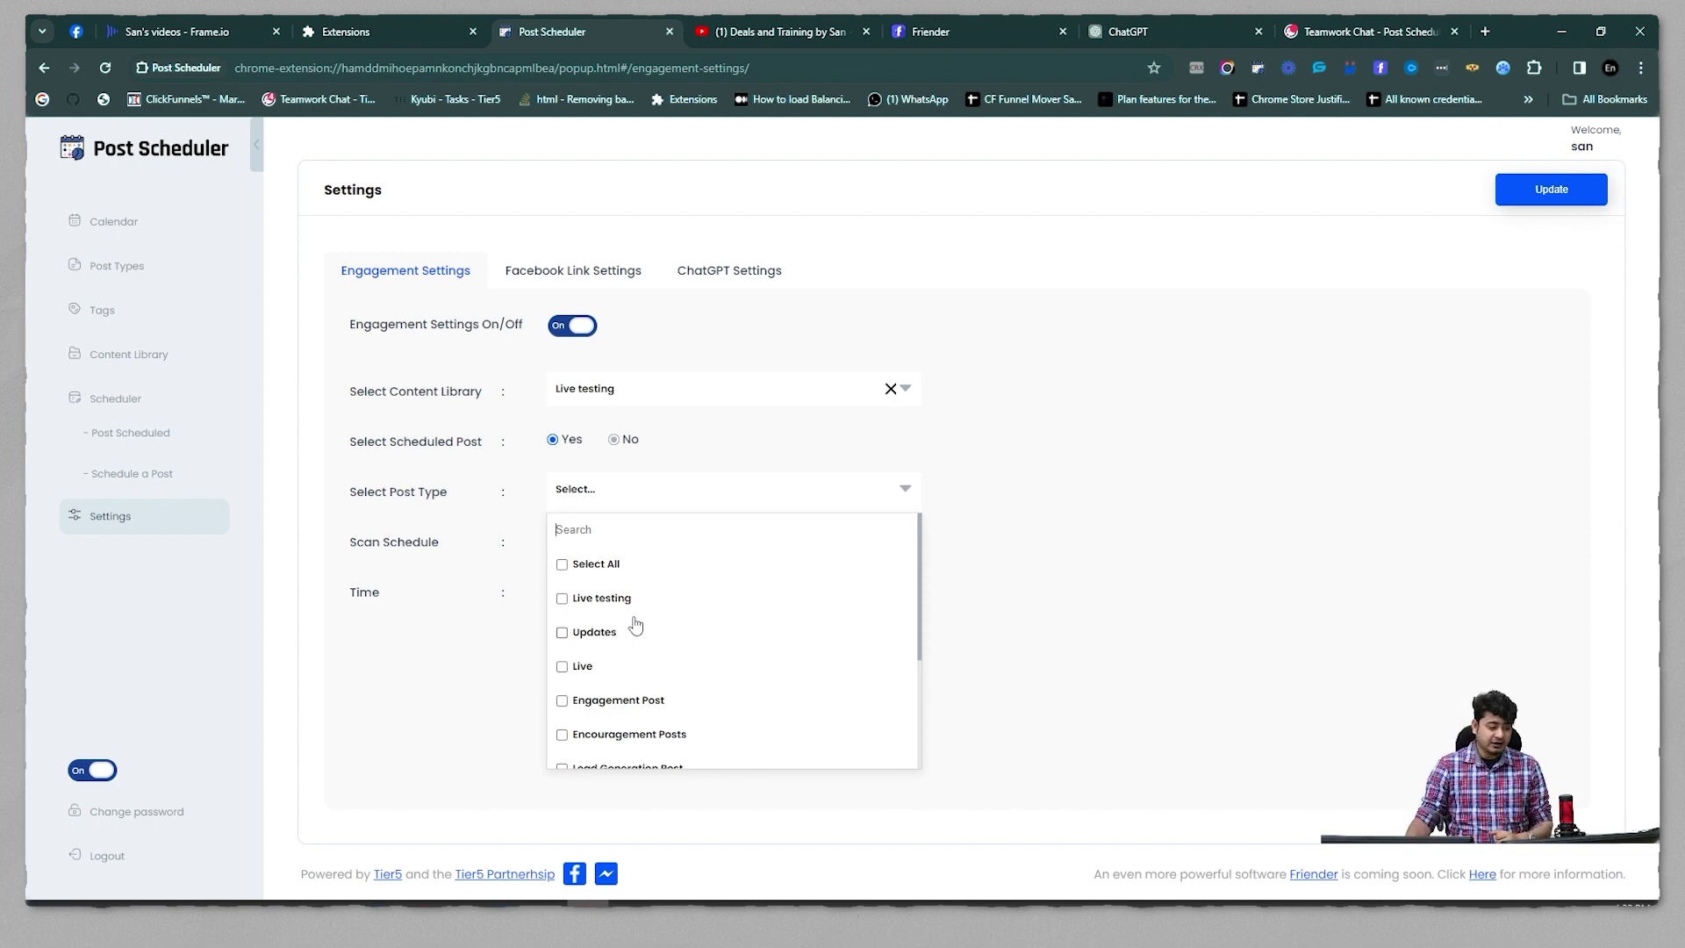
click(590, 566)
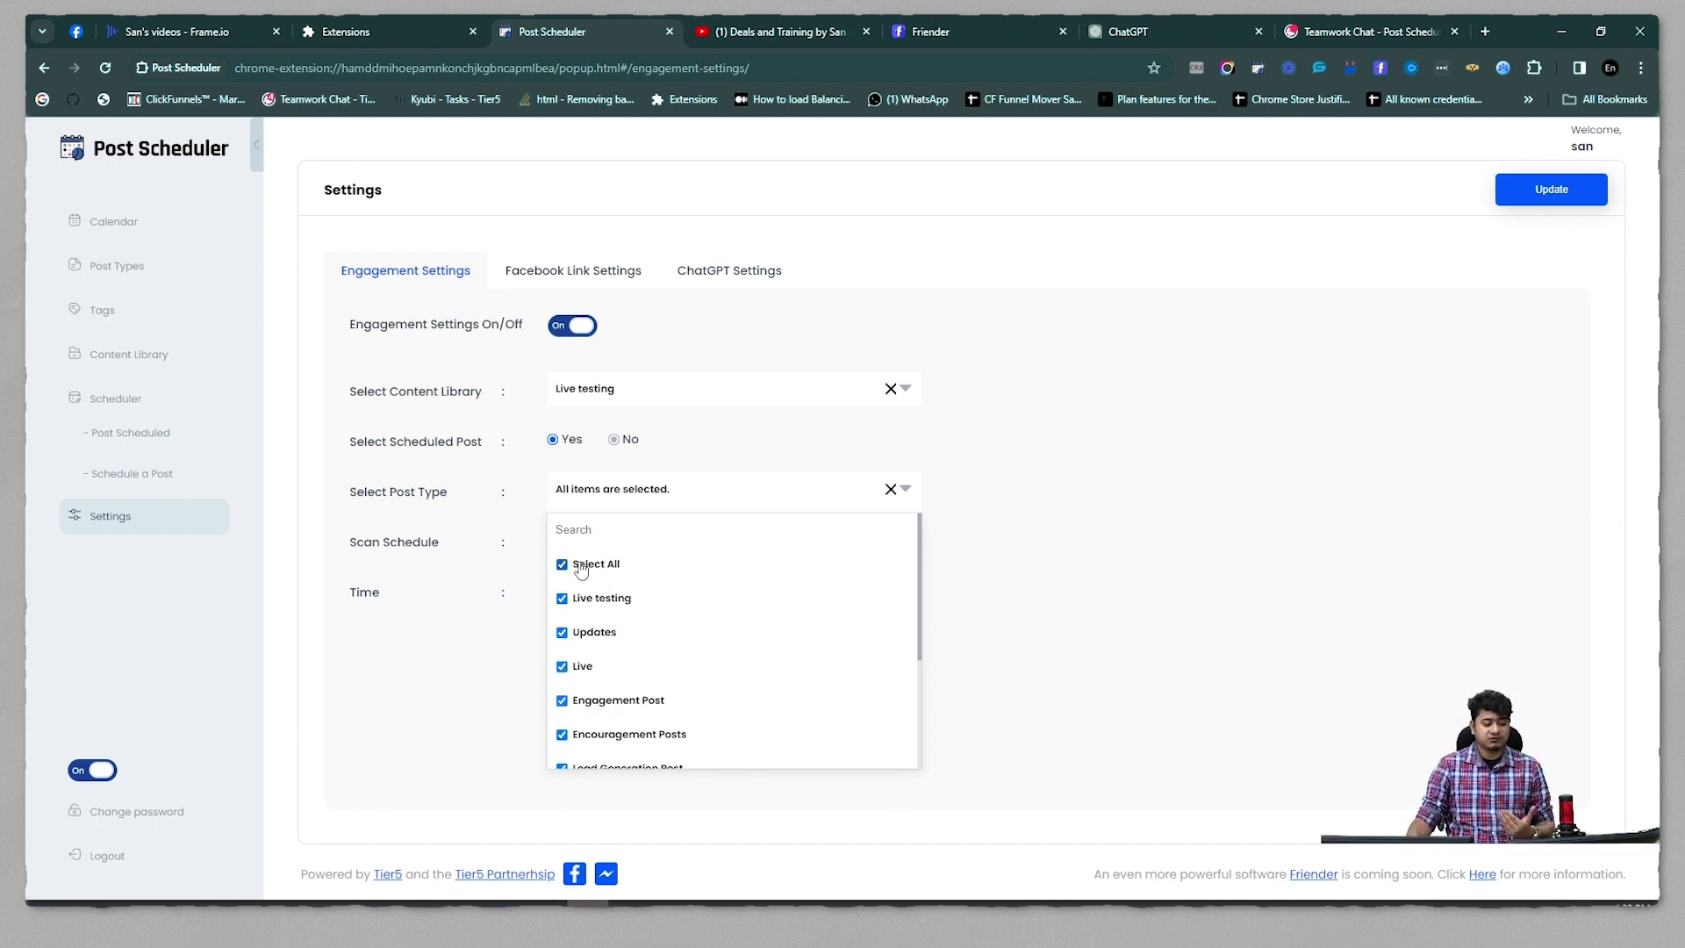
click(928, 498)
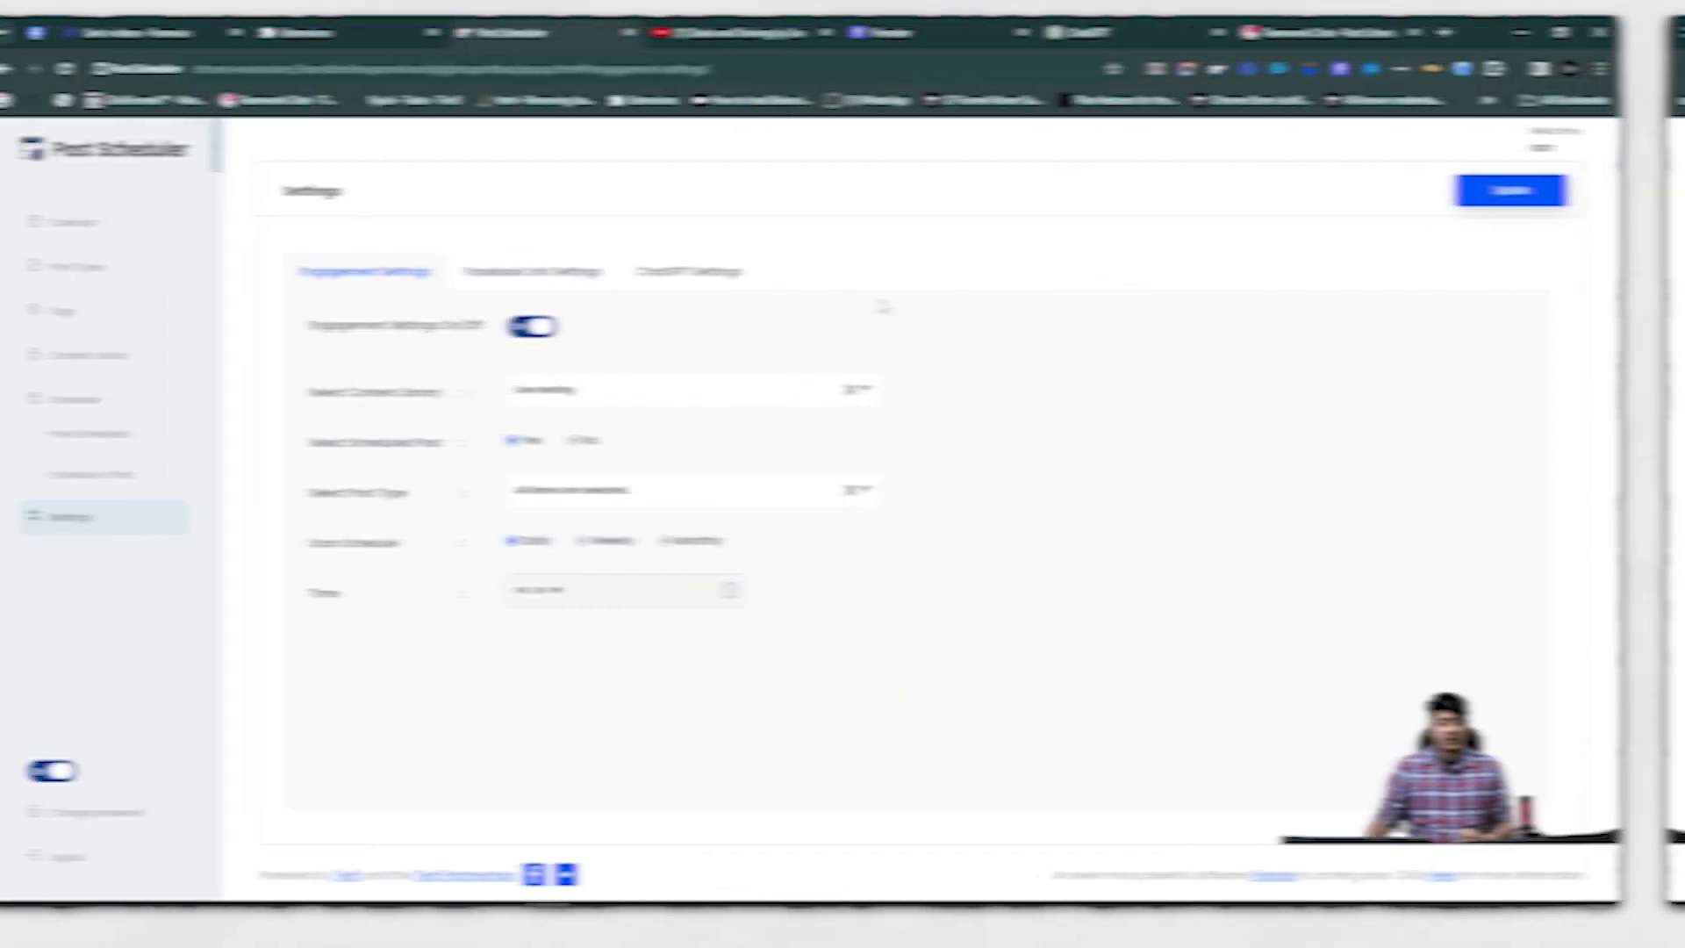
click(1510, 190)
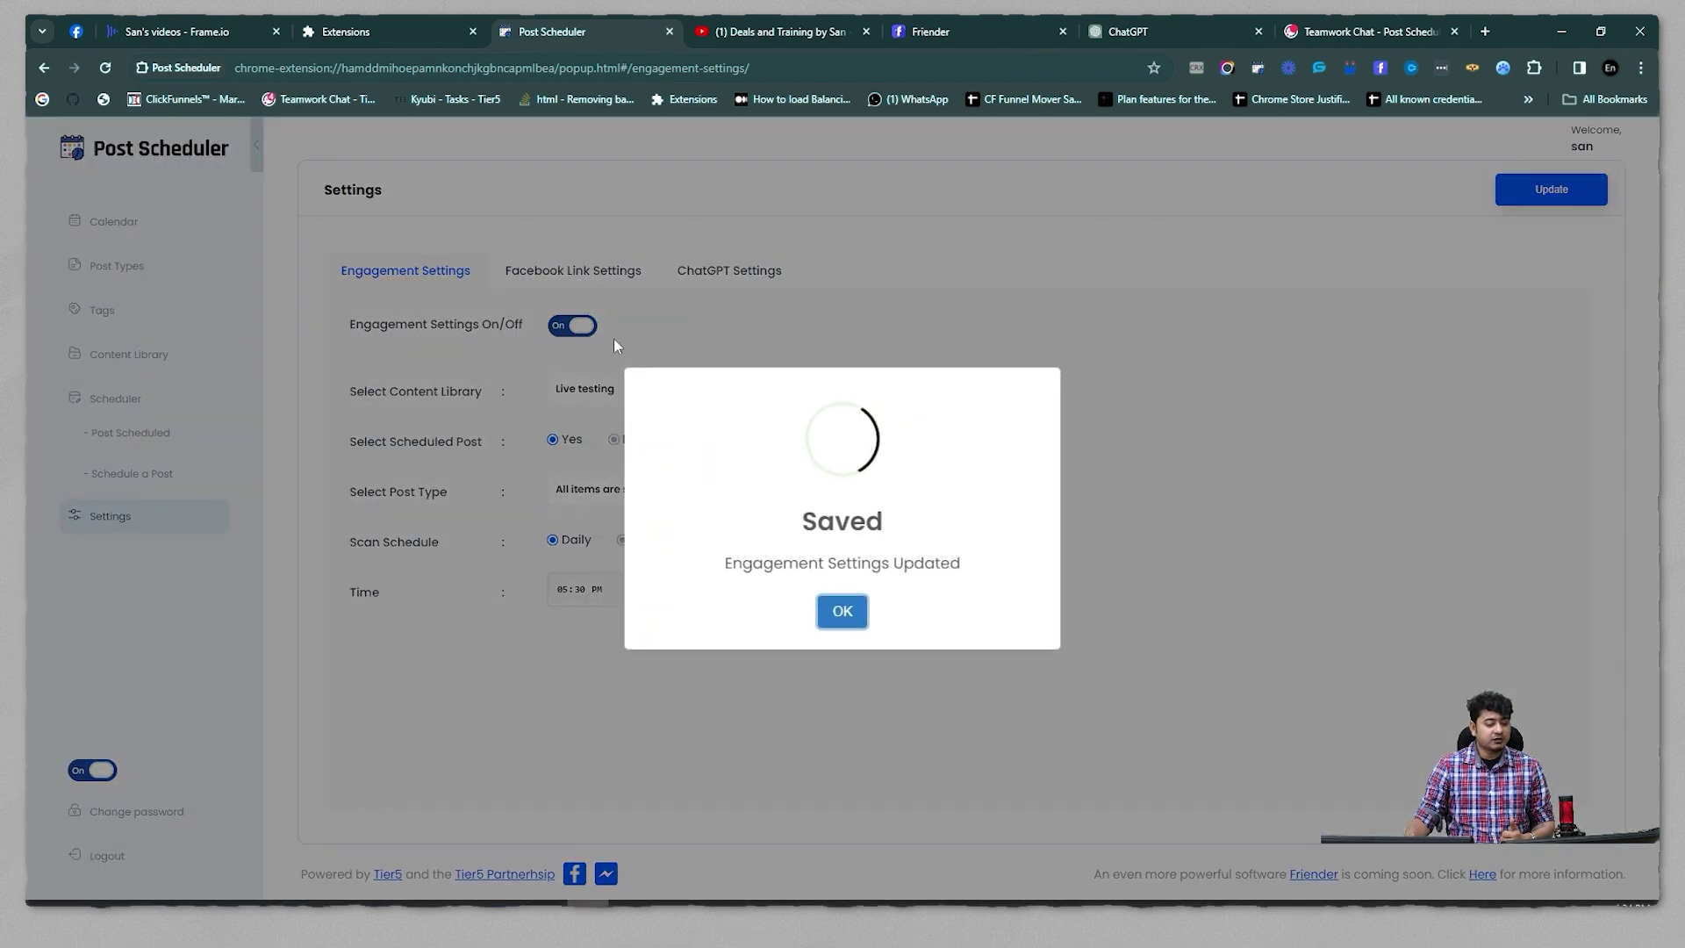
click(843, 611)
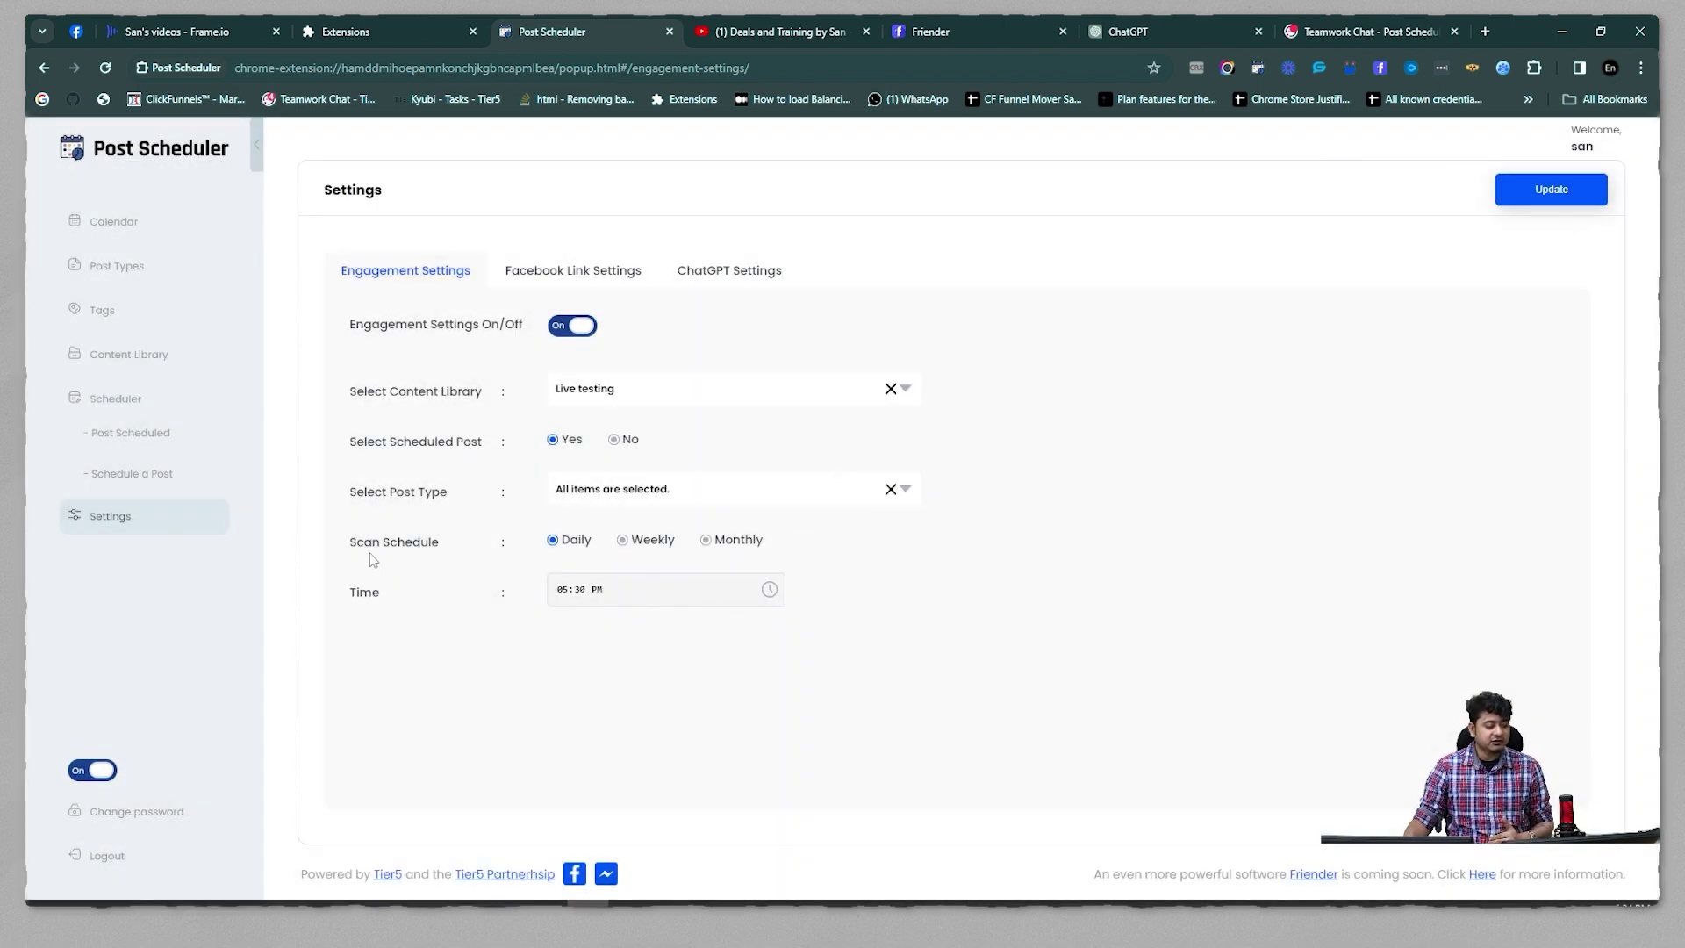
Scan engagement for the second Live testing saved post and confirm
click(145, 446)
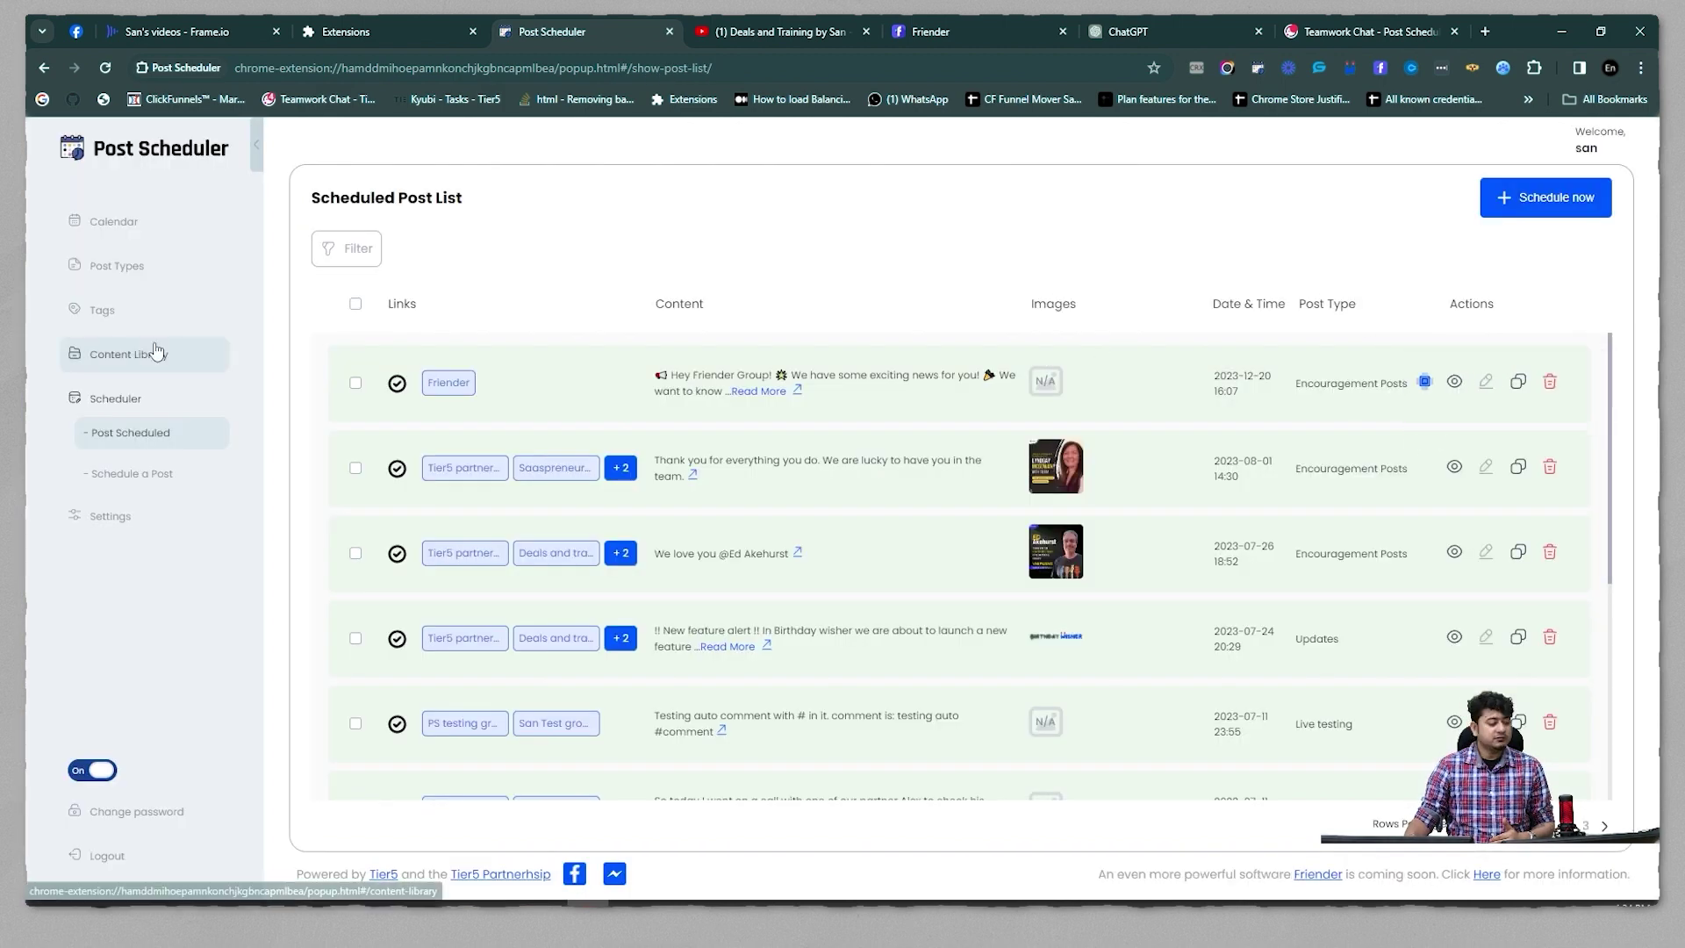
click(197, 352)
click(597, 323)
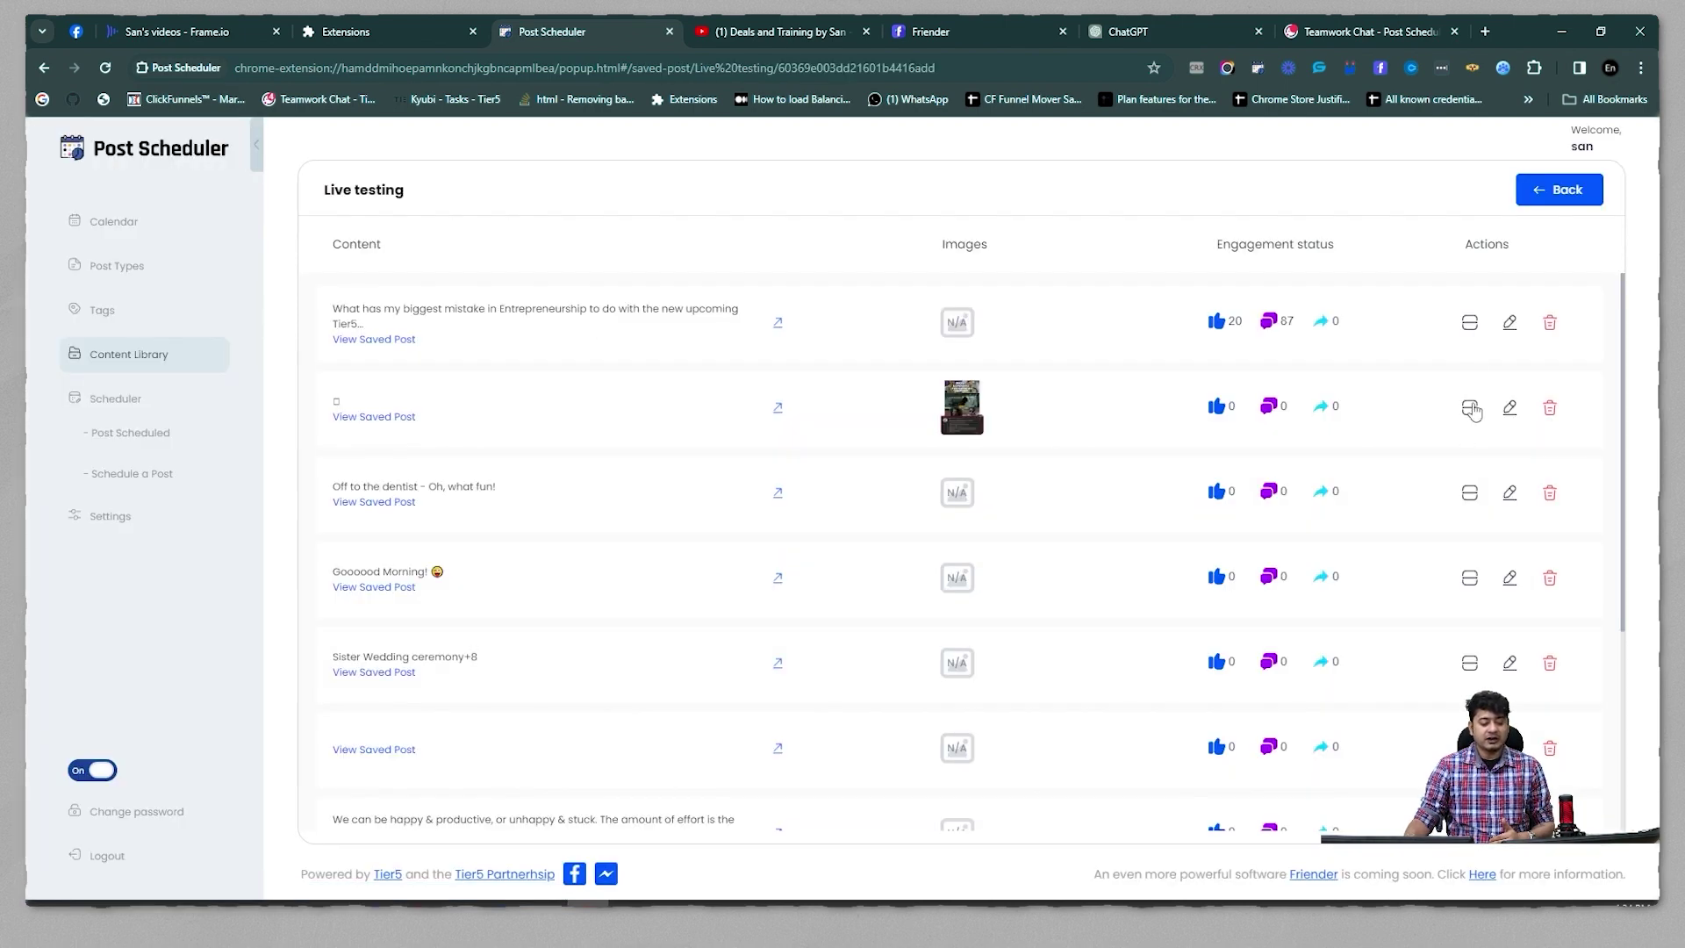
click(1469, 407)
click(840, 611)
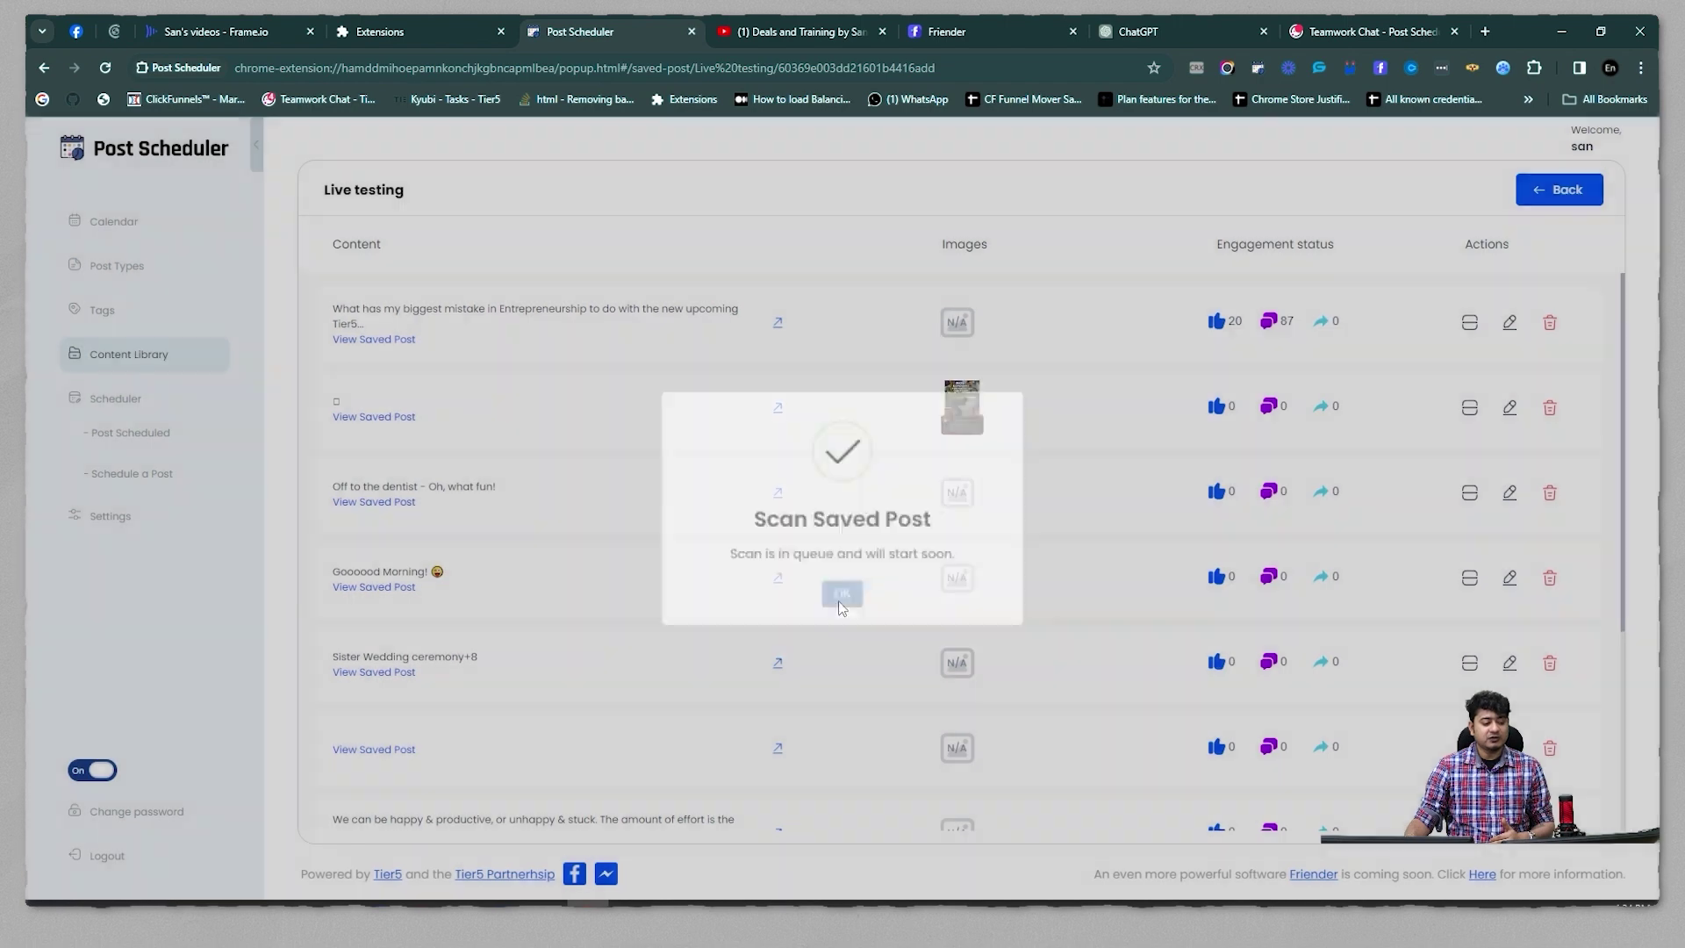
Review Settings and the Friender Encouragement Posts details in the Scheduled Post List
click(127, 436)
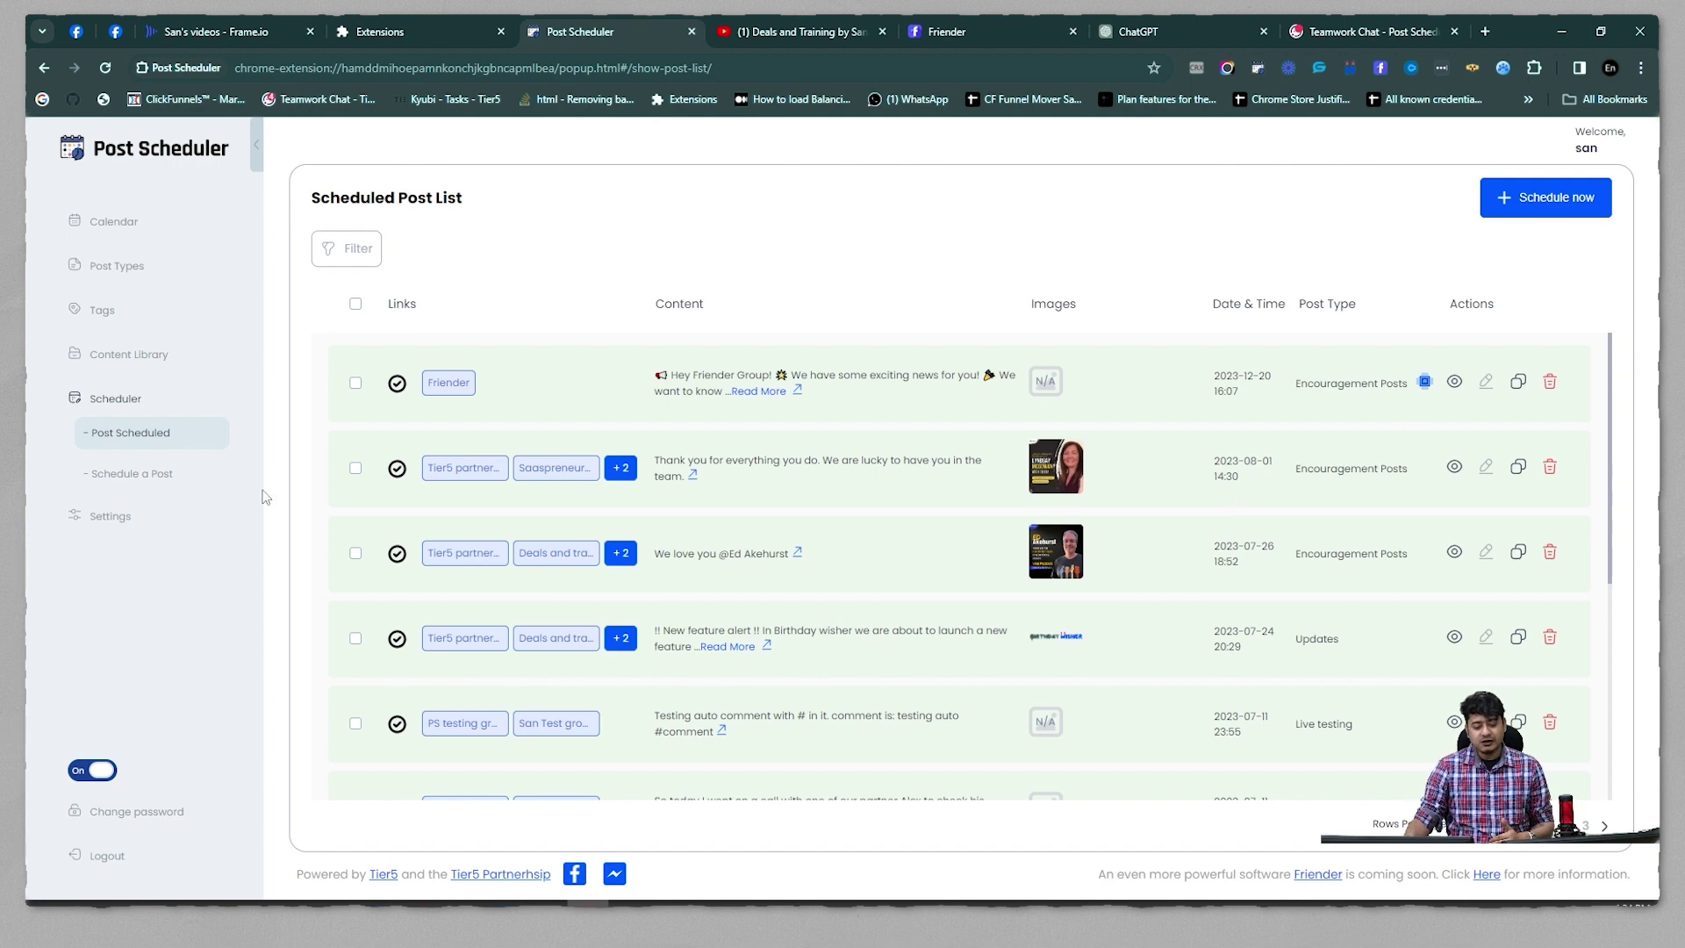
click(119, 517)
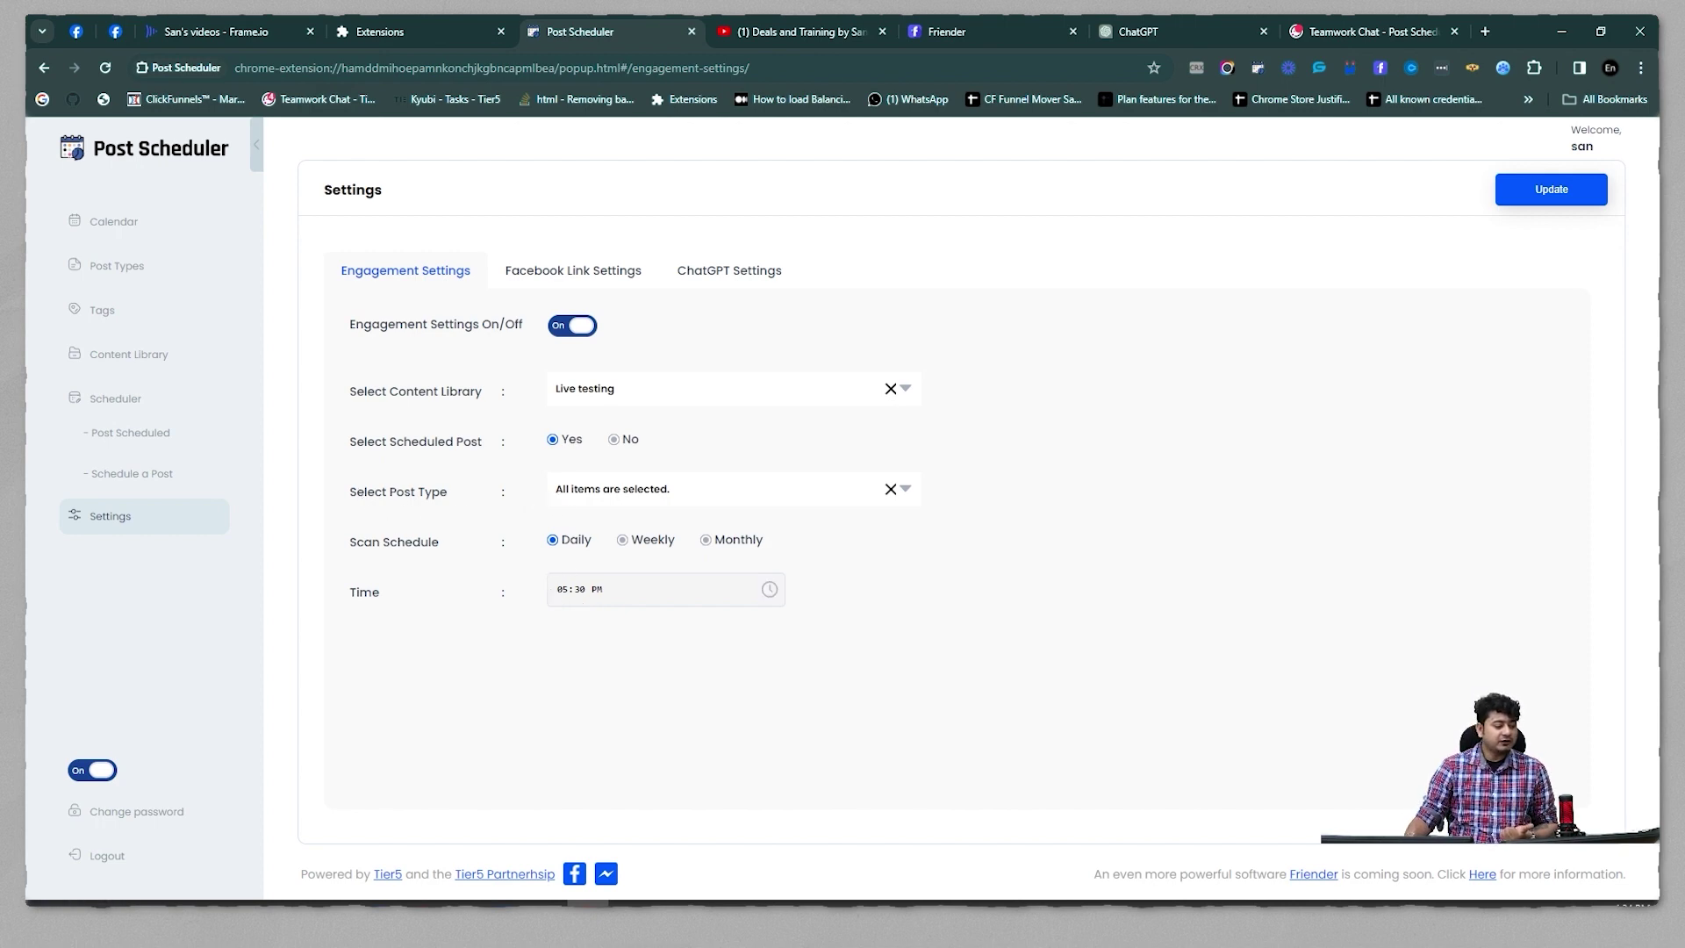
click(156, 439)
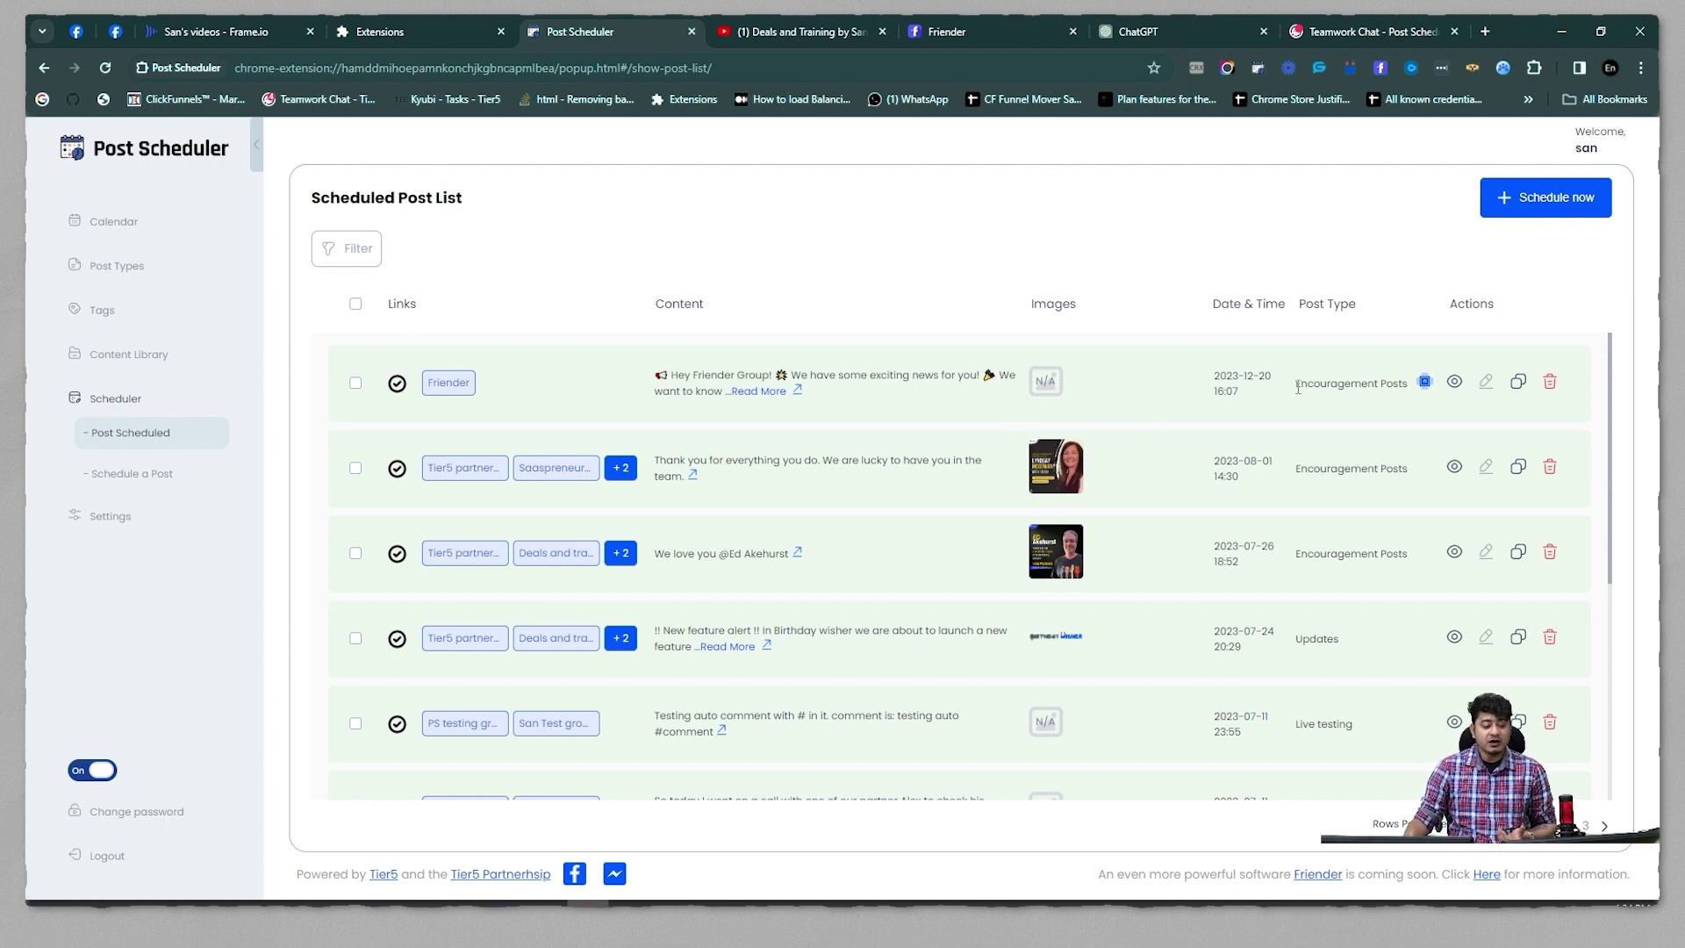
click(1455, 384)
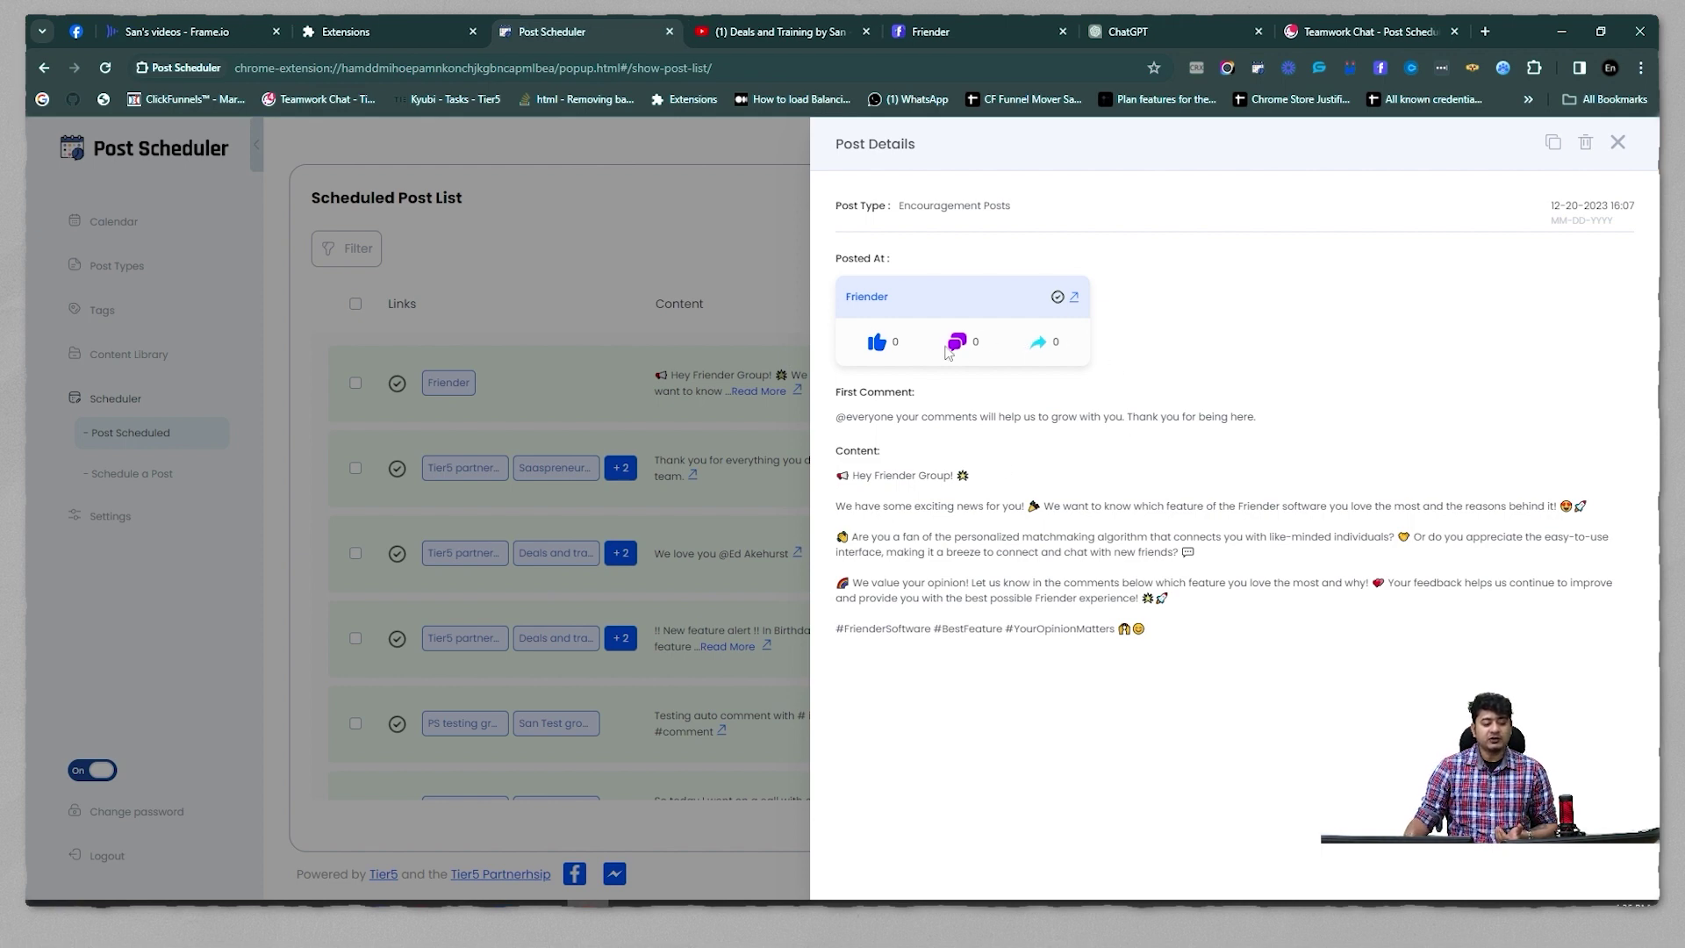
click(503, 389)
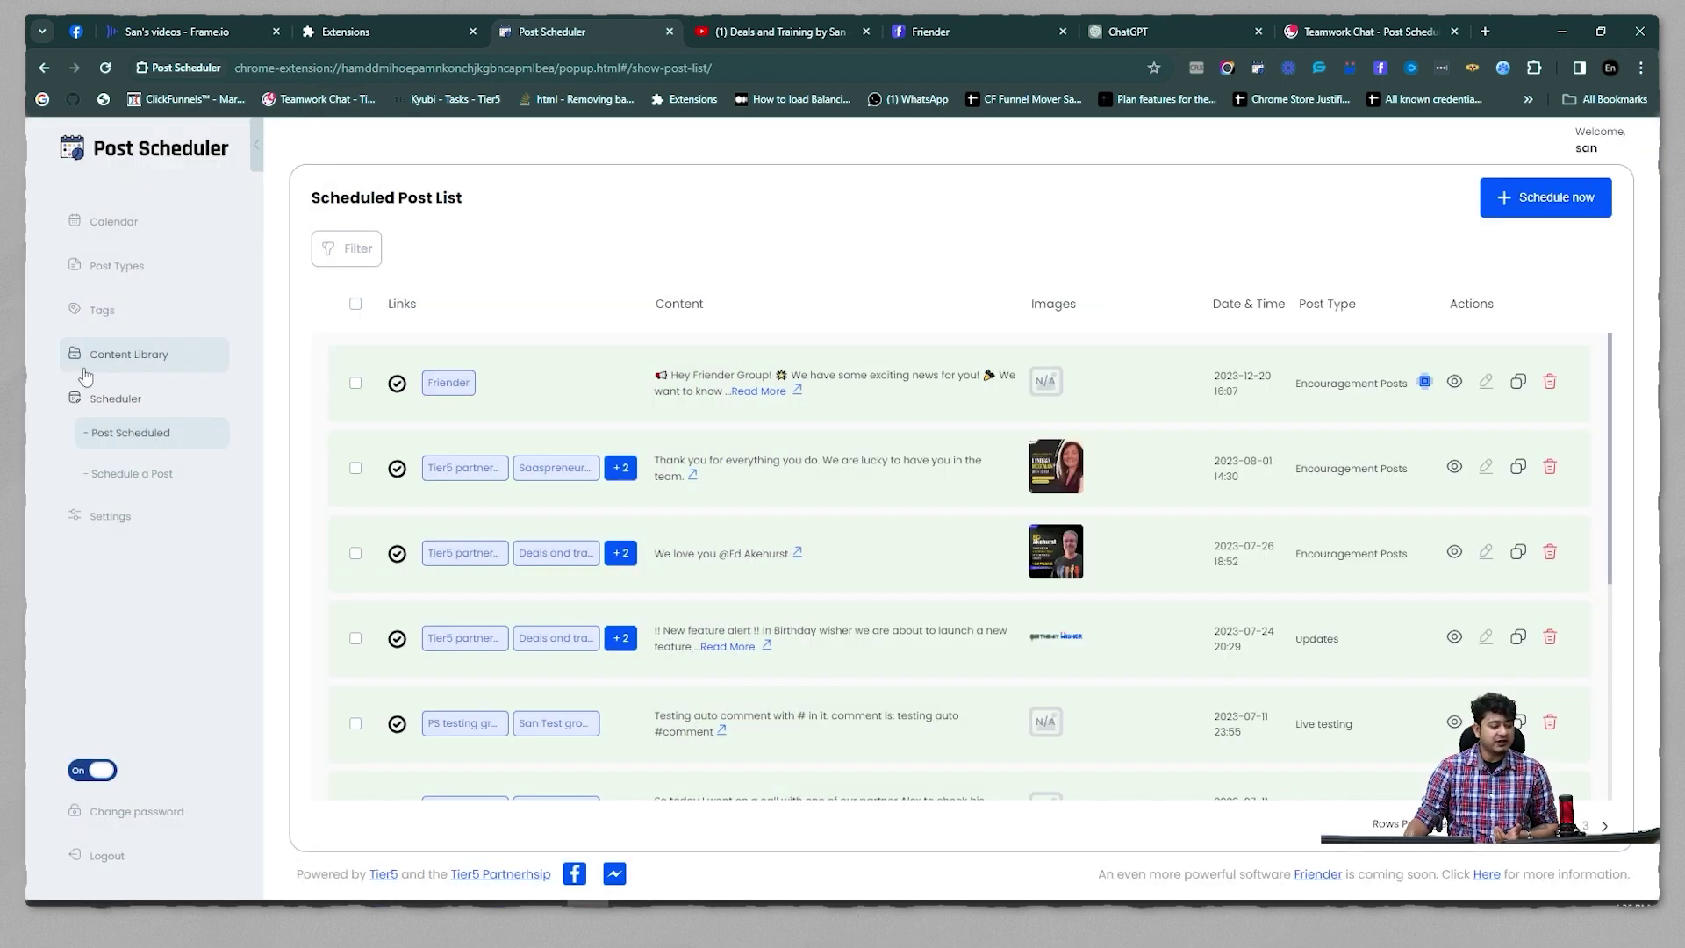
View the second Live testing post on Facebook to compare its engagement
click(132, 354)
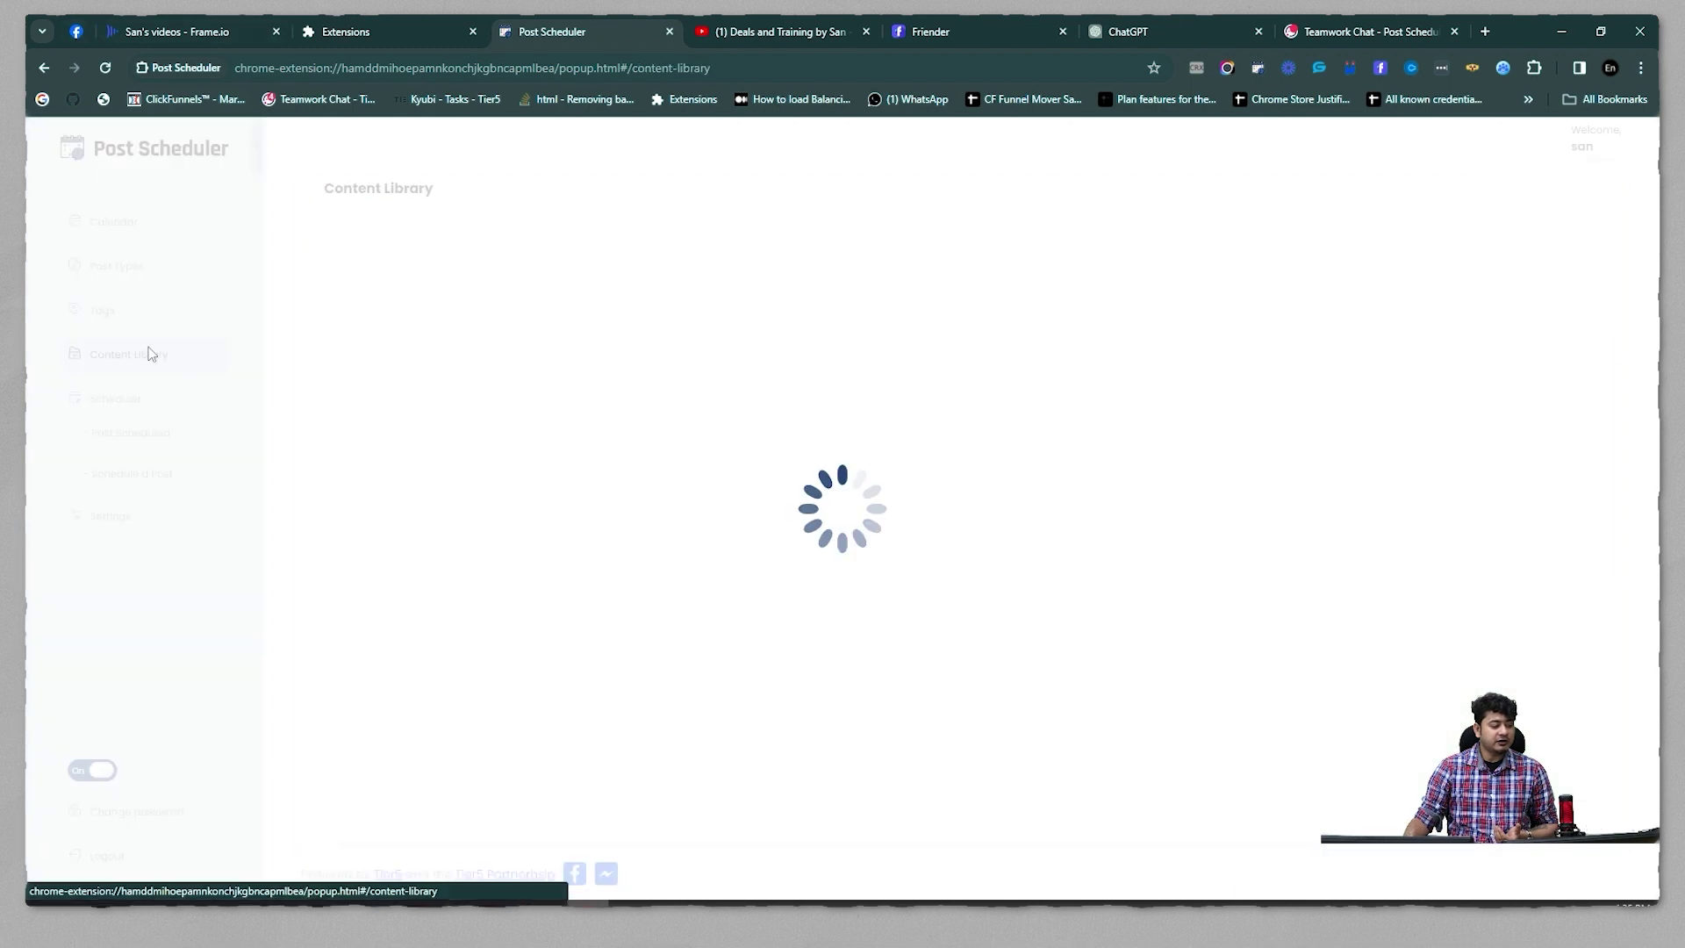
click(599, 321)
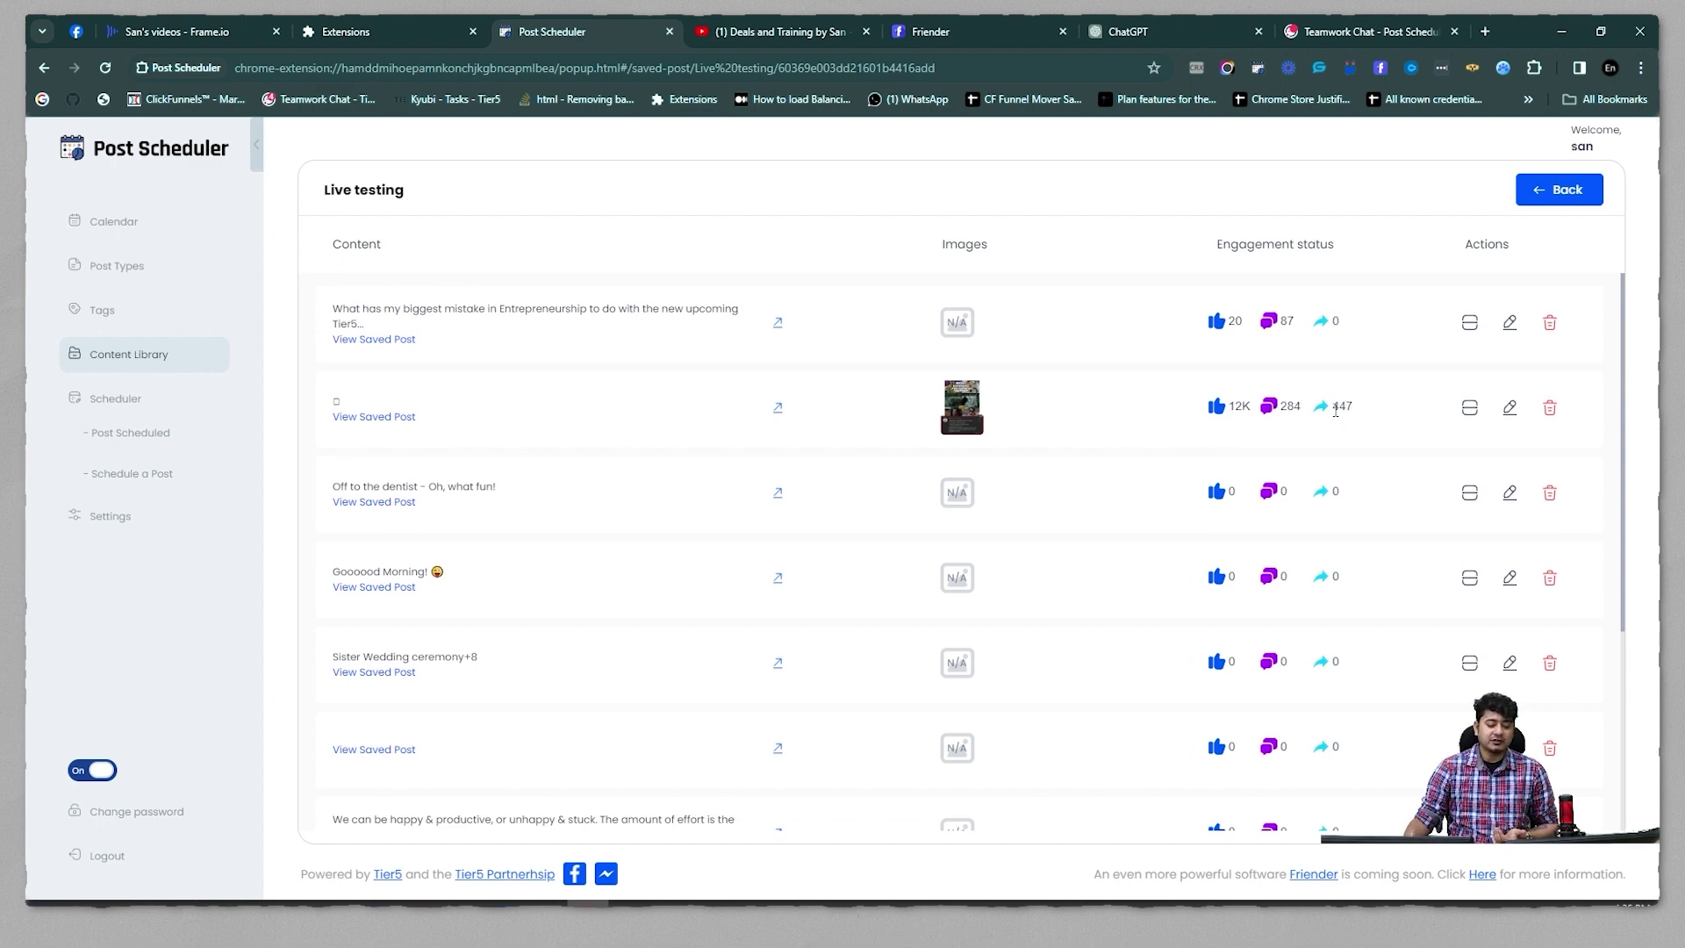
click(777, 408)
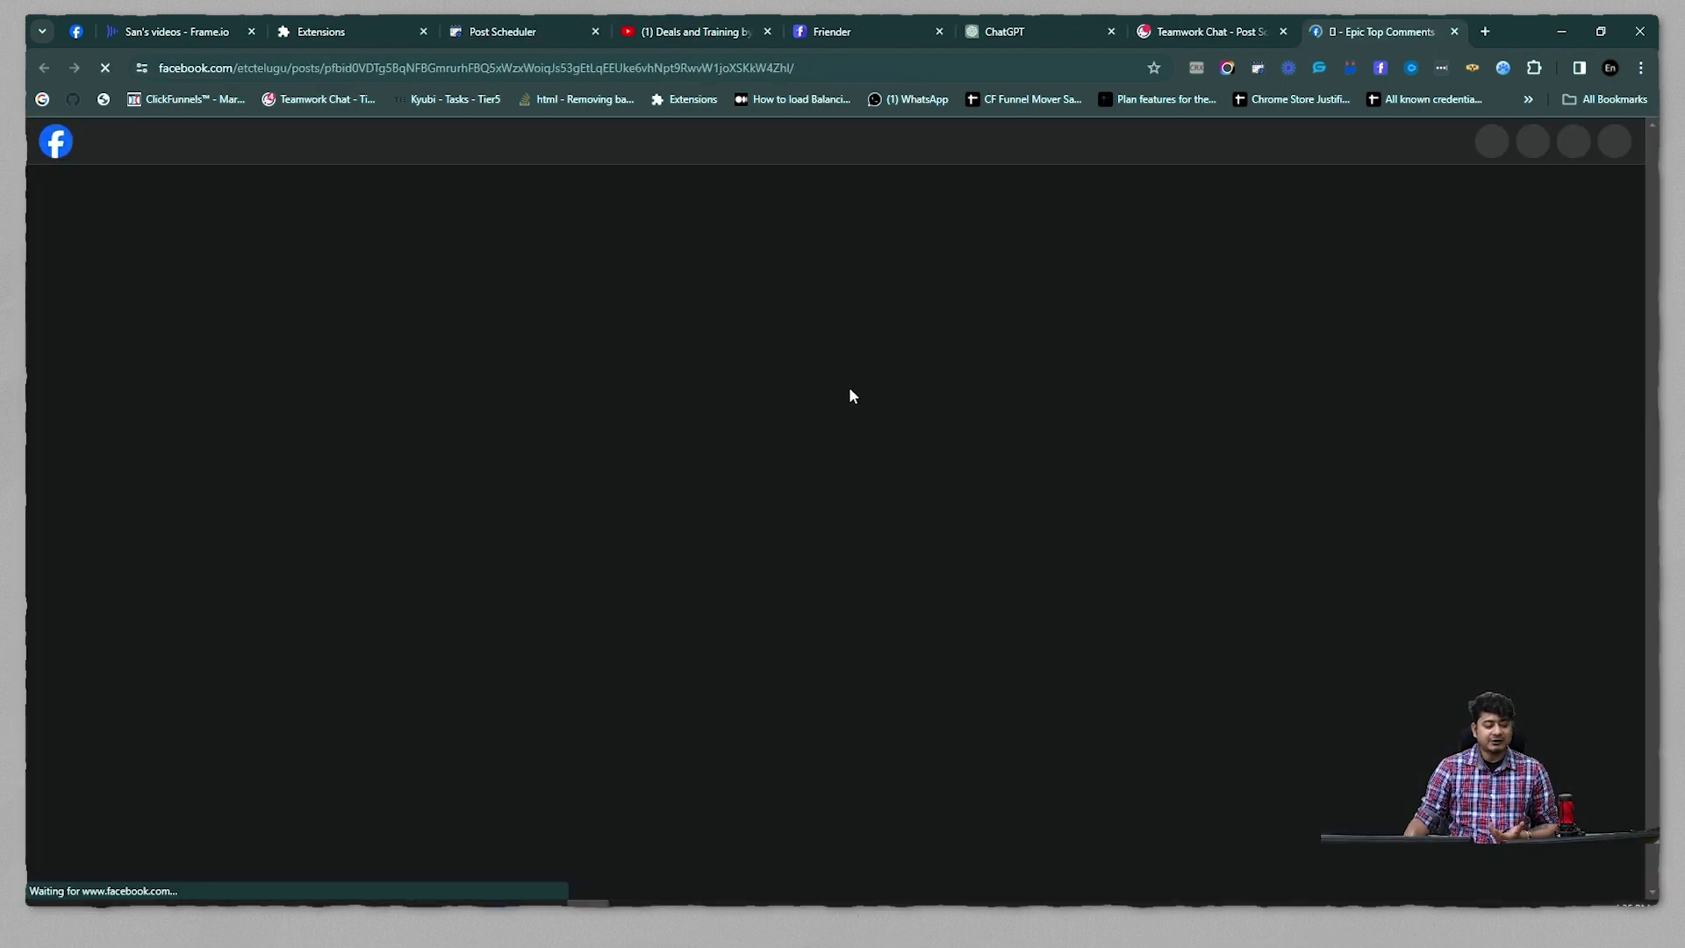
scroll(866, 478, down, 5)
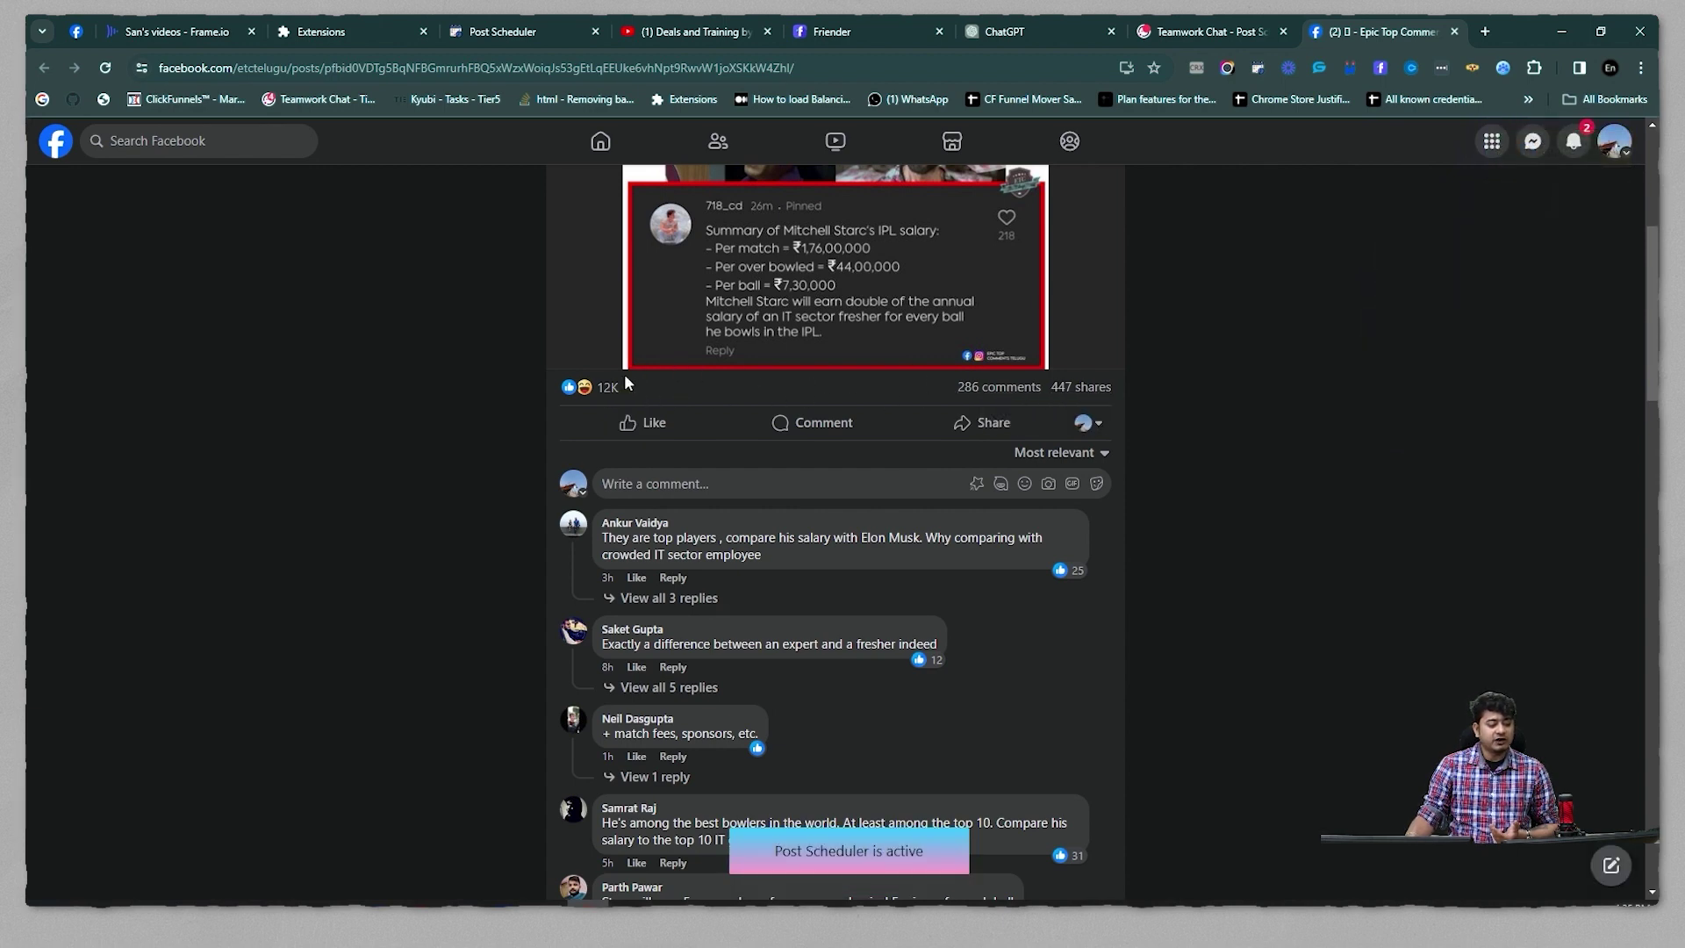
click(482, 32)
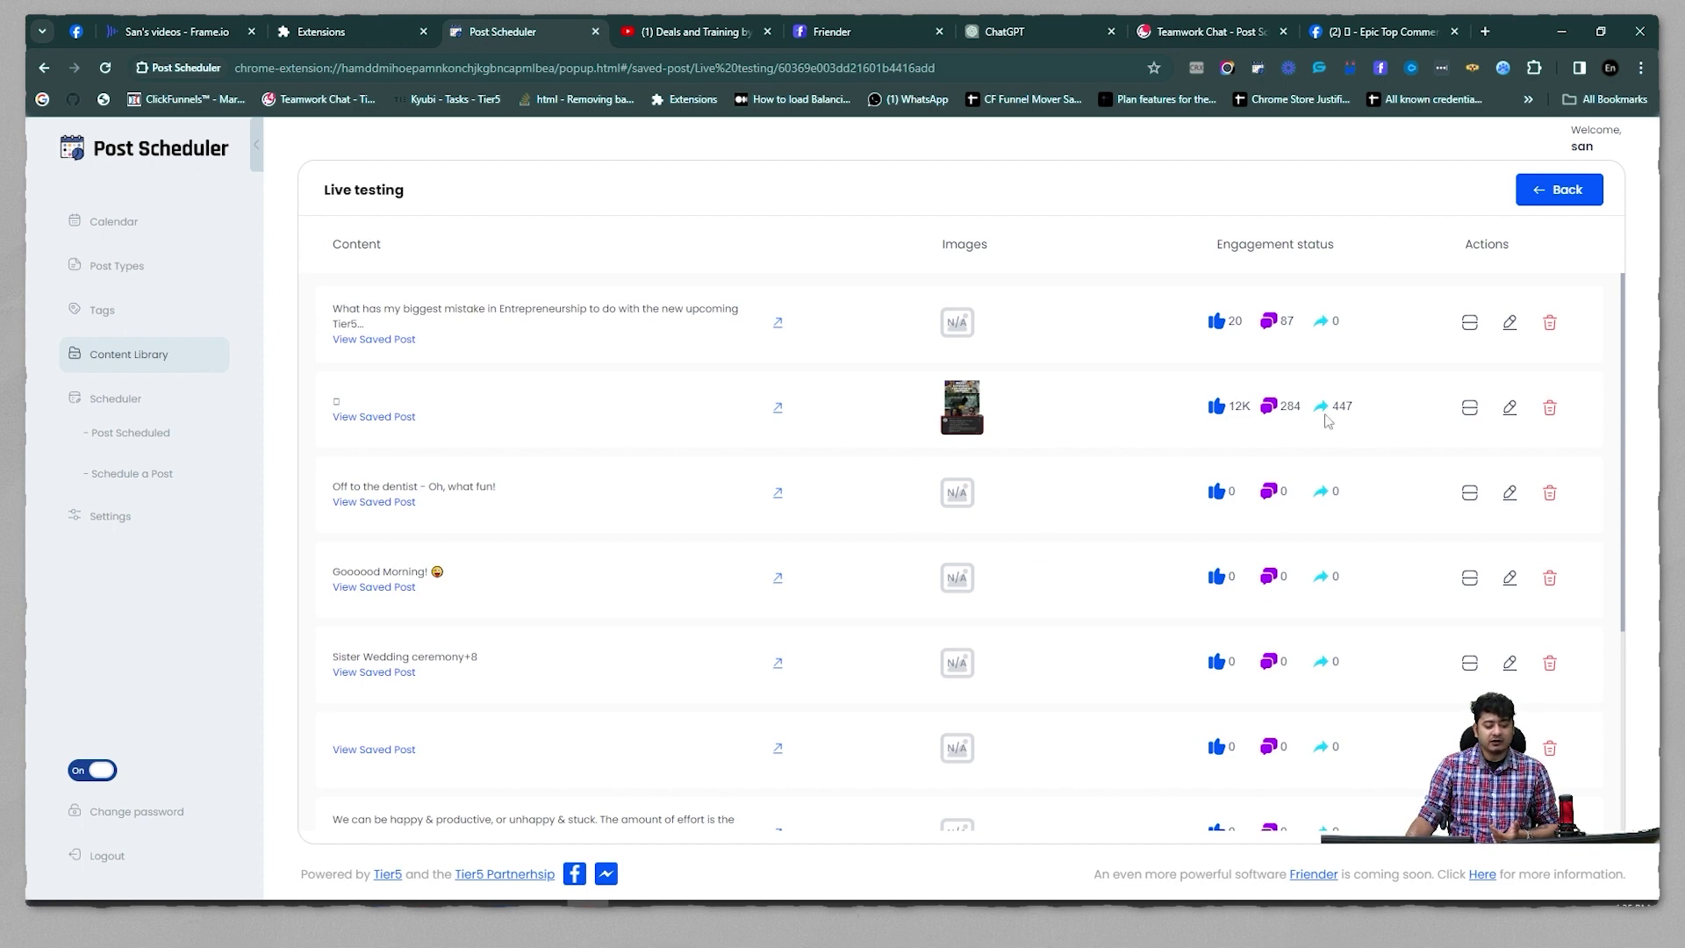
Check the second scheduled post's per-group engagement and open the Deals and training group link
click(127, 433)
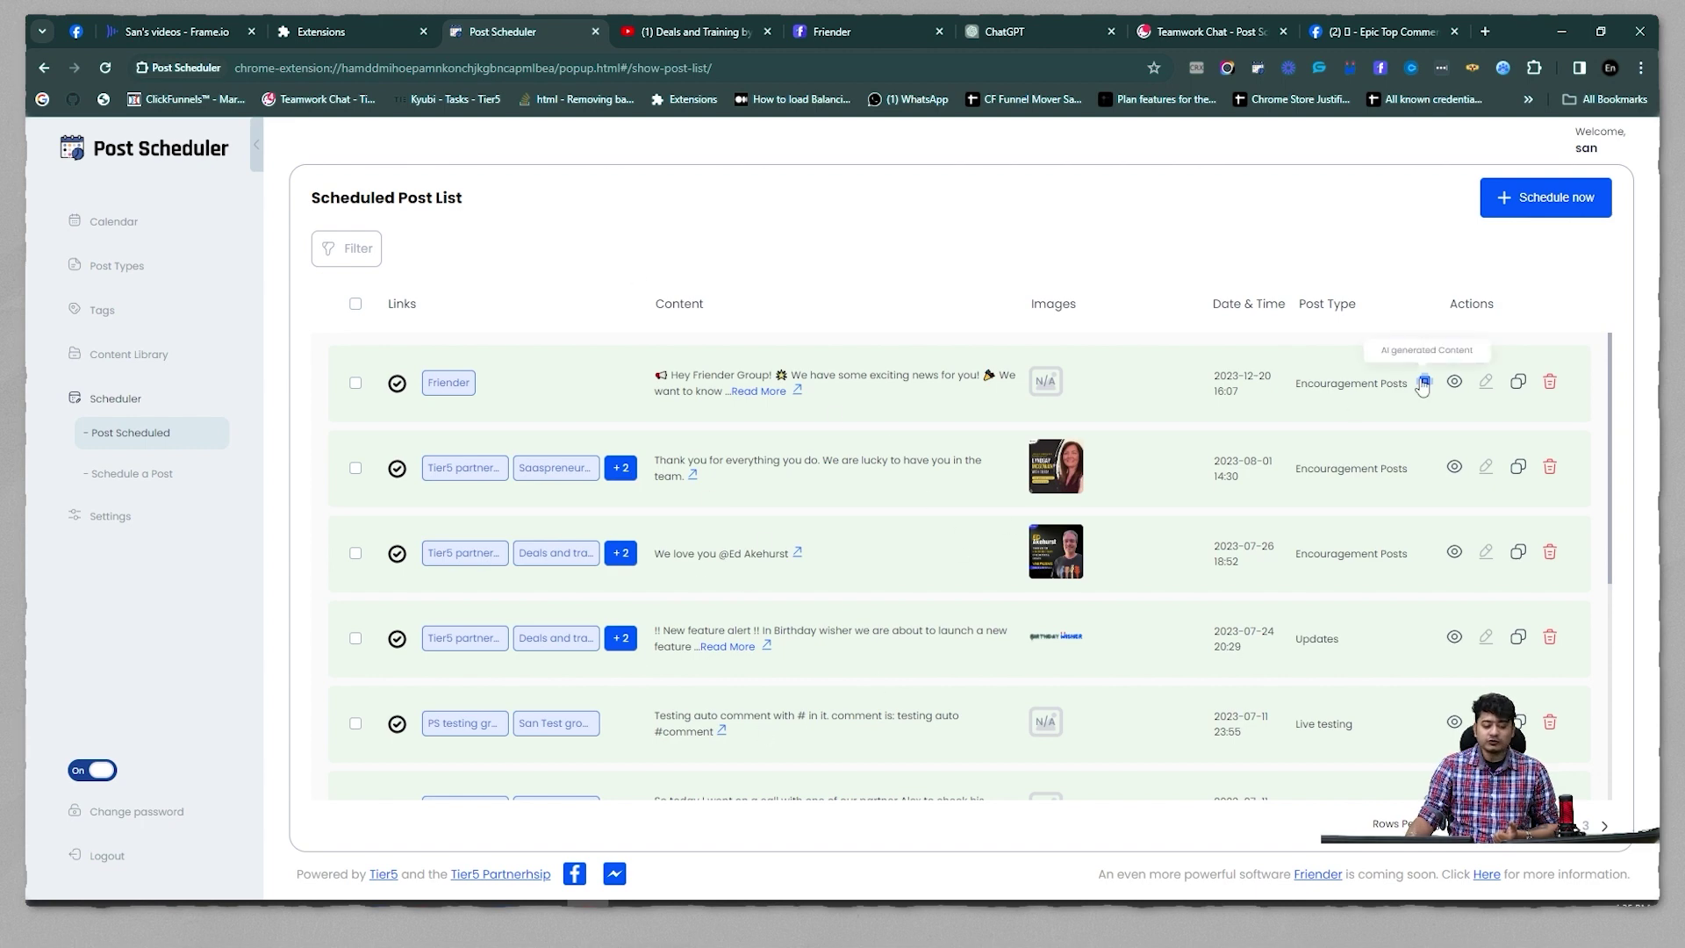
click(1454, 381)
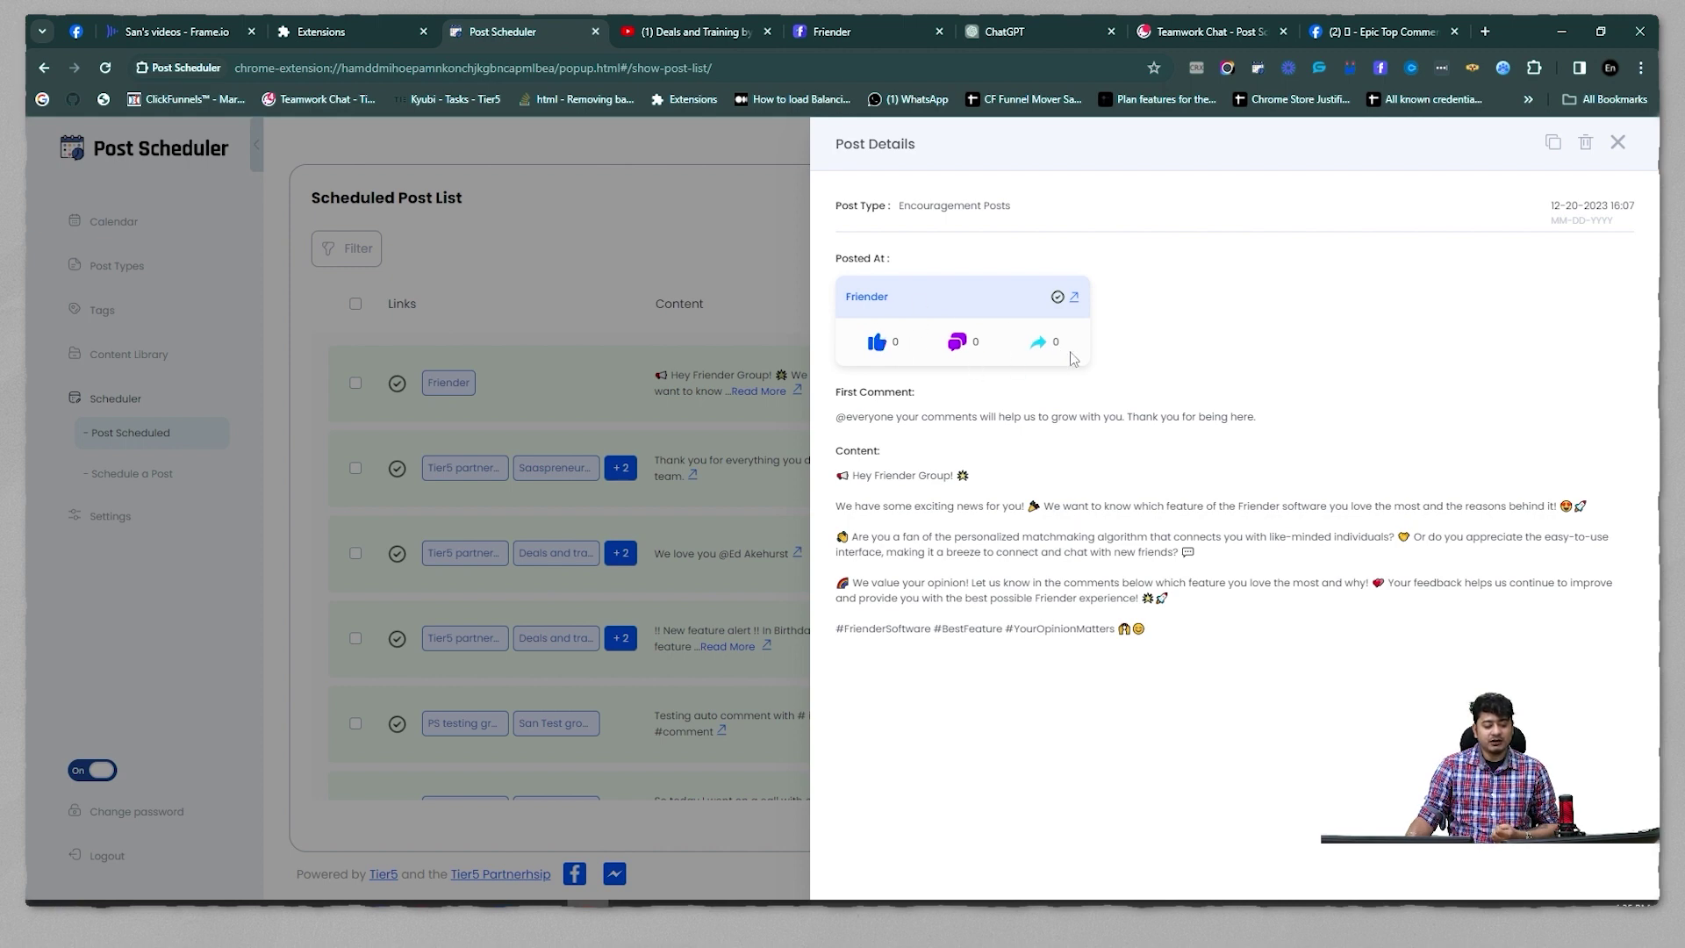
click(1618, 143)
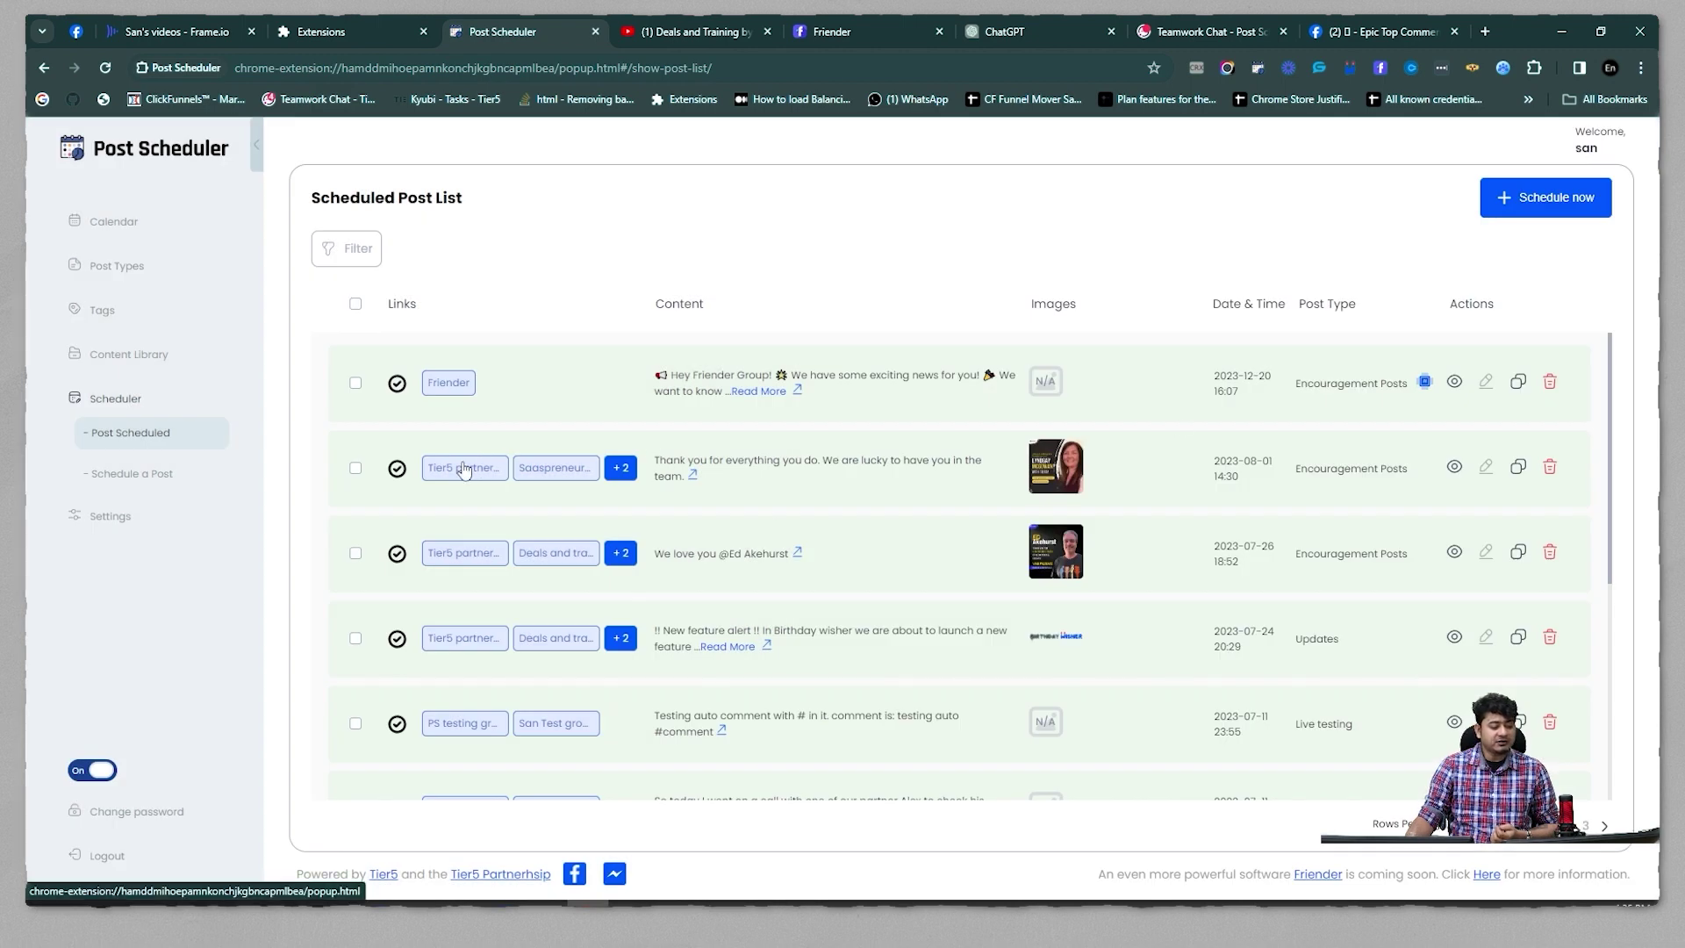
click(619, 470)
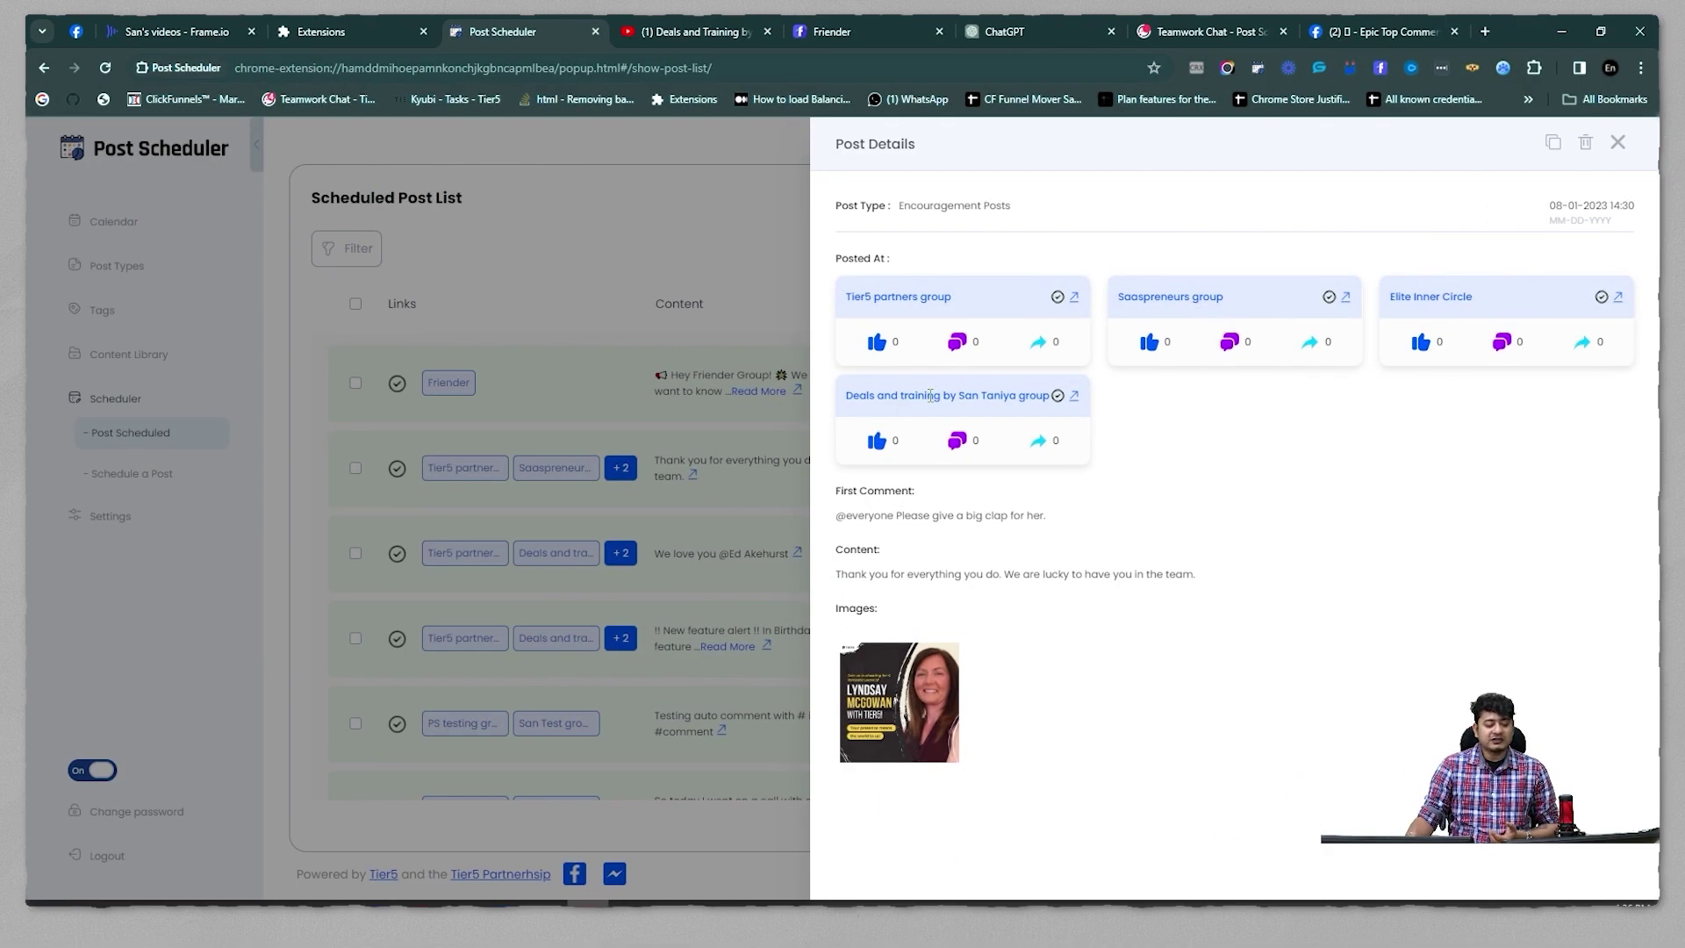
click(1075, 399)
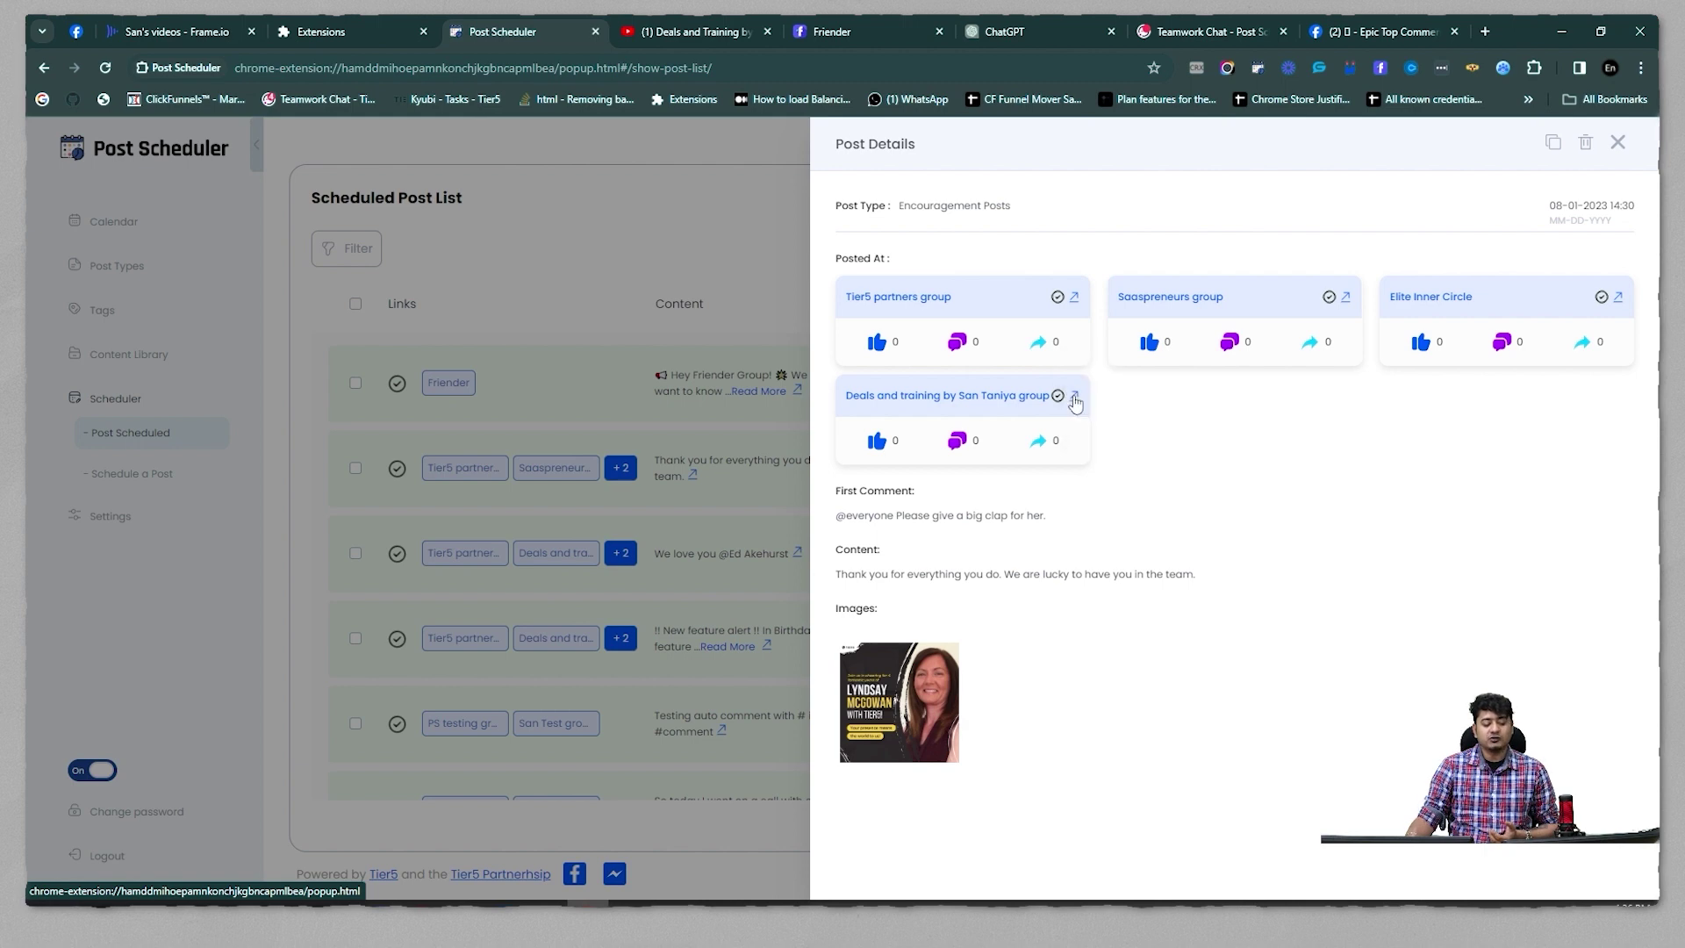
double_click(1075, 399)
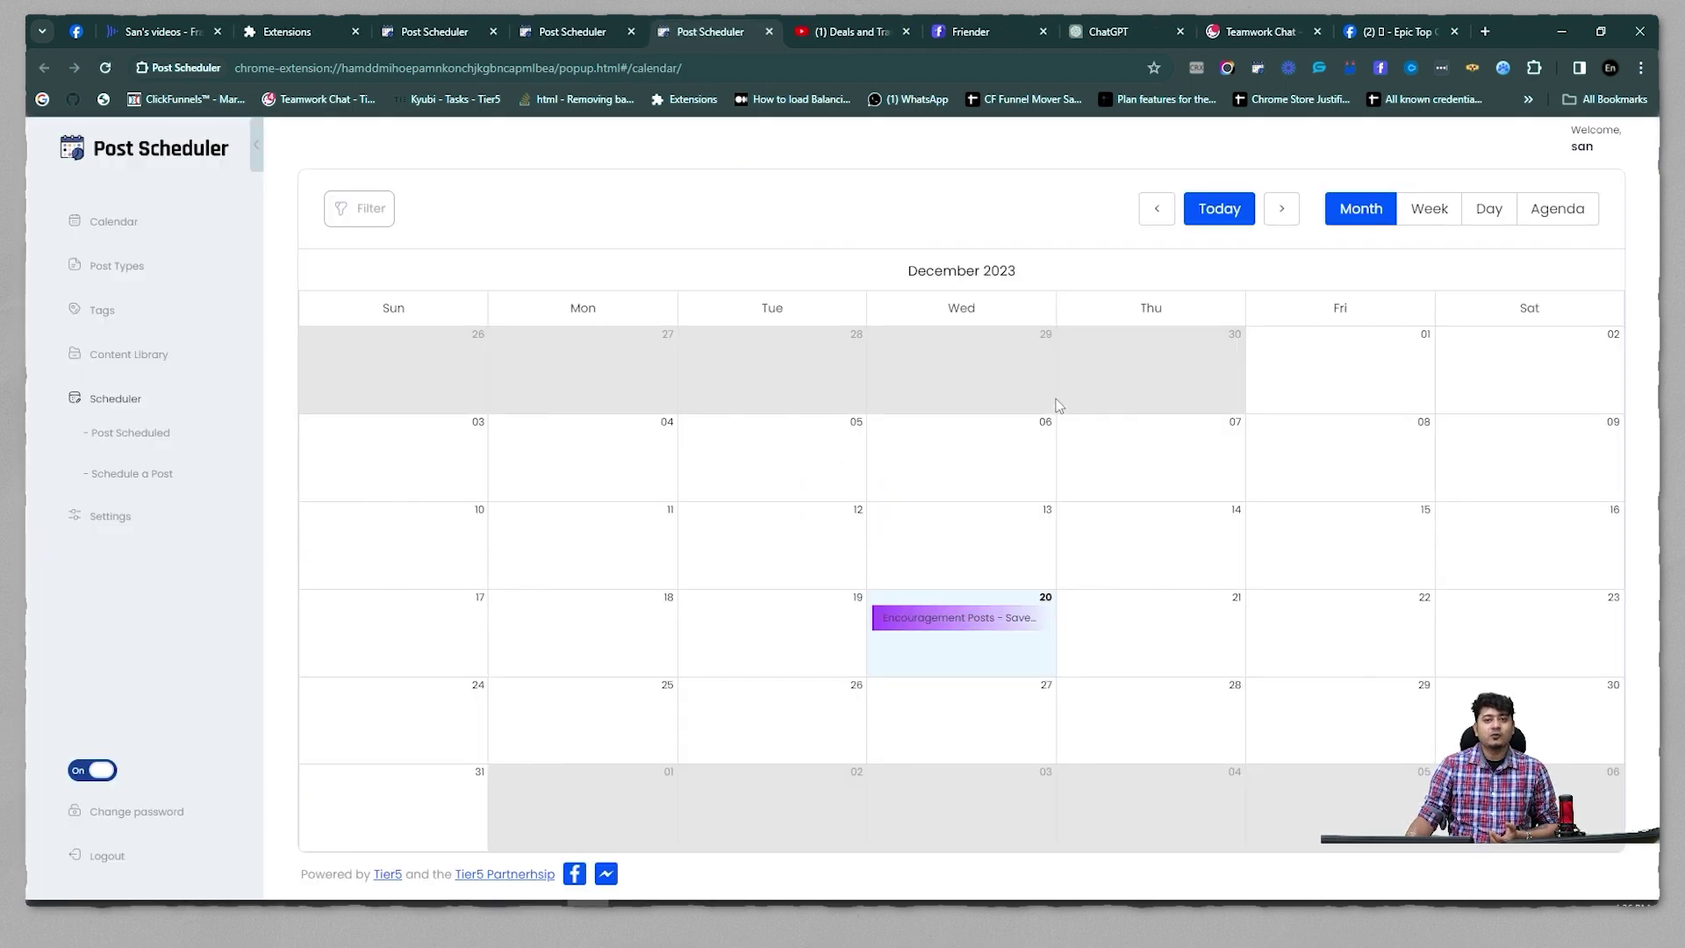
Close the three extra tabs and the post details panel
click(769, 33)
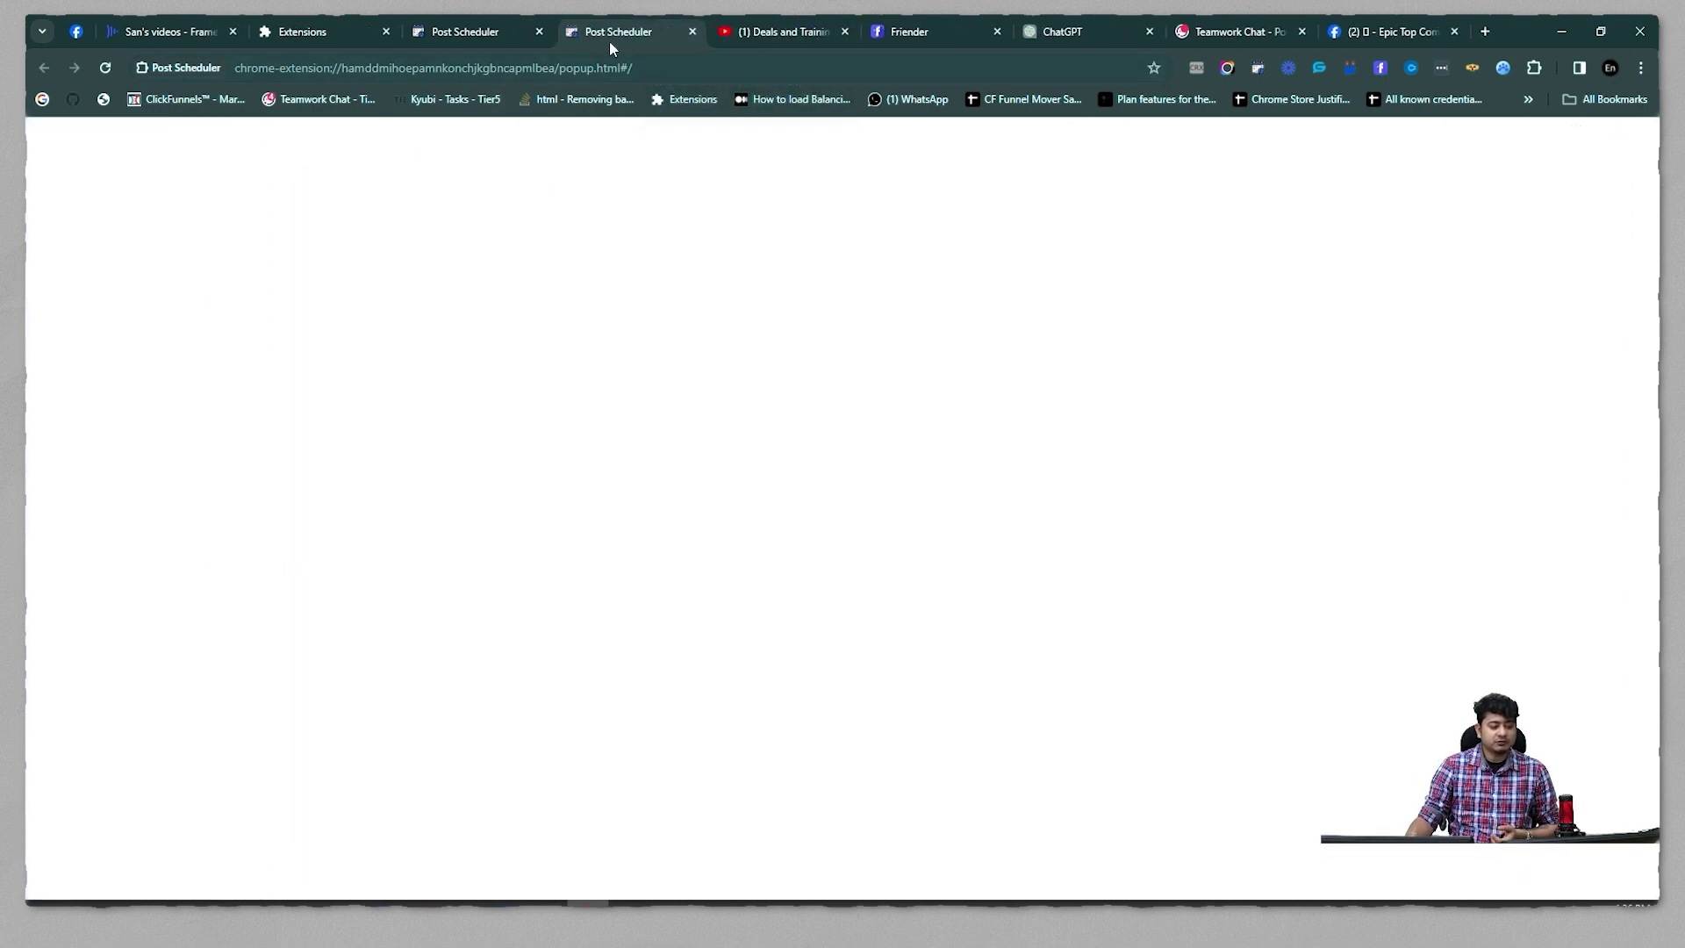
click(691, 33)
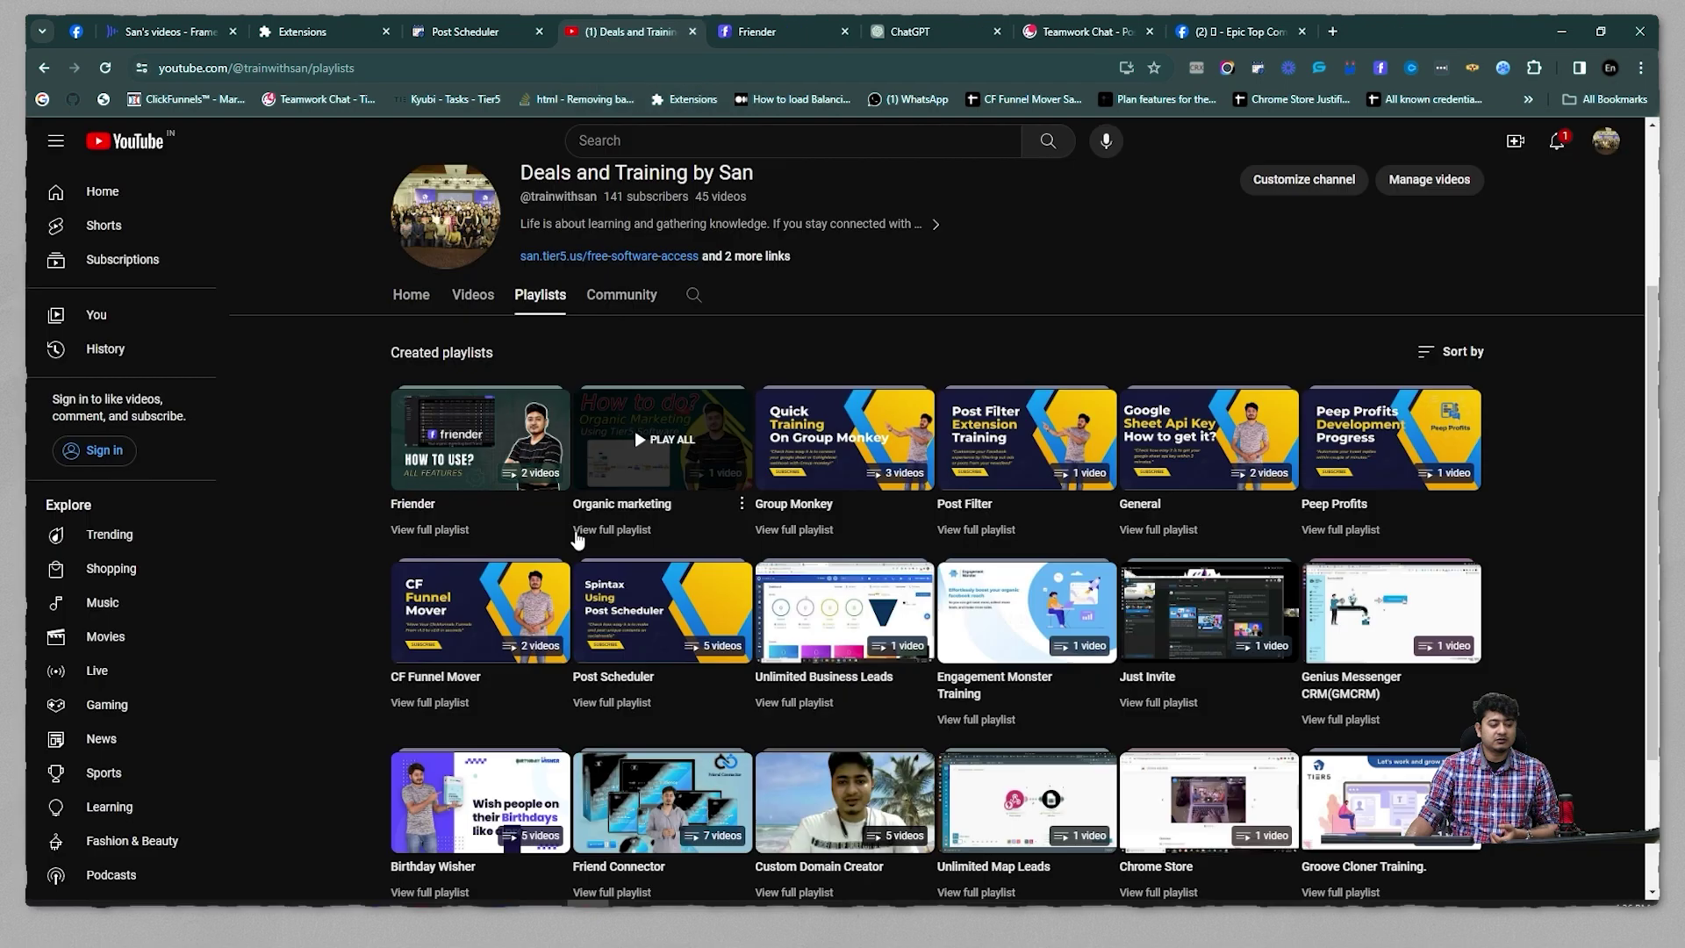
click(507, 31)
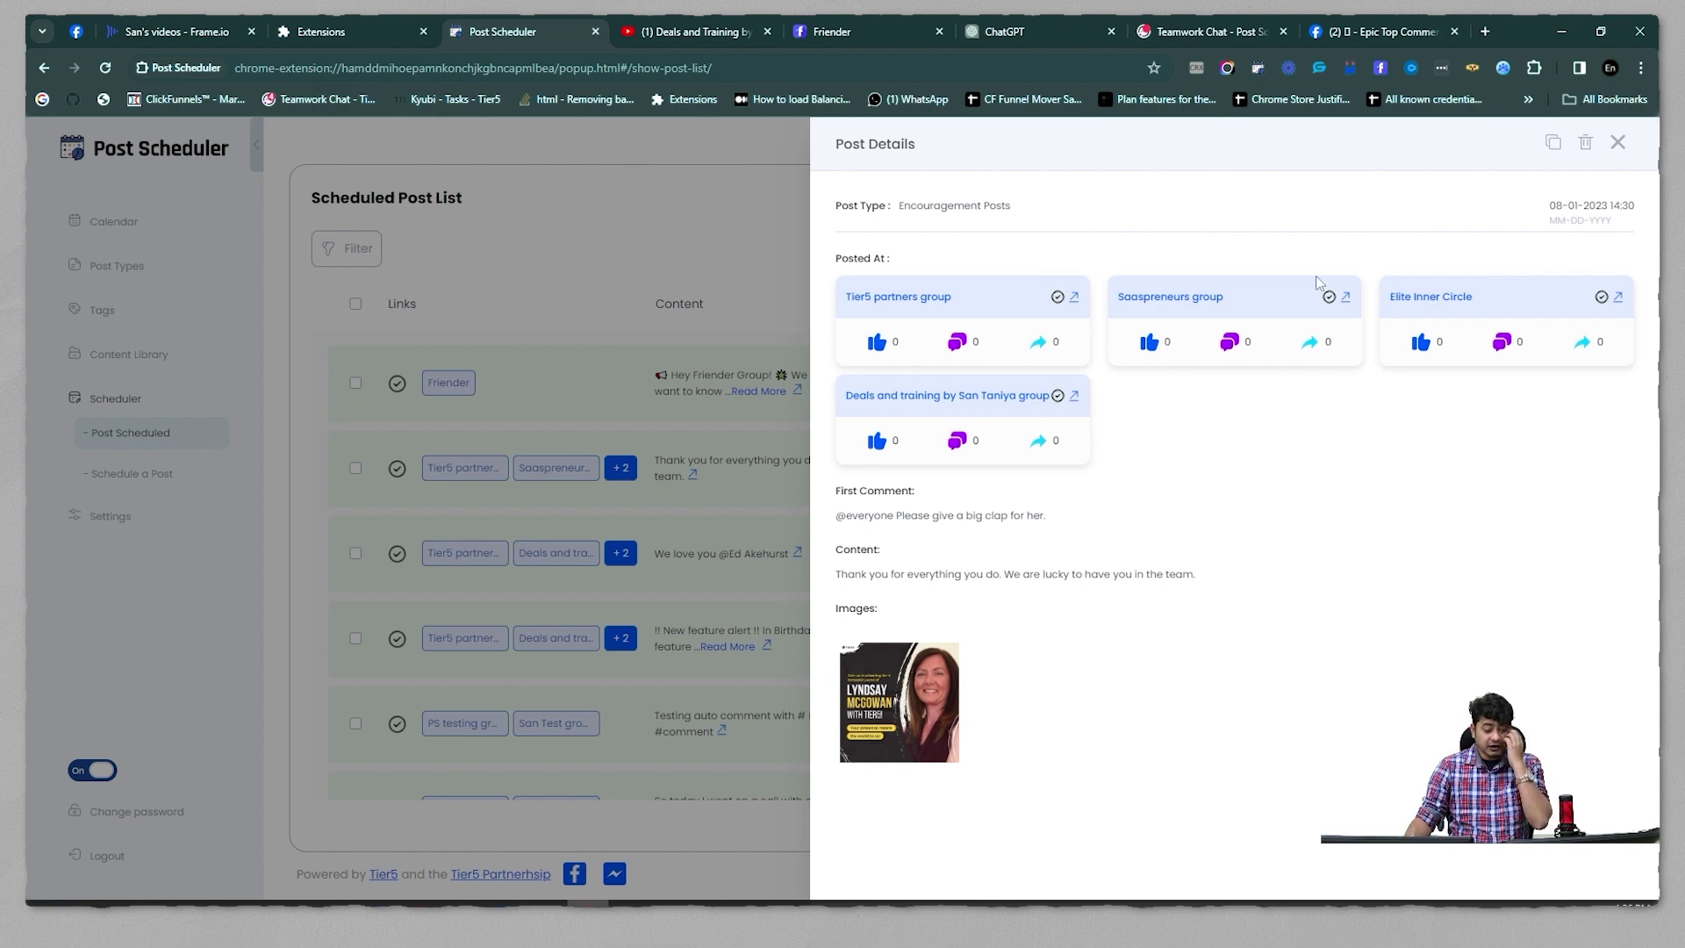
click(1619, 143)
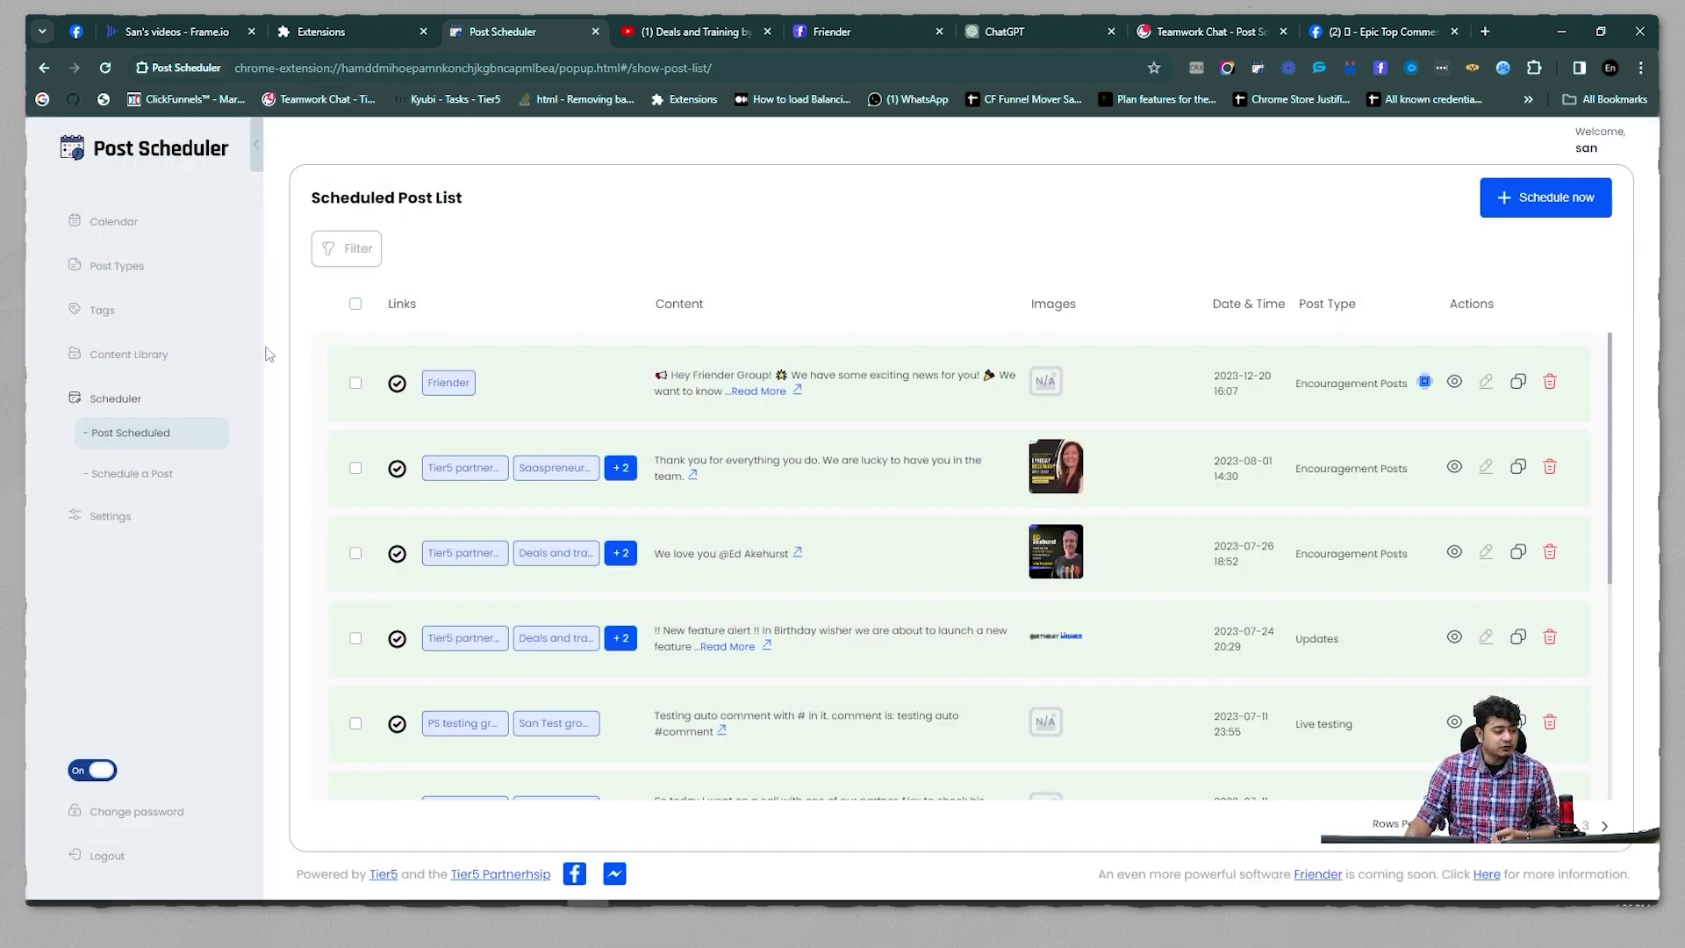
Pass through Settings and the Content Library, then open the Live testing saved posts
click(99, 516)
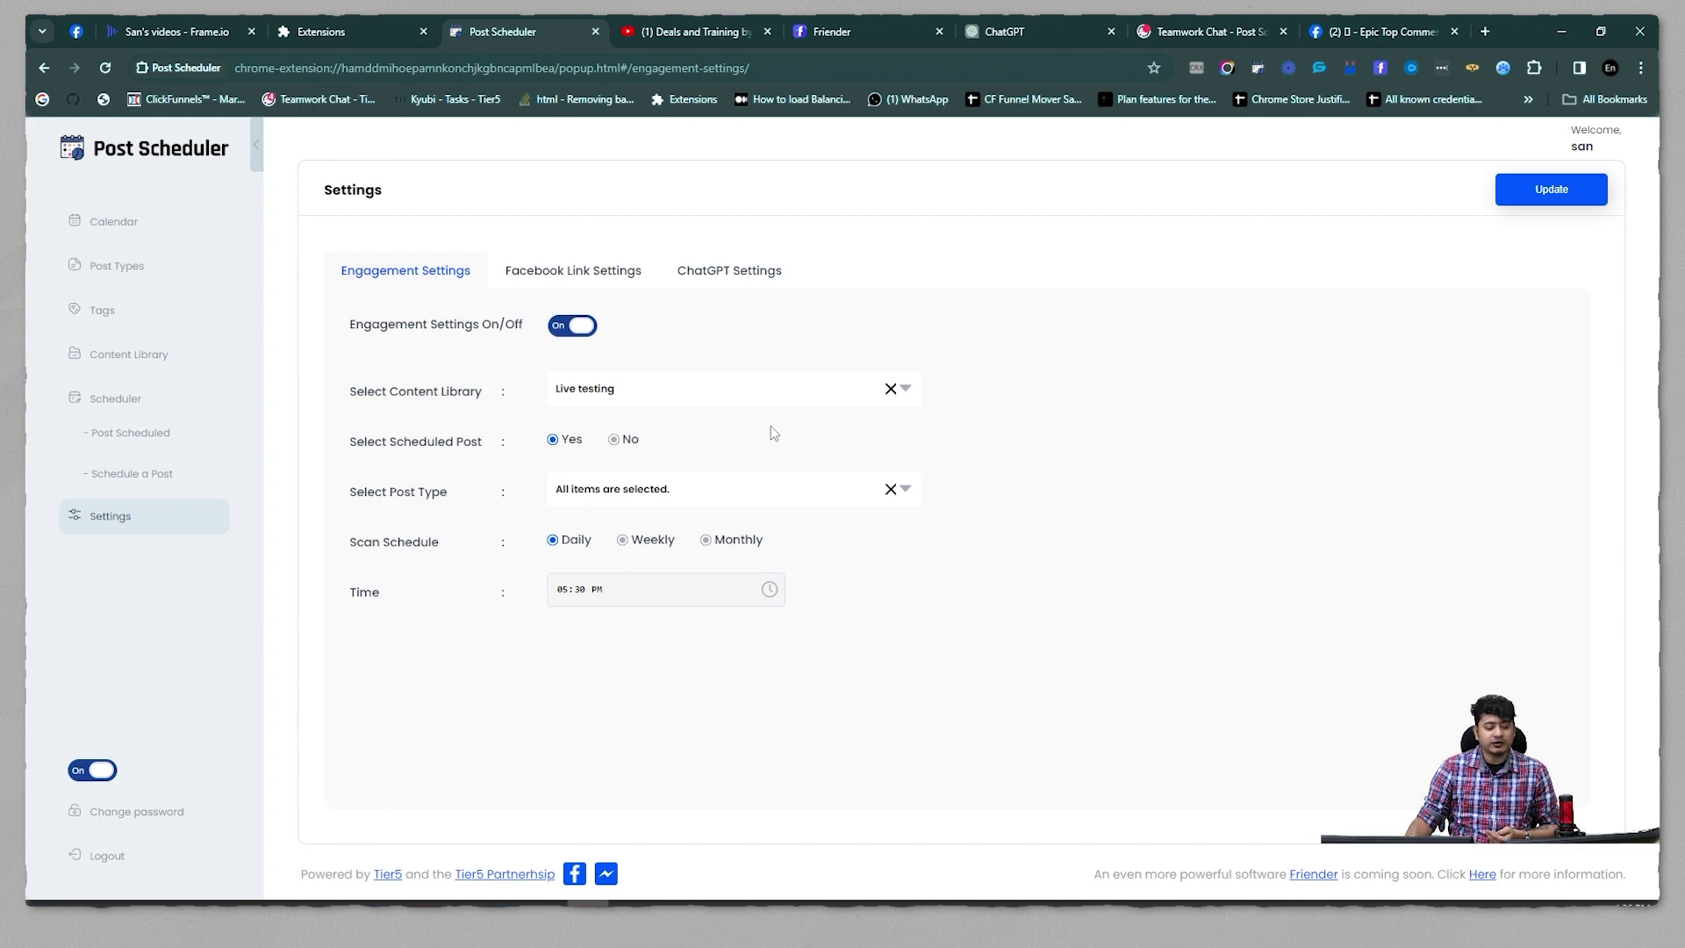
click(133, 354)
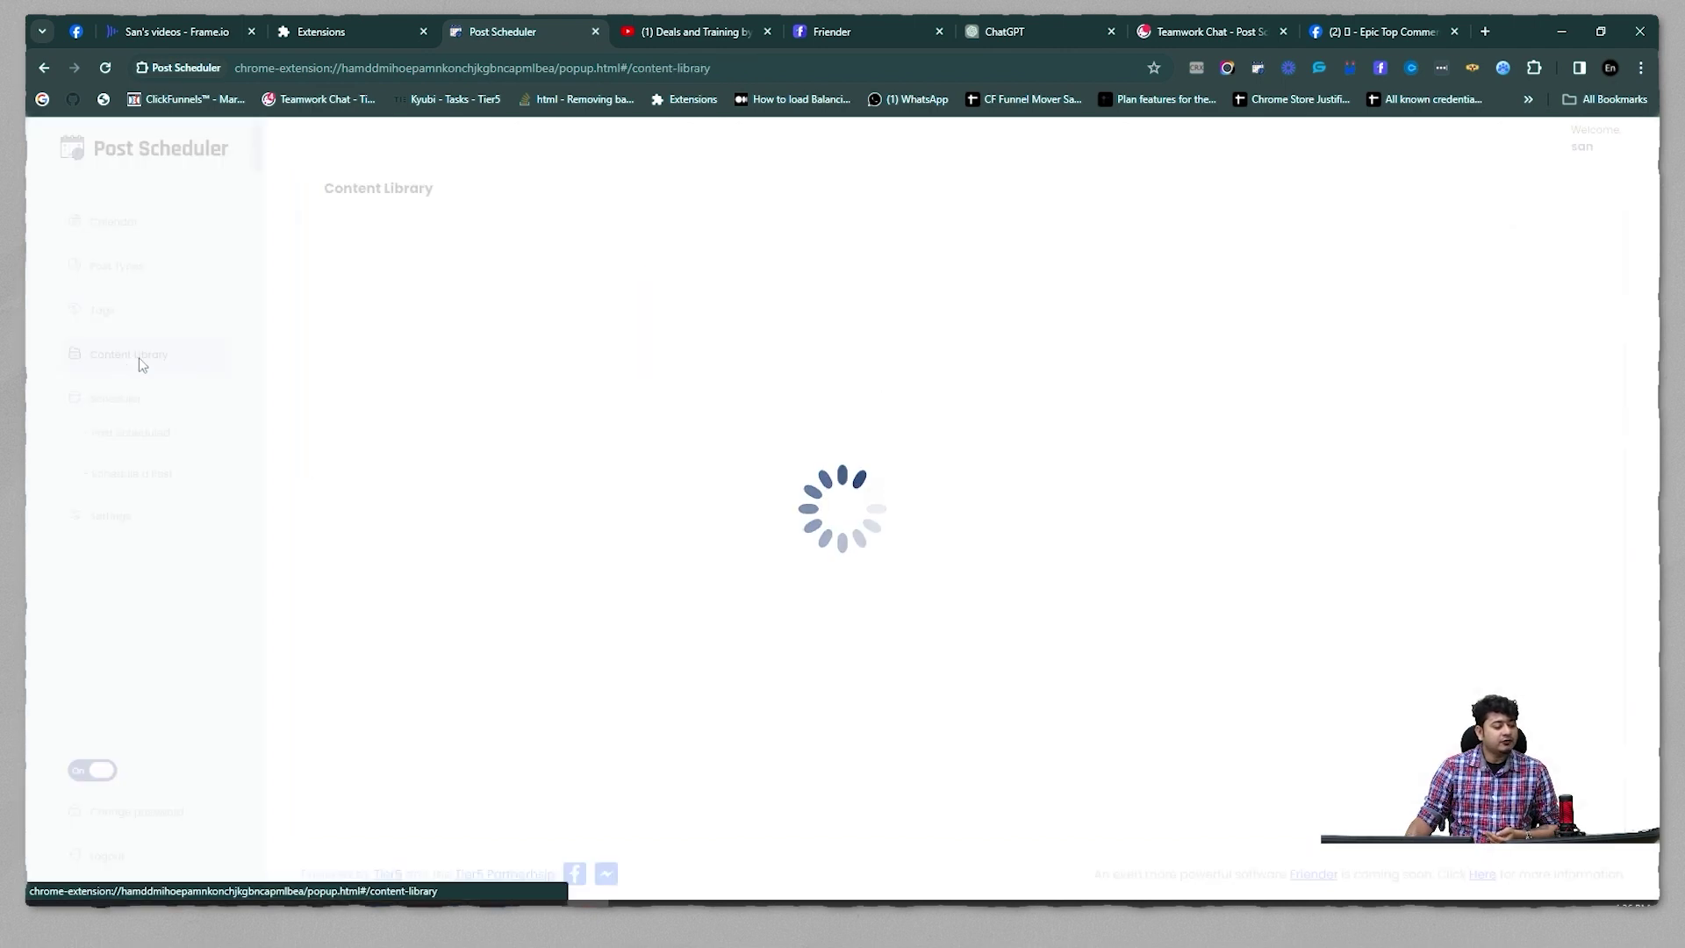
click(77, 33)
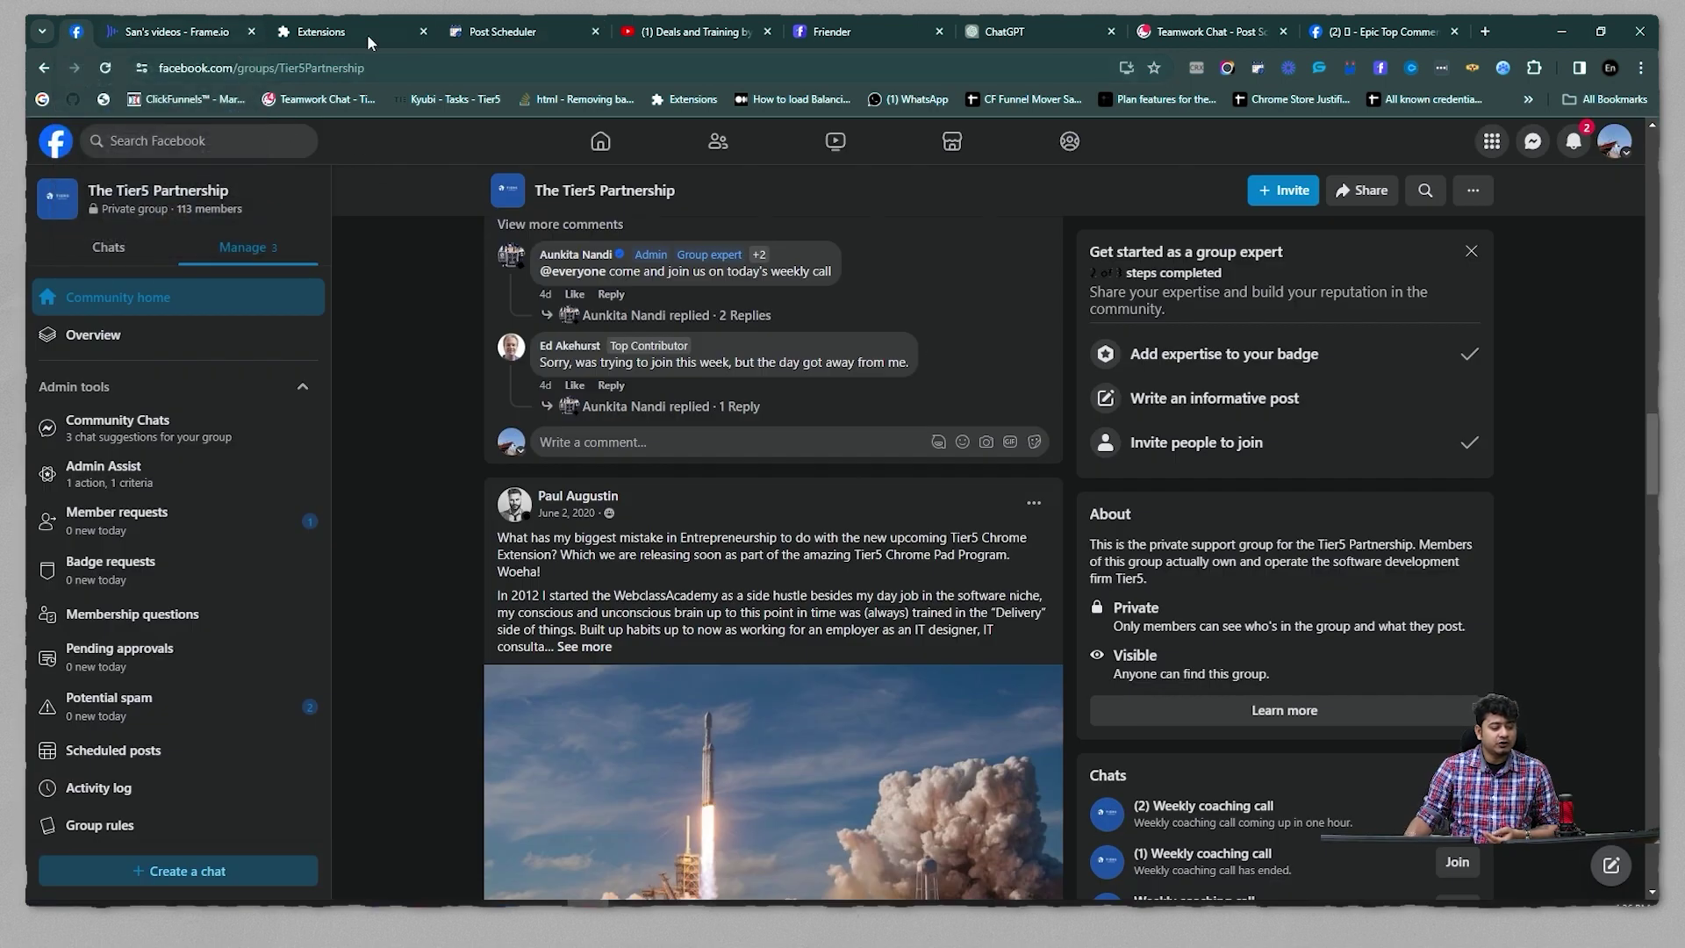
click(503, 33)
click(593, 322)
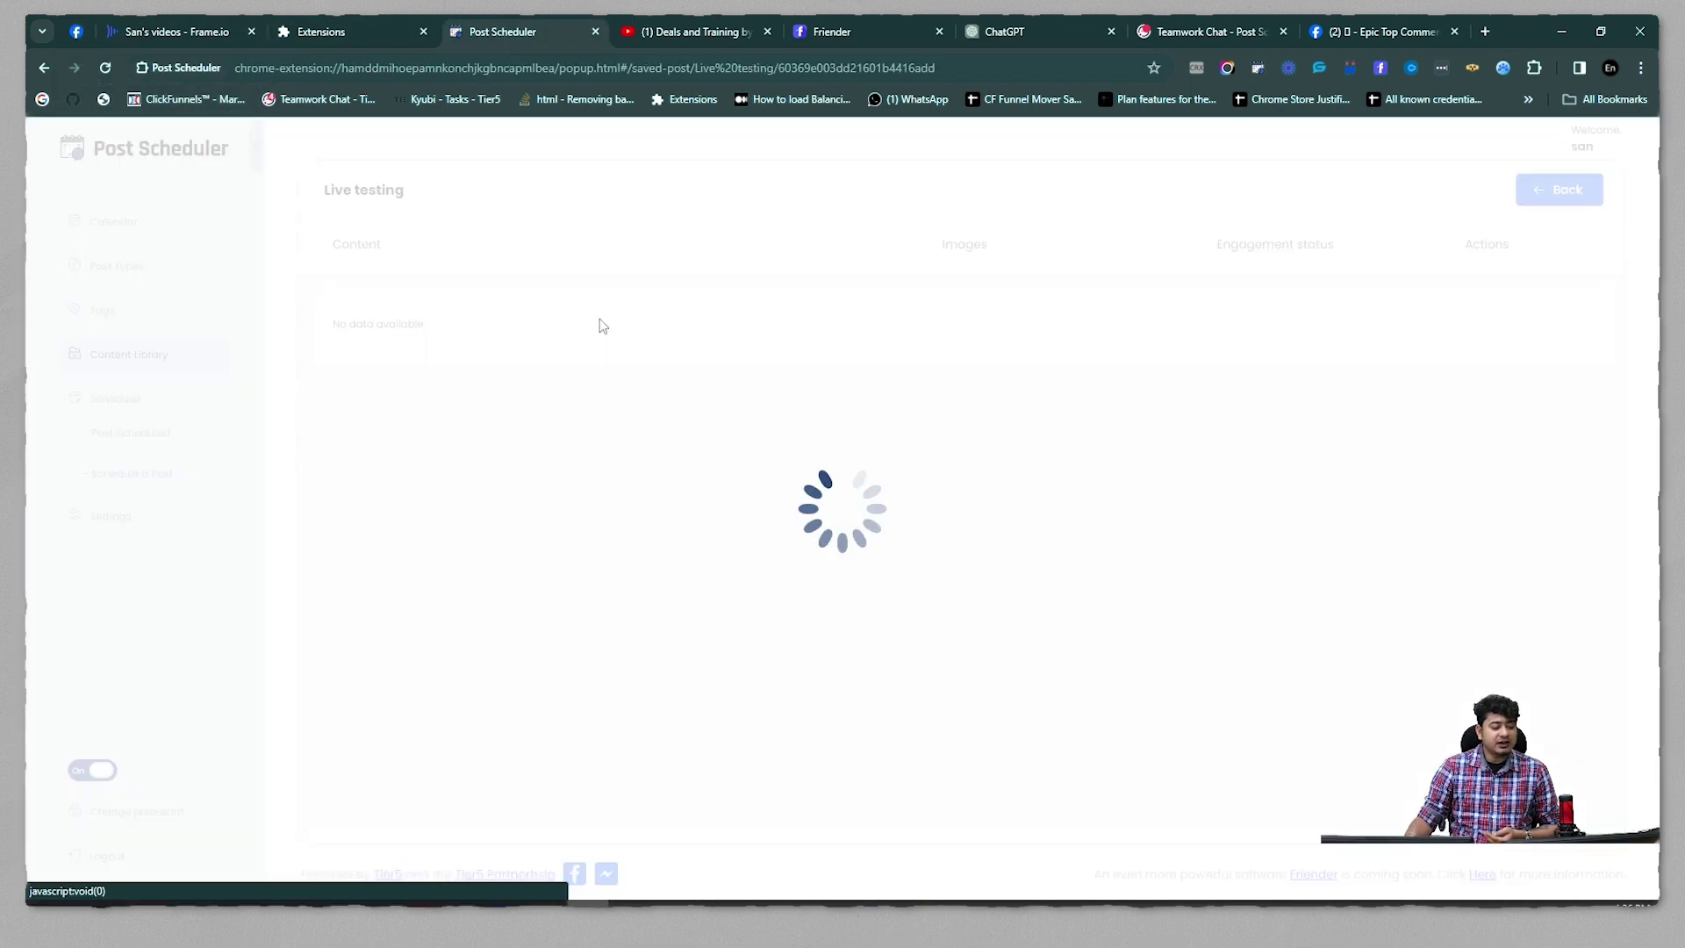